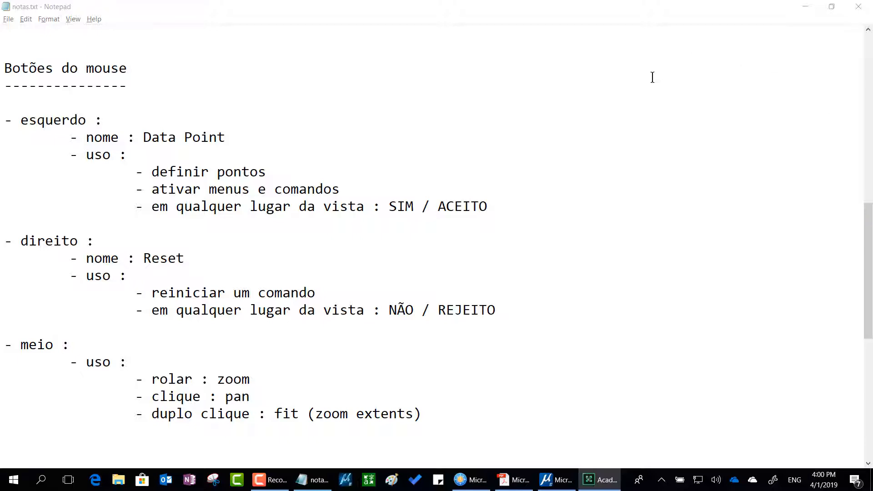
Switch from the notes file to MicroStation and open the Precision Input with AccuDraw model.
left_click(805, 9)
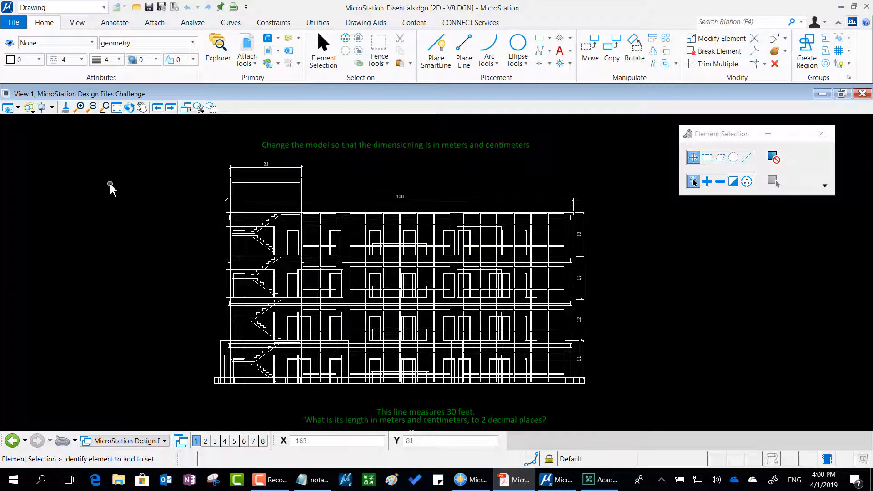
left_click(132, 441)
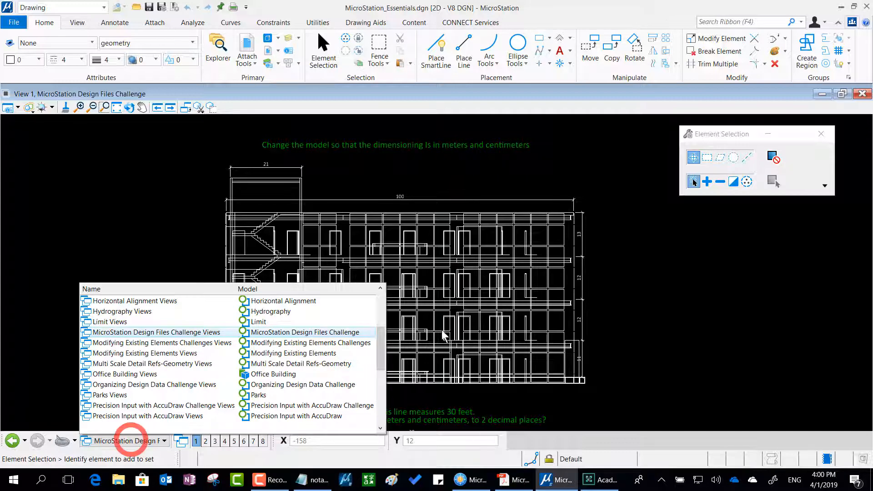
scroll(391, 344, "up", 3)
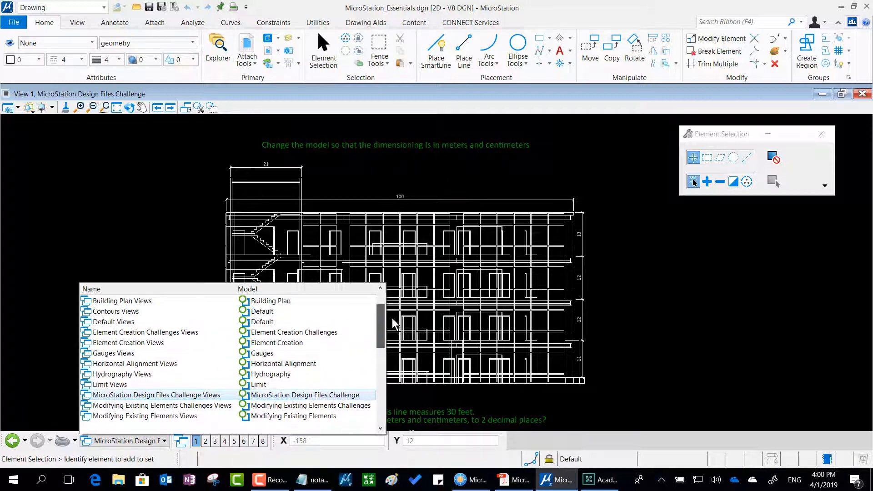
left_click_drag(385, 318, 397, 399)
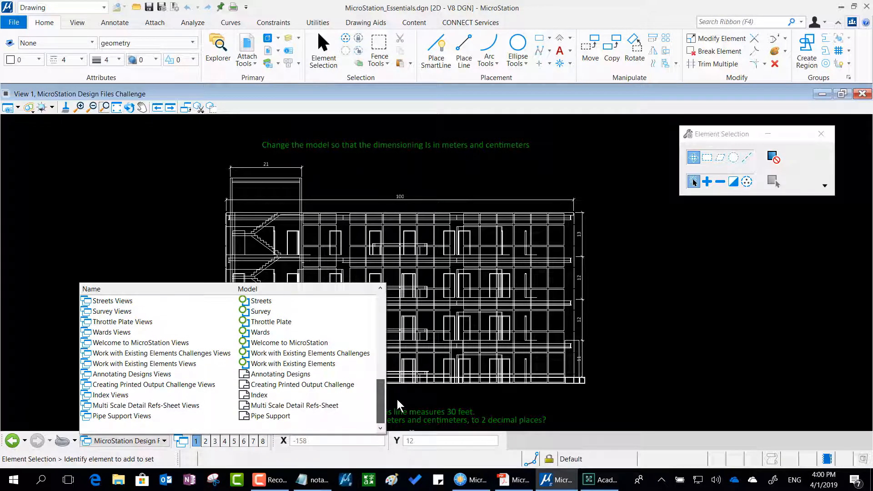
mouse_move(397, 399)
left_mouse_down()
mouse_move(385, 391)
mouse_move(385, 373)
left_mouse_up()
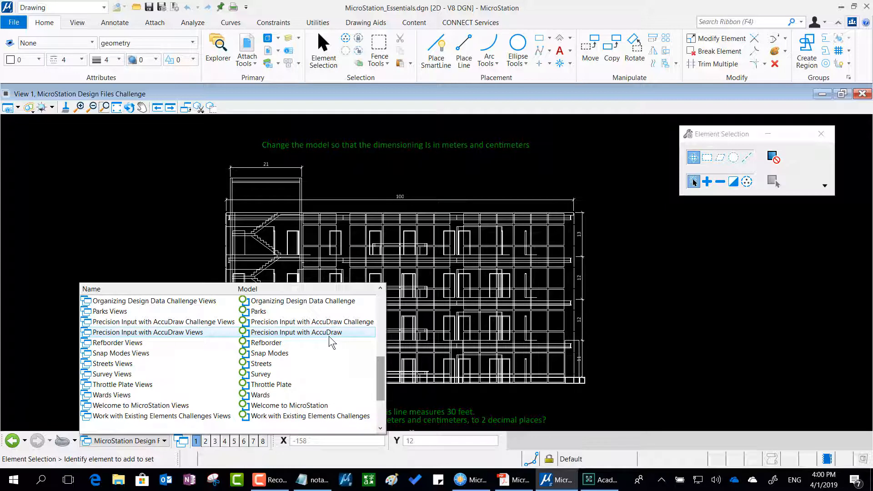
left_click(304, 335)
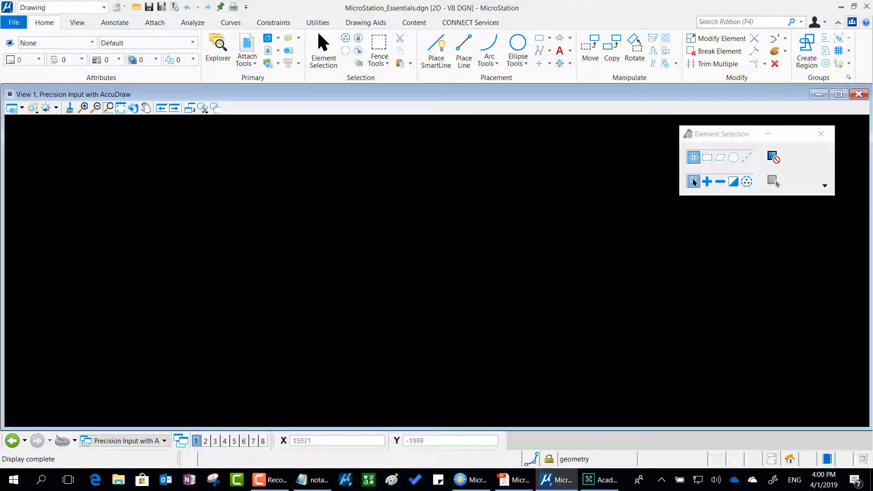
left_click(601, 480)
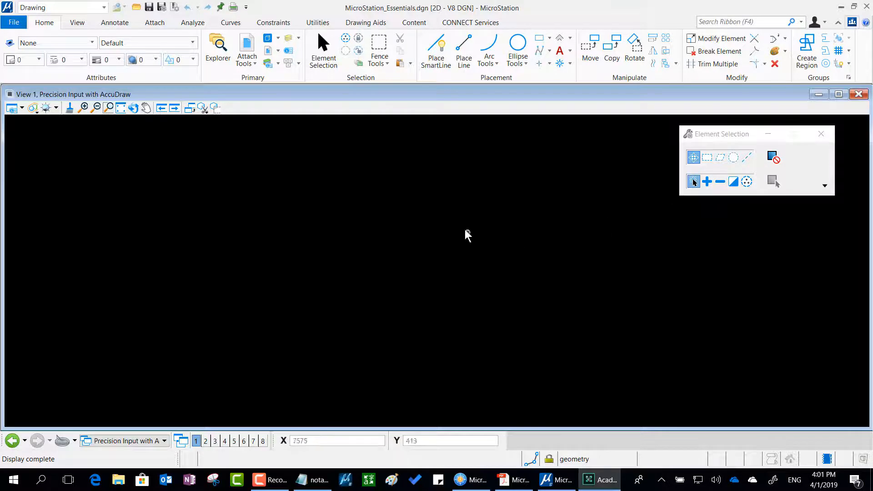
key("ctrl+2")
mouse_move(466, 29)
left_mouse_down()
mouse_move(429, 21)
mouse_move(387, 50)
mouse_move(435, 93)
mouse_move(482, 73)
mouse_move(474, 36)
left_mouse_up()
mouse_move(568, 174)
left_mouse_down()
mouse_move(555, 176)
mouse_move(468, 123)
mouse_move(452, 93)
mouse_move(448, 119)
mouse_move(484, 105)
left_mouse_up()
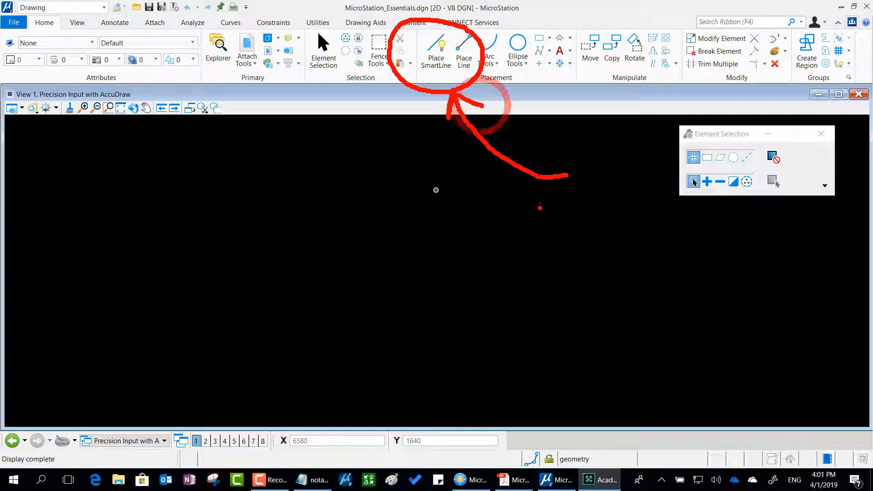
key("Escape")
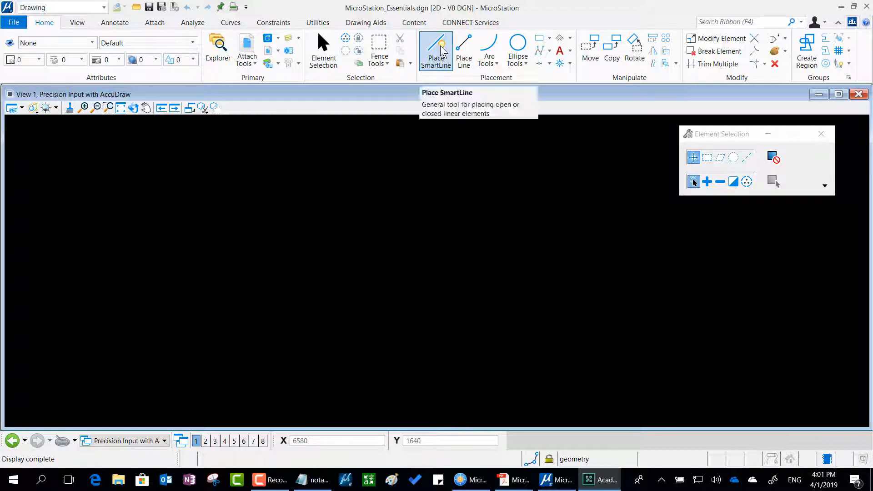
Start the Place SmartLine tool and move its settings window nearer the middle of the view.
left_click(440, 50)
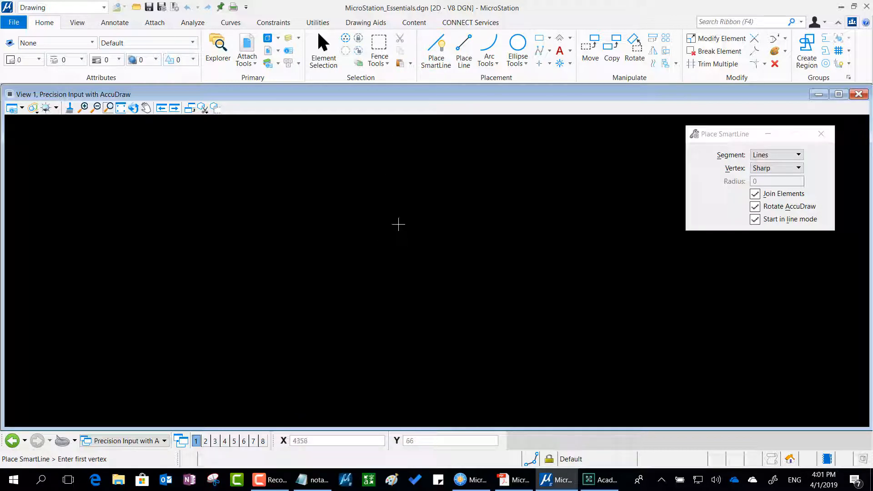
left_click_drag(718, 137, 537, 150)
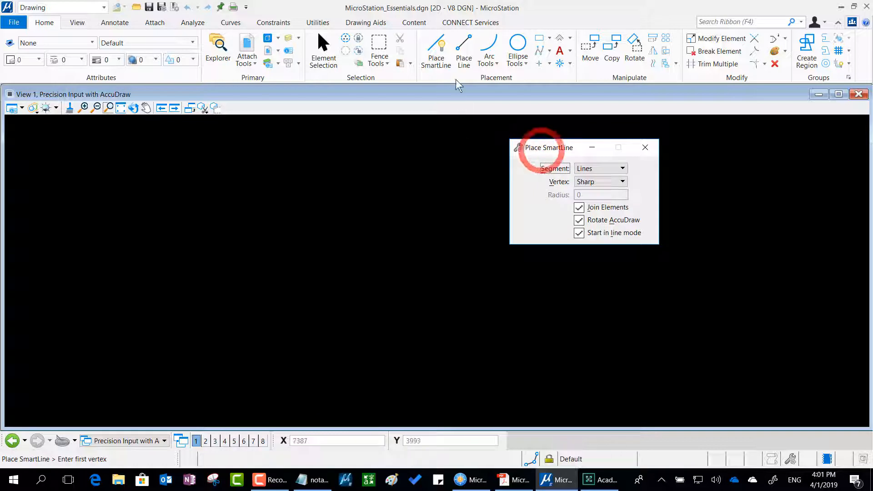
mouse_move(461, 41)
left_mouse_down()
mouse_move(403, 35)
mouse_move(463, 85)
mouse_move(461, 36)
left_mouse_up()
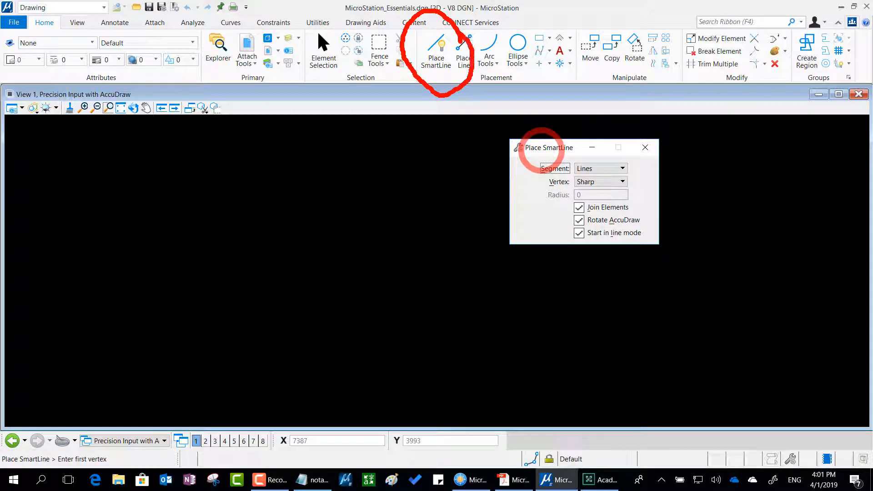
mouse_move(680, 141)
left_mouse_down()
mouse_move(584, 91)
mouse_move(469, 157)
mouse_move(505, 248)
mouse_move(634, 286)
mouse_move(696, 196)
mouse_move(681, 139)
left_mouse_up()
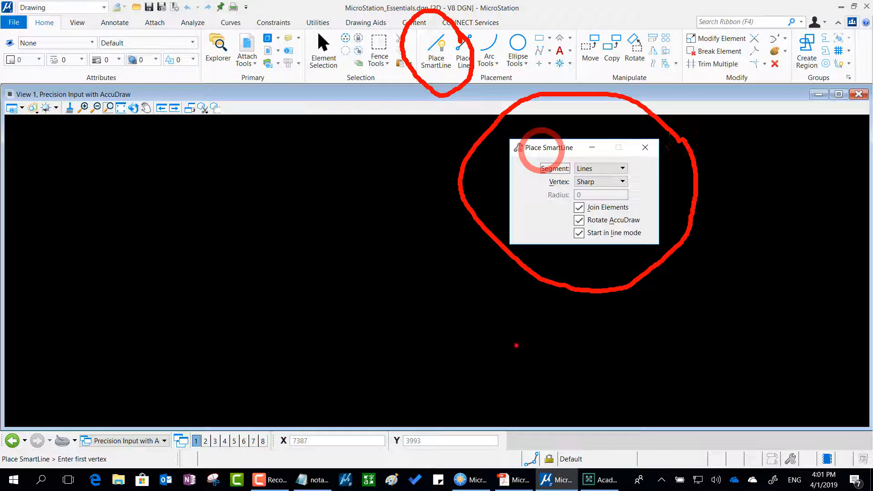
mouse_move(503, 250)
left_mouse_down()
mouse_move(358, 198)
mouse_move(427, 81)
mouse_move(385, 88)
mouse_move(423, 117)
left_mouse_up()
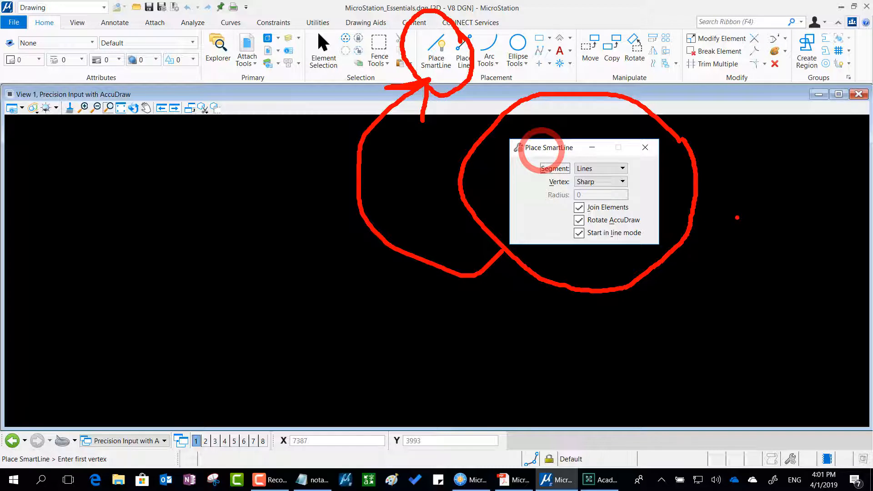
key("Escape")
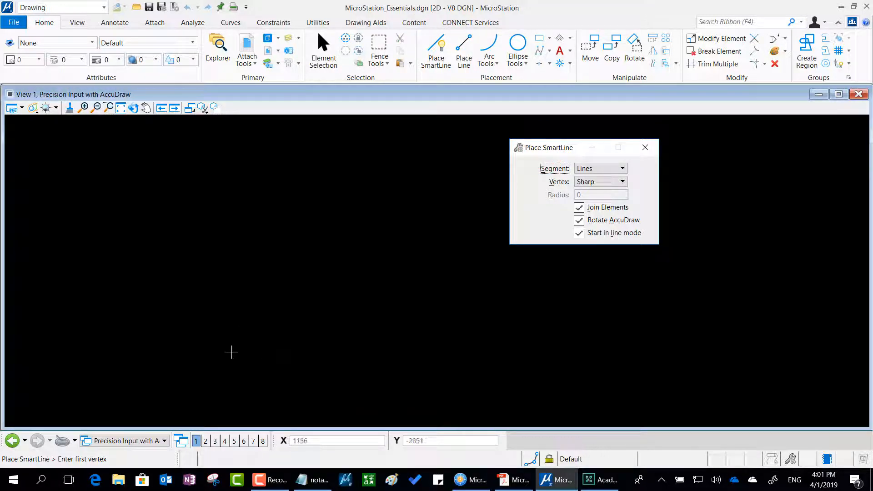
mouse_move(150, 426)
left_mouse_down()
mouse_move(120, 418)
mouse_move(75, 448)
mouse_move(129, 473)
mouse_move(196, 456)
mouse_move(175, 392)
mouse_move(136, 391)
mouse_move(86, 420)
left_mouse_up()
mouse_move(263, 269)
left_mouse_down()
mouse_move(240, 277)
mouse_move(153, 375)
mouse_move(143, 345)
mouse_move(160, 375)
mouse_move(216, 351)
left_mouse_up()
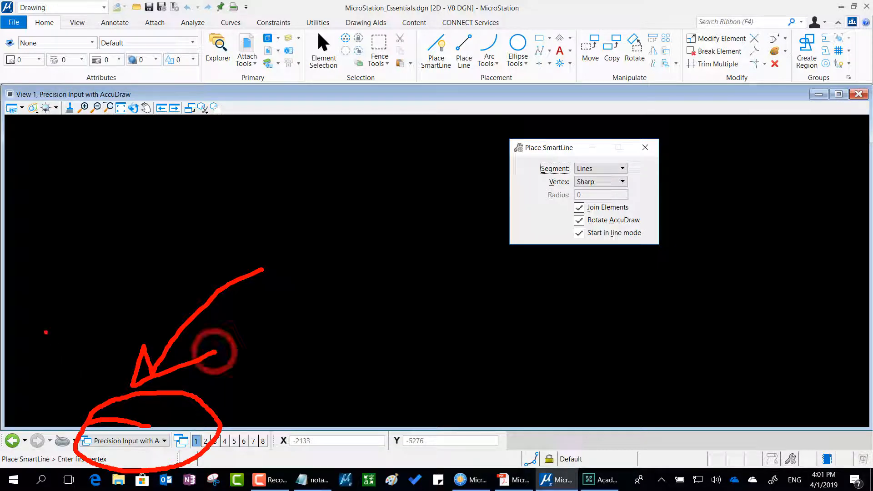
key("Escape")
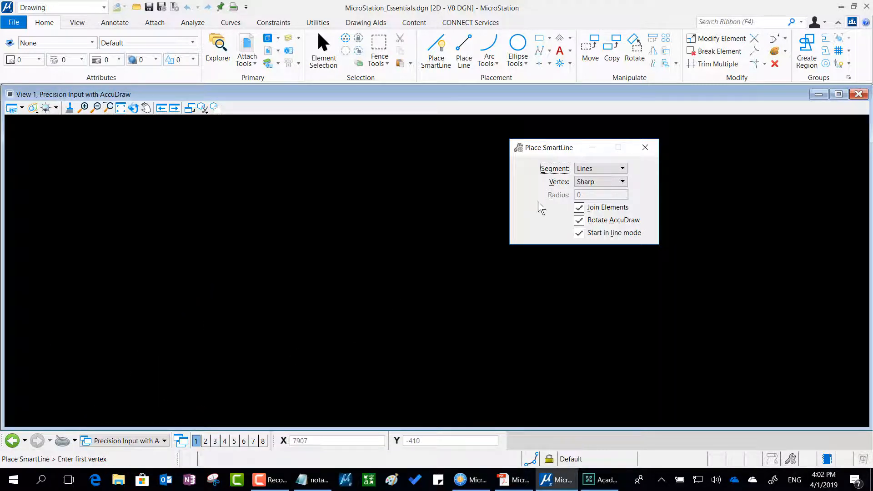
left_click_drag(557, 150, 594, 108)
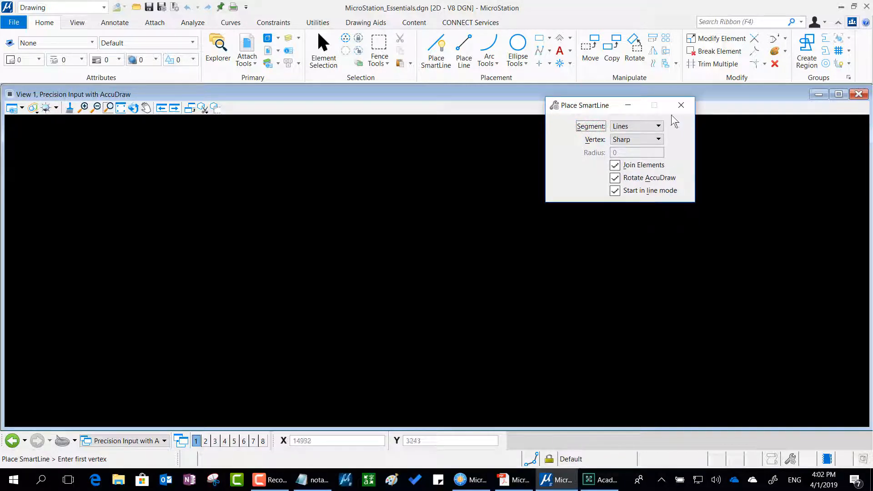
key("ctrl+2")
mouse_move(668, 116)
left_mouse_down()
mouse_move(571, 122)
mouse_move(552, 150)
mouse_move(634, 158)
mouse_move(672, 146)
mouse_move(673, 116)
left_mouse_up()
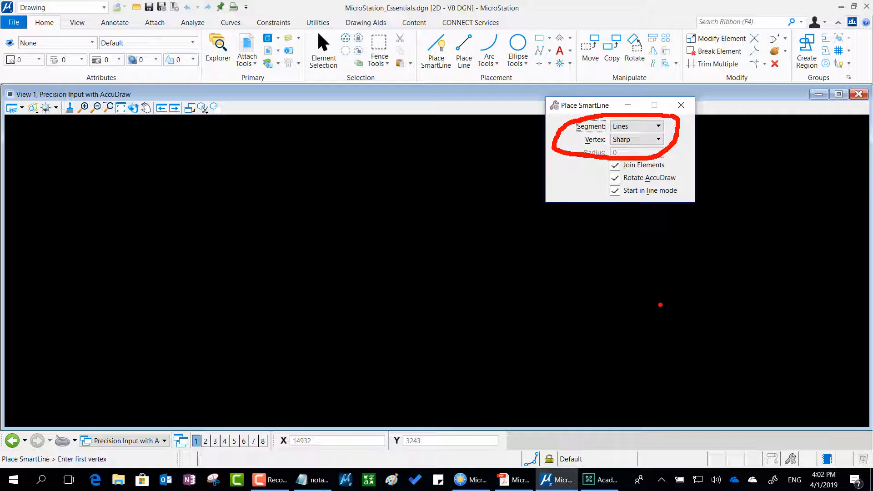
key("Escape")
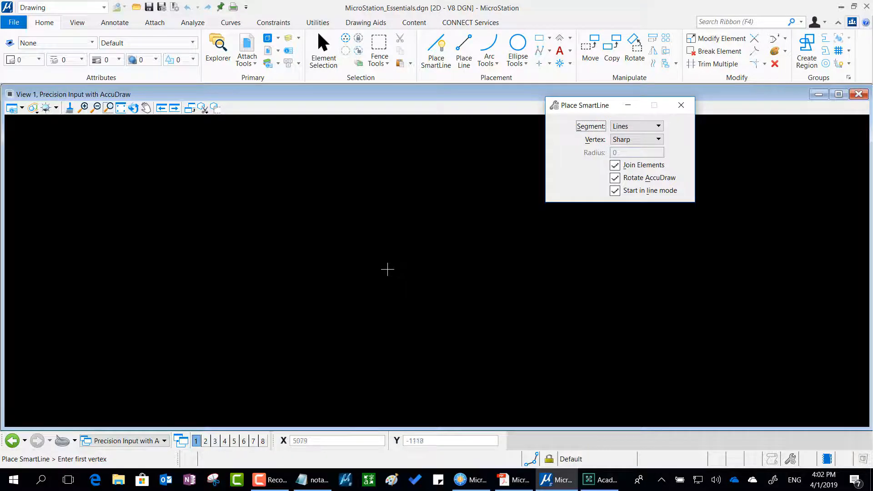
mouse_move(200, 302)
left_mouse_down()
mouse_move(121, 381)
mouse_move(93, 446)
mouse_move(81, 426)
mouse_move(96, 453)
mouse_move(116, 428)
left_mouse_up()
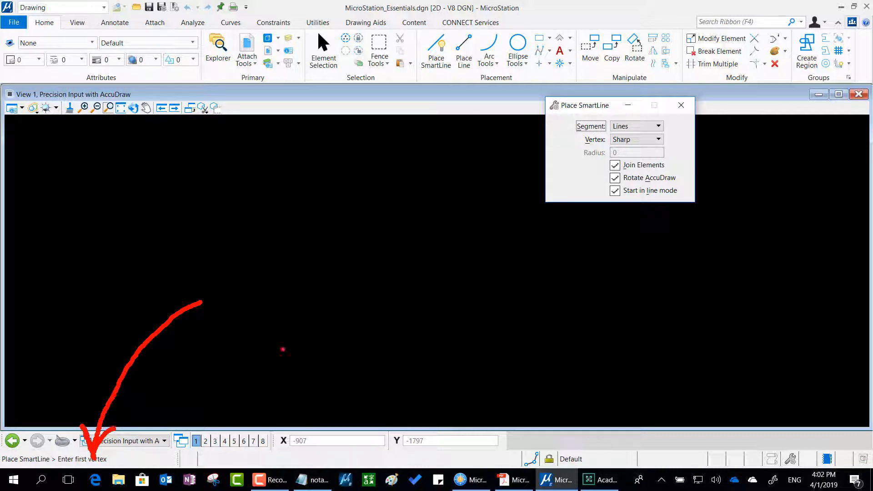
key("Escape")
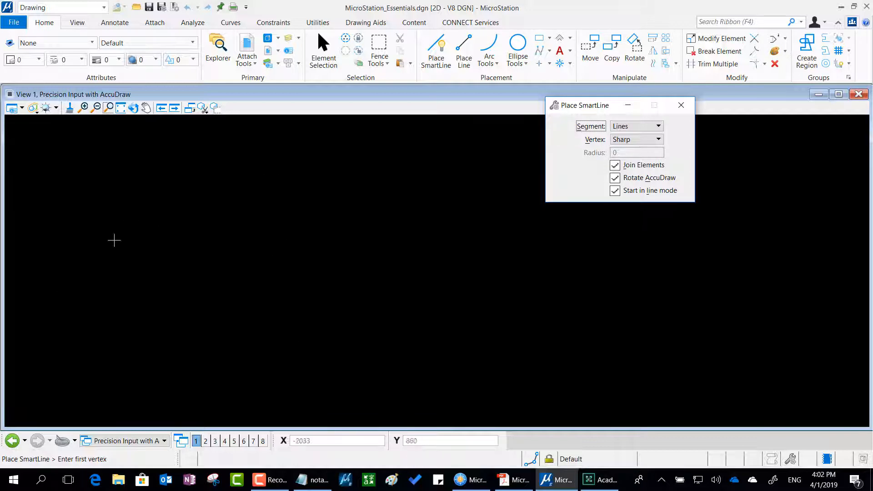
Draw an open SmartLine of four connected straight segments, freehand, across the empty view and finish it.
left_click(190, 282)
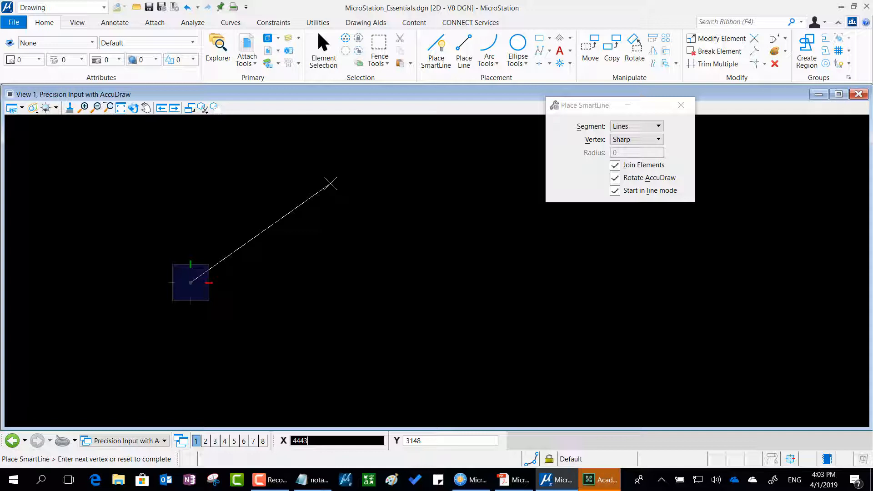
left_click(299, 181)
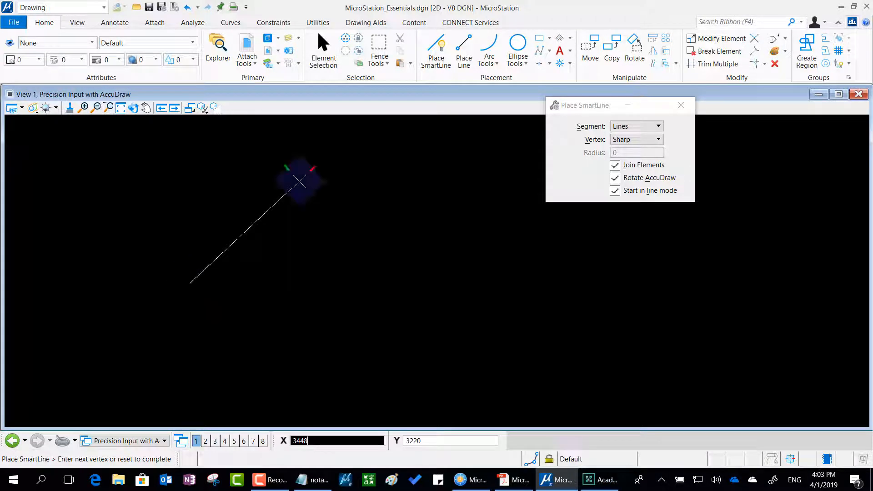
left_click(397, 250)
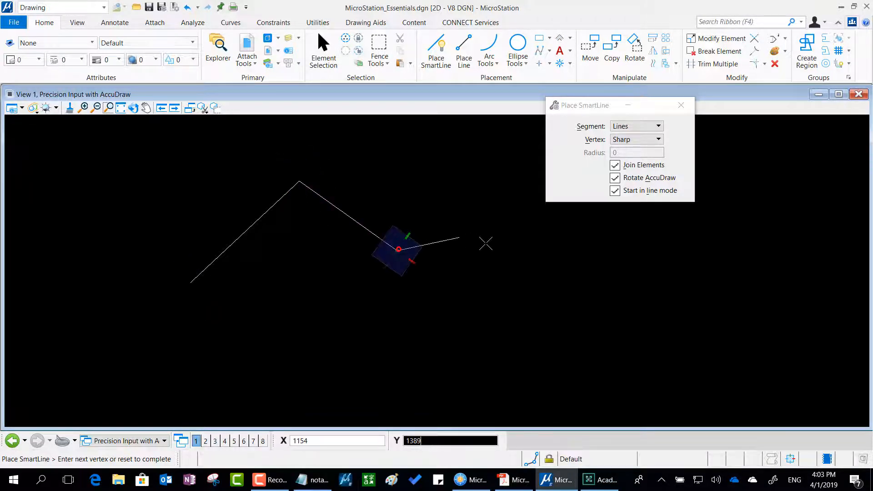
left_click(485, 242)
left_click(538, 314)
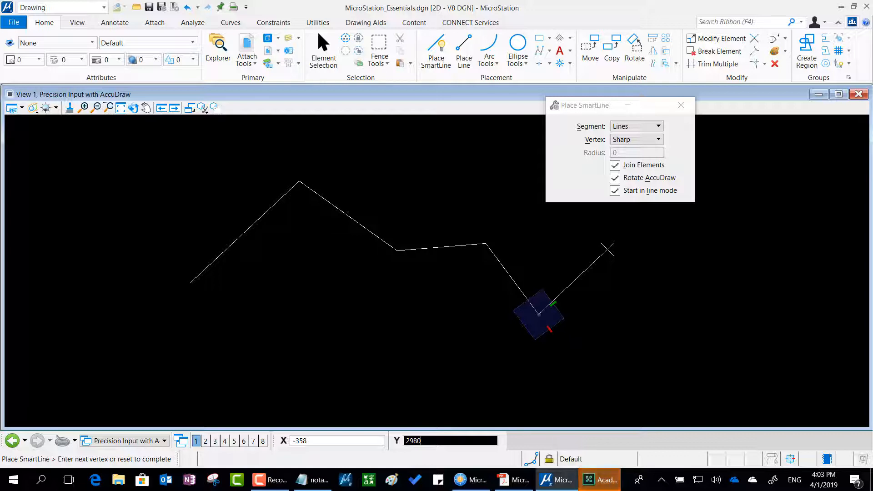
right_click(608, 249)
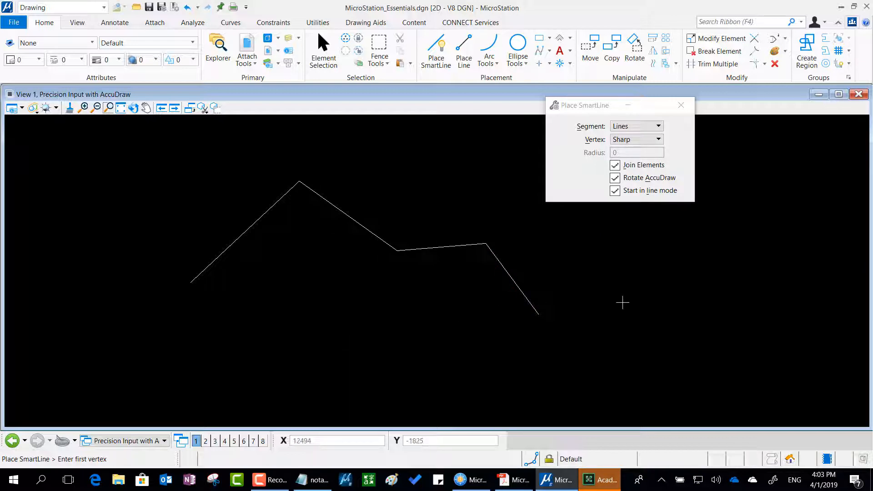
Draw a second open SmartLine of eleven straight segments in the empty area right of the first, zigzagging out and returning above itself.
mouse_move(622, 302)
middle_mouse_down()
mouse_move(500, 326)
mouse_move(304, 295)
middle_mouse_up()
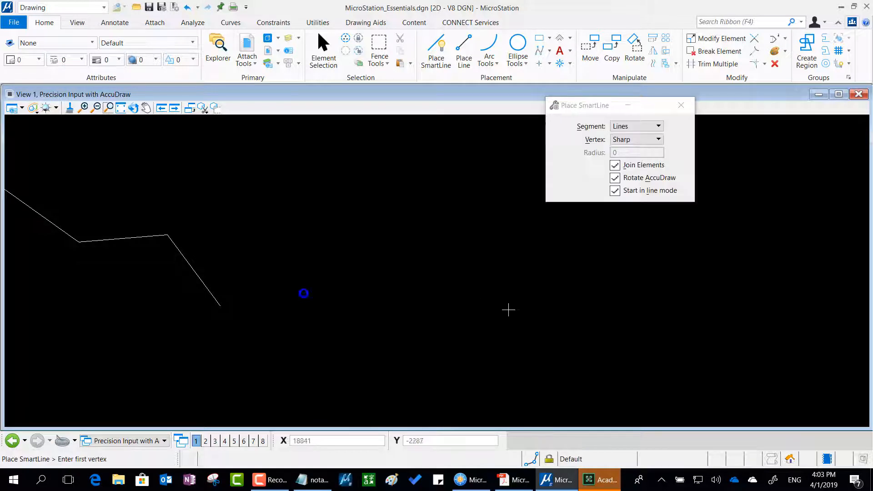
middle_click_drag(509, 310, 220, 288)
left_click(148, 283)
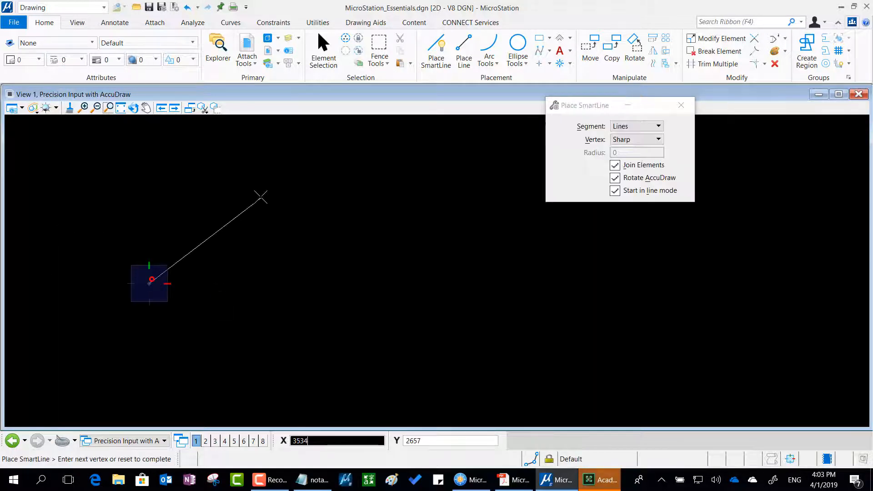
left_click(260, 199)
left_click(296, 343)
left_click(375, 265)
left_click(447, 344)
left_click(481, 235)
left_click(599, 321)
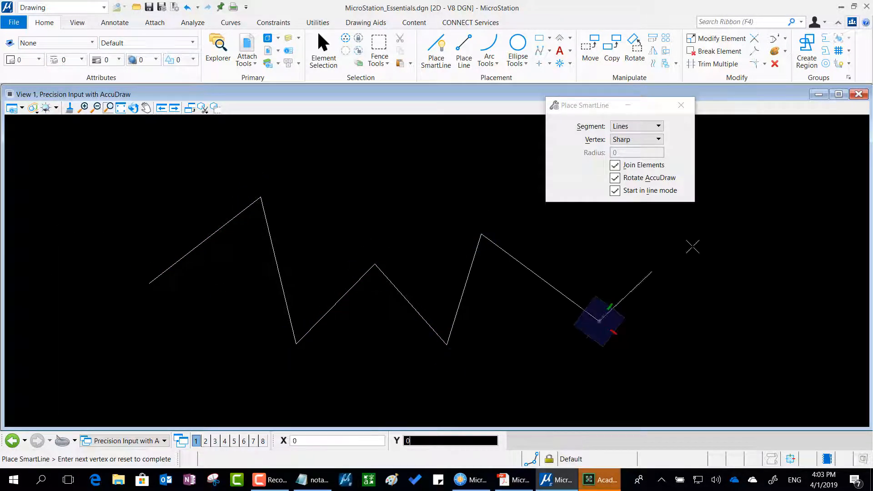
left_click(692, 247)
left_click(574, 223)
left_click(467, 156)
left_click(360, 206)
left_click(312, 180)
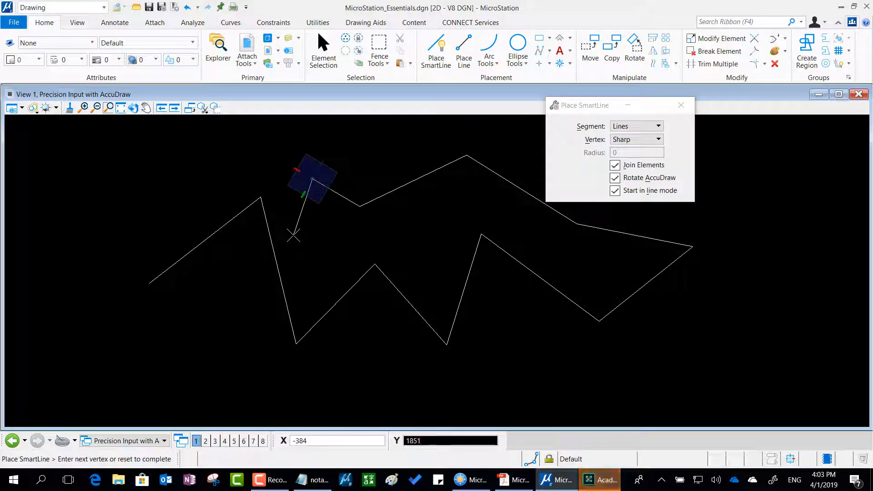
right_click(294, 236)
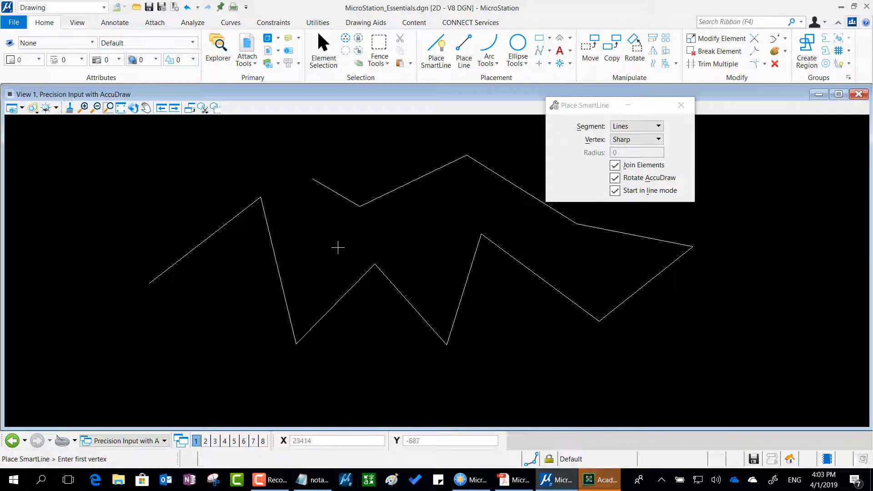
scroll(337, 247, "down", 1)
middle_click_drag(256, 260, 463, 272)
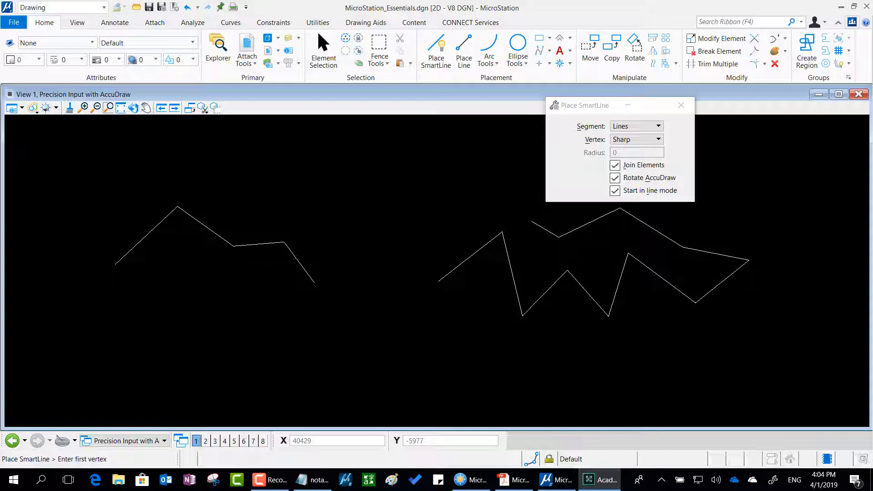
mouse_move(127, 74)
left_mouse_down()
mouse_move(46, 64)
mouse_move(21, 107)
mouse_move(105, 147)
mouse_move(171, 106)
mouse_move(139, 71)
mouse_move(119, 72)
left_mouse_up()
mouse_move(283, 134)
left_mouse_down()
mouse_move(187, 159)
mouse_move(157, 141)
mouse_move(158, 161)
mouse_move(156, 142)
mouse_move(196, 130)
left_mouse_up()
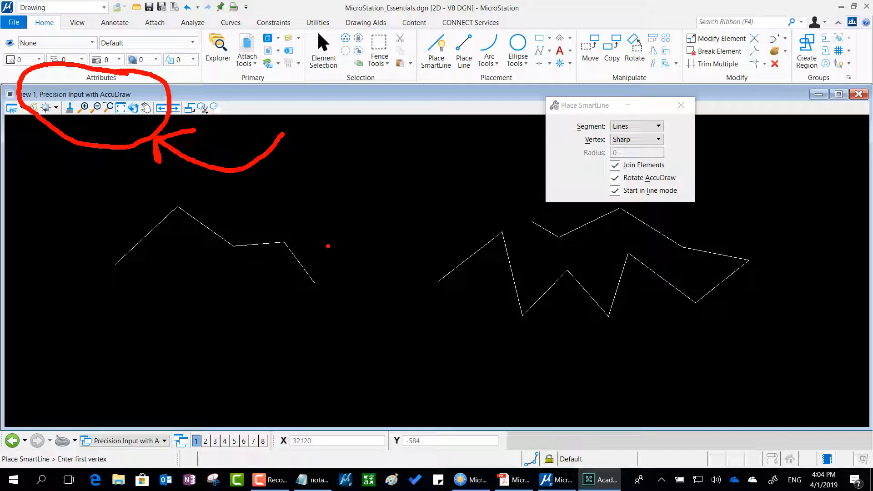
key("Escape")
scroll(406, 260, "down", 2)
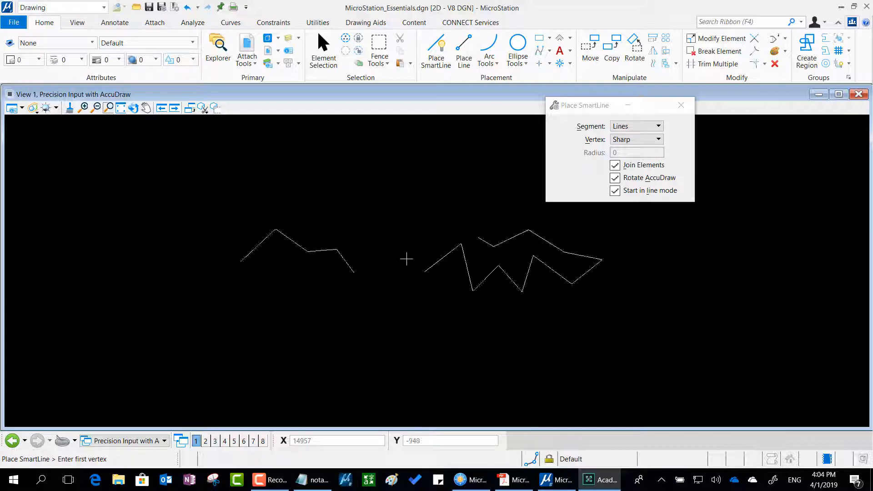
Close the MicroStation_Essentials.dgn design file without saving its view settings.
scroll(407, 260, "up", 2)
scroll(407, 259, "down", 5)
scroll(408, 259, "up", 5)
scroll(410, 258, "down", 4)
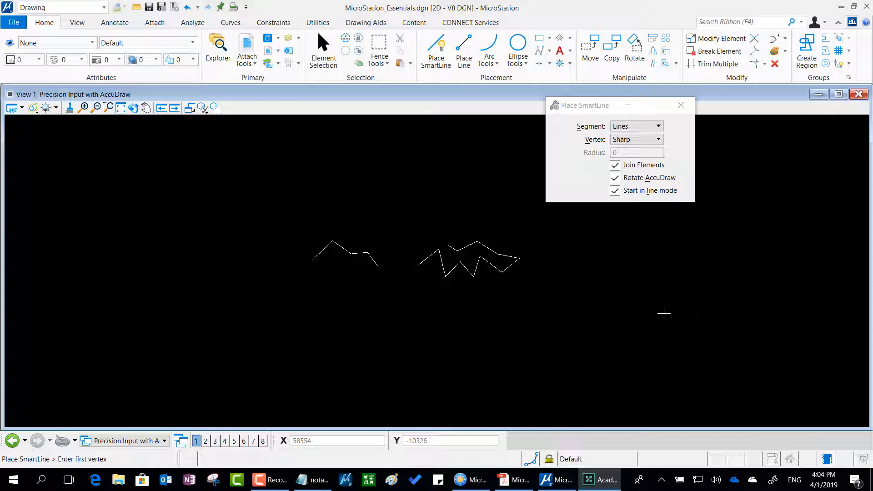
left_click(14, 26)
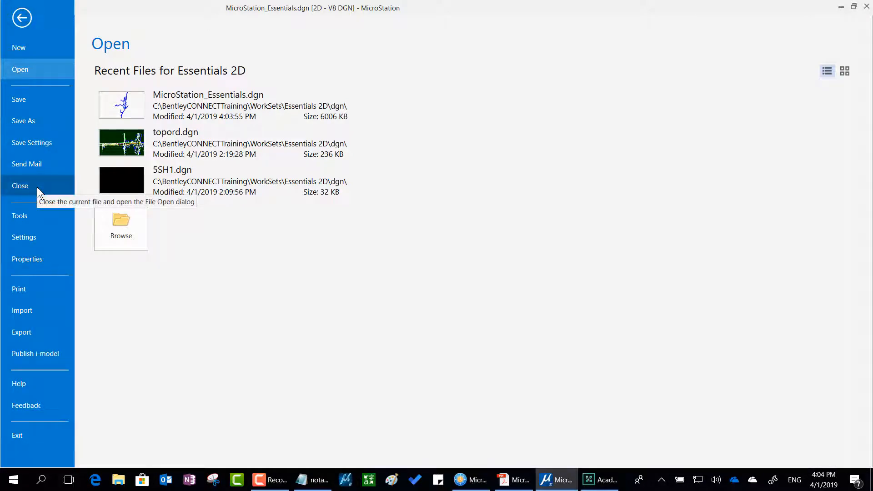
left_click(37, 187)
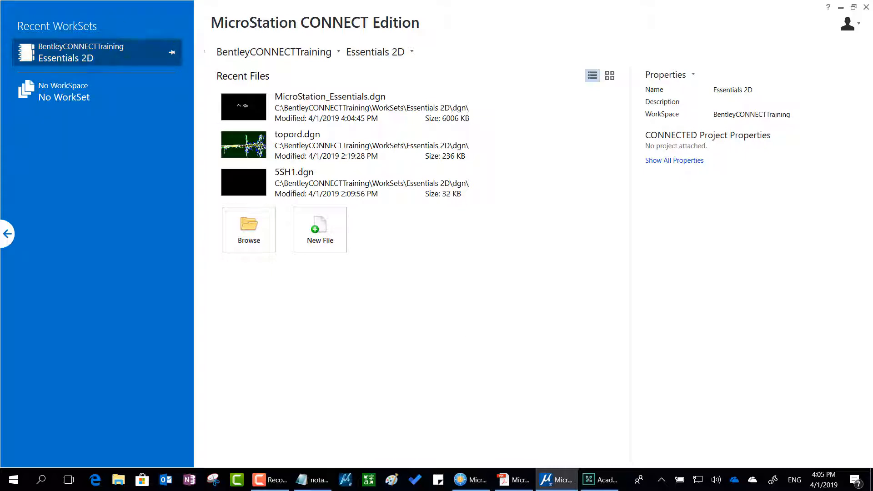
Reopen MicroStation_Essentials.dgn from the recent files of the Essentials 2D WorkSet.
mouse_move(249, 78)
left_mouse_down()
mouse_move(264, 86)
mouse_move(221, 89)
mouse_move(214, 118)
mouse_move(262, 133)
mouse_move(271, 98)
mouse_move(259, 76)
left_mouse_up()
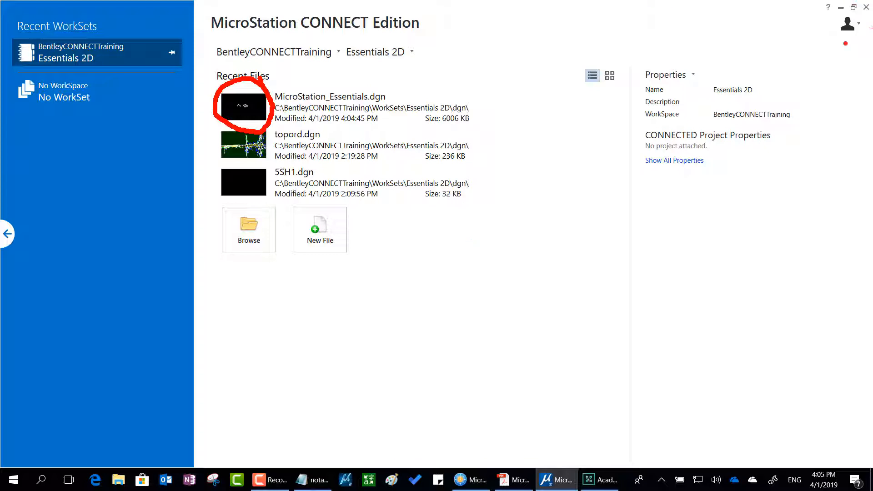
key("Escape")
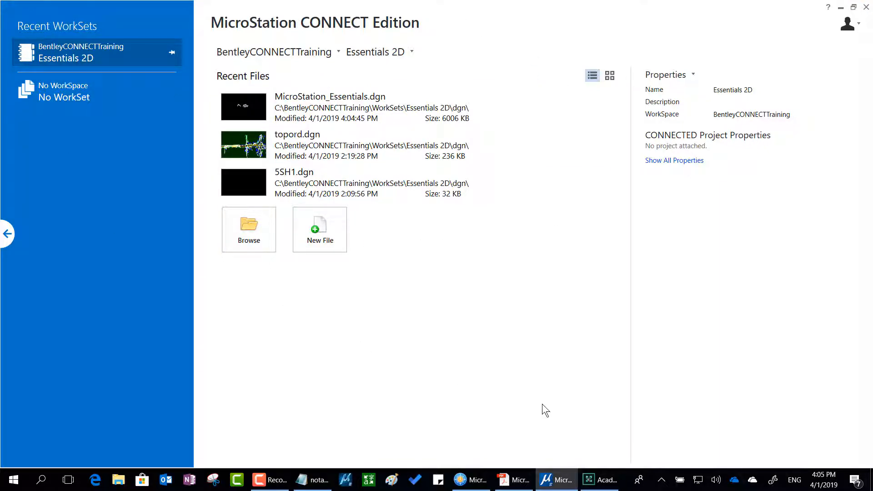
left_click(341, 105)
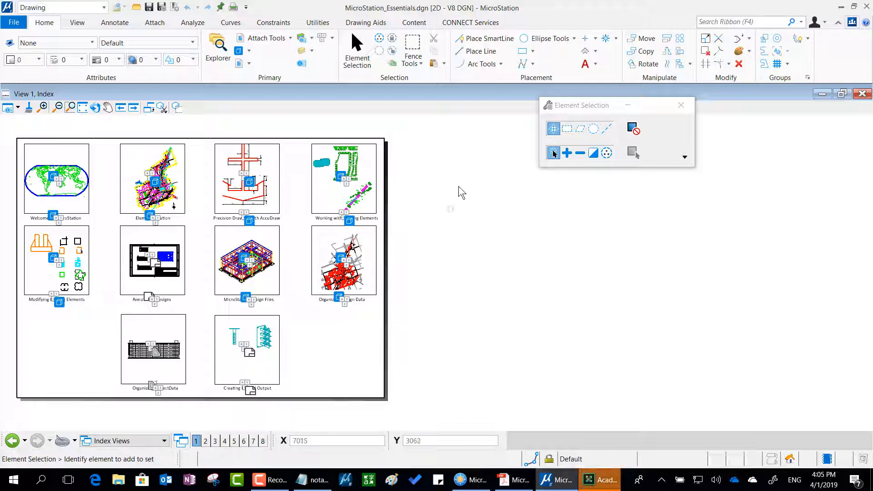
mouse_move(65, 84)
left_mouse_down()
mouse_move(48, 81)
mouse_move(33, 100)
mouse_move(66, 120)
mouse_move(67, 83)
left_mouse_up()
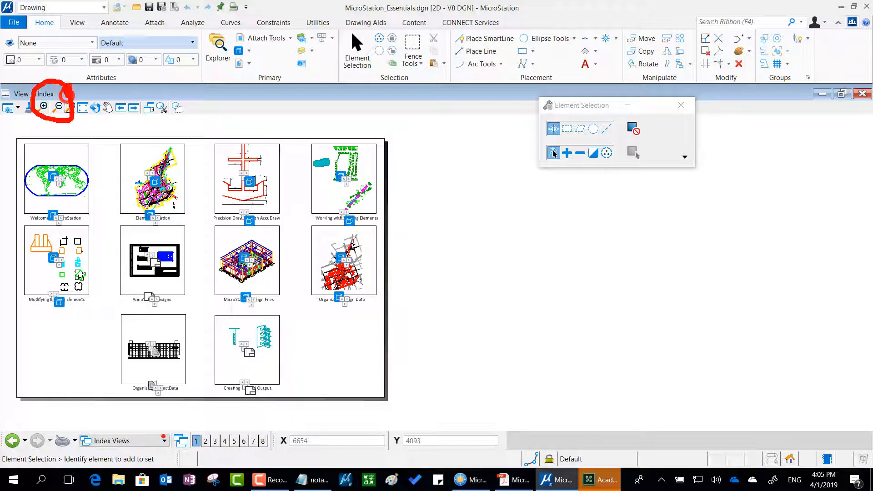
mouse_move(160, 431)
left_mouse_down()
mouse_move(96, 428)
mouse_move(157, 454)
mouse_move(144, 423)
left_mouse_up()
mouse_move(219, 166)
left_mouse_down()
mouse_move(180, 147)
mouse_move(80, 346)
mouse_move(380, 245)
mouse_move(184, 130)
mouse_move(111, 202)
left_mouse_up()
key("Escape")
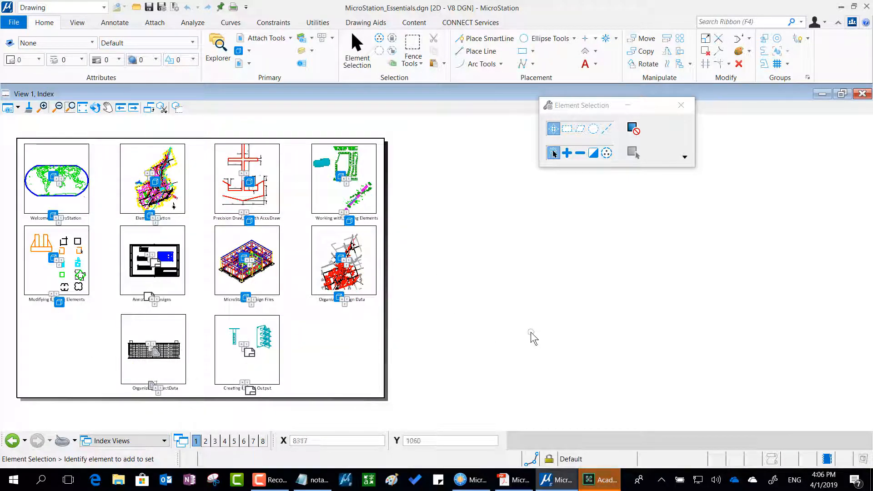
Open the Precision Input with AccuDraw model and bring both existing SmartLines into view.
left_click(122, 441)
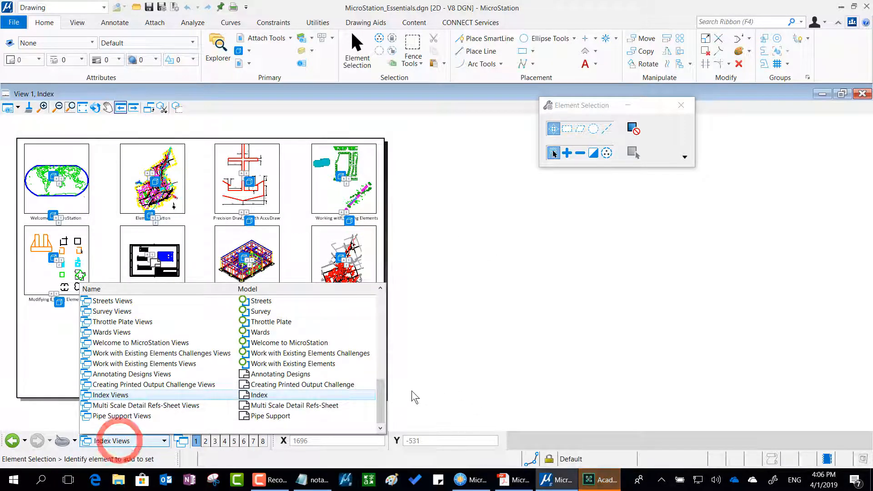
left_click_drag(384, 405, 386, 370)
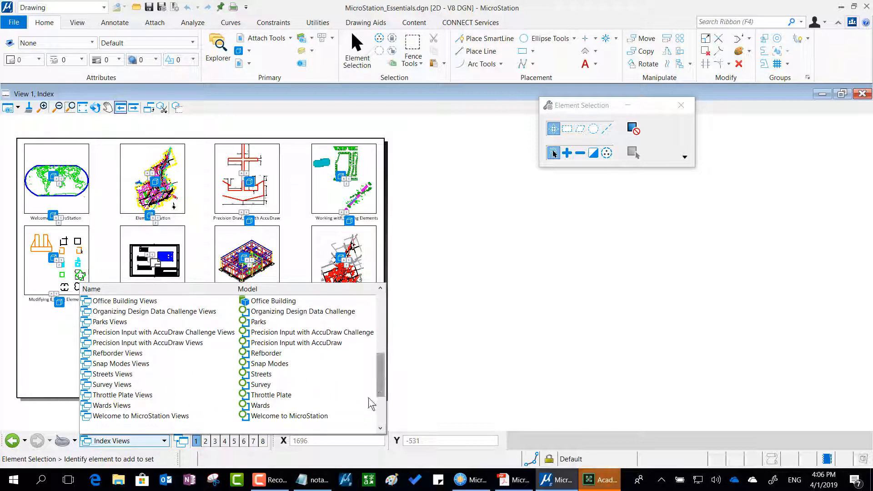
left_click(328, 348)
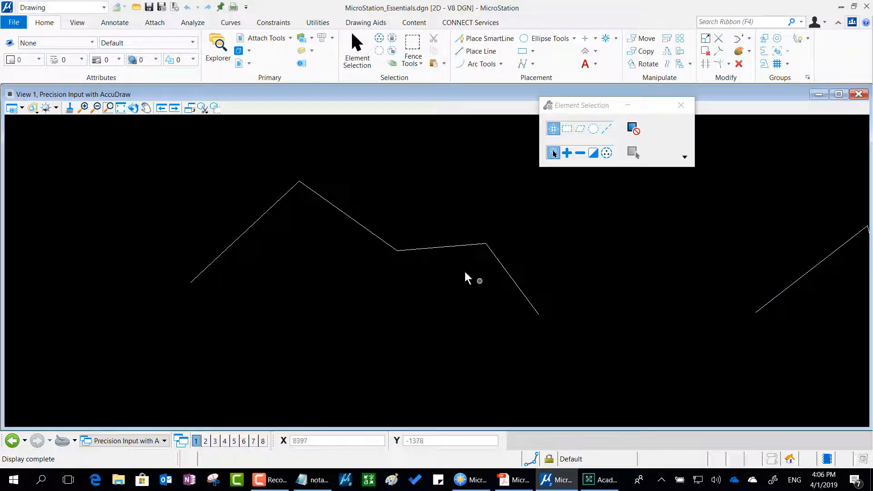
scroll(465, 272, "down", 7)
middle_click_drag(538, 268, 440, 256)
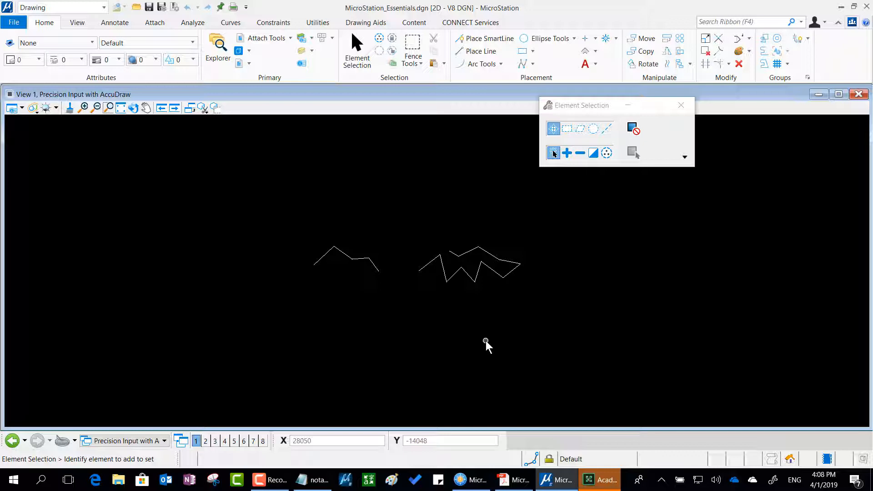
Draw an open SmartLine of two straight segments, freehand, above the existing SmartLines and finish it.
left_click(470, 41)
left_click(247, 215)
left_click(345, 165)
left_click(384, 209)
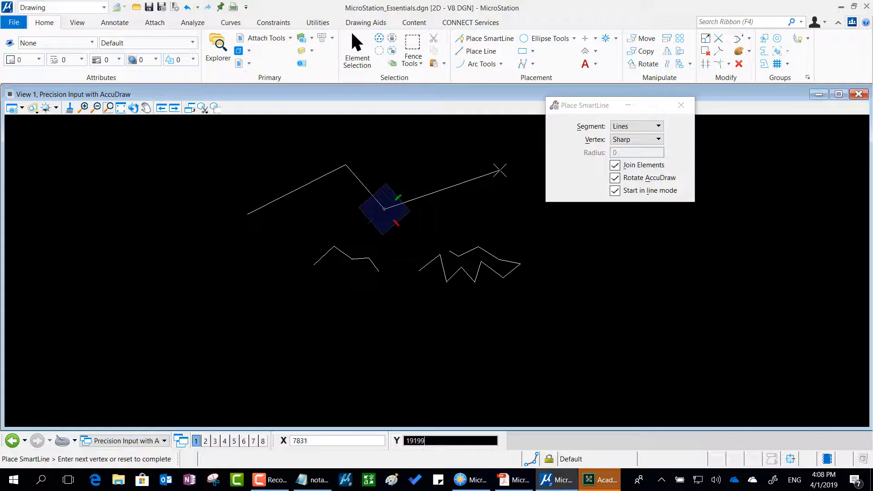
right_click(457, 181)
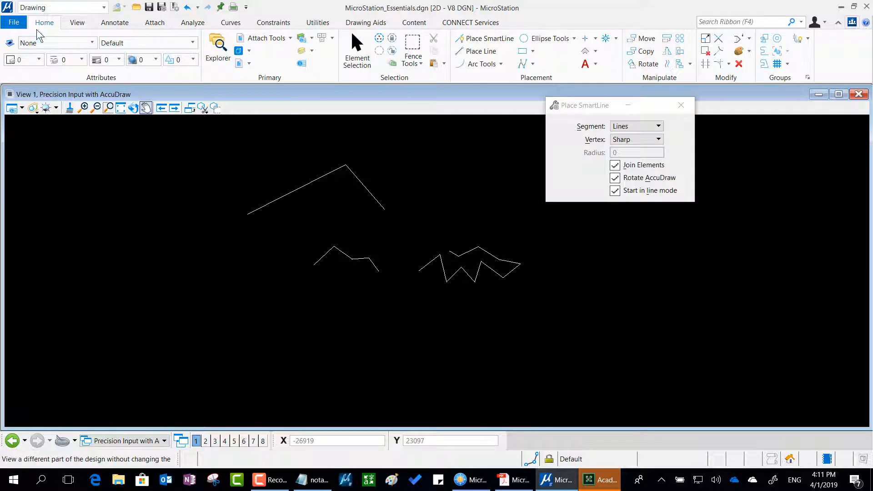
Look at the Save and Save Settings commands among the file operations and return to the drawing.
left_click(14, 24)
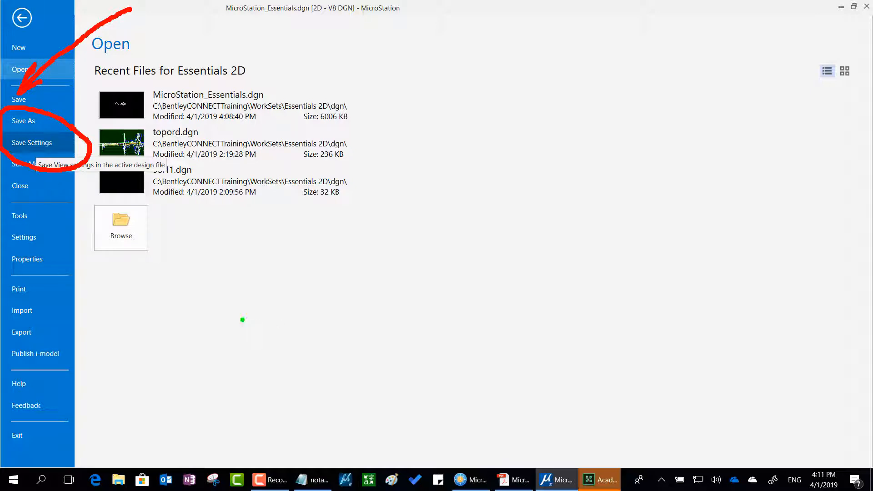
mouse_move(242, 320)
left_mouse_down()
mouse_move(177, 214)
mouse_move(91, 149)
mouse_move(111, 182)
mouse_move(93, 158)
mouse_move(127, 140)
left_mouse_up()
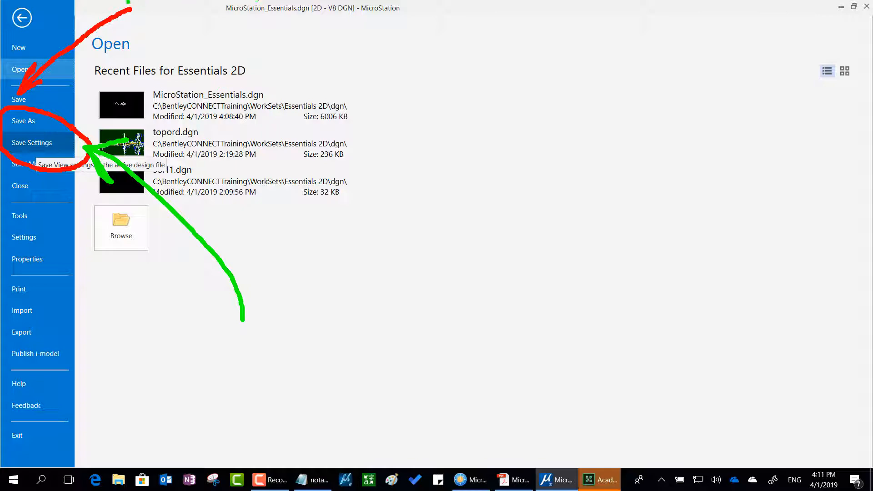
key("Escape")
key("Escape")
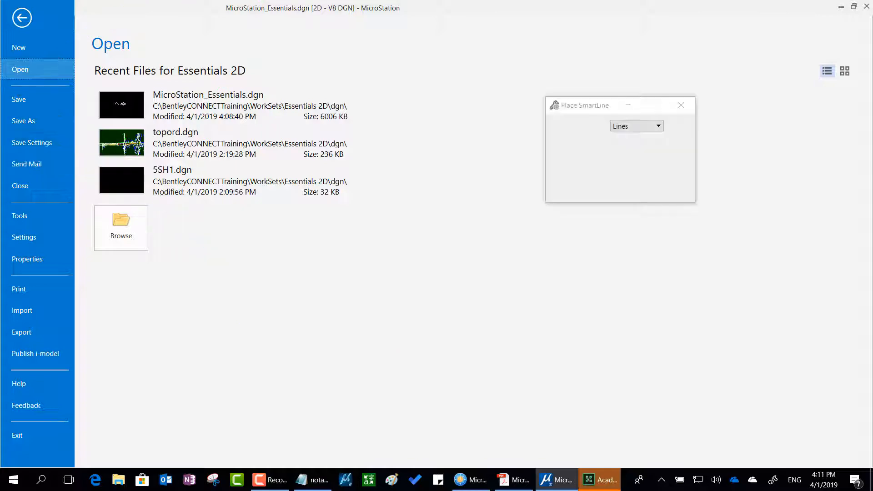
Switch to notas.txt in Notepad and review the sections on models and mouse buttons.
key("alt+Tab")
key("alt+Tab")
key("alt+Tab")
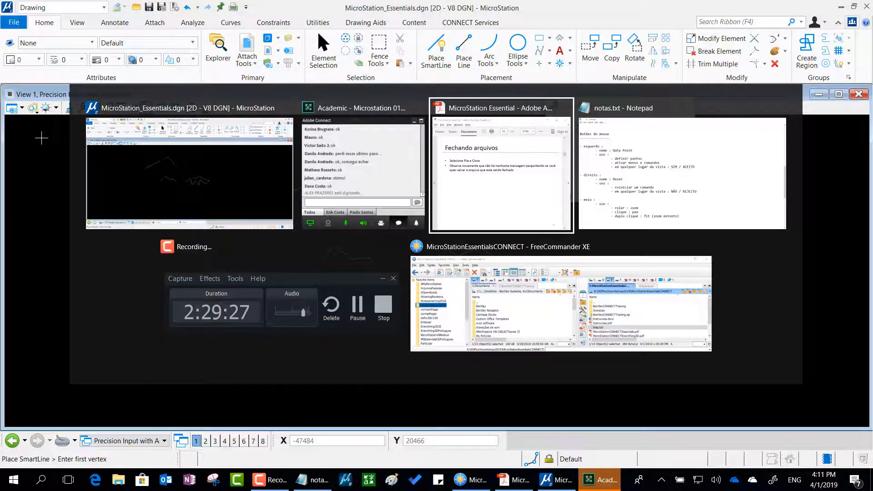
scroll(324, 127, "down", 8)
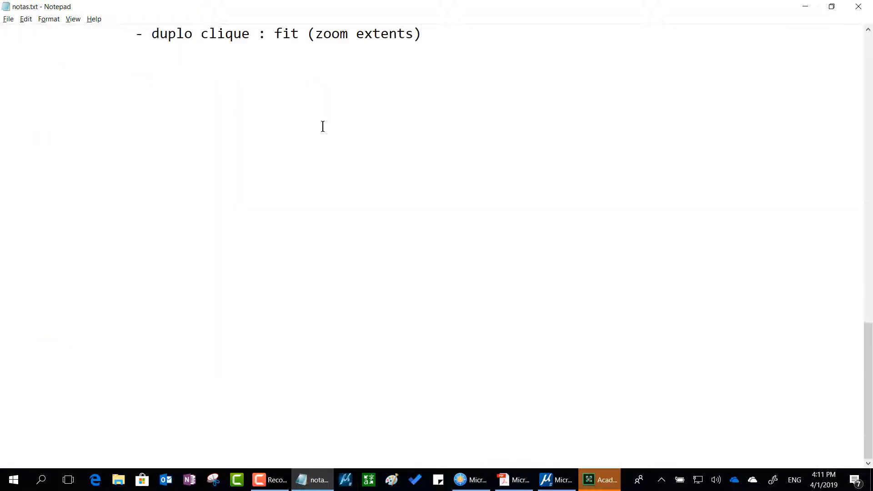
left_click(55, 95)
scroll(524, 309, "up", 12)
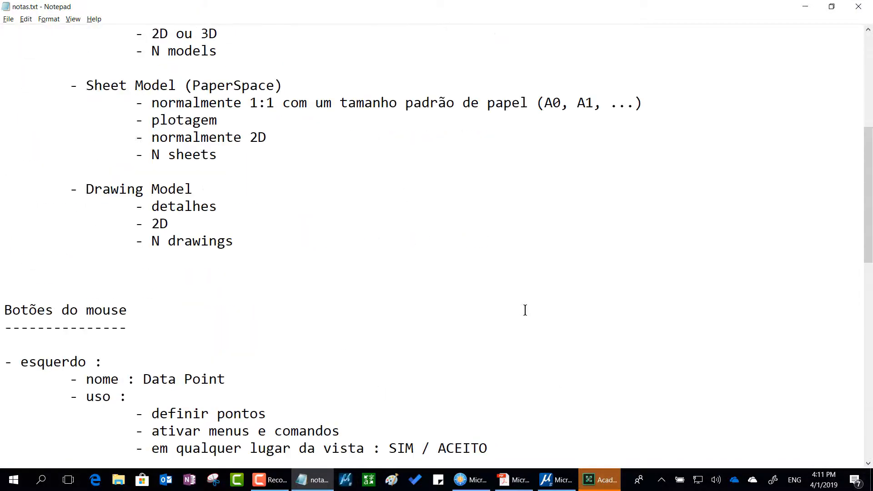
scroll(523, 307, "up", 6)
scroll(522, 306, "down", 2)
scroll(522, 306, "up", 2)
scroll(510, 301, "down", 2)
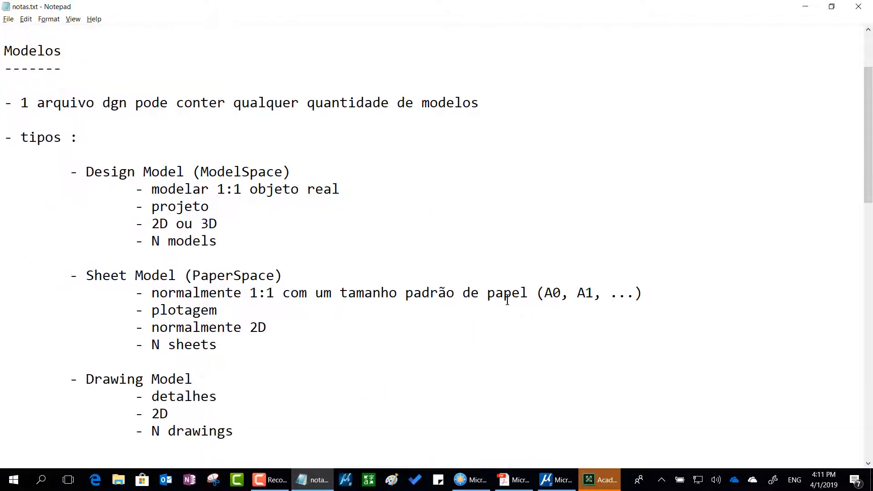
left_click_drag(78, 50, 1, 48)
scroll(90, 108, "down", 4)
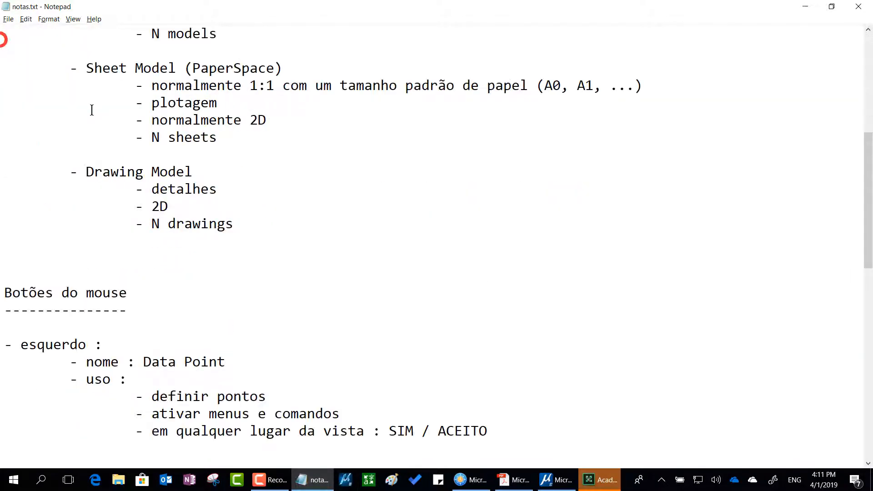
scroll(92, 110, "down", 2)
left_click_drag(162, 205, 1, 169)
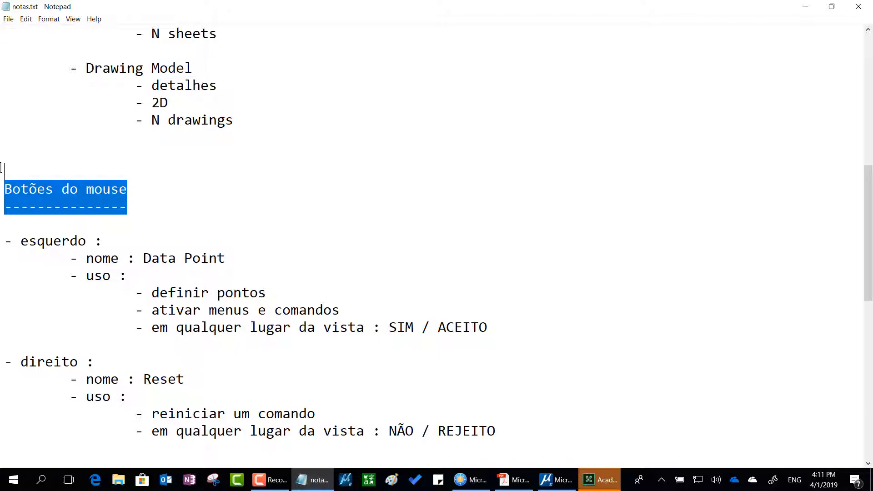
Add the heading "Lista de Controls", underlined with a row of dashes, at the end of the notes.
key("ctrl+End")
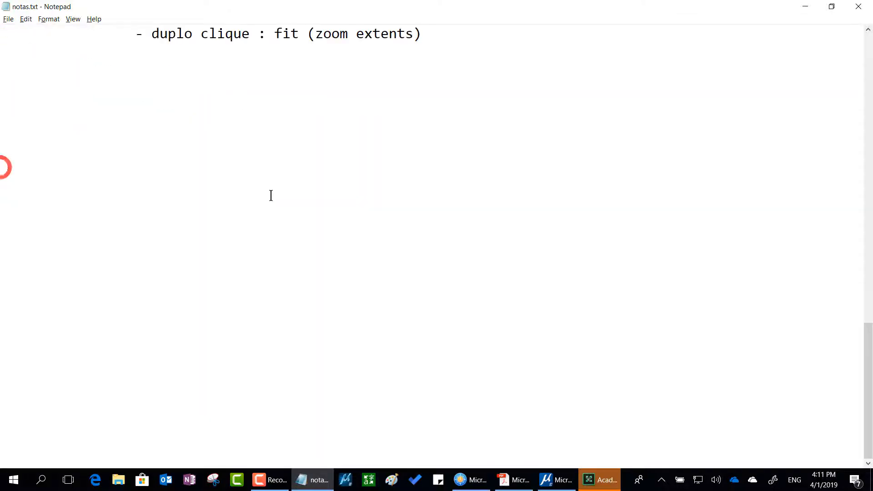
left_click(257, 93)
scroll(672, 352, "up", 1)
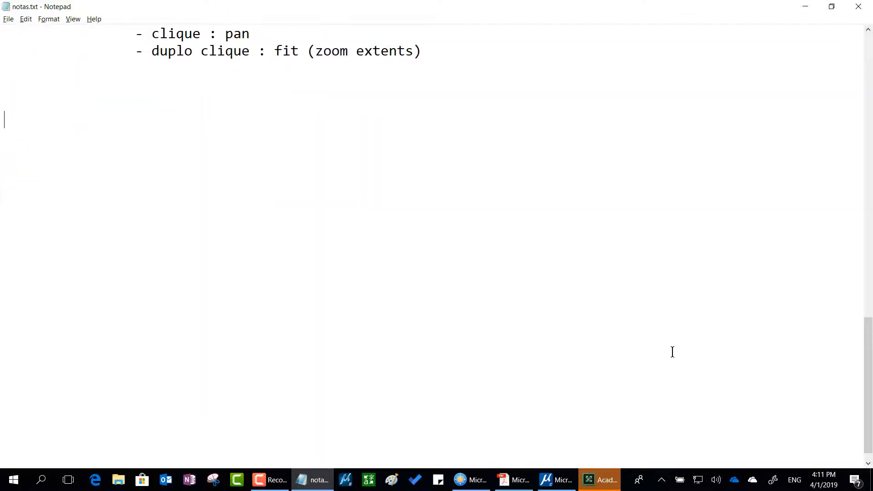
type("Lista de Controls")
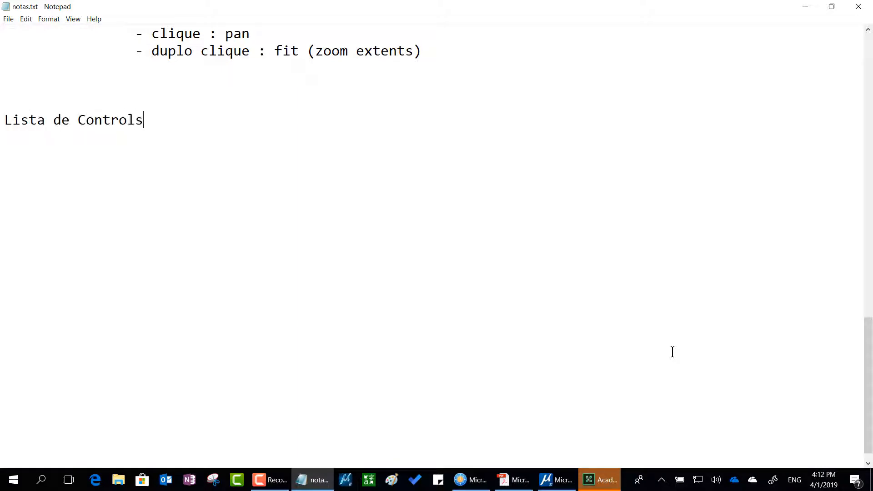
key("Return")
type("-----------------")
key("Return")
key("Return")
Write the entry "Ctrl-F : salva setagens" under the Lista de Controls heading, followed by blank lines.
type("Ctrl-F : salva s")
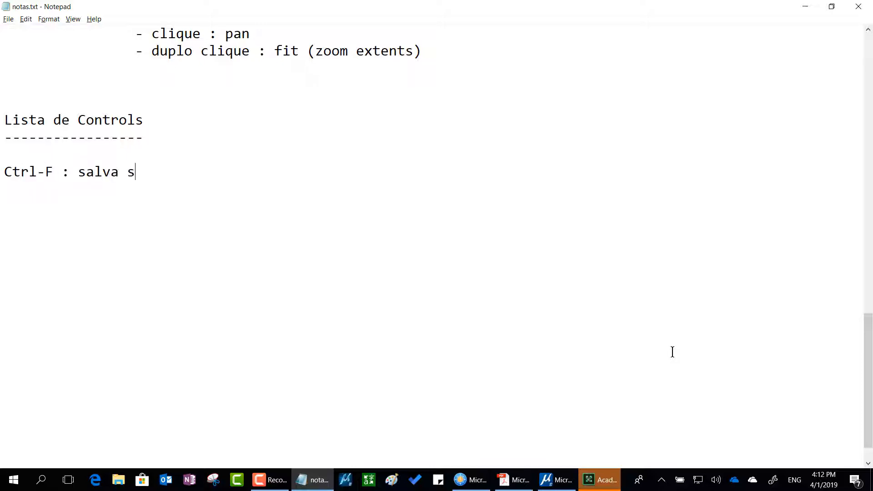
type("etagens")
key("Return")
key("Return")
key("Return")
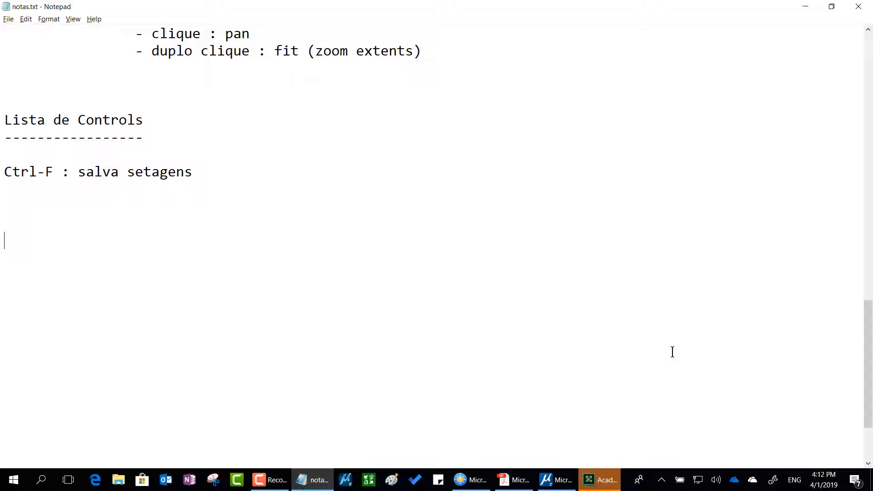
Add a second heading, "Lista de Setagens", underlined with a row of dashes, below the Ctrl-F entry.
key("Return")
type("Lista de Seta")
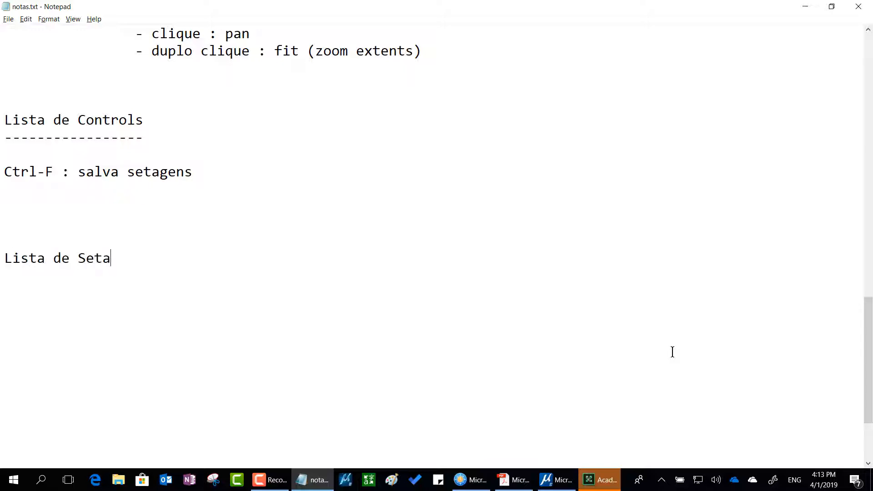
type("gens")
key("Return")
type("-----------------")
key("Return")
key("Return")
type("-")
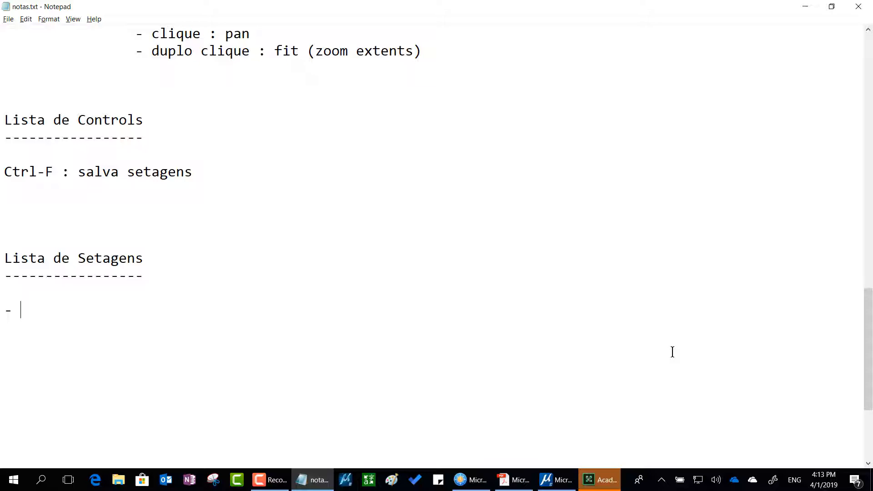
Write the list item "- tudo sobre vistas" under the Lista de Setagens heading.
type("tudo sobre")
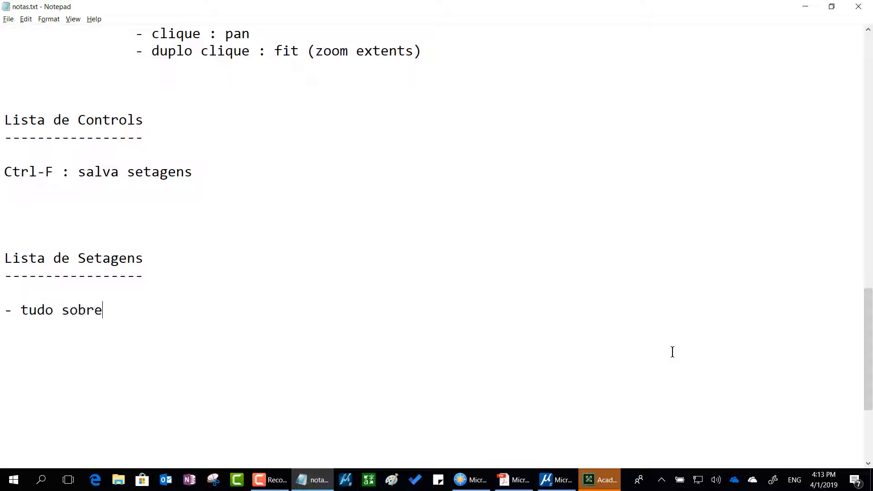
type(" vistas")
Append "(salvos com Ctrl-F)" to the Lista de Setagens heading and extend its dashed underline to match.
key("Left")
key("Up")
type("9")
key("BackSpace")
type("(sal")
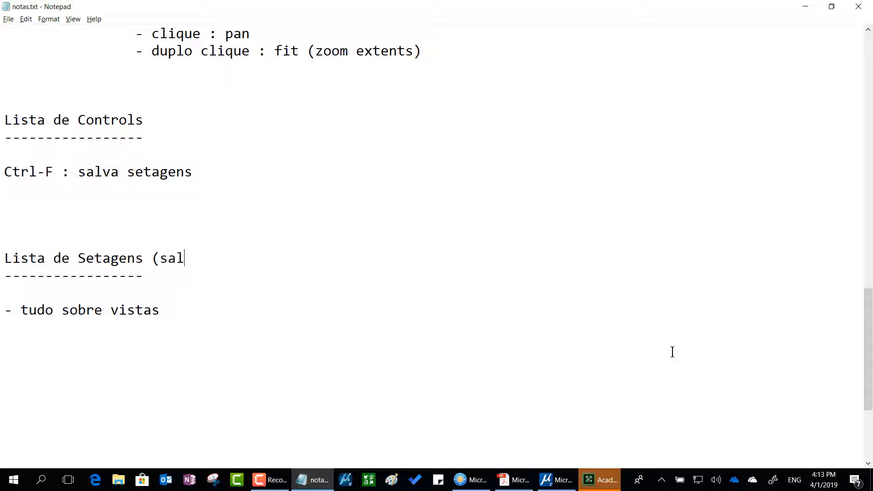
type("vos com Ctrl")
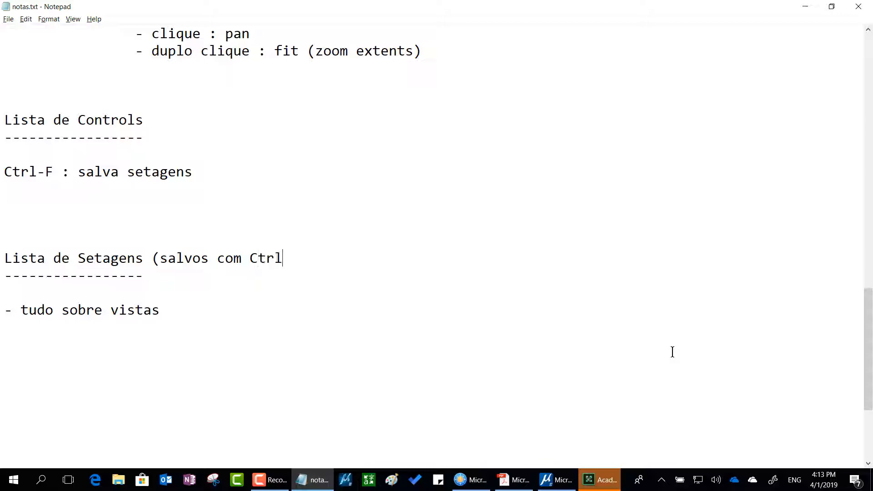
type("-F_)")
key("BackSpace")
key("BackSpace")
type(")")
key("Down")
type("-------------------")
key("Down")
key("Down")
key("Down")
key("BackSpace")
key("Return")
Switch from the notes to the MicroStation_Essentials.dgn drawing in MicroStation.
key("alt+Tab")
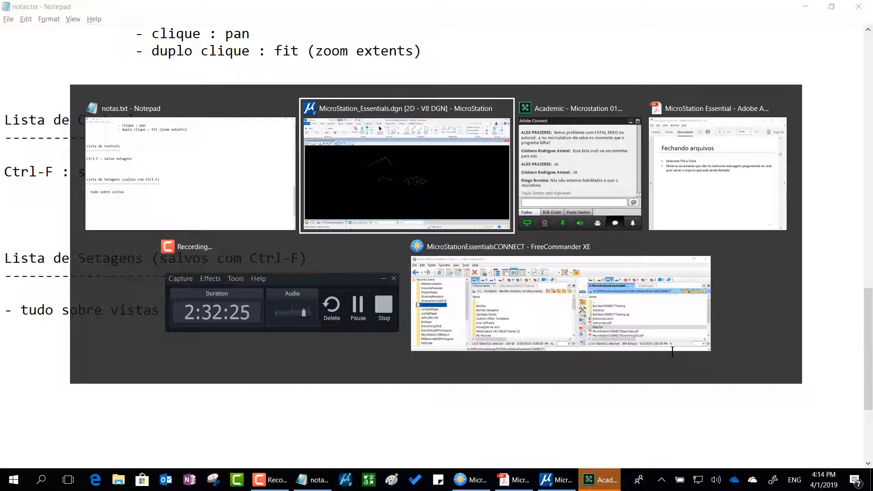
key("alt+Tab")
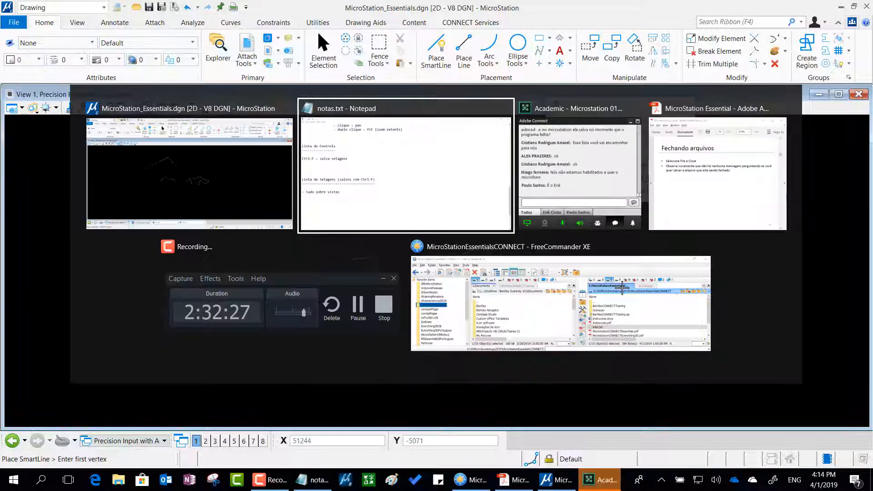
key("alt+Tab")
key("alt+Tab")
key("alt+Tab")
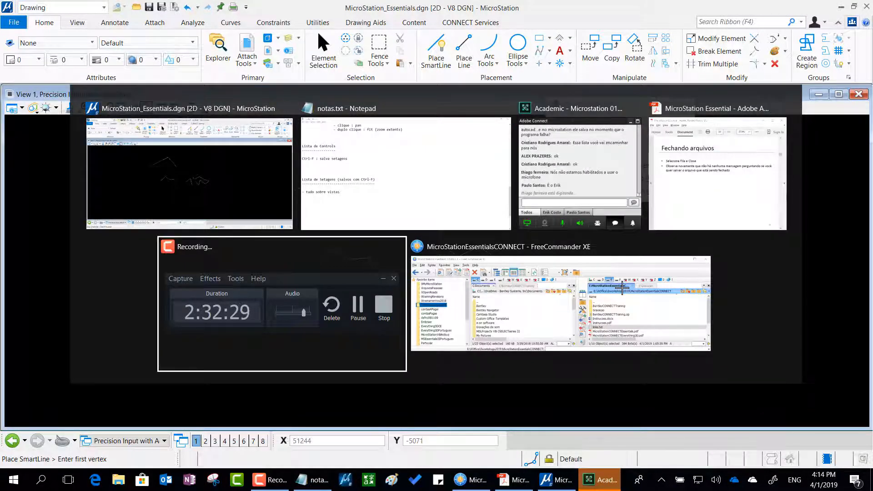
key("alt+Tab")
key("alt+Tab")
key("alt+Tab")
key("alt+Tab")
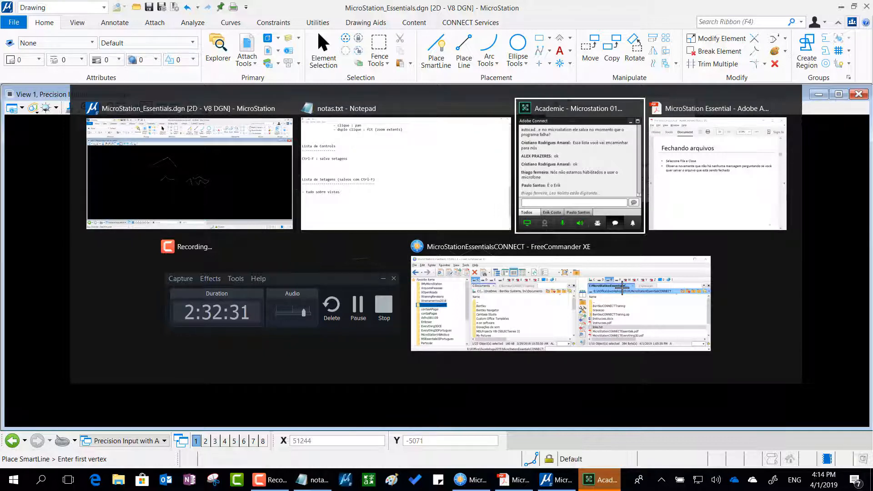
key("alt+Tab")
key("alt+Tab")
key("alt+Tab")
key("alt+Tab")
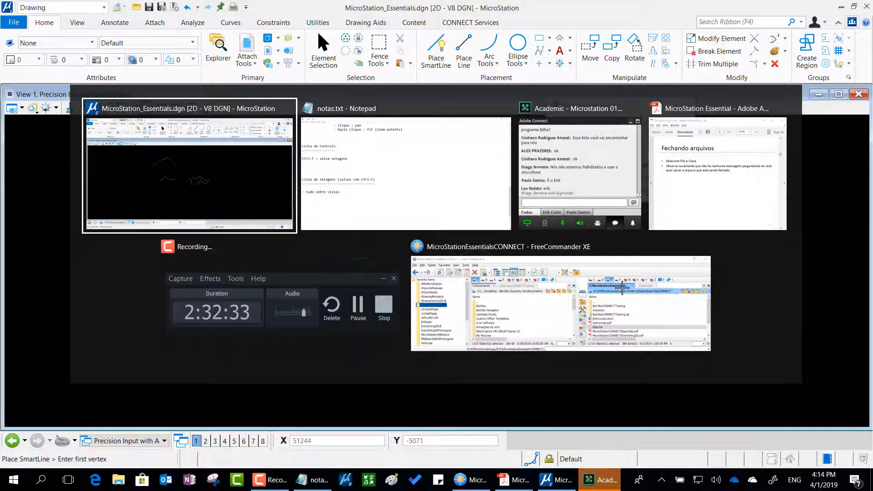
key("alt+Tab")
key("alt+Tab")
key("alt+Tab")
key("alt+Tab")
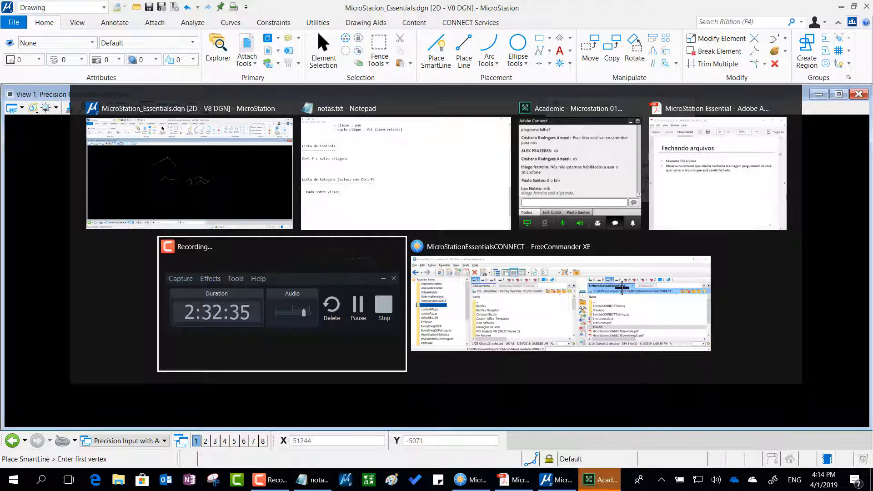
key("alt+Tab")
key("alt+Tab")
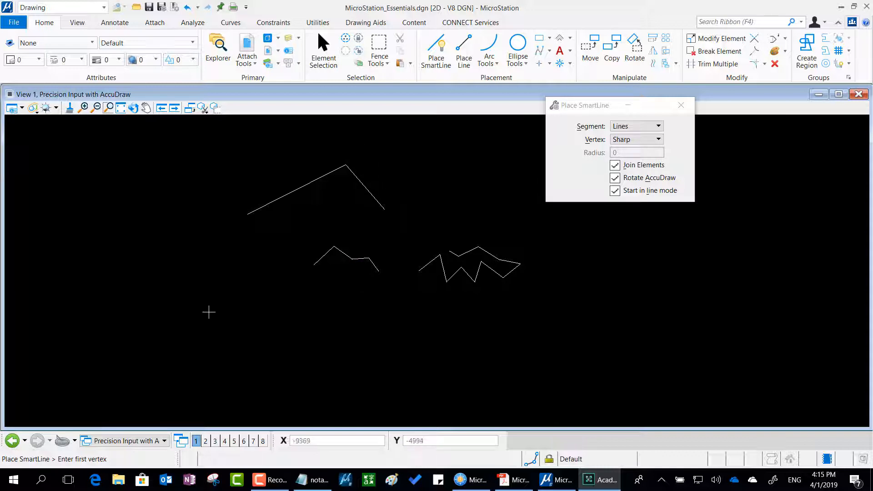
Open views 2 and 3 over View 1, and briefly open and close View 4.
left_click(205, 440)
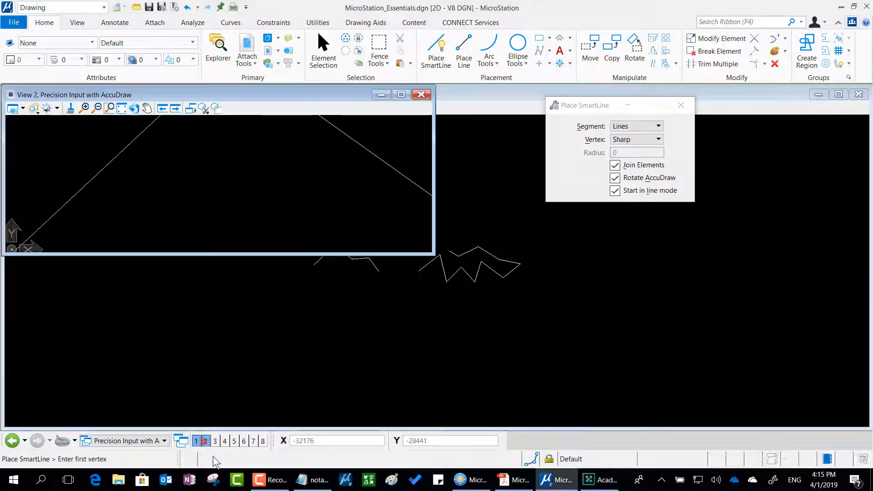
left_click(215, 441)
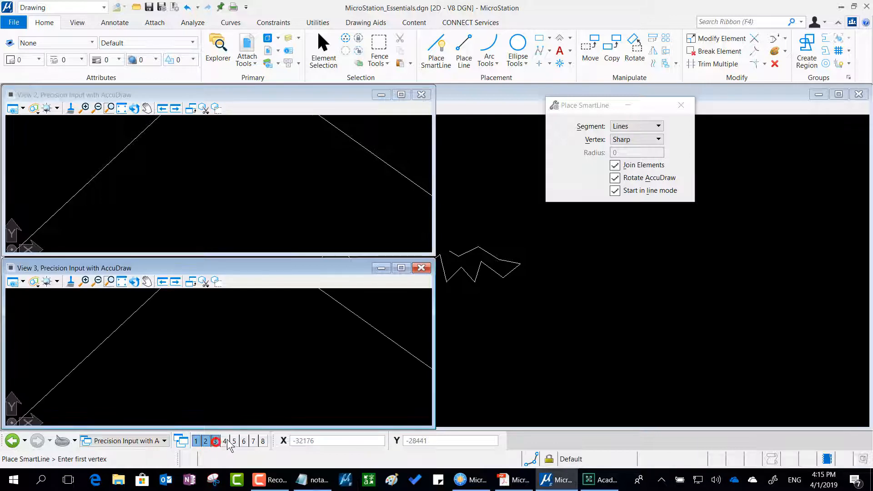
left_click(225, 441)
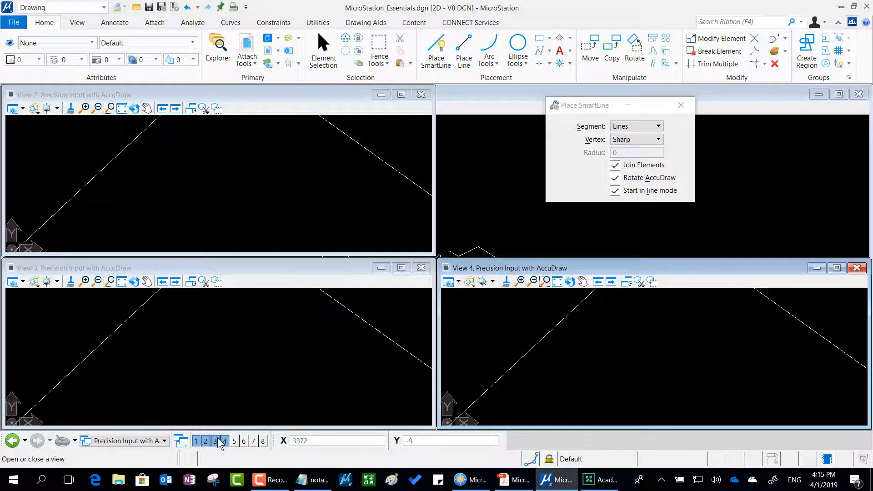
left_click(224, 441)
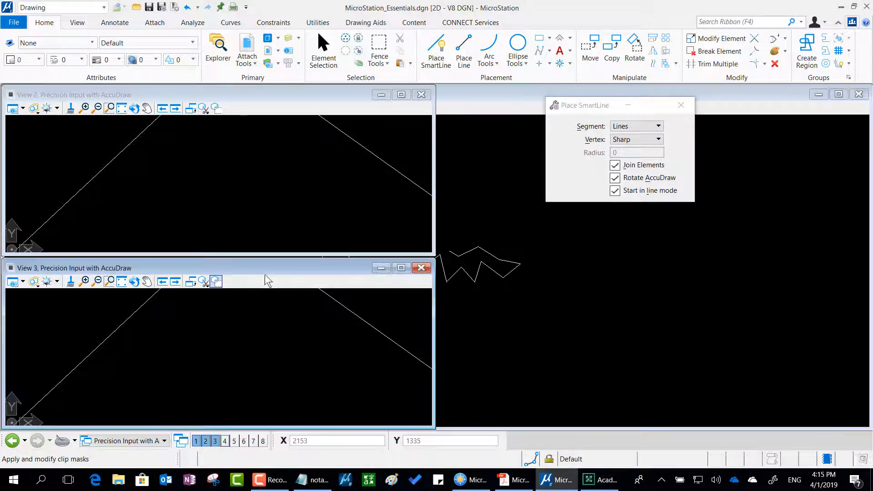
Move and narrow the View 3 window, and frame the small four-segment polyline in it.
left_click_drag(252, 268, 640, 233)
left_click(601, 232)
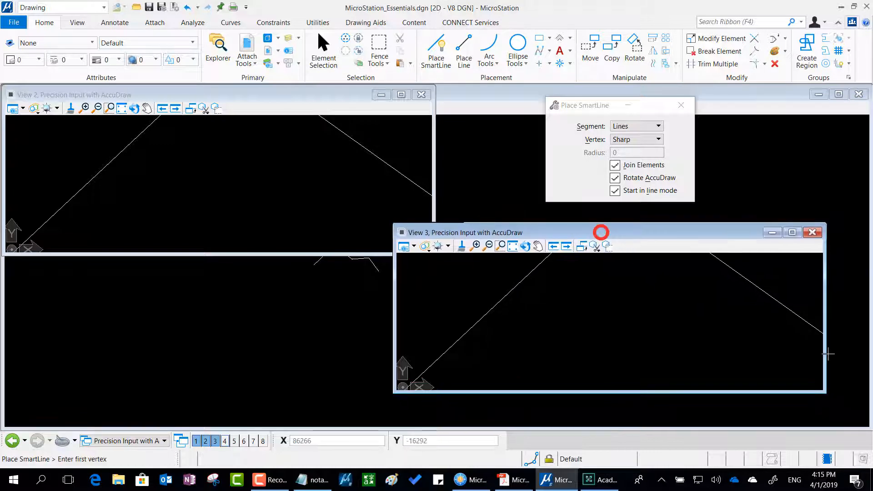
left_click_drag(824, 361, 630, 364)
left_click_drag(499, 233, 595, 224)
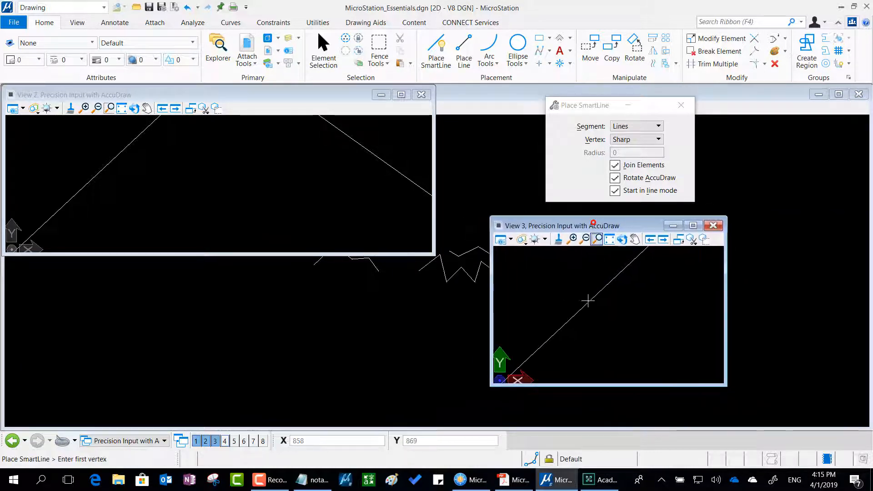
scroll(596, 313, "up", 3)
mouse_move(649, 328)
middle_mouse_down()
mouse_move(610, 321)
mouse_move(631, 327)
middle_mouse_up()
scroll(597, 308, "up", 2)
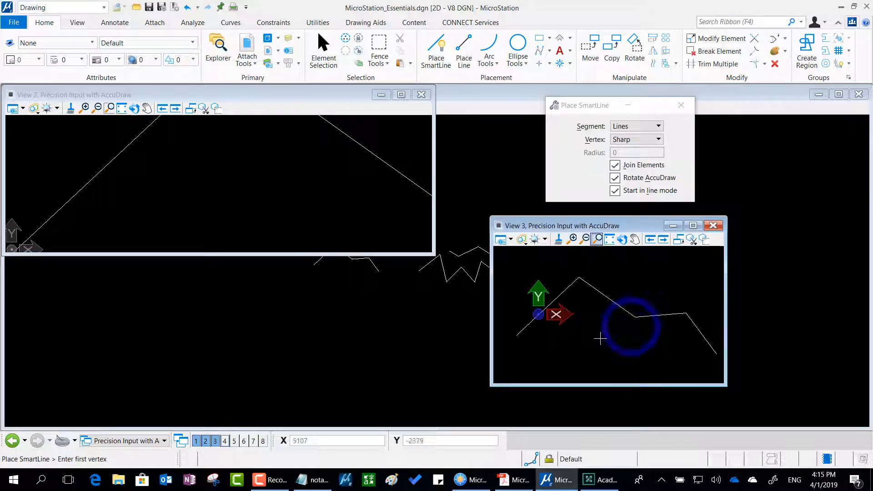
Make the View 2 window narrower and taller, frame the large two-segment line in it, and move the window over View 1.
scroll(195, 171, "down", 5)
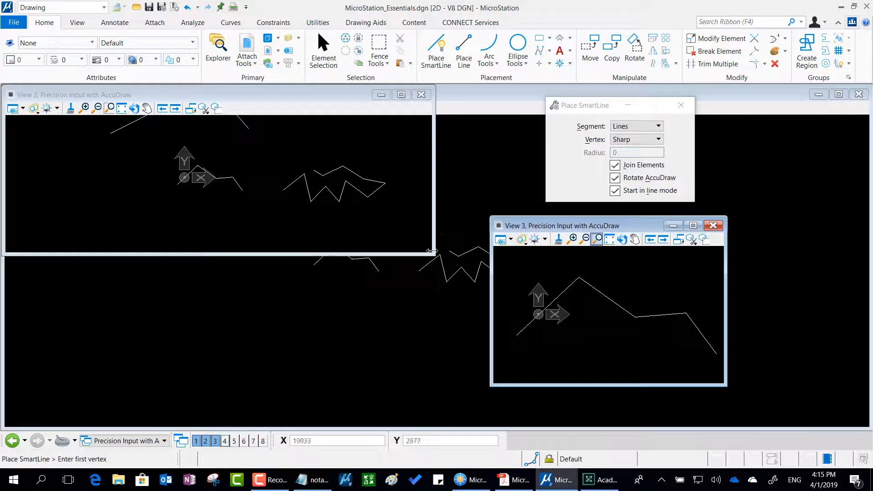
left_click_drag(430, 253, 263, 334)
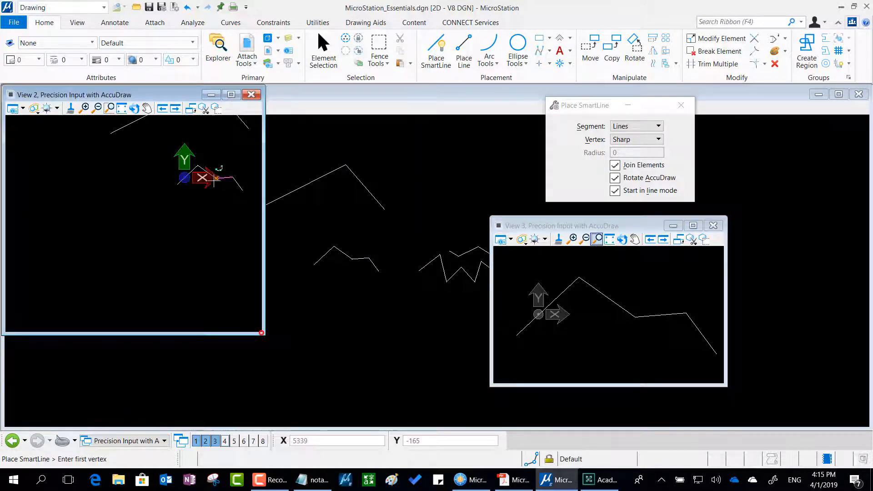
middle_click_drag(204, 181, 100, 306)
scroll(67, 238, "up", 4)
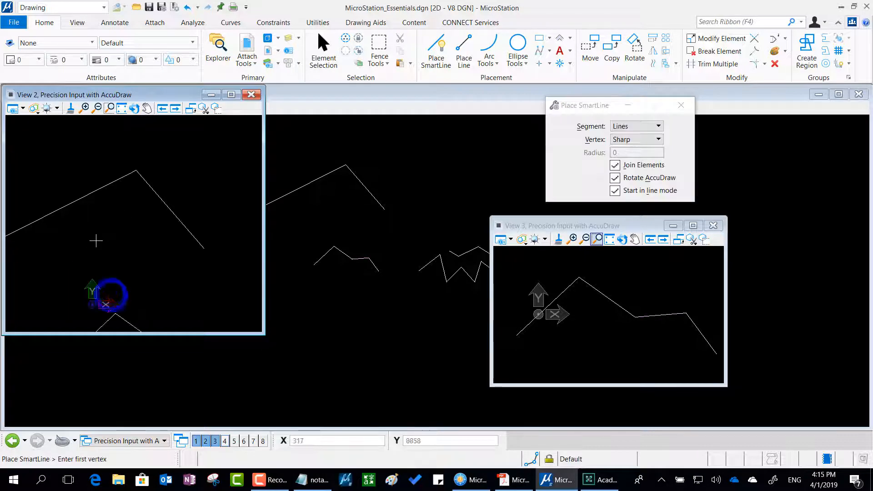
middle_click_drag(95, 240, 143, 228)
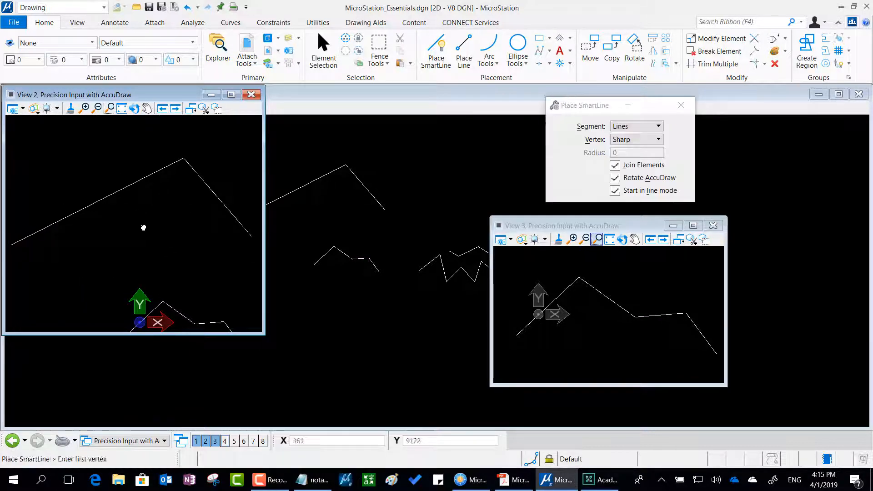
left_click_drag(135, 96, 226, 152)
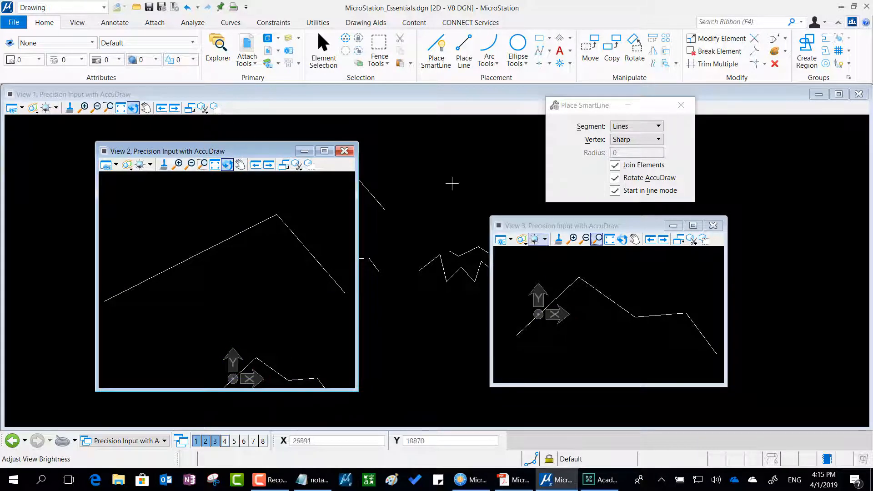
Fit all elements in View 1 and move the View 2 and View 3 windows further apart.
left_click(120, 111)
left_click_drag(203, 153, 155, 171)
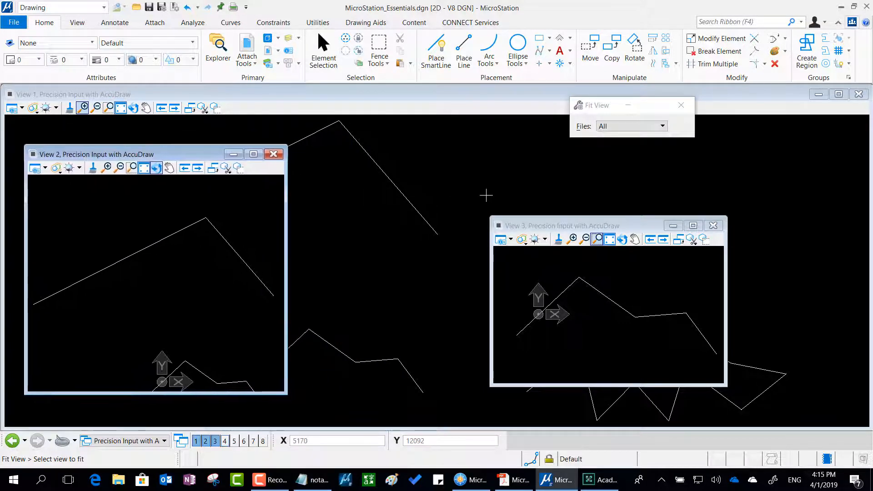
left_click_drag(523, 224, 607, 196)
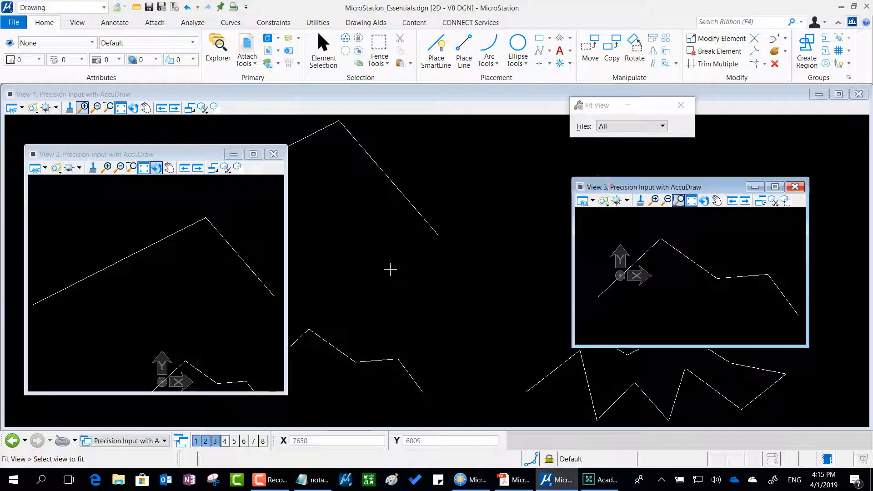
Close the design file without saving settings and reopen MicroStation_Essentials.dgn from the recent files.
left_click(20, 28)
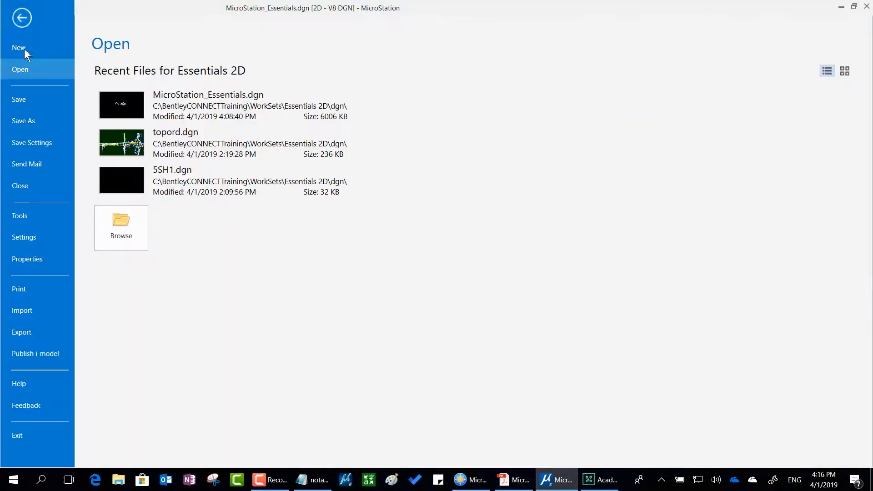
left_click(32, 185)
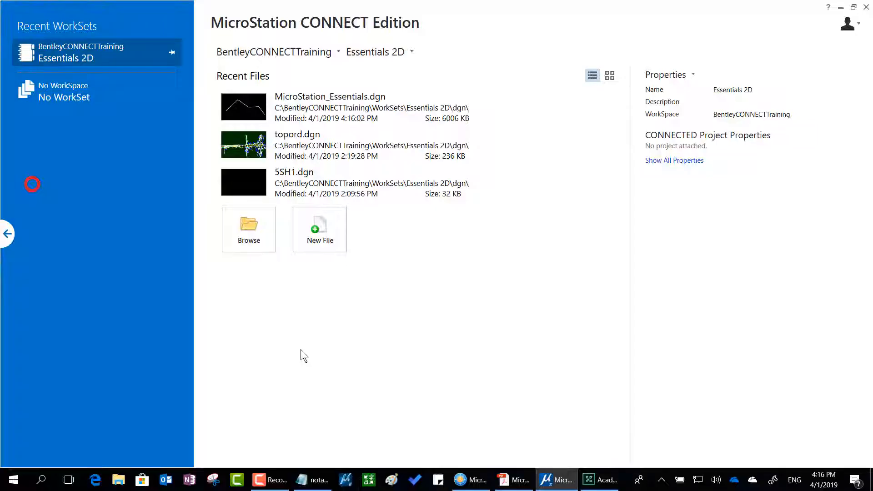
left_click(340, 111)
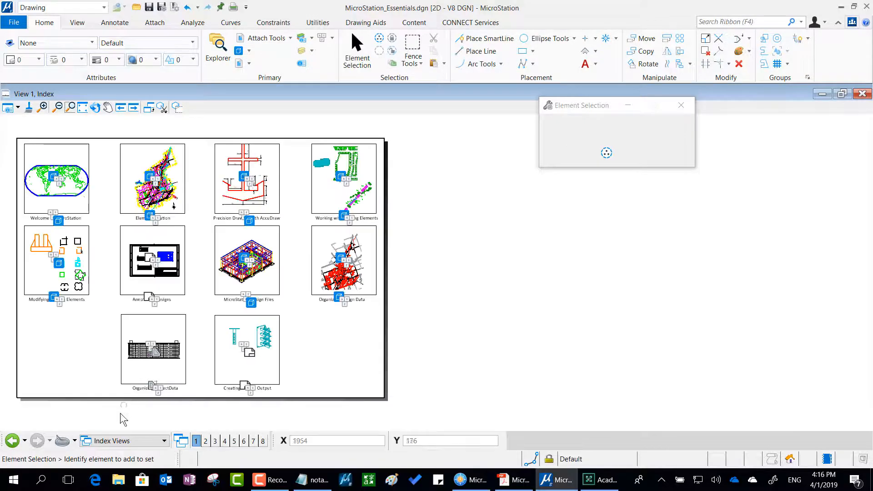
Activate the Precision Input with AccuDraw Views view group and fit all elements in View 1.
left_click(127, 441)
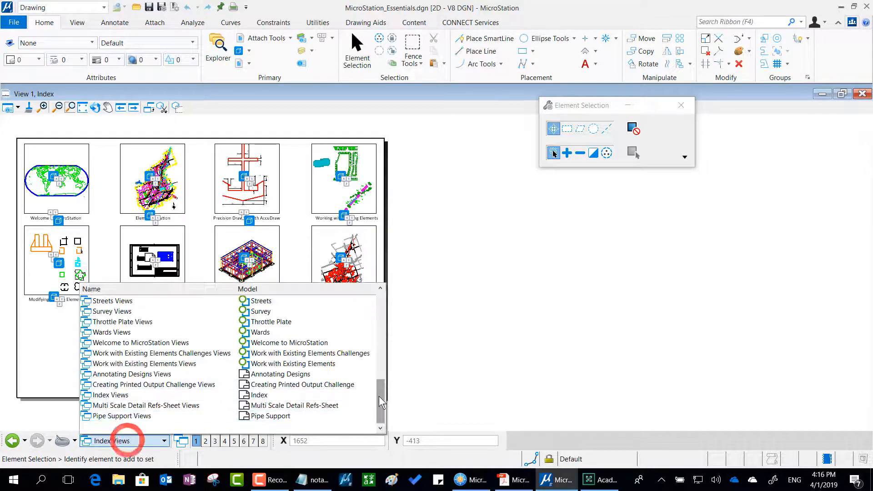
left_click(381, 351)
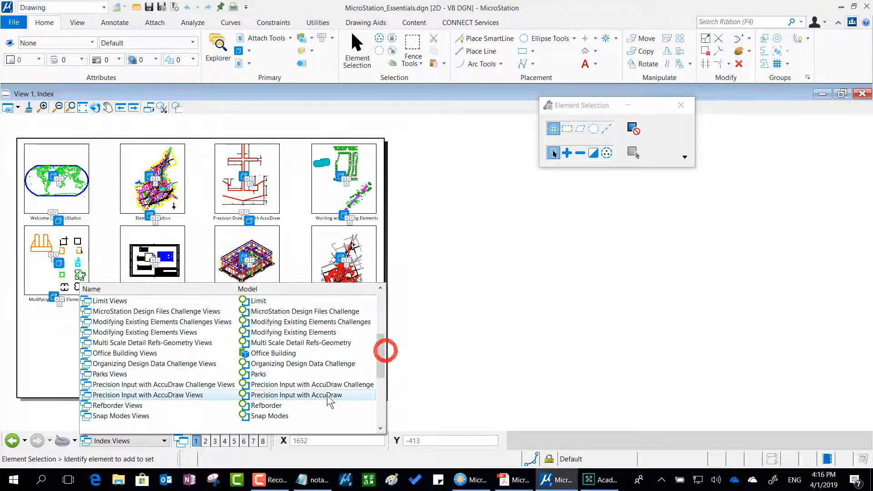
left_click(327, 395)
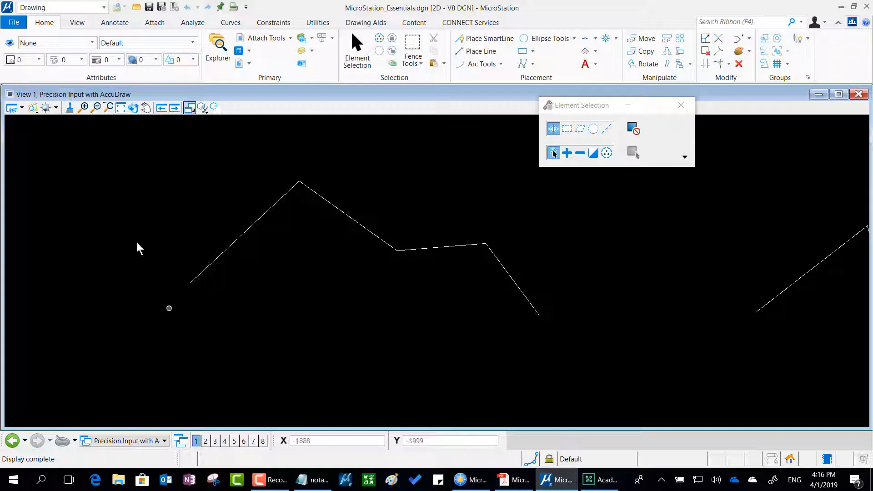
left_click(114, 109)
left_click(119, 108)
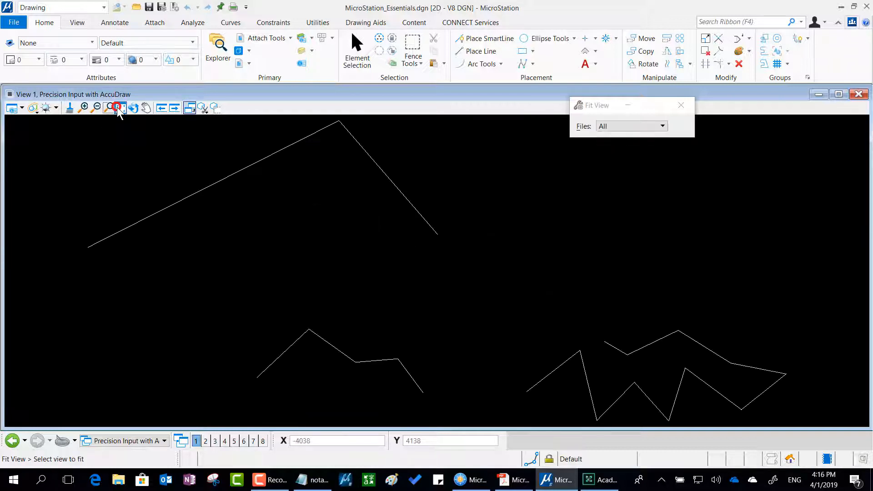
Open View 2, shrink its window over View 1, and frame the small four-segment polyline in it.
left_click(205, 441)
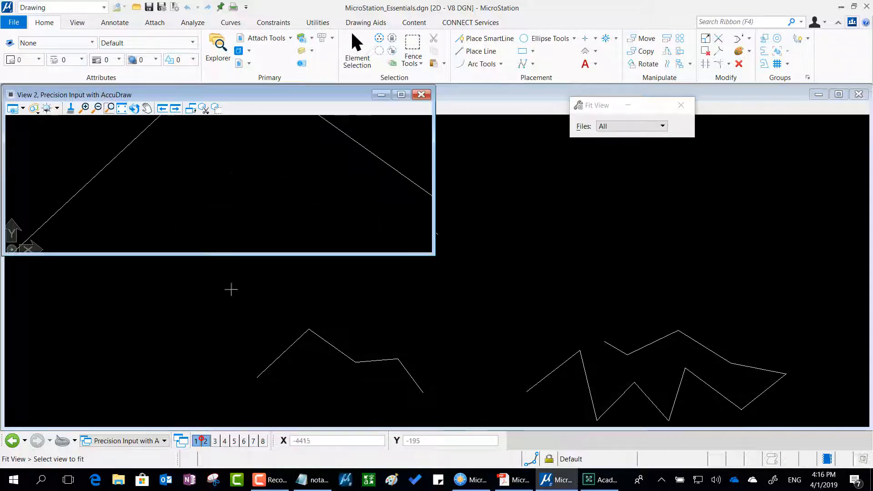
left_click_drag(217, 95, 251, 168)
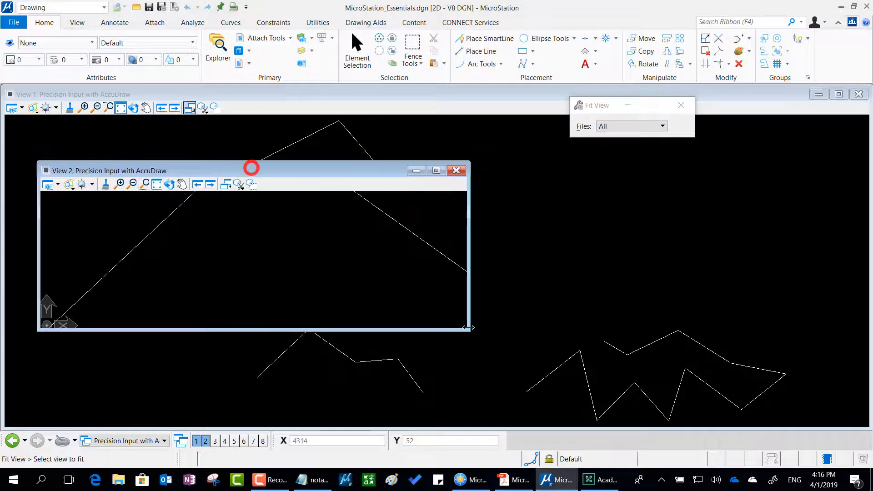
left_click_drag(465, 331, 320, 336)
scroll(143, 258, "down", 4)
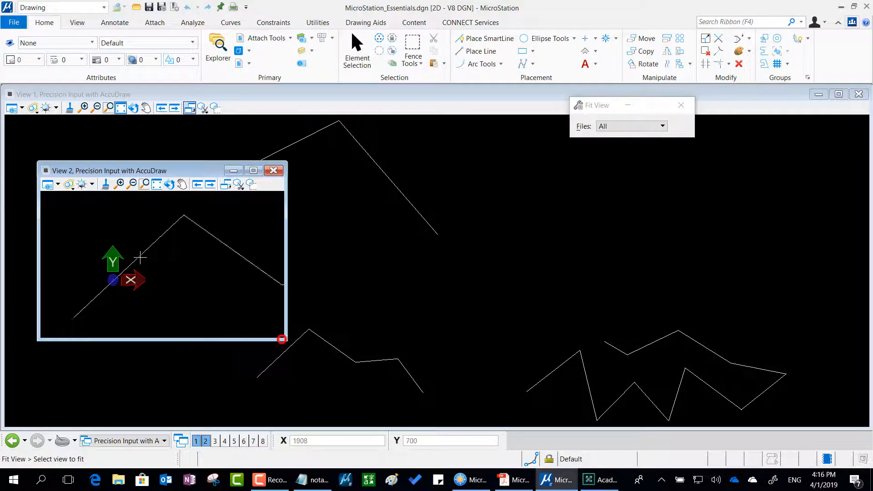
scroll(200, 281, "up", 2)
scroll(200, 281, "down", 1)
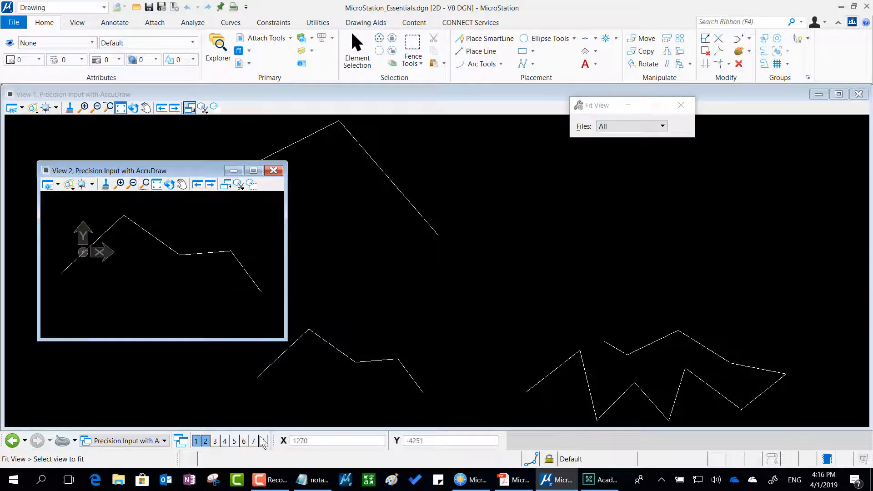
Open View 3, place its window beside View 2, and bring all three polylines into view in it.
left_click(215, 441)
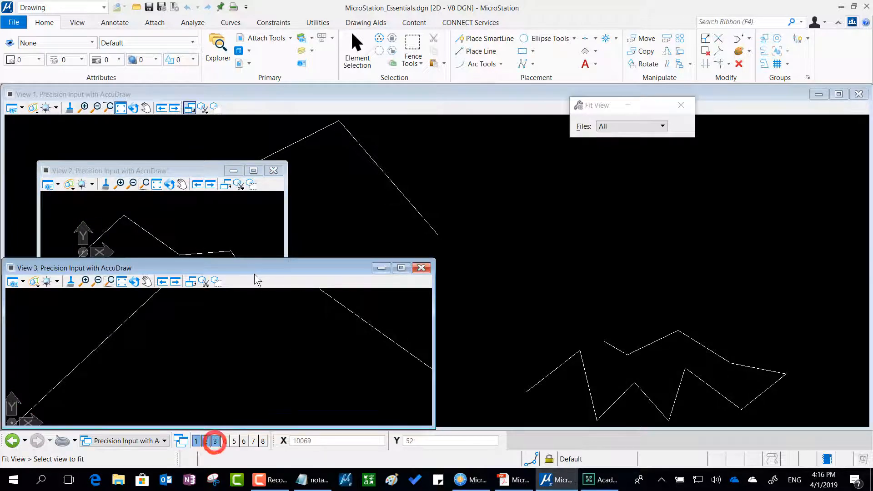
left_click_drag(254, 272, 638, 182)
scroll(620, 239, "down", 5)
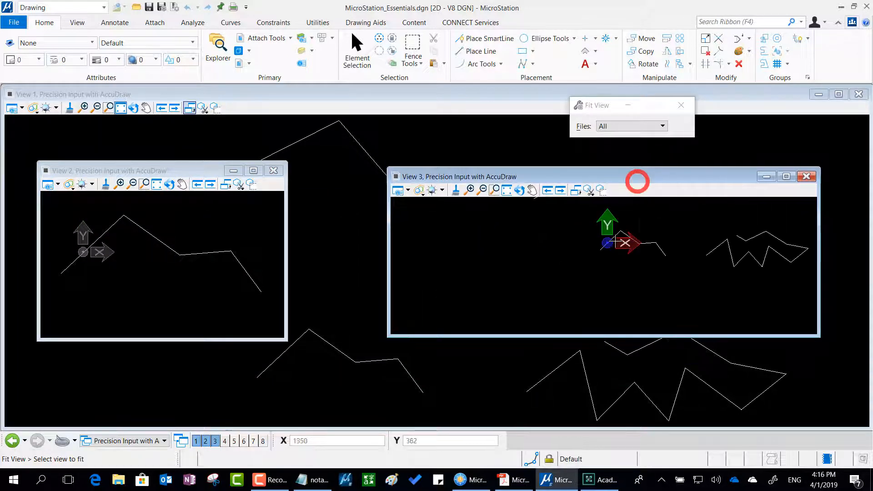
mouse_move(731, 255)
middle_mouse_down()
mouse_move(626, 277)
mouse_move(666, 322)
mouse_move(704, 308)
middle_mouse_up()
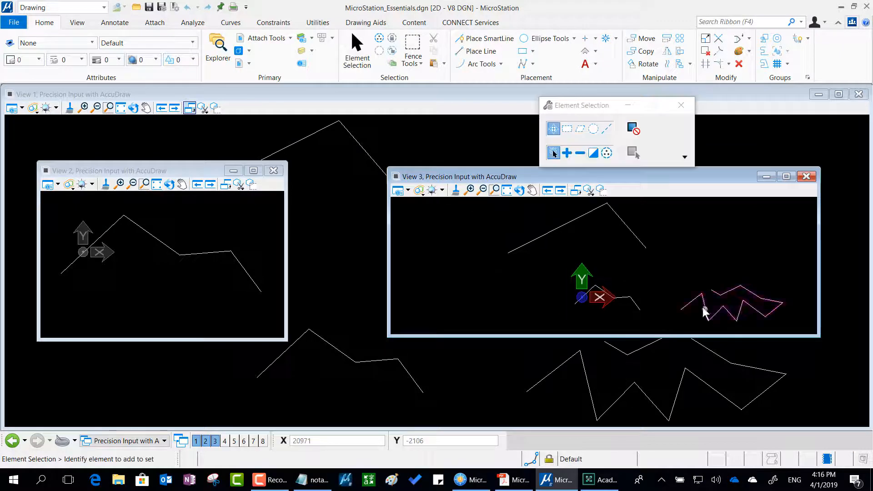
Frame the large two-segment polyline in View 3 within a narrower window and save the settings.
scroll(591, 236, "up", 3)
mouse_move(591, 235)
middle_mouse_down()
mouse_move(625, 274)
mouse_move(612, 251)
middle_mouse_up()
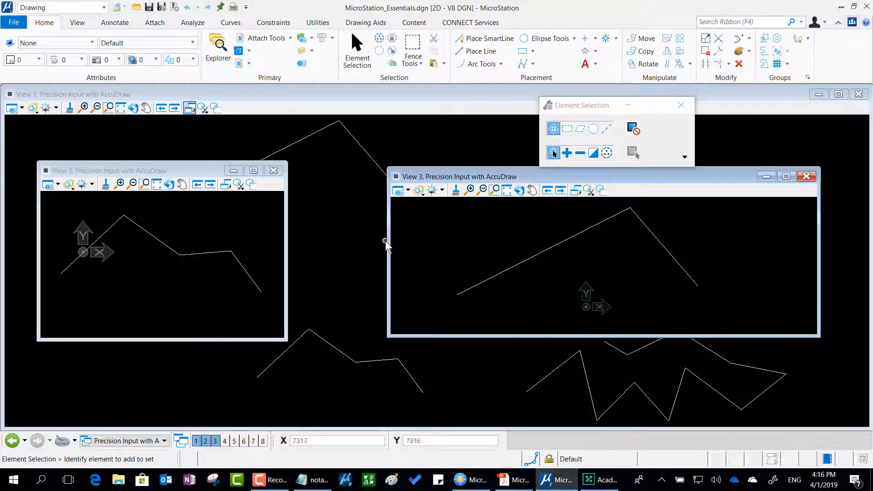
left_click_drag(386, 246, 488, 248)
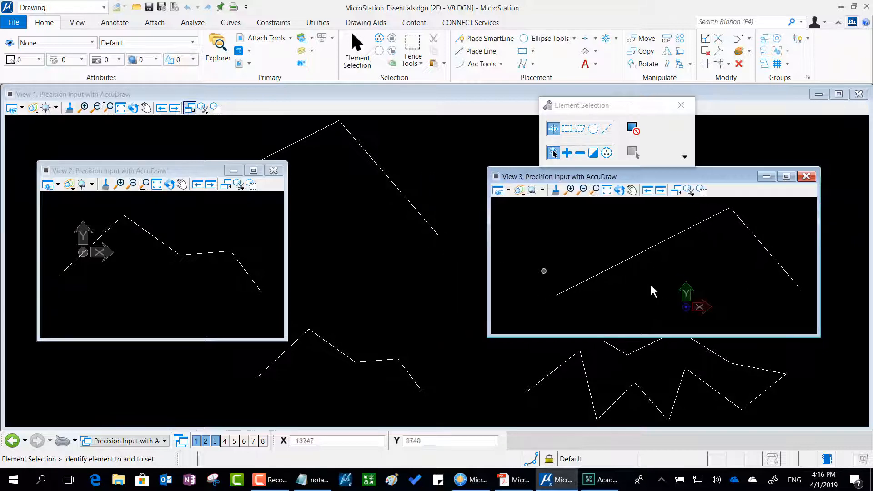
middle_click_drag(717, 269, 690, 271)
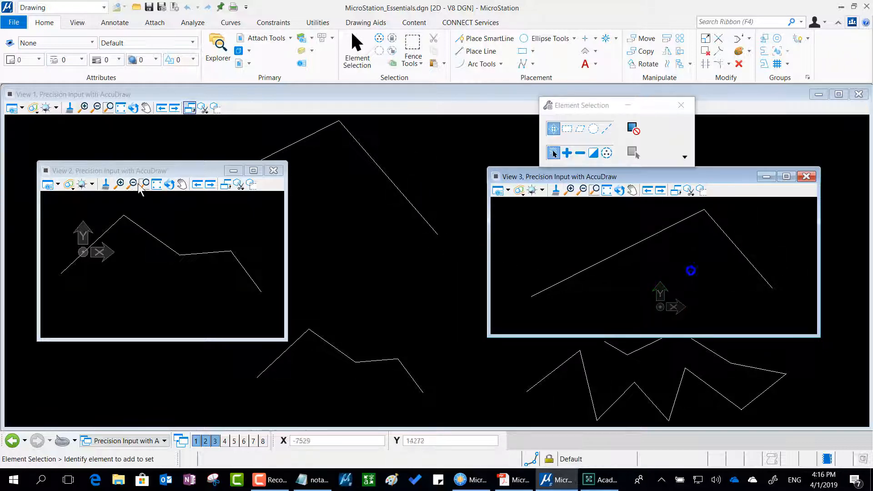
Close the design file with its settings saved and reopen MicroStation_Essentials.dgn from the recent files.
left_click(14, 25)
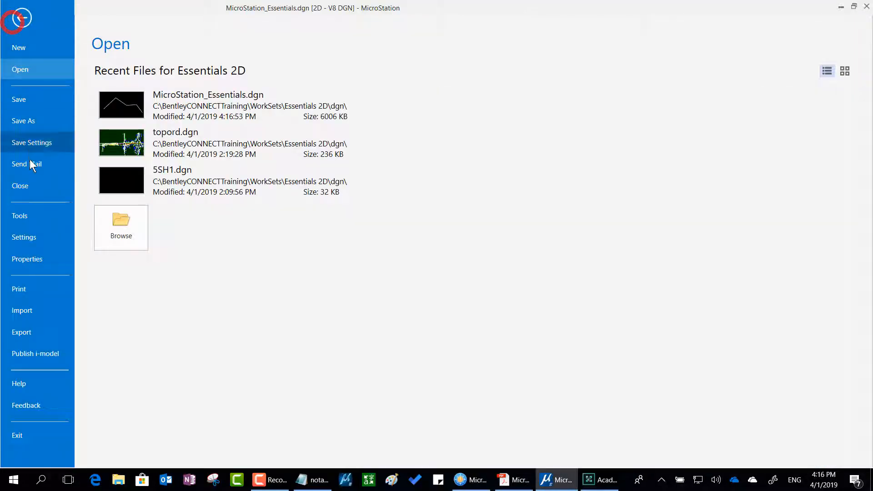
left_click(30, 186)
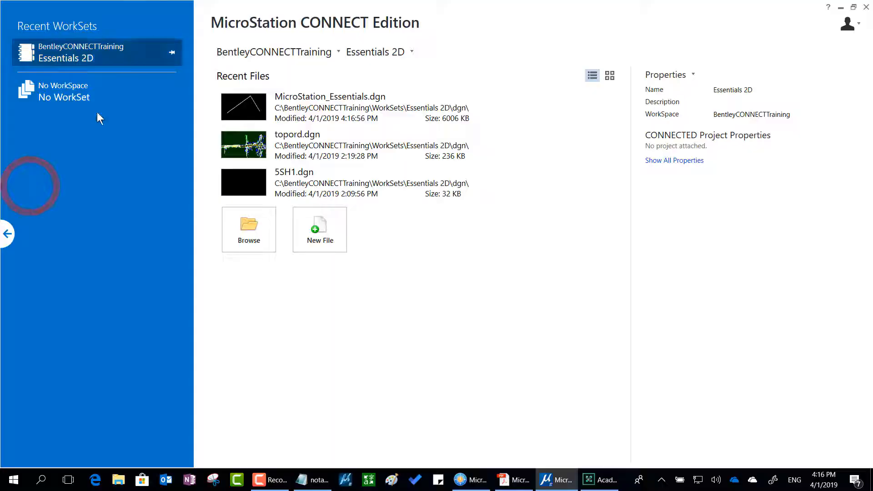
left_click(354, 103)
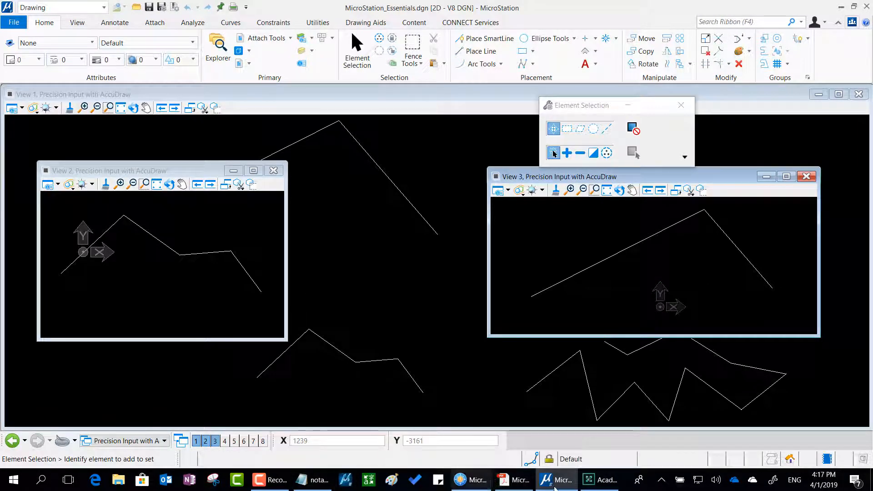
Switch to notas.txt in Notepad and add the indented sub-item "- aberta/fechada" under "tudo sobre vistas :".
left_click(314, 483)
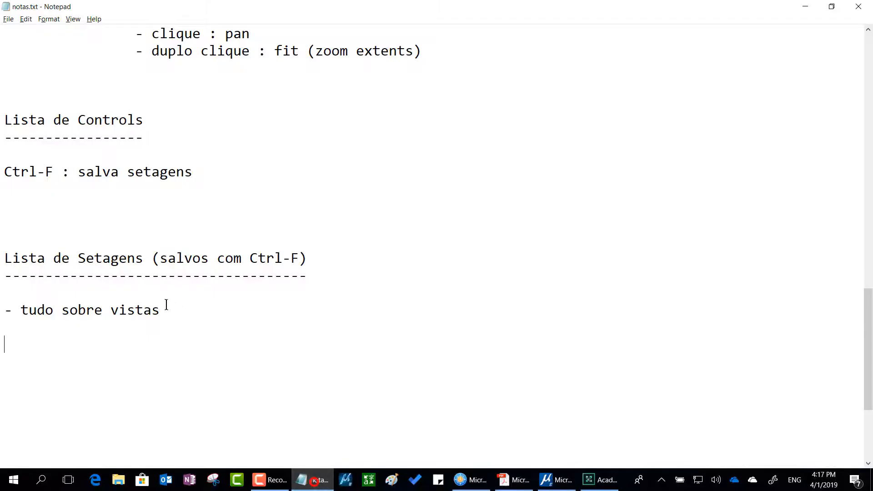
left_click_drag(20, 309, 169, 302)
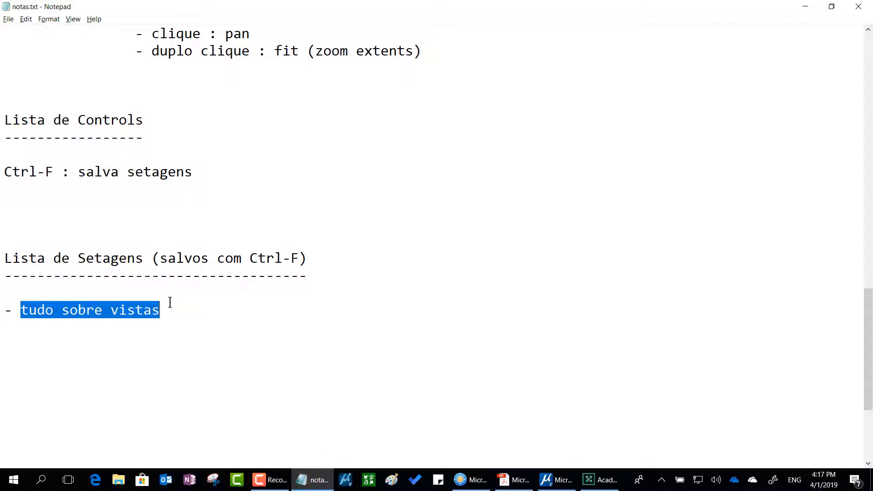
left_click(184, 304)
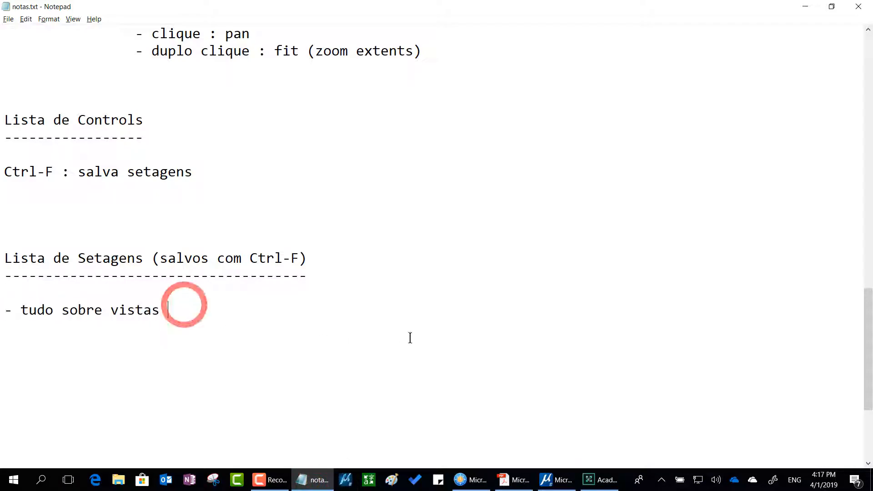
type(":")
key("Return")
key("Tab")
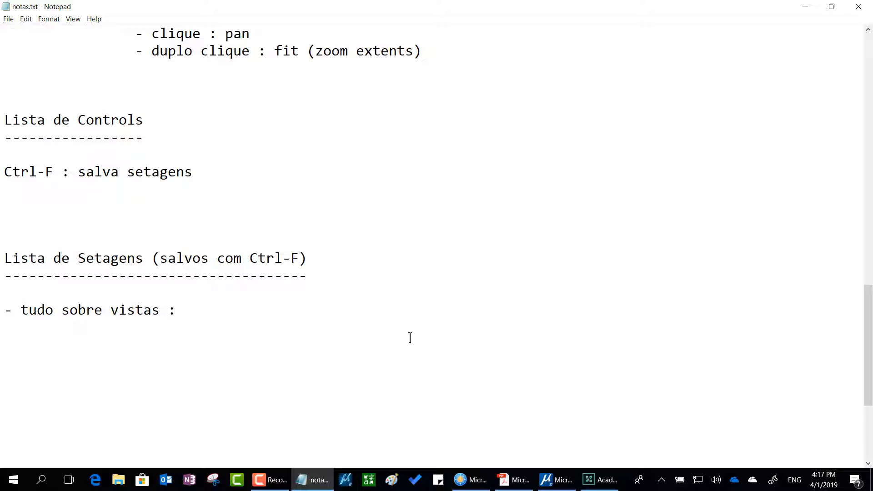
type("- aberta/fe")
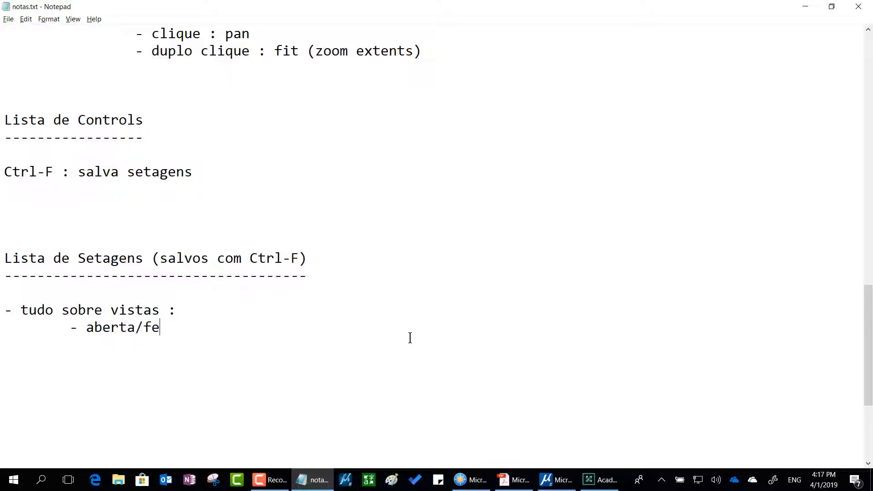
type("chada")
Add the sub-items "- posição/tamanho" and "- zoom" below "aberta/fechada" in the notes.
key("Return")
key("Tab")
type("- pic")
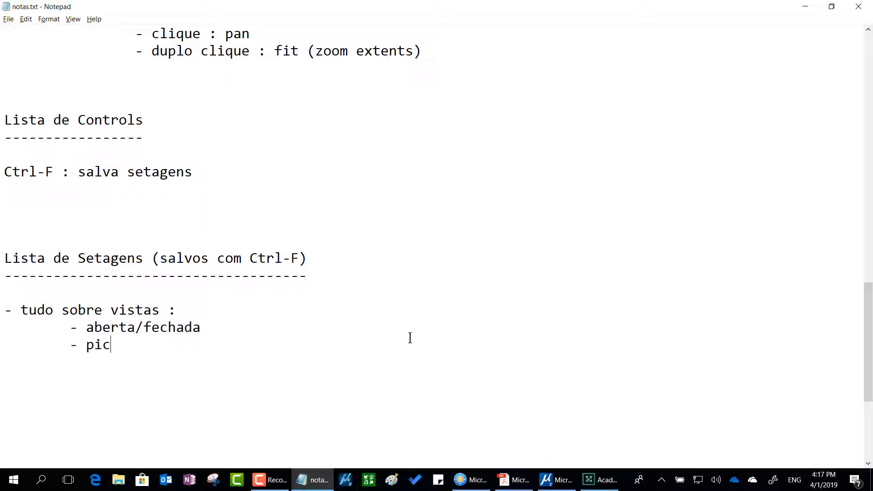
key("BackSpace")
key("BackSpace")
type("osição")
key("BackSpace")
type("/tamanh")
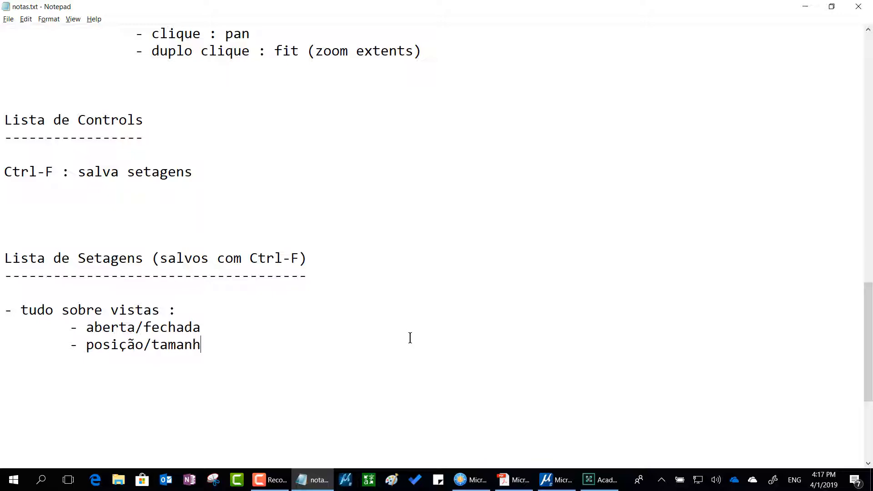
type("l")
key("BackSpace")
type("o")
key("Return")
key("Tab")
type("- zoom")
Switch back to MicroStation and close the View 2 and View 3 windows.
key("alt+Tab")
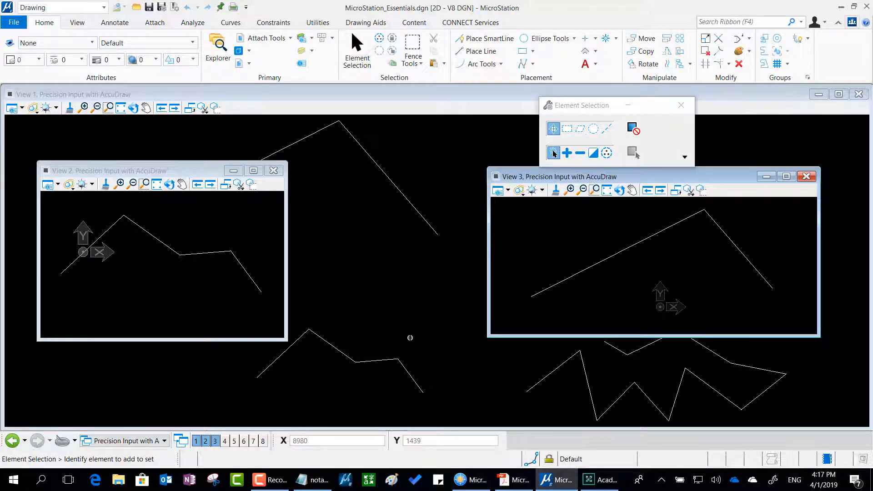
left_click(274, 170)
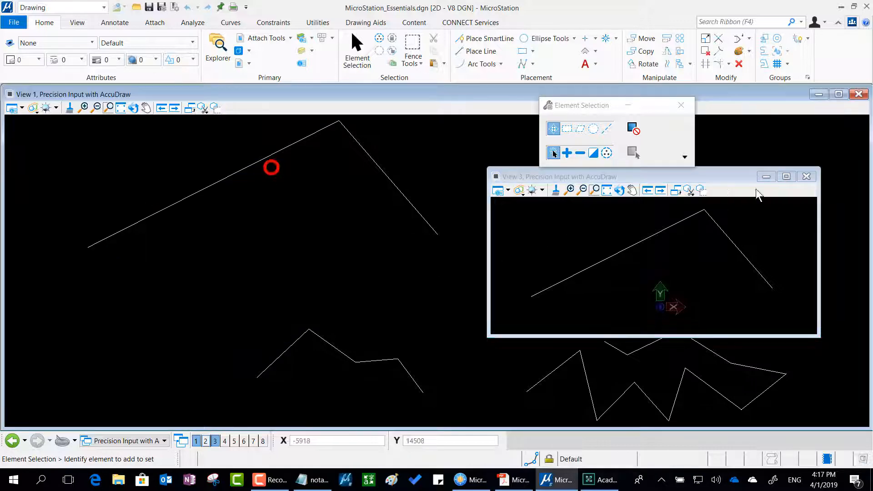
left_click(802, 176)
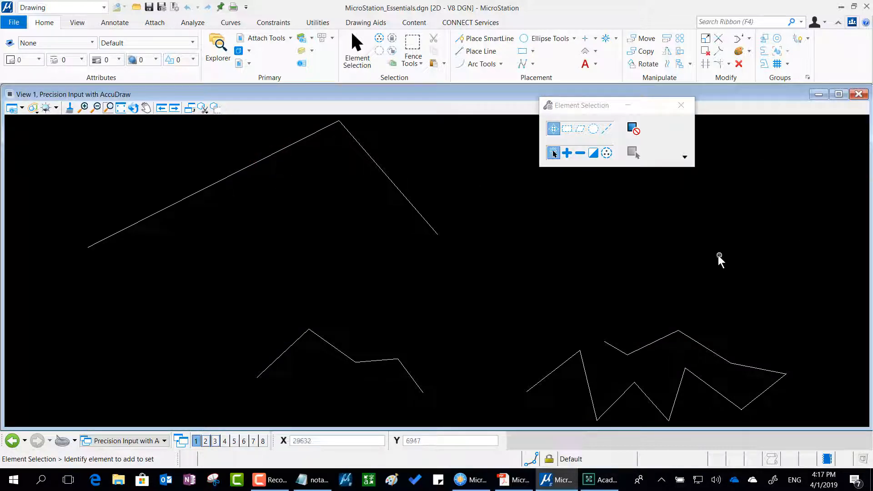
Move the tool settings window aside, fit all elements in View 1, and save the settings.
scroll(468, 269, "down", 1)
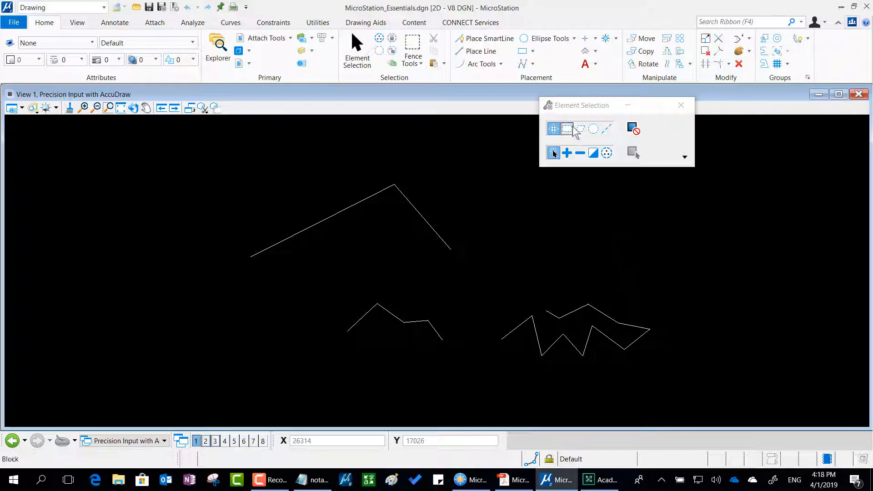
left_click_drag(576, 107, 732, 138)
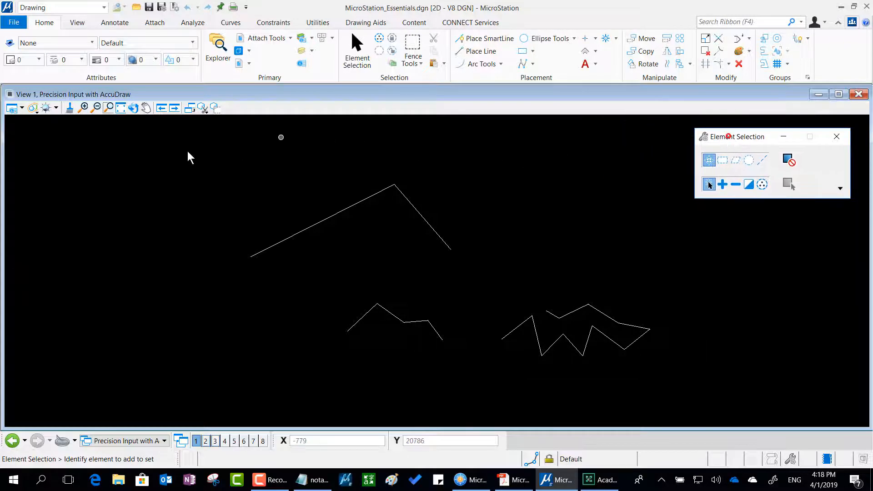
left_click(121, 109)
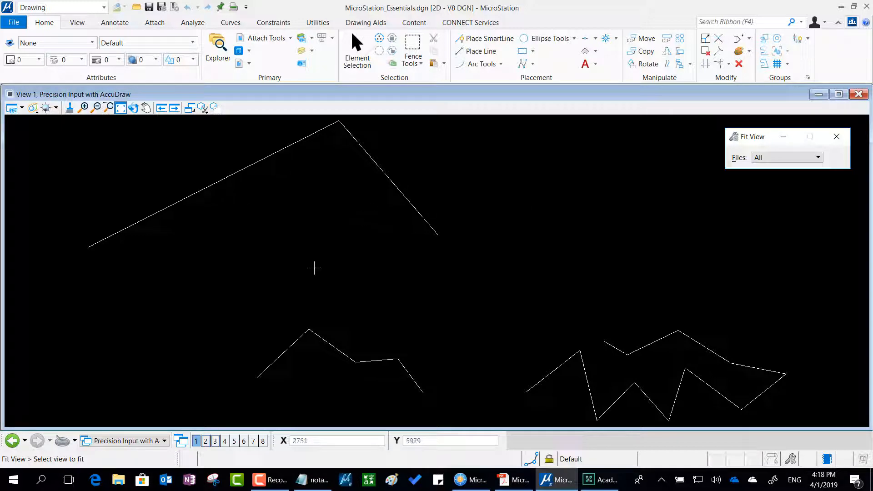
key("ctrl+f")
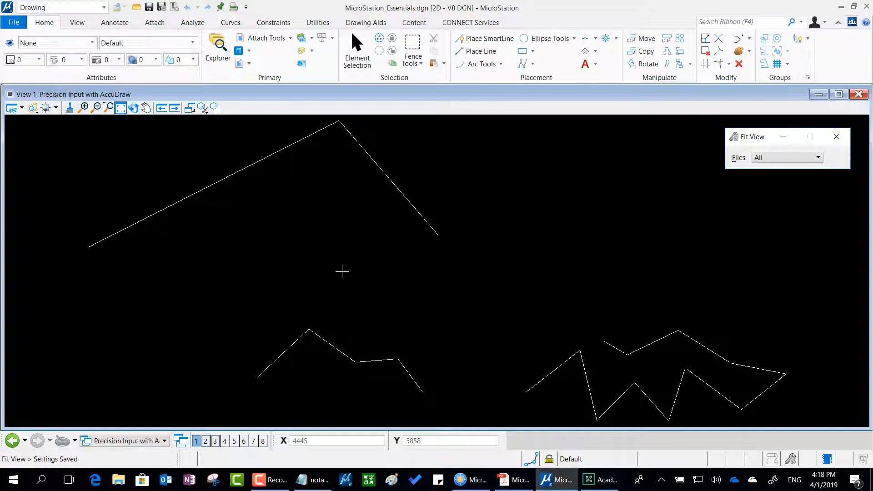
Add the item "- torna o modelo ativo o modelo aberto quando se abre o arquivo" to the Notepad notes and return to MicroStation.
key("alt+Tab")
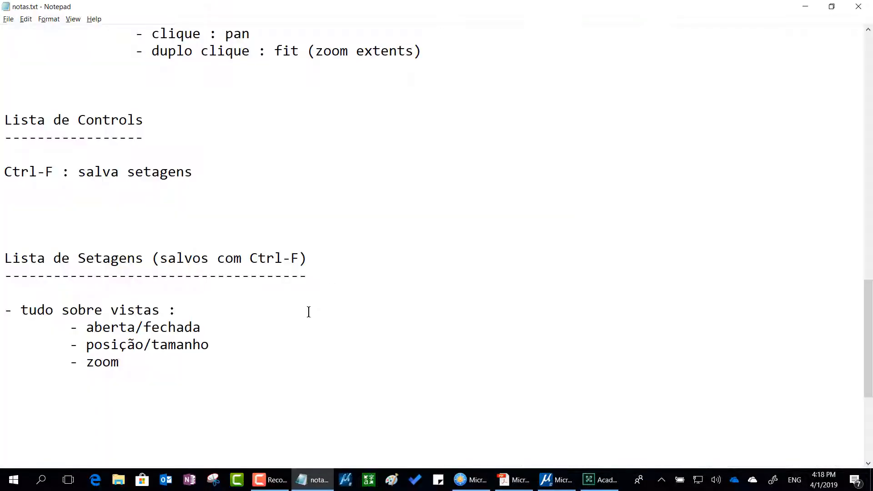
key("Return")
key("Return")
type("- torn")
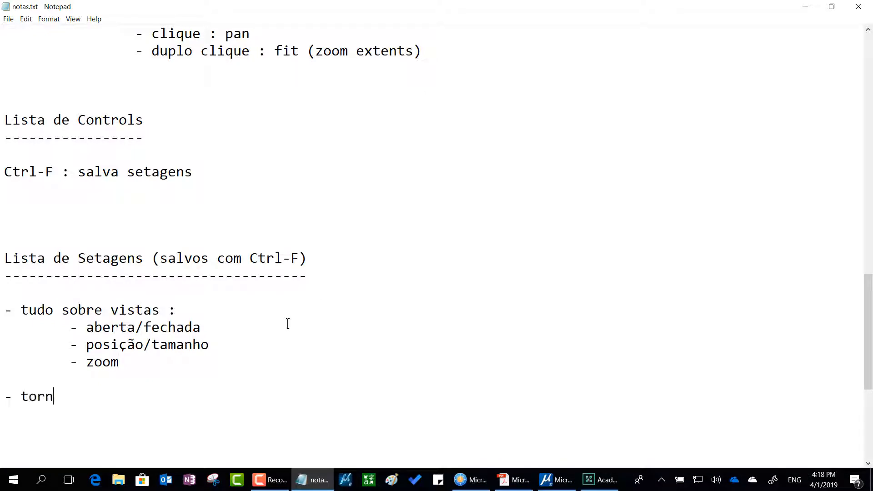
type("a o modelo a")
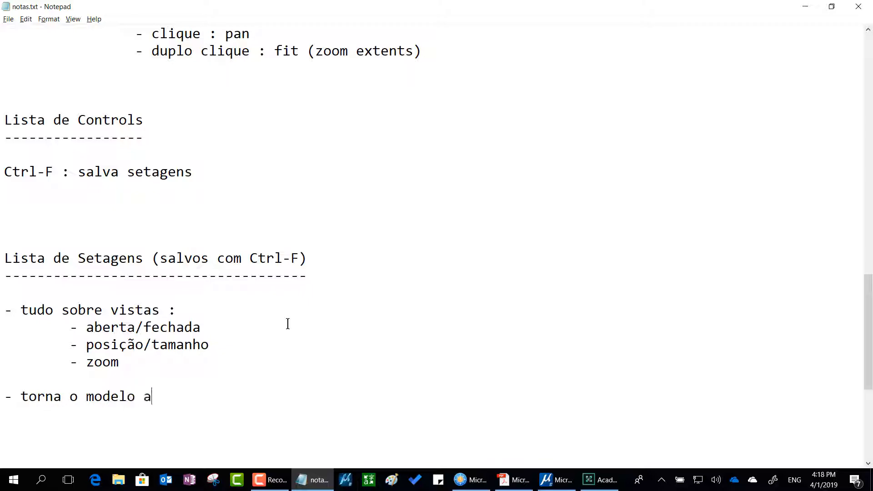
type("tivo o modelo a ser")
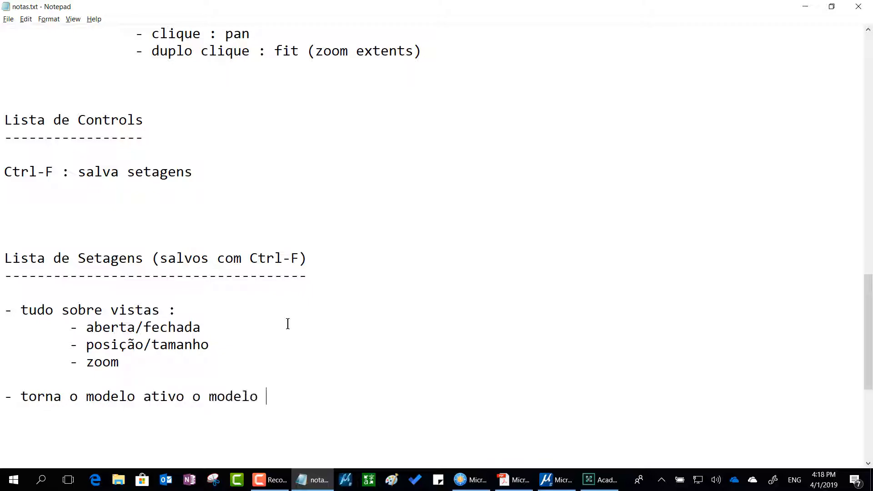
key("BackSpace")
key("BackSpace")
key("BackSpace")
key("BackSpace")
key("BackSpace")
key("BackSpace")
type("aberto quando s")
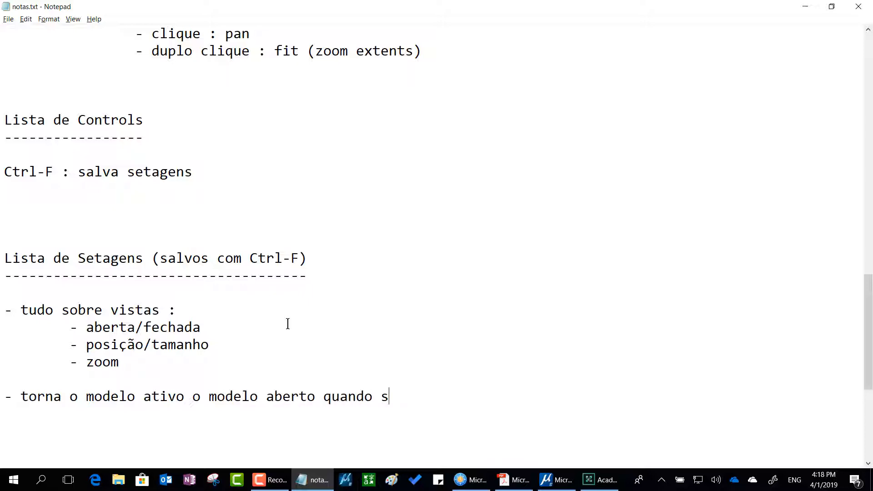
type("e abre o arquivo")
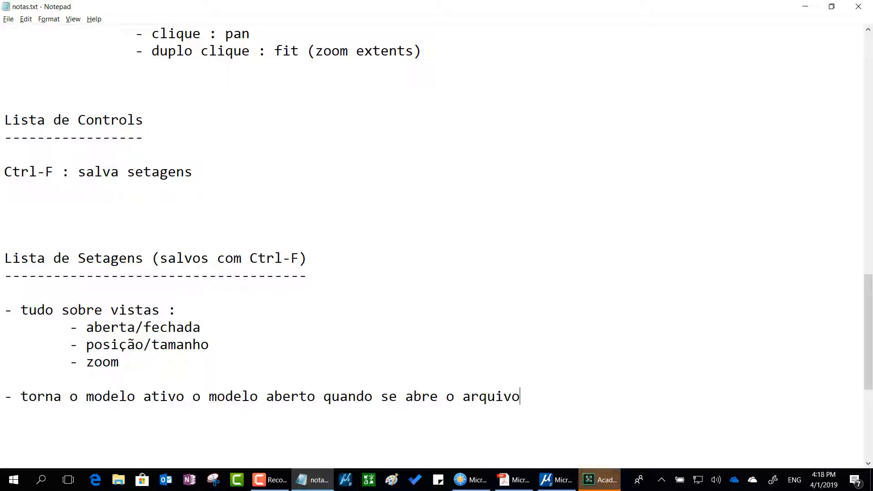
key("alt+Tab")
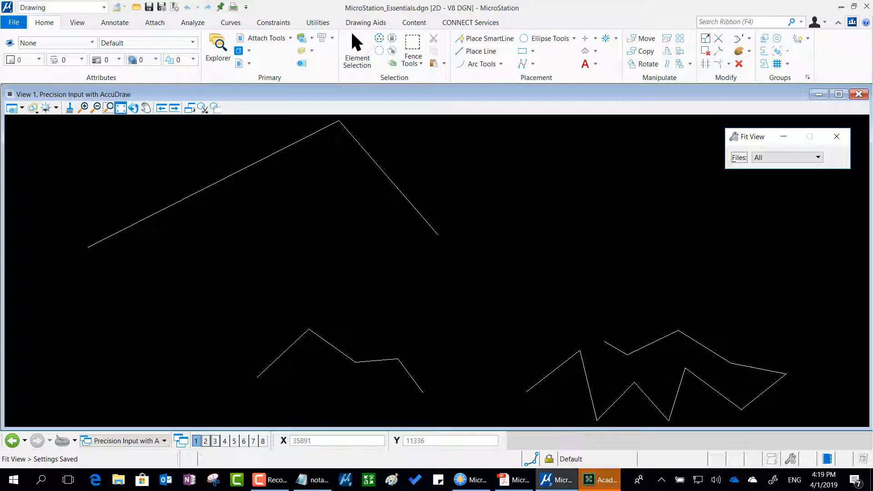
Search Windows for "skype" and launch Skype for Business.
left_click(599, 480)
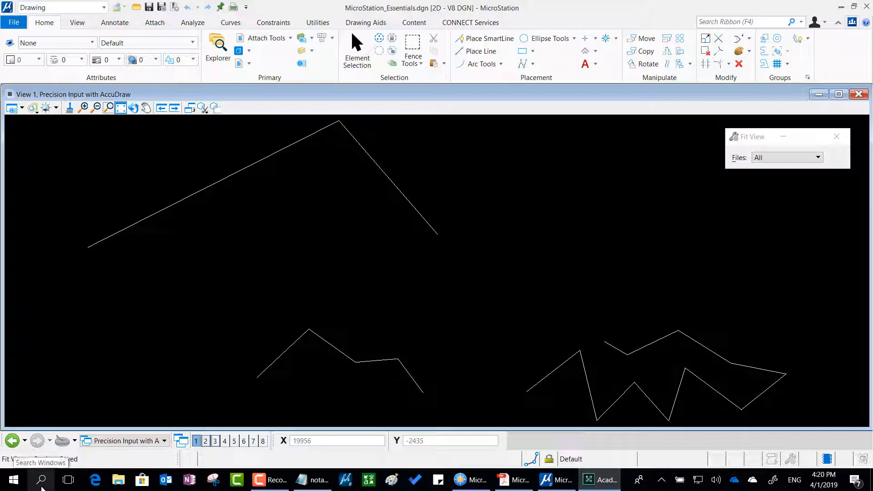
left_click(41, 482)
type("s")
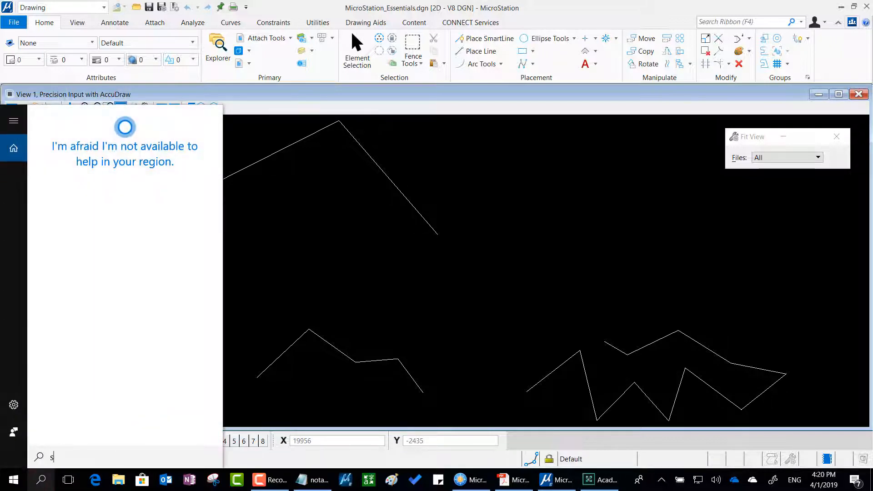
type("kype")
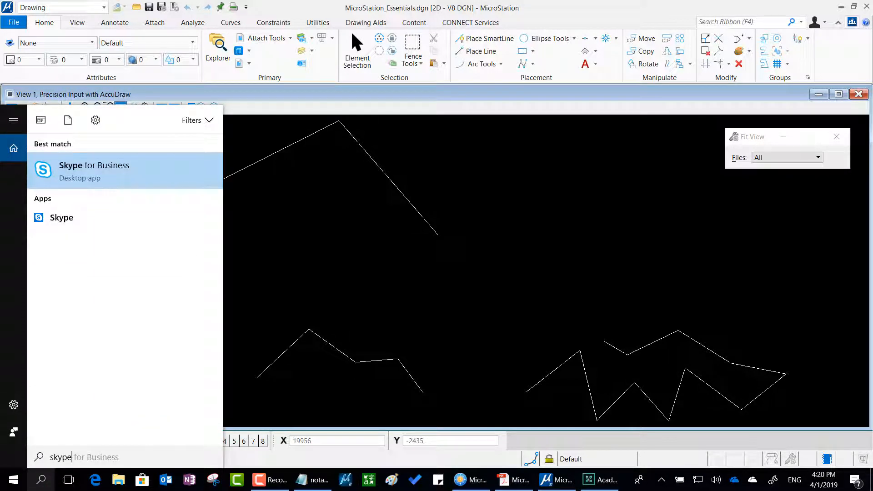
key("Return")
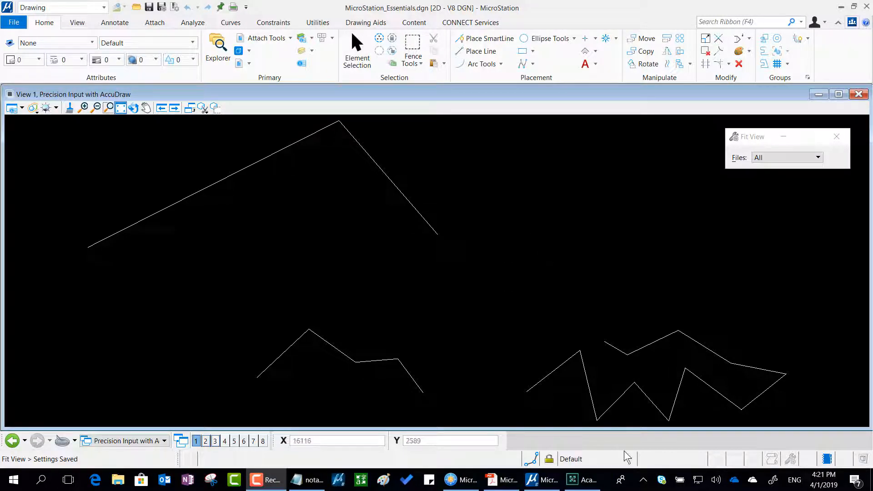
Open Task Manager, move it off the recorded screen, and ignore the incoming chat notification.
right_click(612, 486)
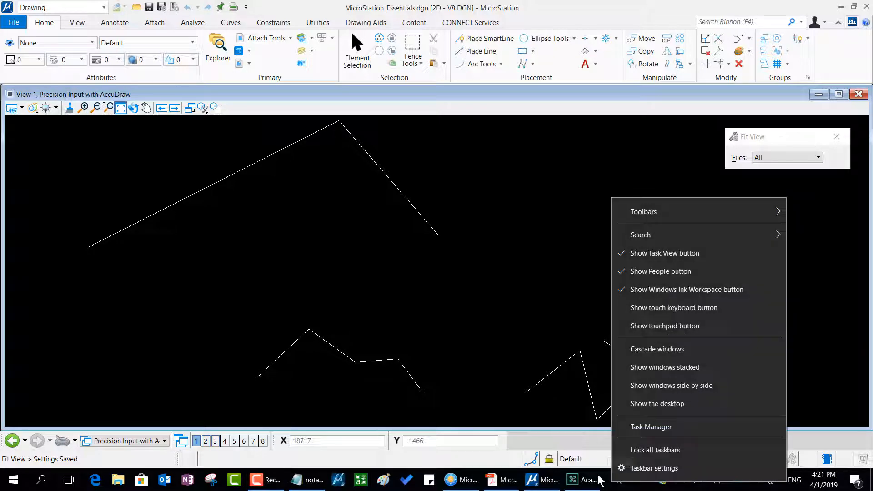
left_click(667, 427)
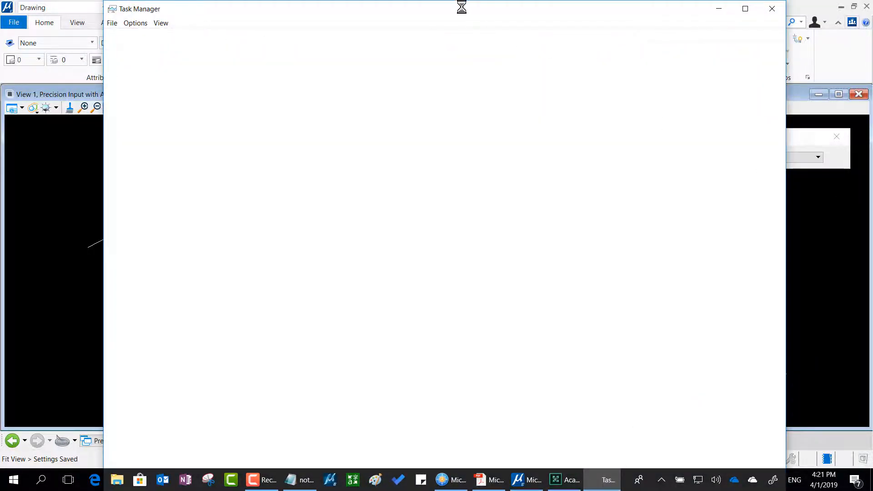
left_click_drag(462, 7, 872, 58)
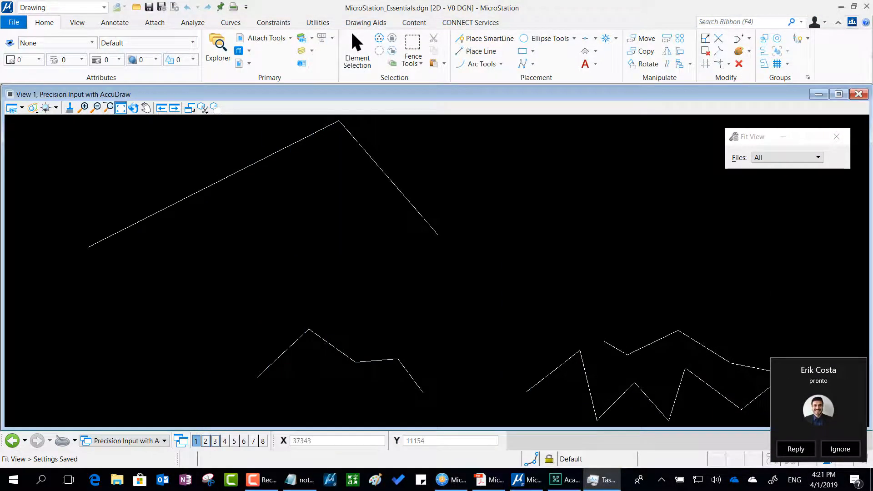
left_click(840, 449)
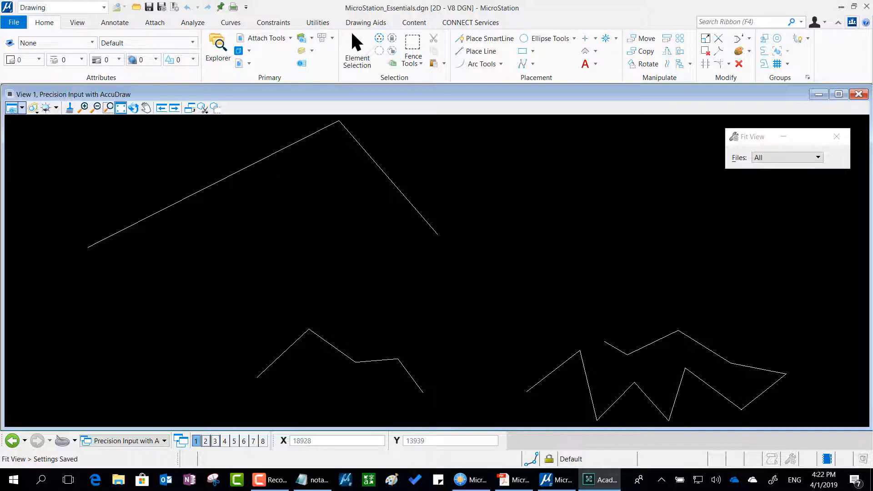
Bring the MicroStation Essential PDF onto the recorded screen, read its slides on creating dgn files up to page 57, and move it away.
left_click_drag(872, 51, 474, 51)
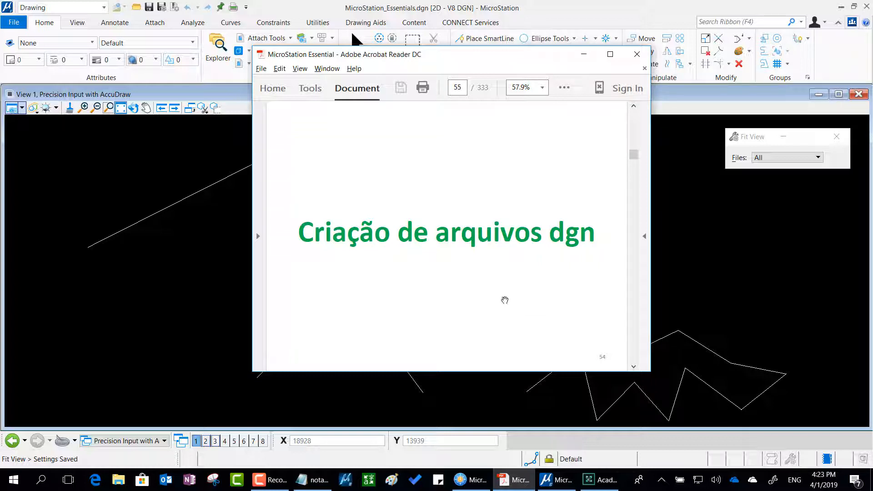
scroll(504, 300, "down", 1)
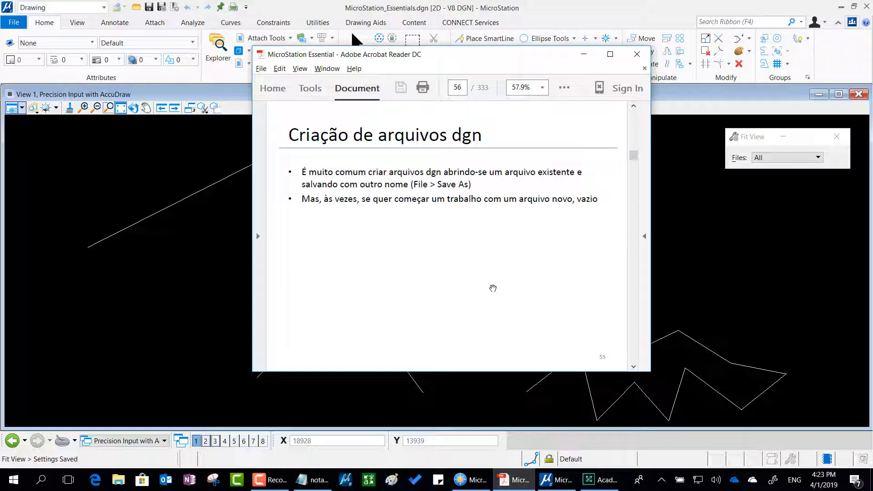
scroll(493, 288, "down", 1)
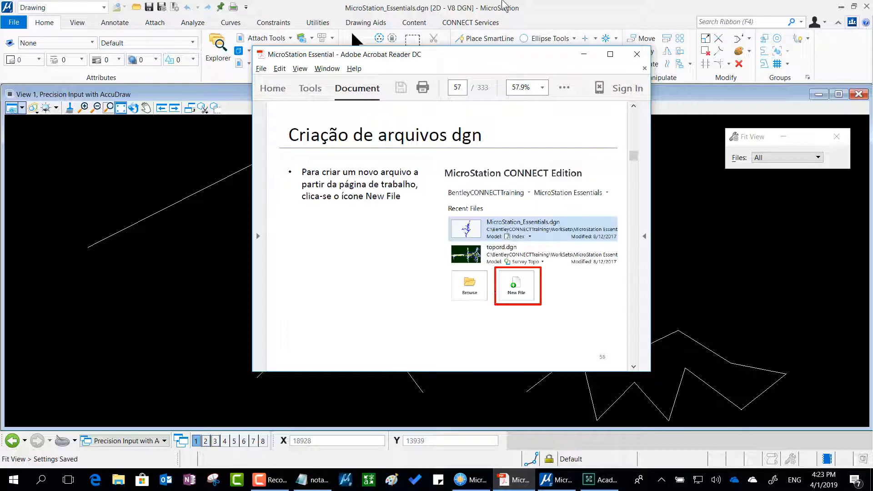
left_click_drag(773, 83, 872, 82)
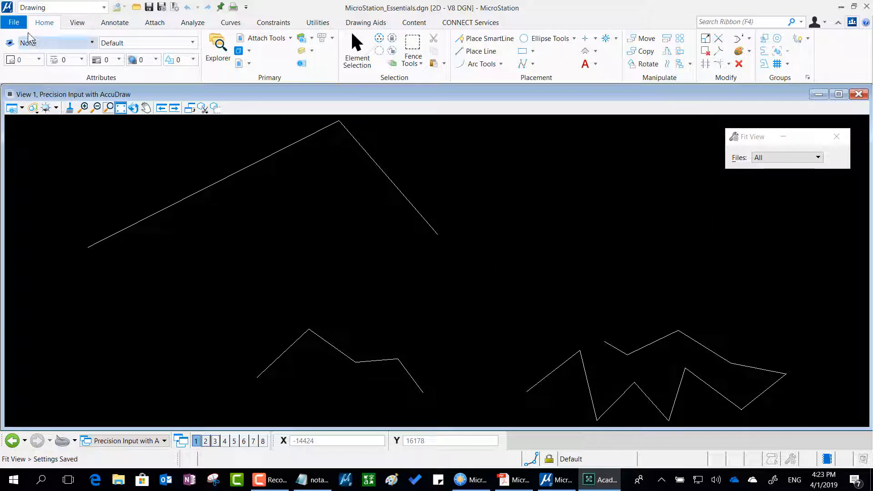
Start creating a new file in the Essentials 2D dgn folder and choose MicroStation DGN Files (*.dgn) as its type.
left_click(19, 24)
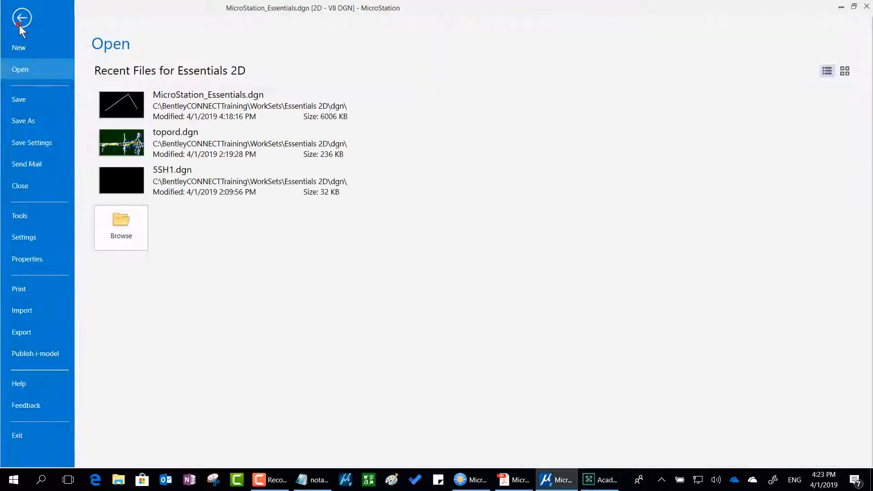
left_click(27, 48)
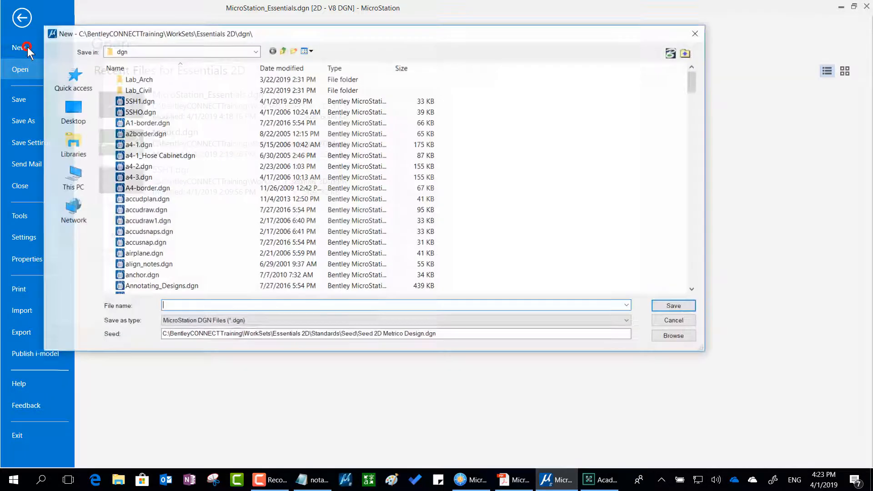
left_click_drag(449, 35, 540, 58)
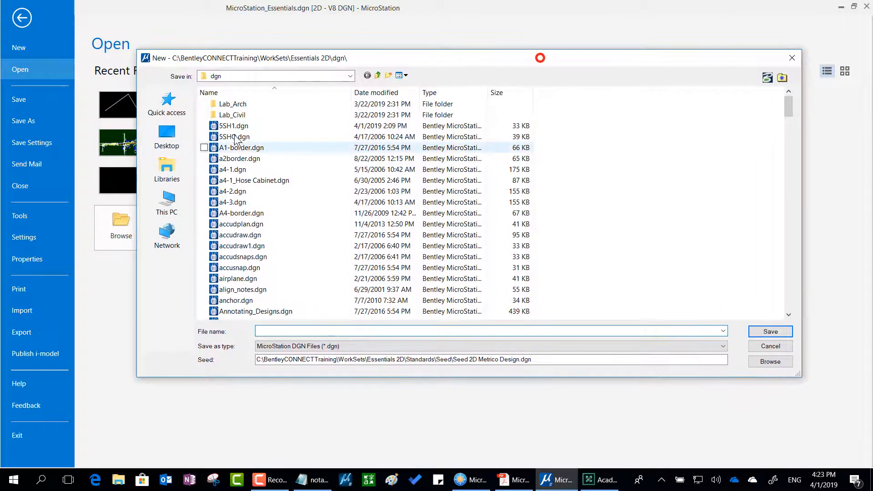
mouse_move(183, 30)
left_mouse_down()
mouse_move(105, 61)
mouse_move(196, 85)
mouse_move(192, 29)
mouse_move(169, 29)
left_mouse_up()
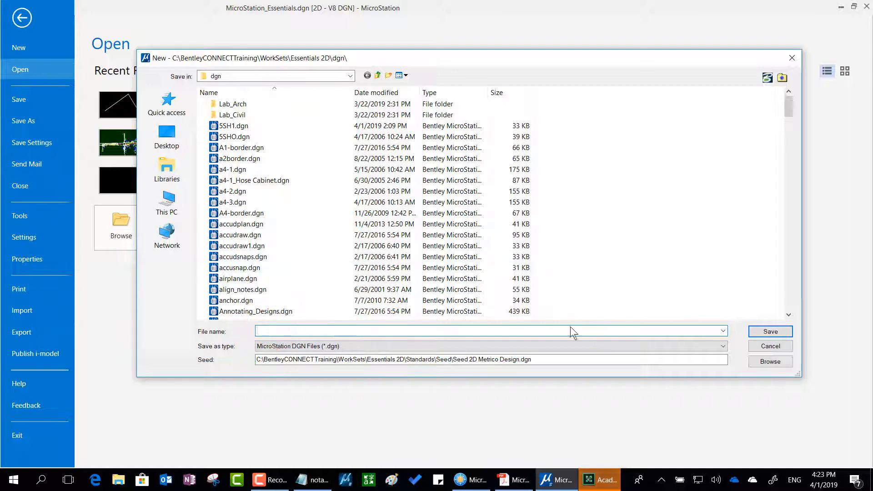
left_click(570, 345)
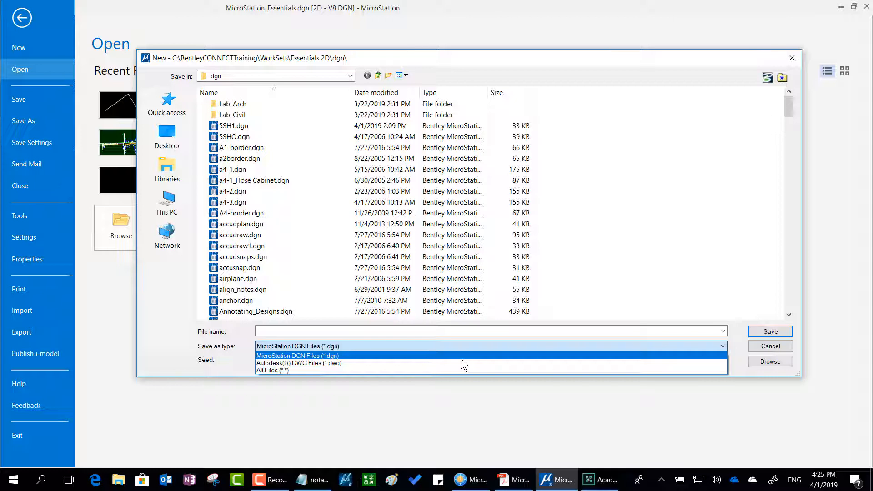
left_click(460, 359)
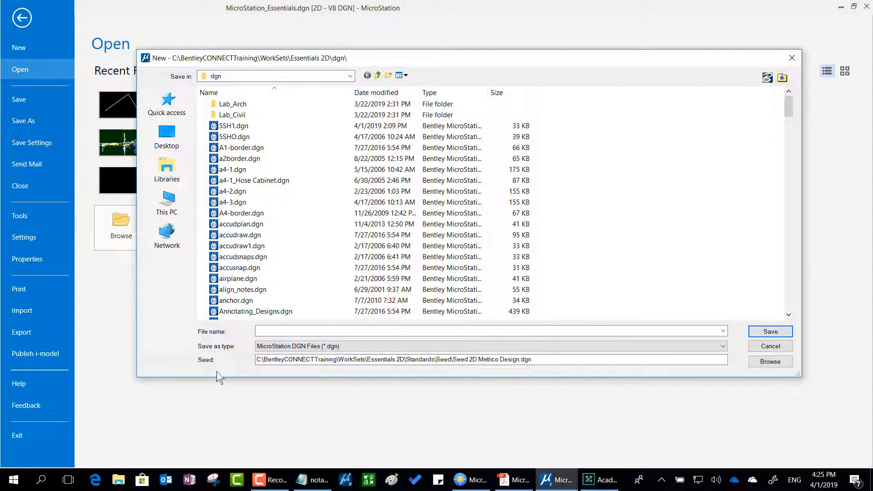
Circle the Seed label of the New file dialog in red with the screen annotation pen.
key("ctrl+2")
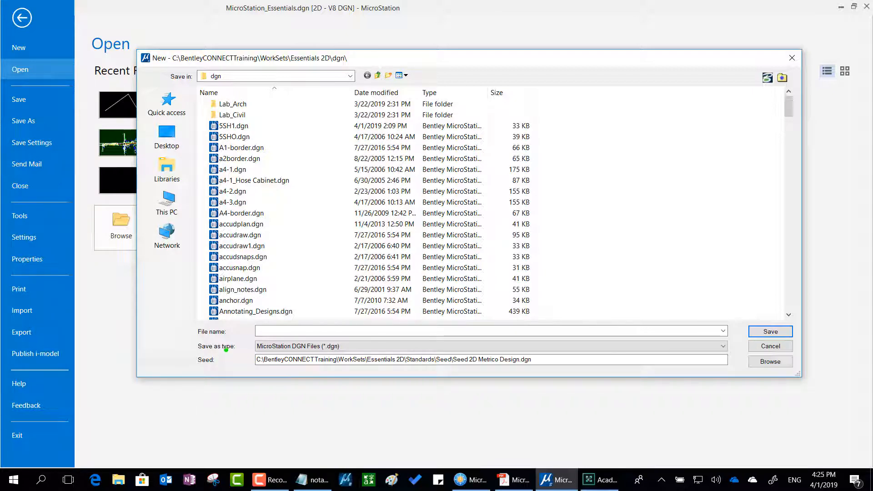
key("r")
mouse_move(226, 350)
left_mouse_down()
mouse_move(175, 344)
mouse_move(189, 384)
mouse_move(234, 368)
mouse_move(229, 352)
left_mouse_up()
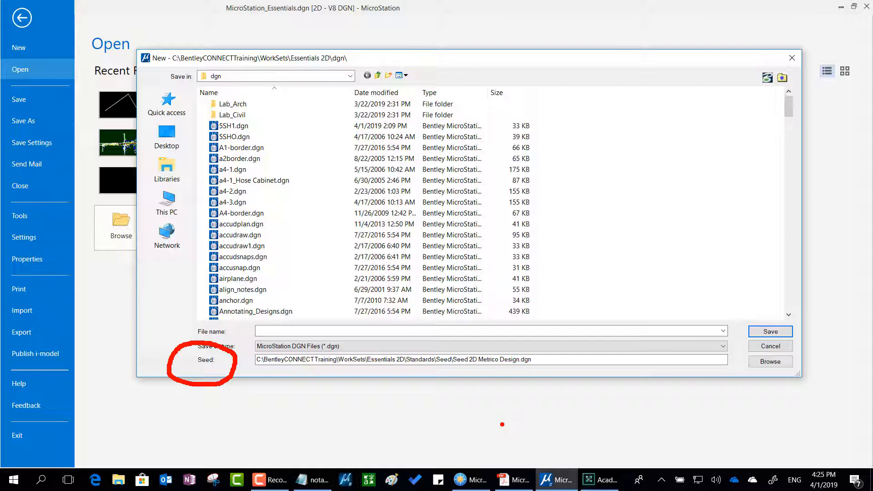
Clear the red annotation and highlight the seed file path, followed by just its file name, Seed 2D Metrico Design.dgn.
key("Escape")
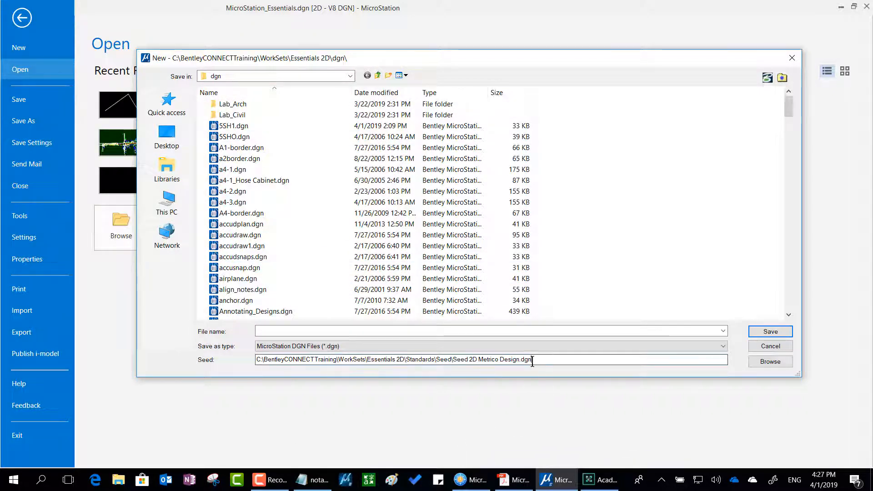
left_click_drag(538, 360, 243, 352)
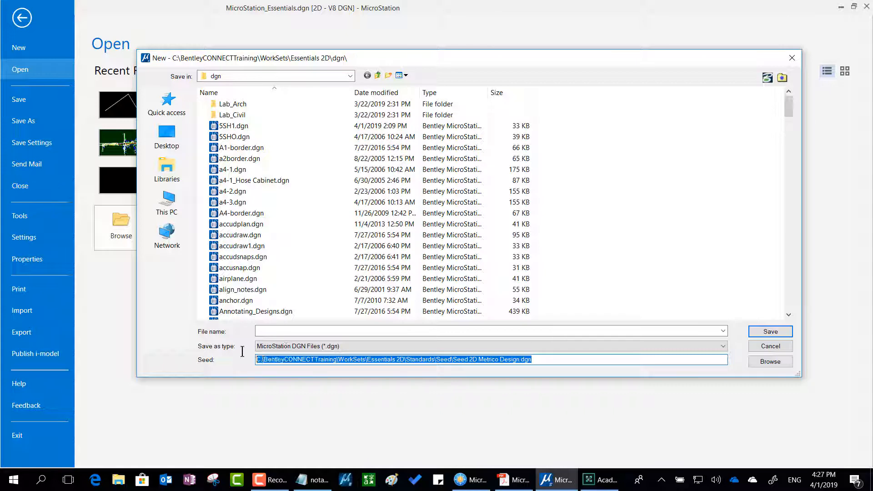
left_click(550, 361)
left_click_drag(544, 361, 453, 360)
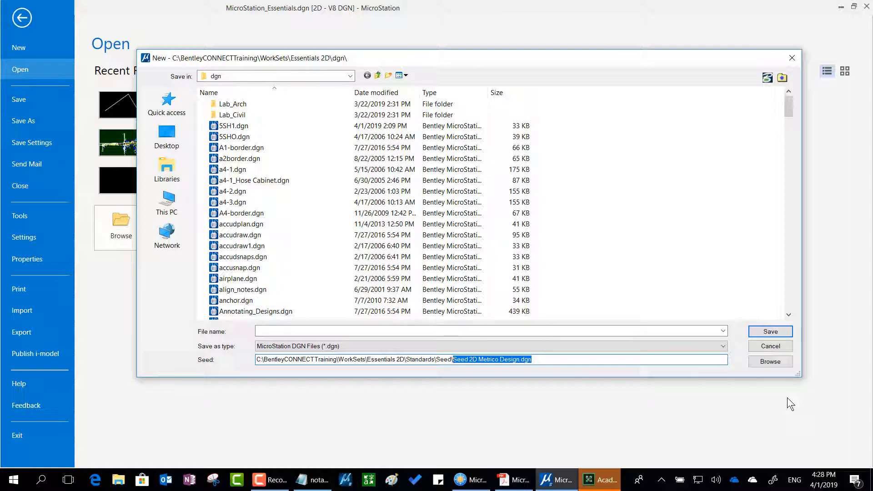
Circle the seed file's Browse option in red with the screen annotation pen, and clear the annotation.
key("ctrl+2")
mouse_move(808, 348)
left_mouse_down()
mouse_move(733, 368)
mouse_move(796, 390)
mouse_move(822, 353)
mouse_move(790, 351)
left_mouse_up()
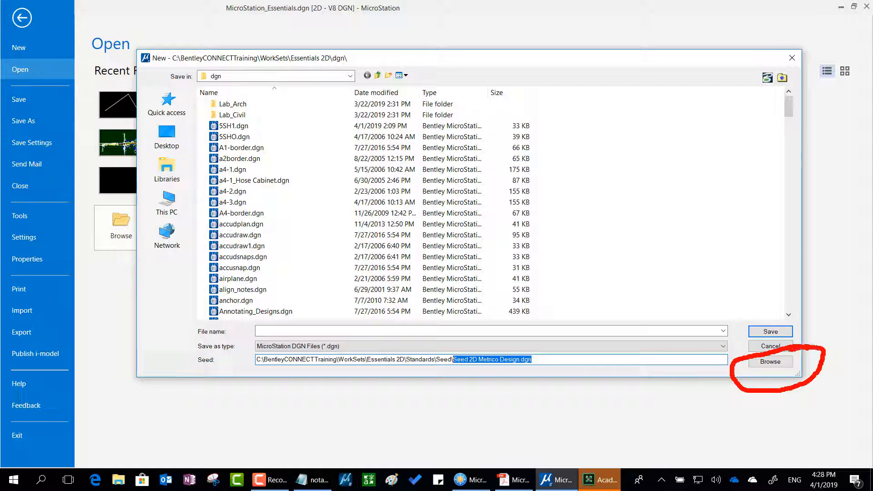
key("Escape")
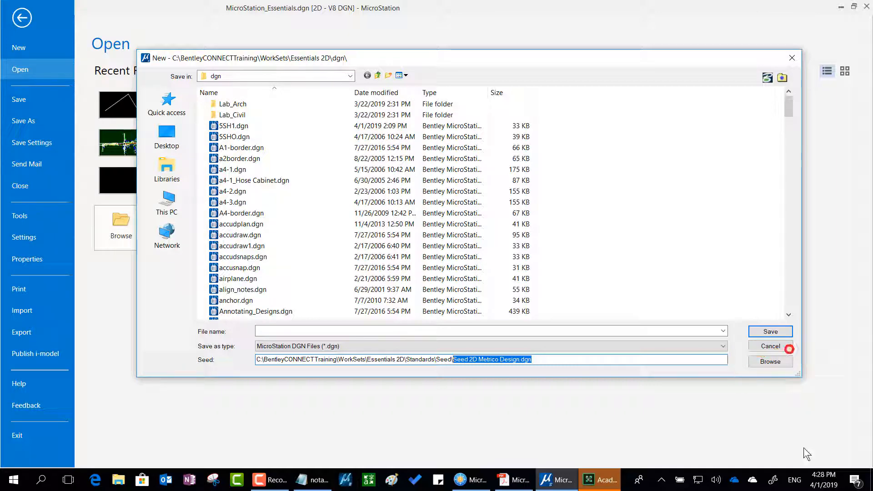
Browse the Seed folder and choose Seed 2D Metrico Design.dgn as the seed file for the new design.
left_click(773, 363)
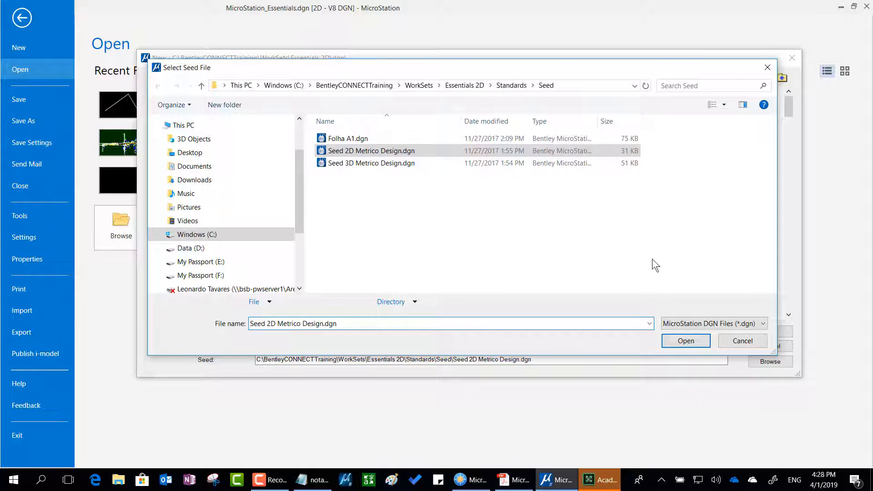
left_click_drag(363, 323, 241, 325)
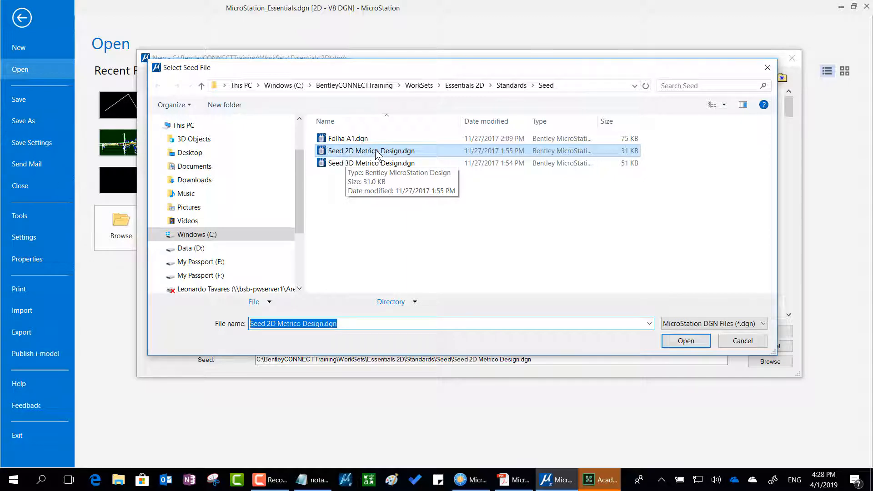
left_click(683, 340)
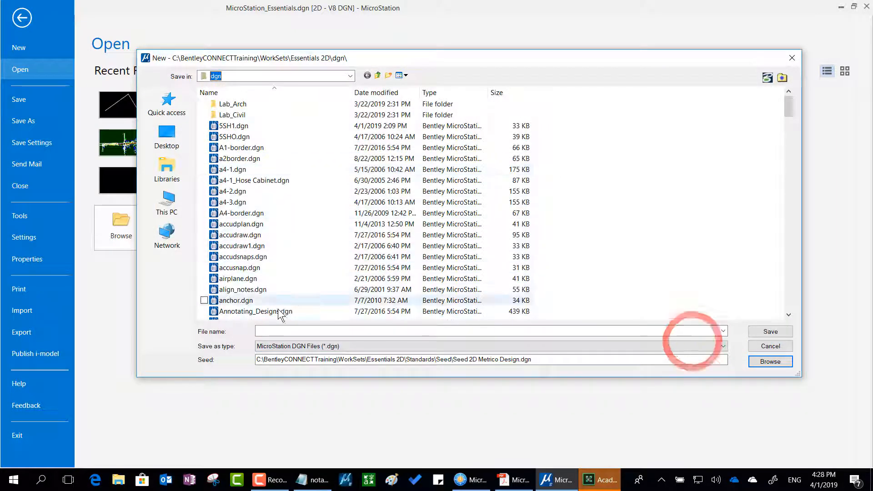
Name the new file "Meu primeiro arquivo" and create it in the dgn folder.
left_click(272, 332)
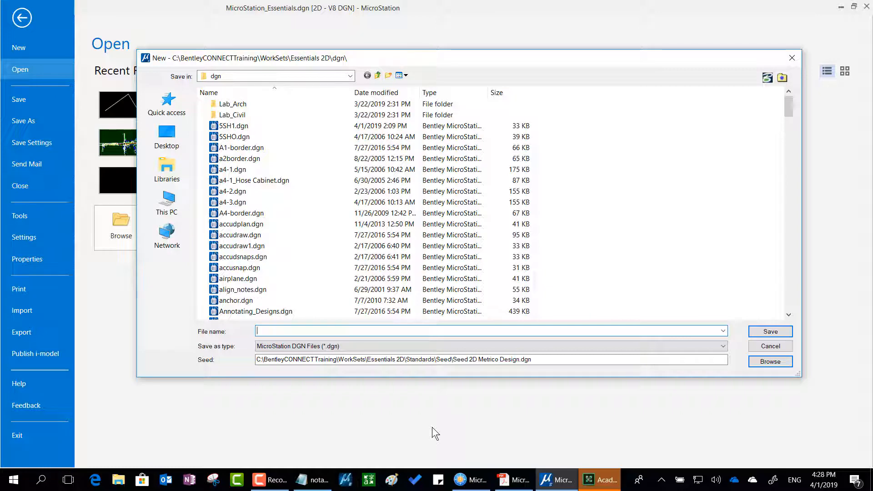
type("Me")
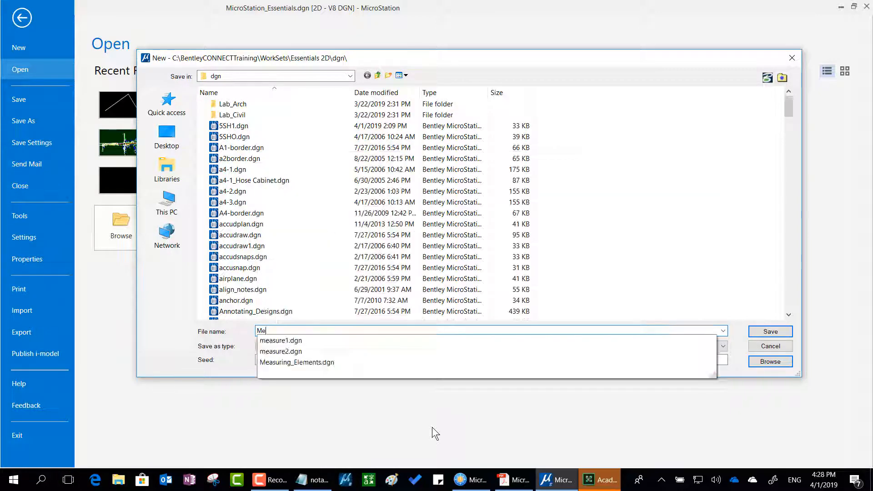
type("u primeiro arquivo")
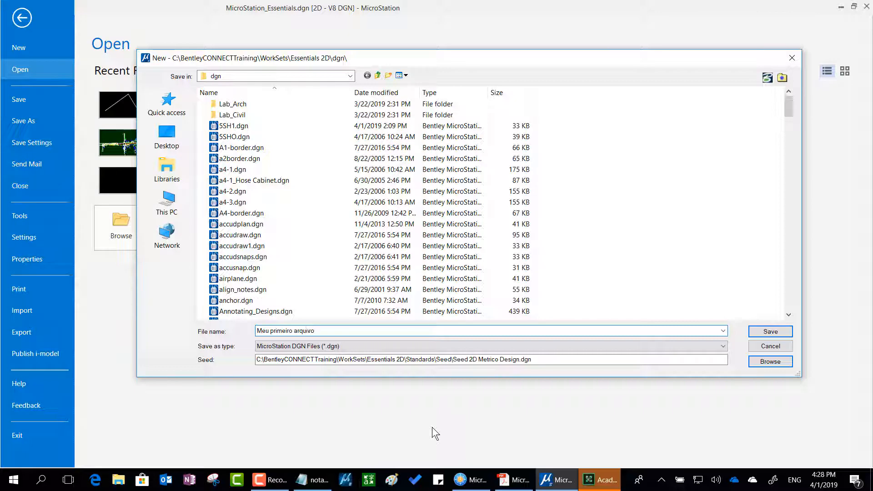
key("Return")
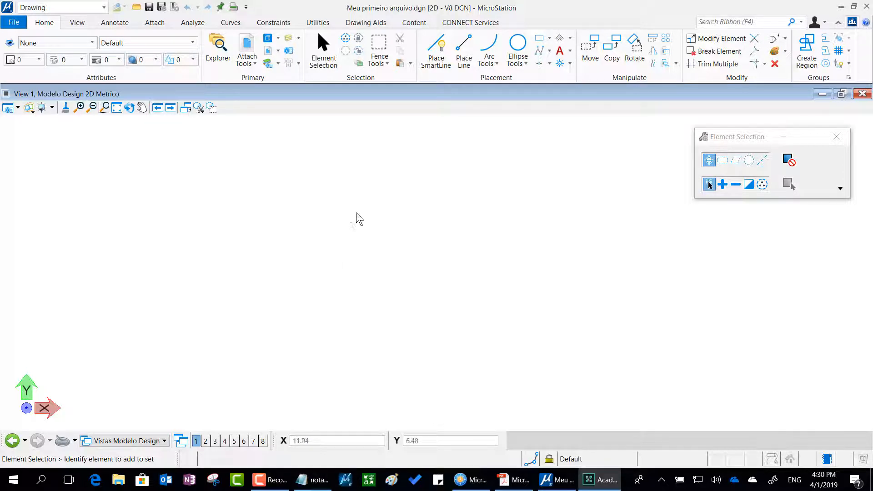
Point out Utilities with the red pen, display its Drawing Scale settings, circle the Meters unit, and clear the annotation.
mouse_move(314, 5)
left_mouse_down()
mouse_move(292, 11)
mouse_move(293, 33)
mouse_move(349, 33)
mouse_move(326, 2)
mouse_move(303, 3)
left_mouse_up()
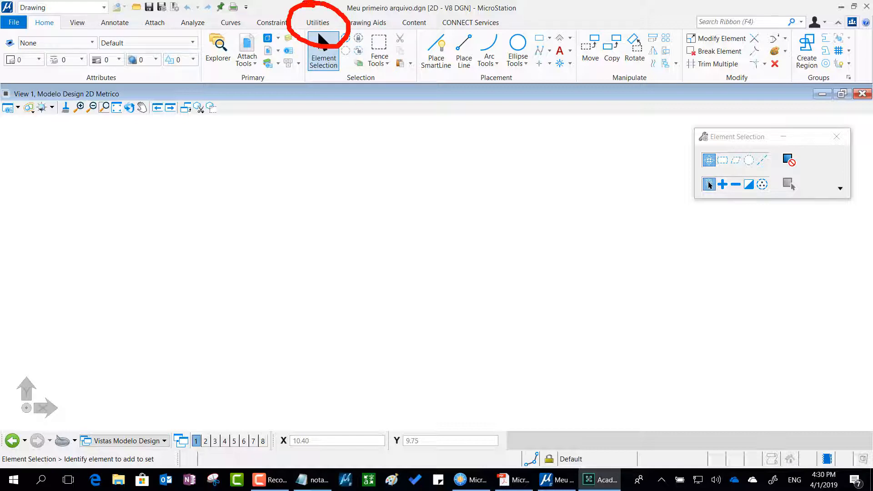
mouse_move(349, 188)
left_mouse_down()
mouse_move(376, 129)
mouse_move(336, 52)
mouse_move(378, 68)
left_mouse_up()
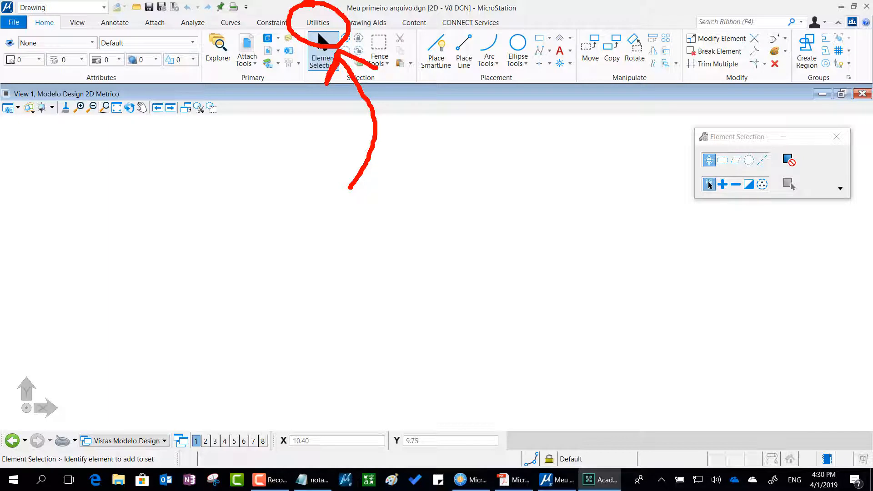
left_click(328, 22)
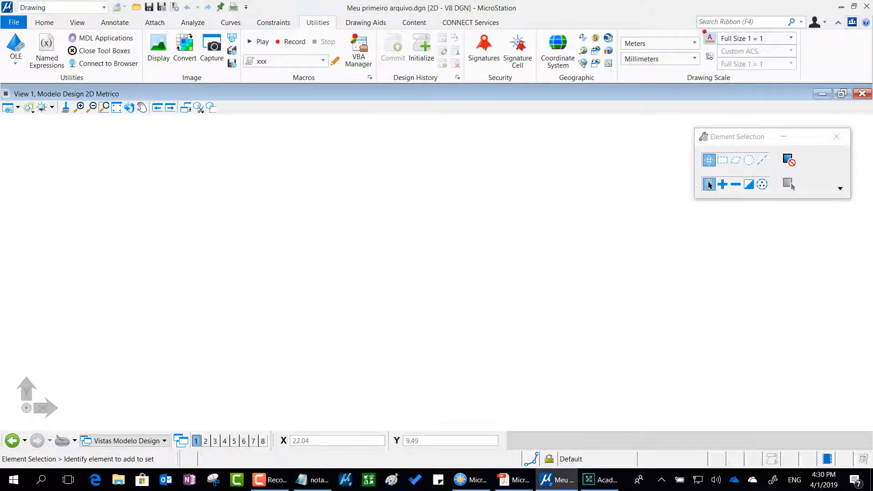
mouse_move(706, 30)
left_mouse_down()
mouse_move(605, 36)
mouse_move(614, 62)
mouse_move(711, 55)
mouse_move(702, 35)
mouse_move(688, 31)
left_mouse_up()
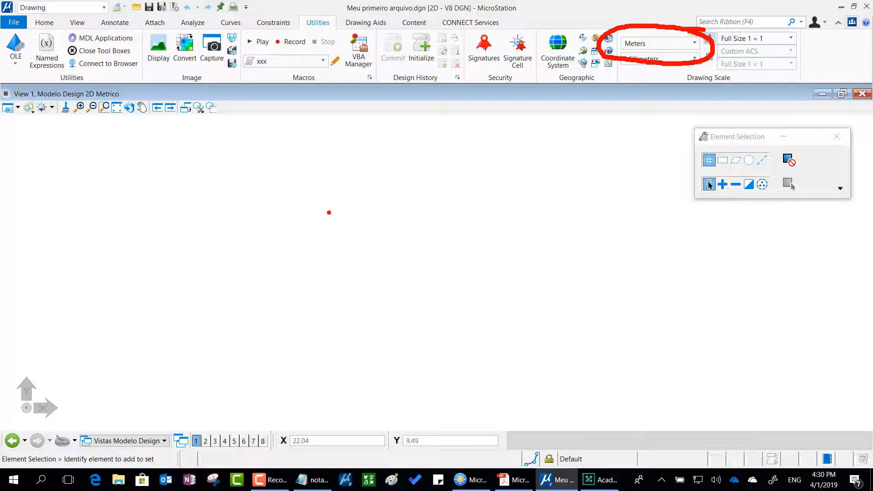
key("Escape")
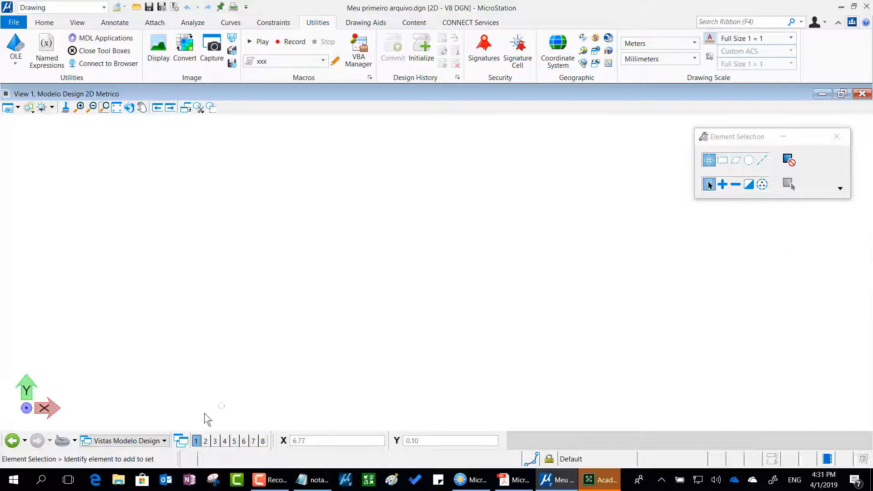
Examine the list of view groups and their models in the new file, and clear the pen marks from the screen.
left_click(149, 441)
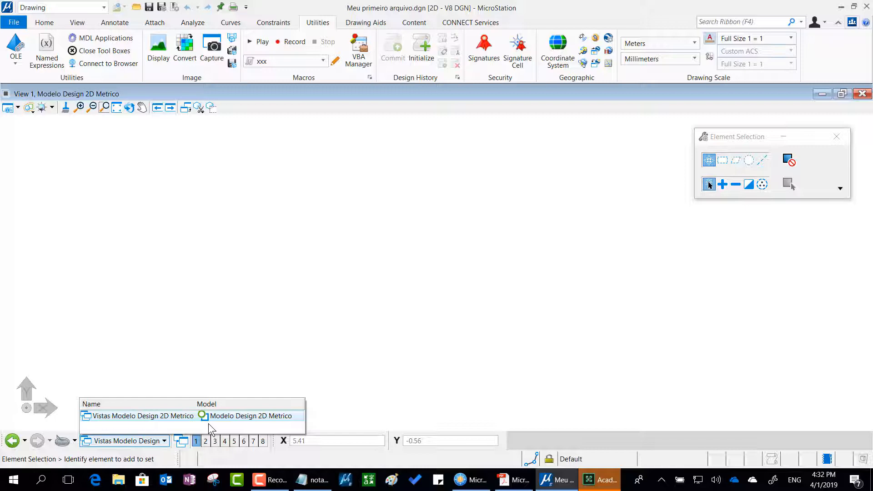
left_click(211, 266)
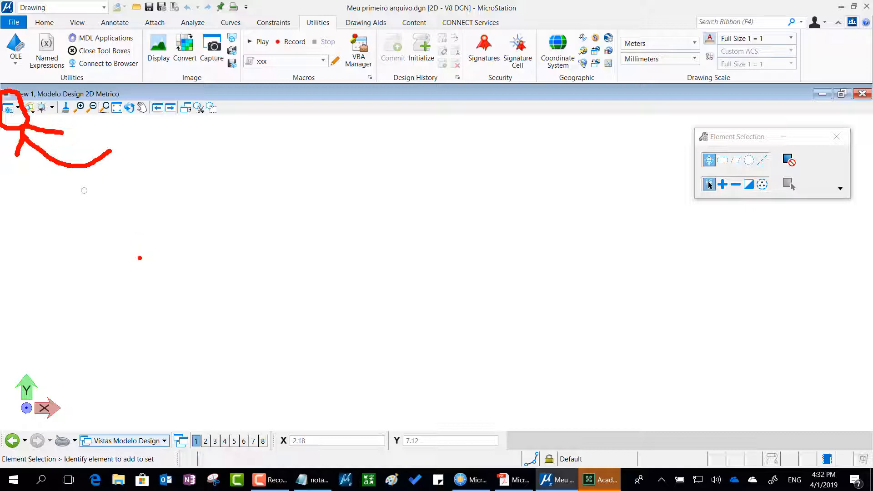
key("Escape")
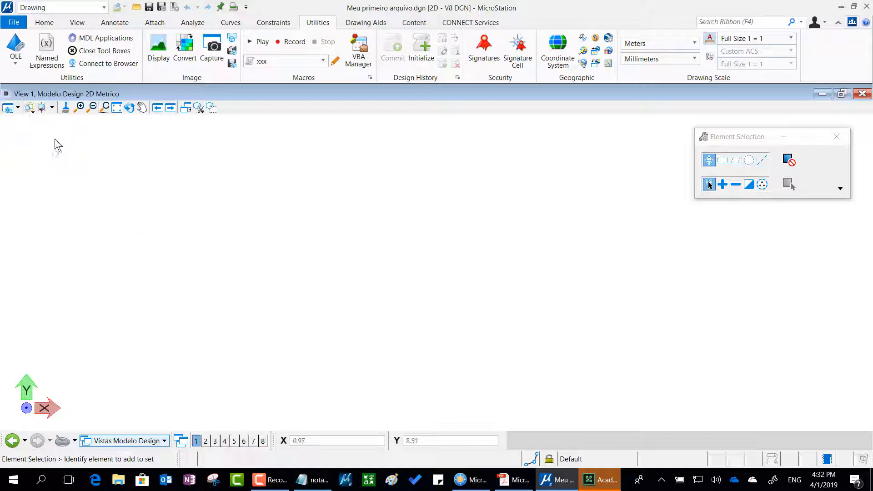
Open the View Attributes of View 1, turn on the Grid, and inspect it at different zoom levels.
left_click(8, 109)
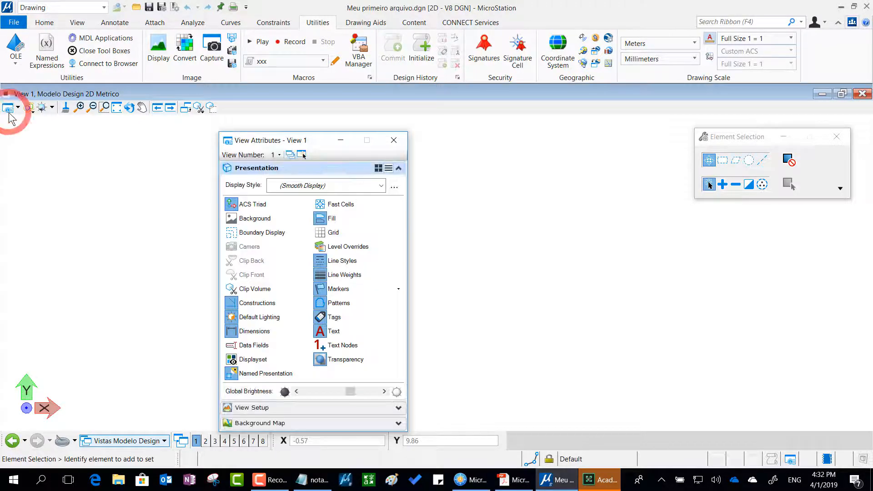
left_click_drag(255, 141, 257, 120)
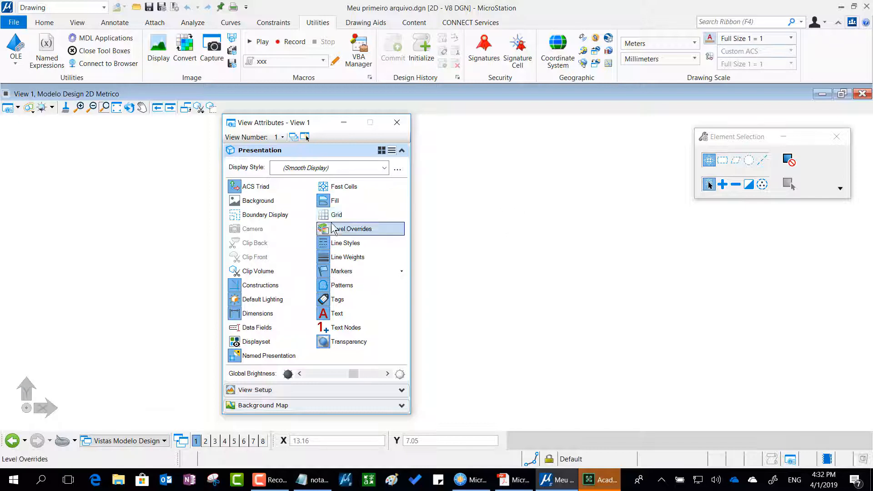
left_click(363, 218)
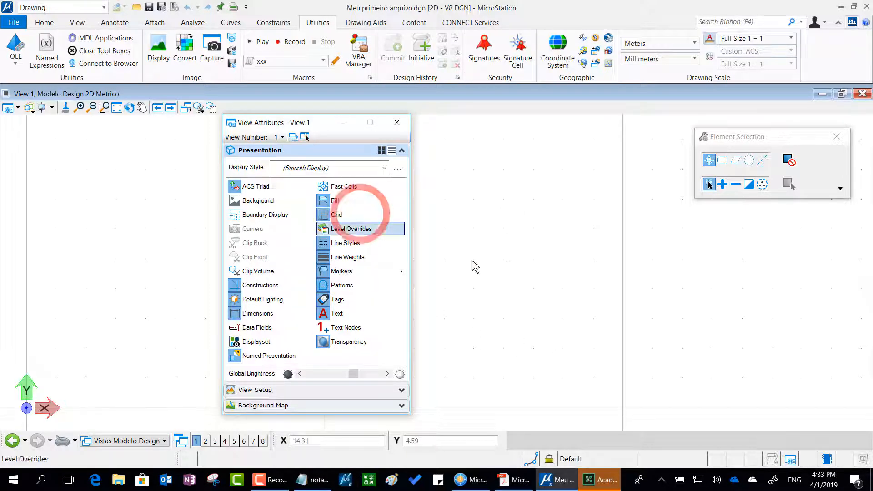
scroll(508, 263, "down", 10)
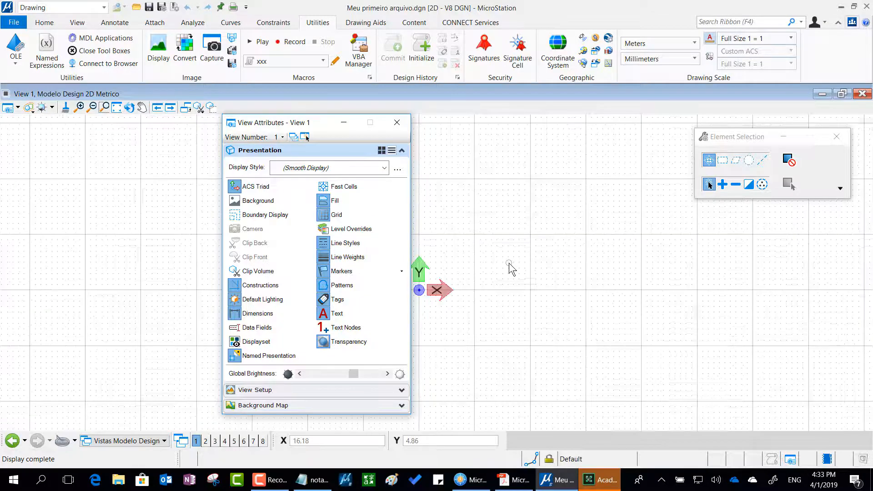
scroll(509, 263, "up", 5)
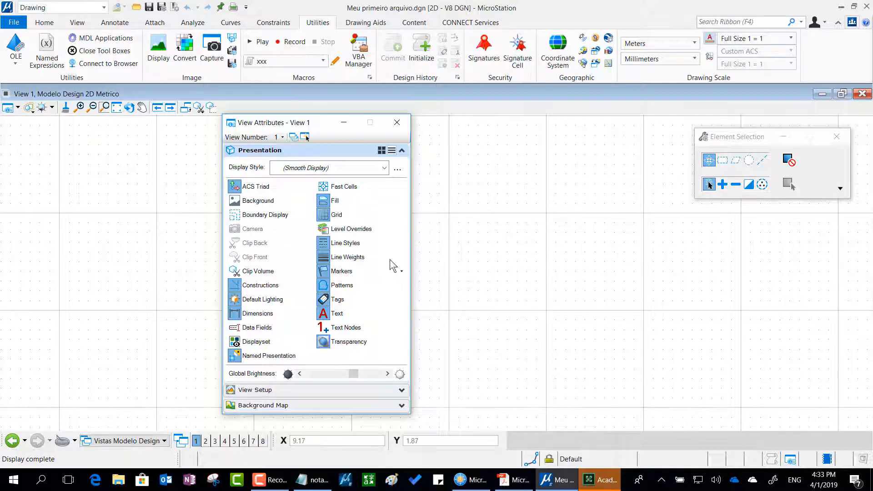
Toggle the Grid off and back on in View 1, and close the View Attributes dialog.
left_click(349, 218)
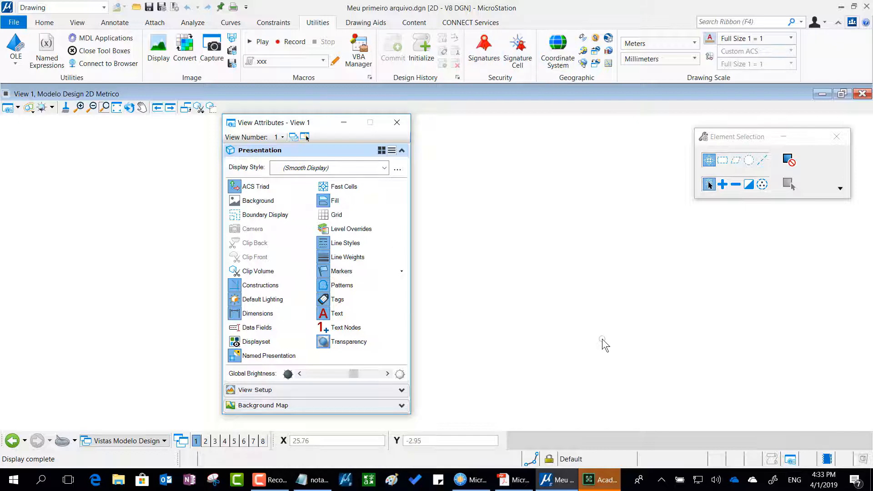
left_click(348, 214)
left_click(345, 214)
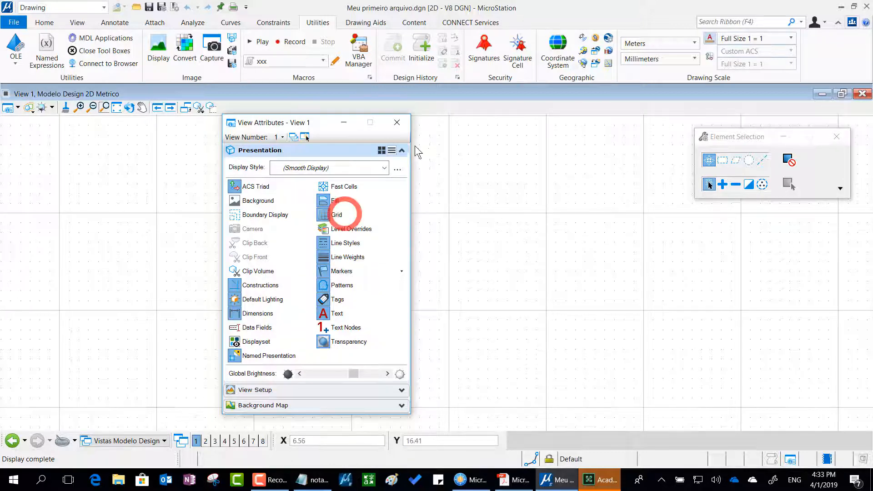
left_click(394, 127)
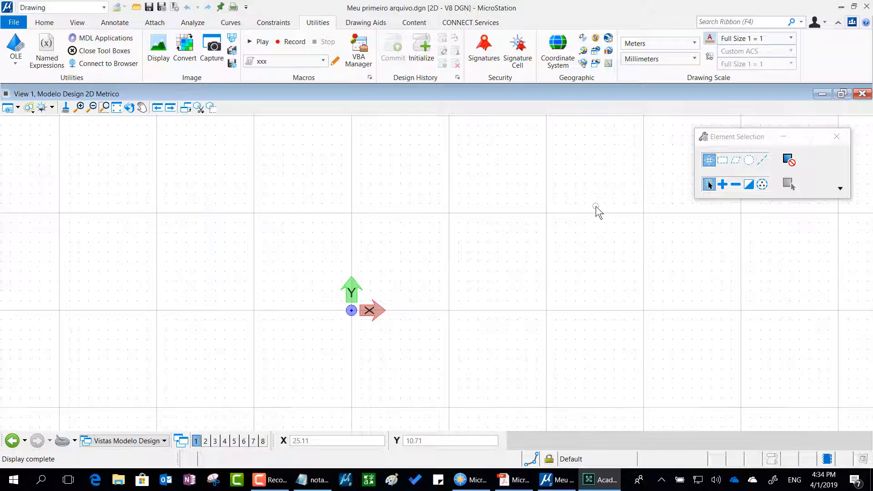
Switch to notas.txt in Notepad and highlight "tudo sobre vistas :" and "salvos com Ctrl-F" in the settings list.
key("alt+Tab")
key("alt+Tab")
key("alt+Tab")
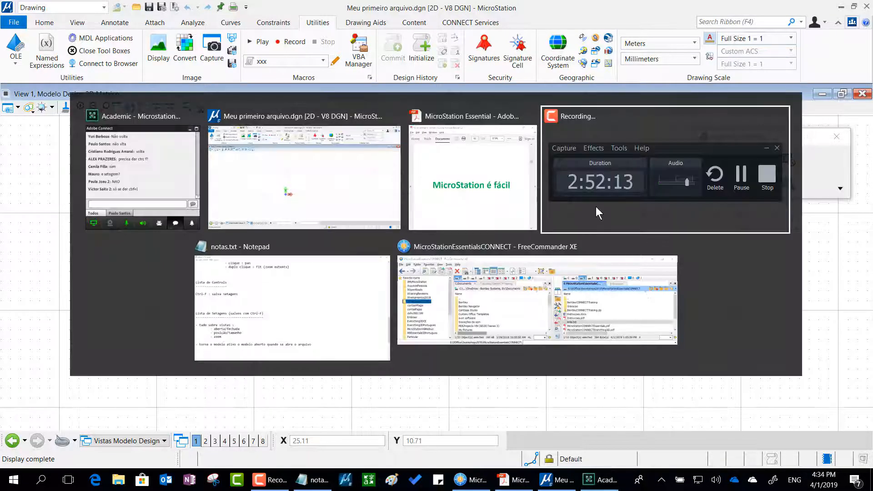
key("alt+Tab")
left_click_drag(21, 310, 194, 311)
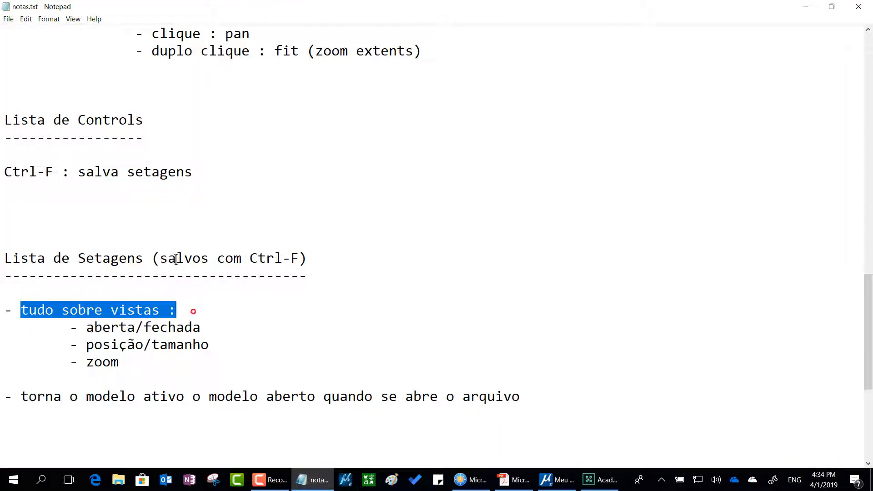
left_click_drag(164, 258, 300, 258)
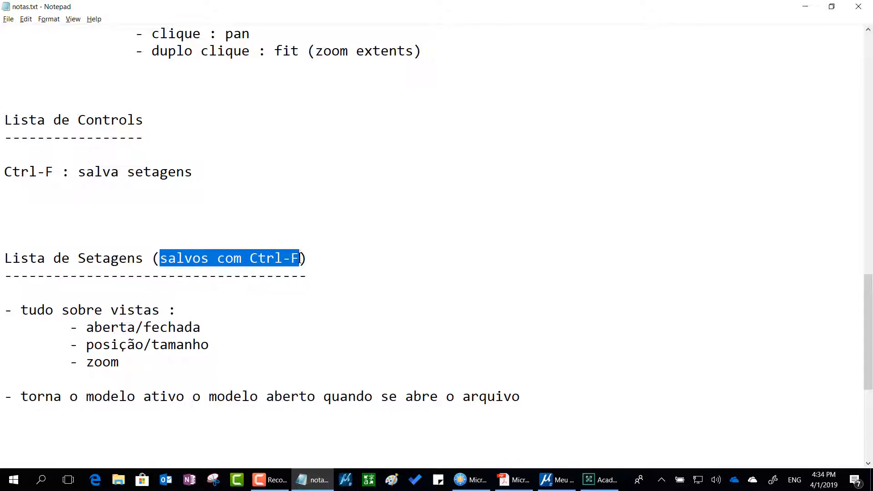
Add the indented item "- atributos de vista" below zoom in the list of saved view settings, and leave the notes.
scroll(291, 355, "down", 4)
left_click(166, 156)
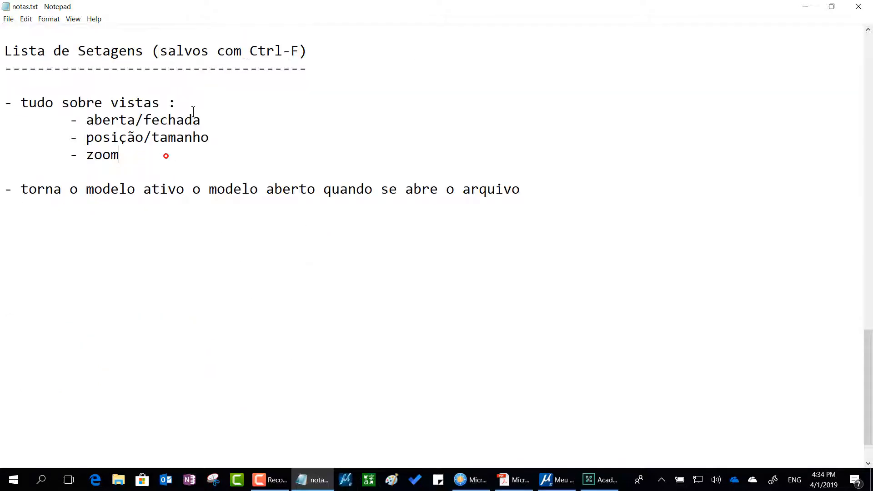
key("Return")
key("Tab")
type("- a")
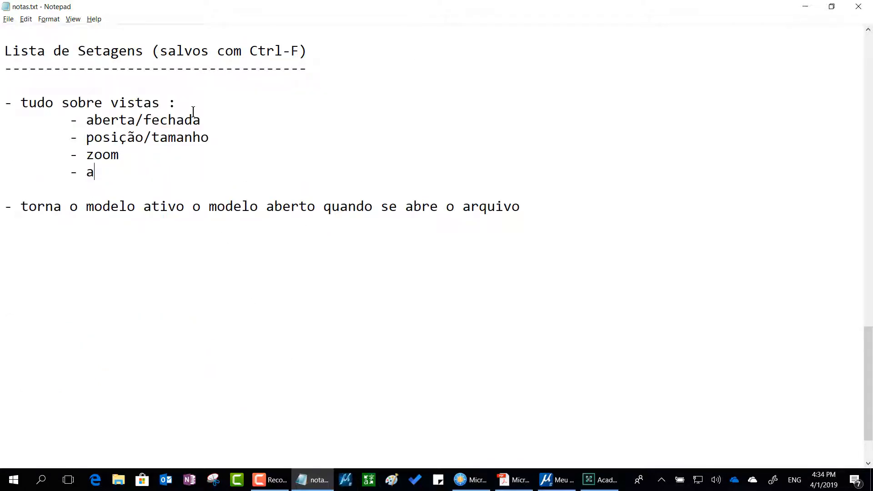
type("tributos de v")
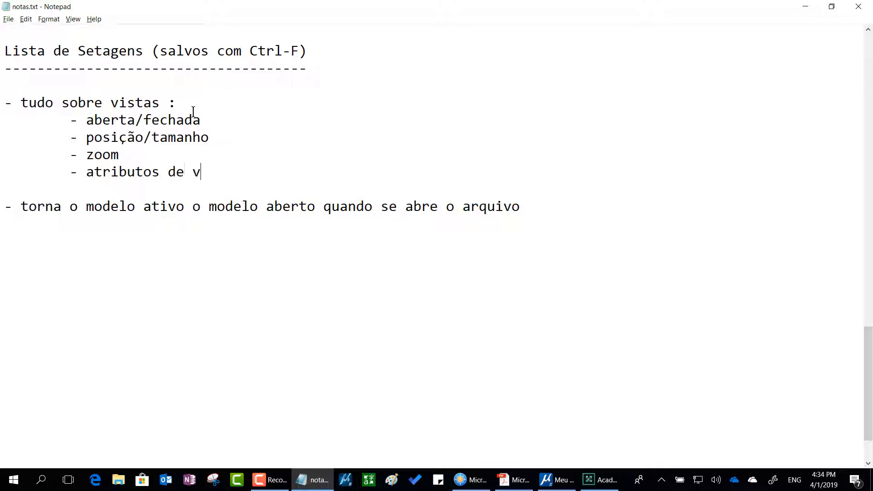
type("ista")
key("alt+Tab")
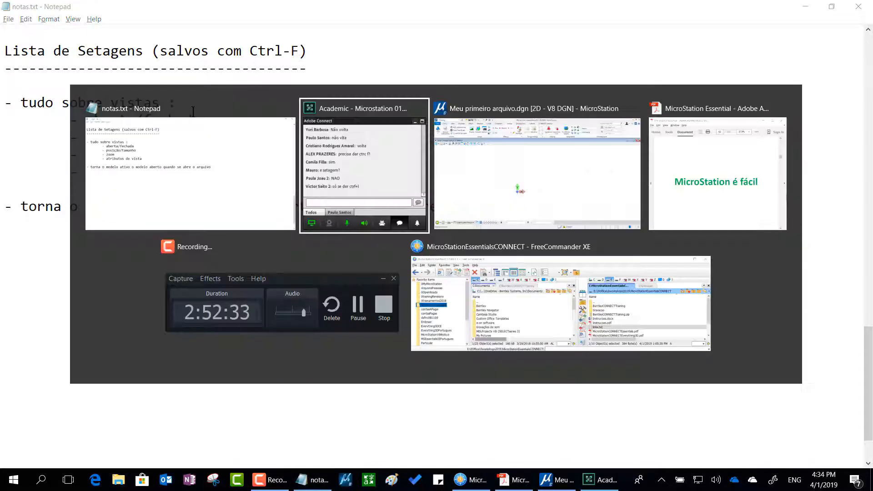
Switch to MicroStation, open the View Attributes of View 1, and close the dialog without changes.
key("alt+Tab")
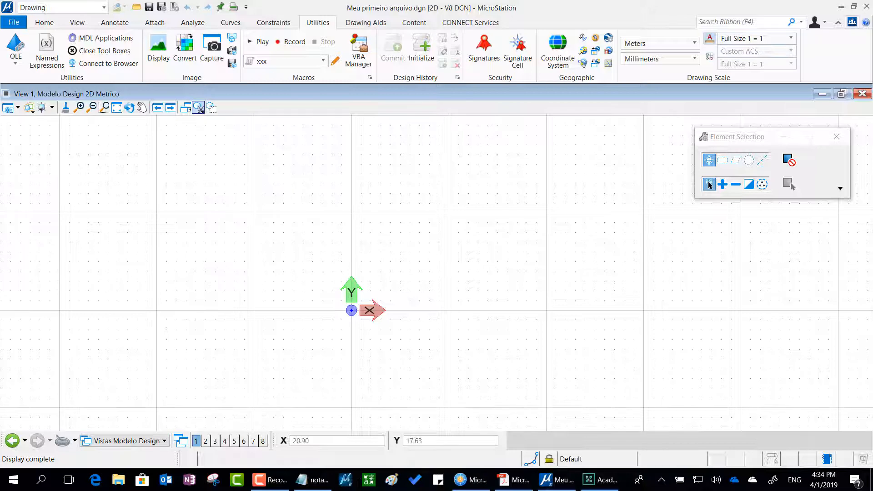
left_click(8, 108)
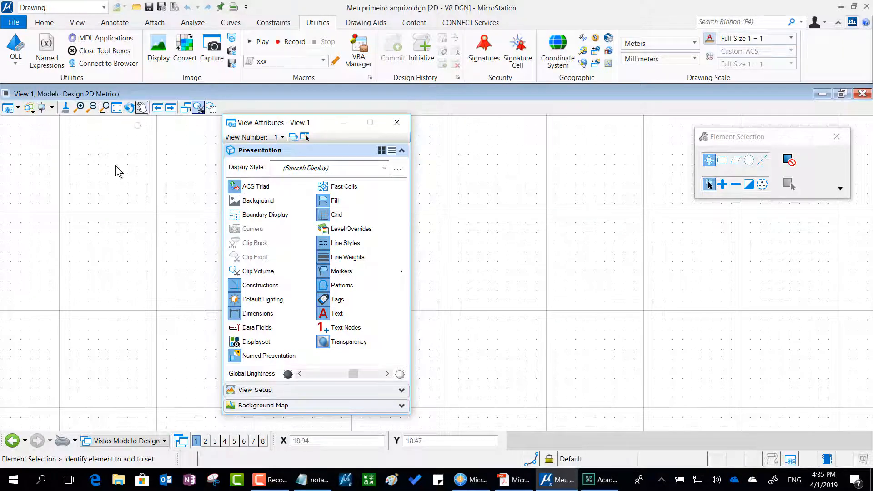
left_click(393, 124)
Return to notas.txt and add the line "Ctrl-B : atributos de vista" above the Ctrl-F entry under "Lista de Controls".
key("alt+Tab")
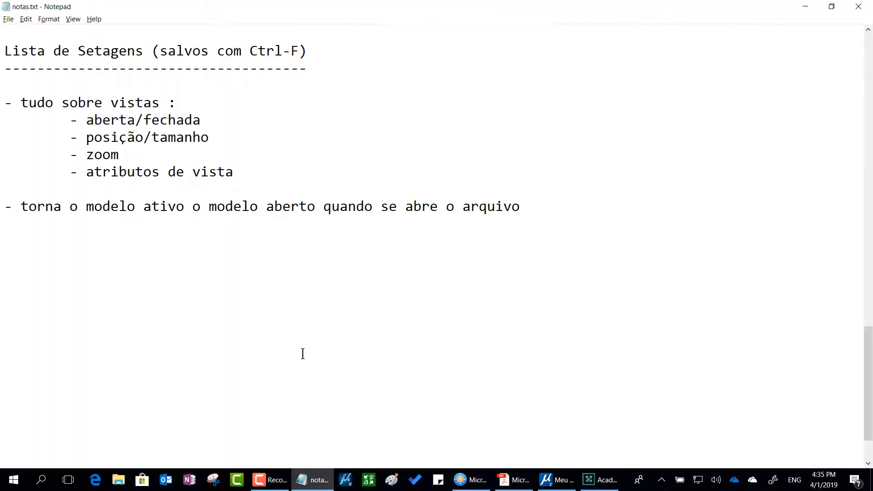
scroll(303, 353, "up", 1)
left_click(264, 52)
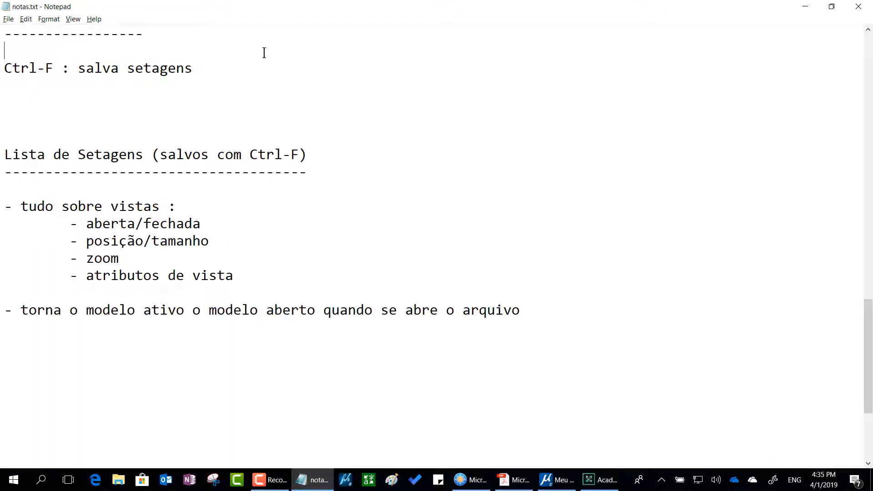
key("Return")
type("Ctrl")
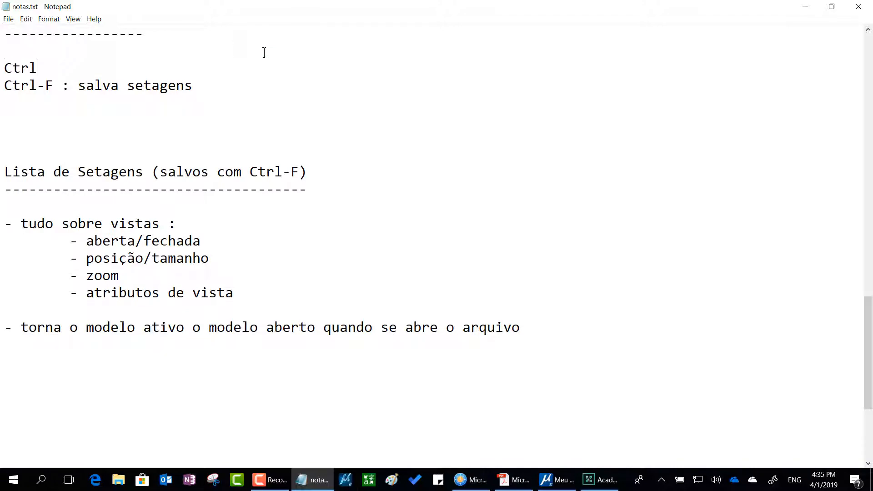
type("-B : atributos d")
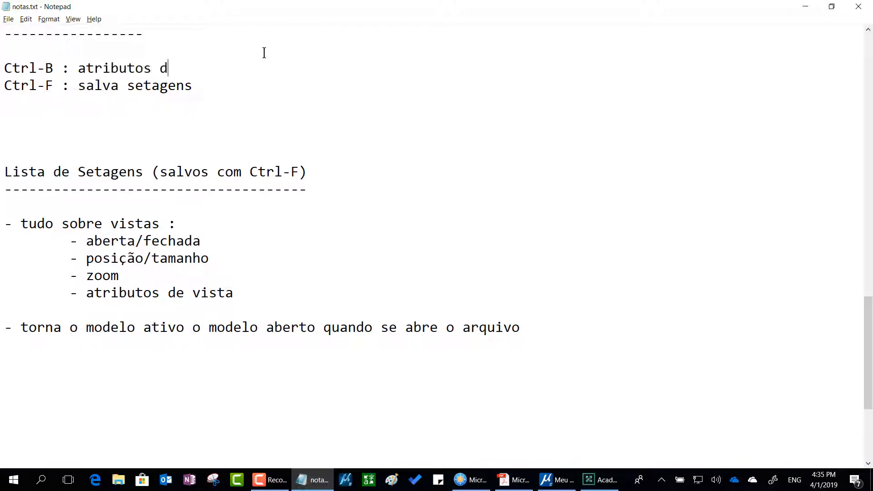
type("e vista")
Add the line "Ctrl-Z : undo" below the Ctrl-F entry in the list of controls.
key("Down")
key("Return")
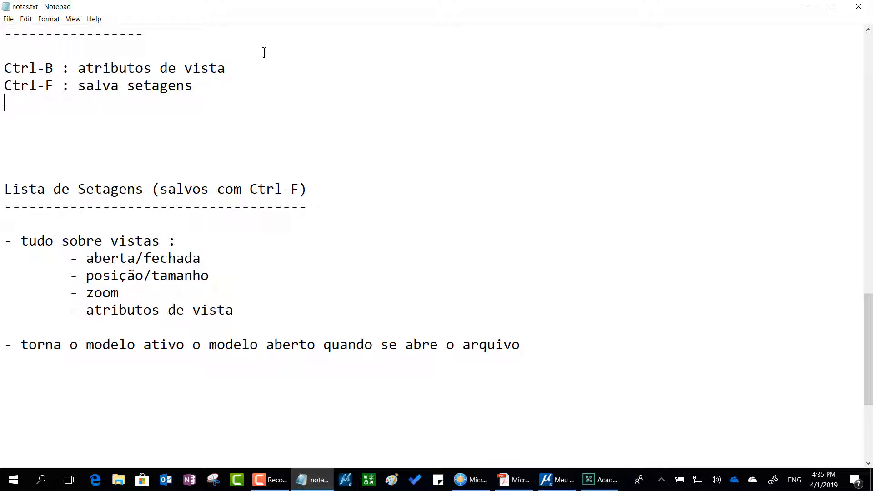
type("Ctrl-Z : undo")
key("Return")
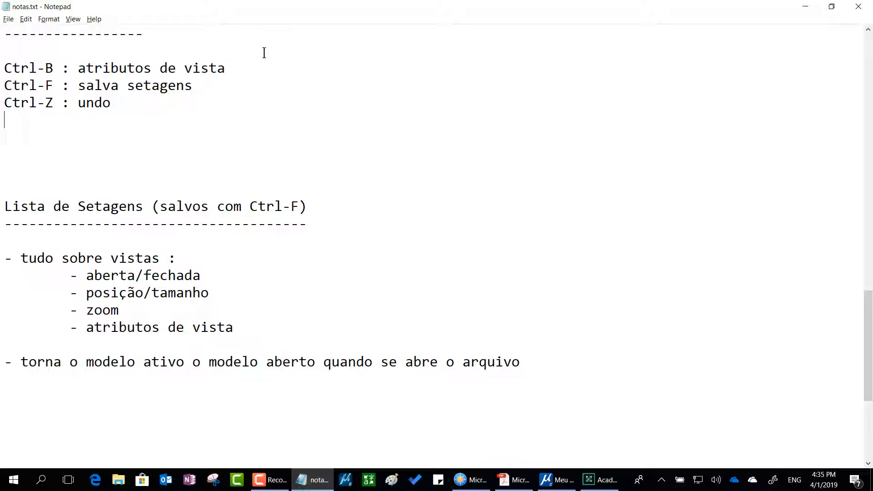
Insert the line "Ctrl-R : redo" between the Ctrl-F and Ctrl-Z entries, and minimize the notes.
key("Up")
key("Return")
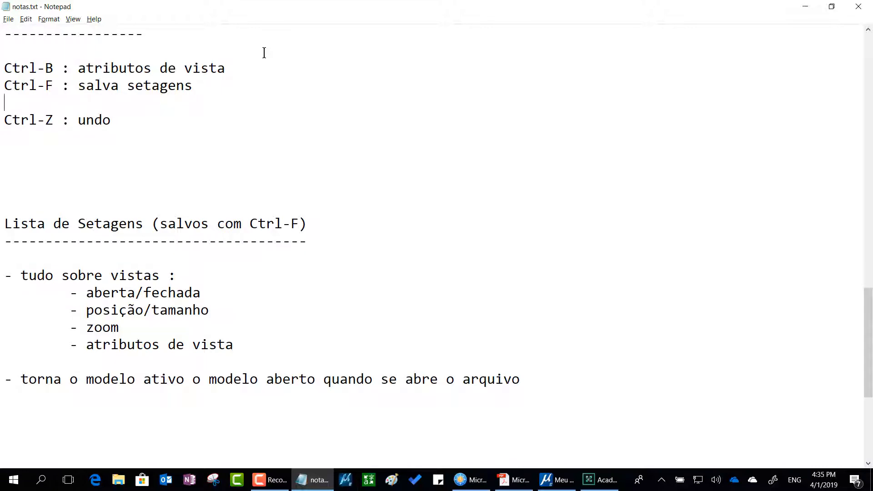
type("Ctrl-R : redo")
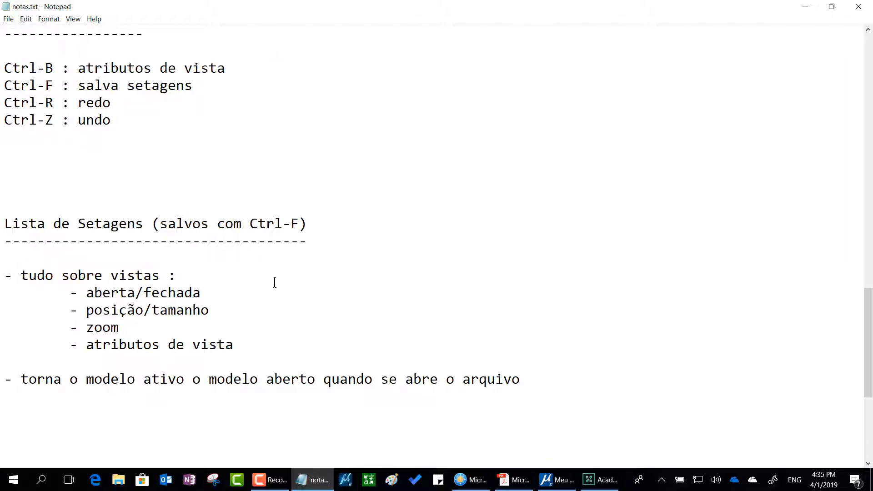
scroll(292, 135, "up", 2)
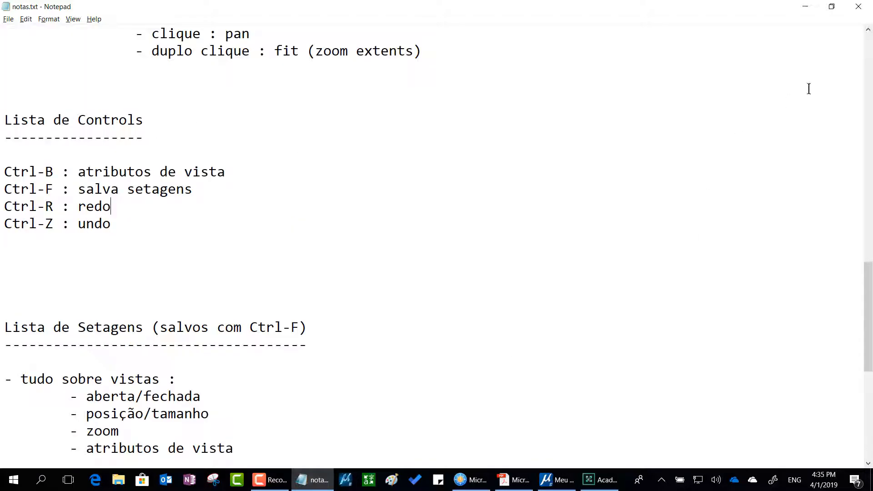
left_click(805, 7)
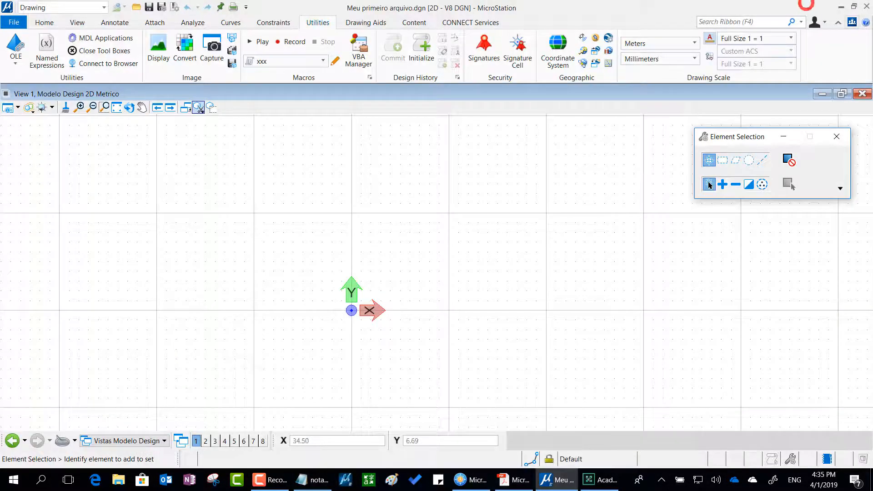
Bring up the MicroStation Essential PDF over the drawing and advance to the "Receita básica" page.
key("alt+Tab")
left_click_drag(872, 218, 456, 52)
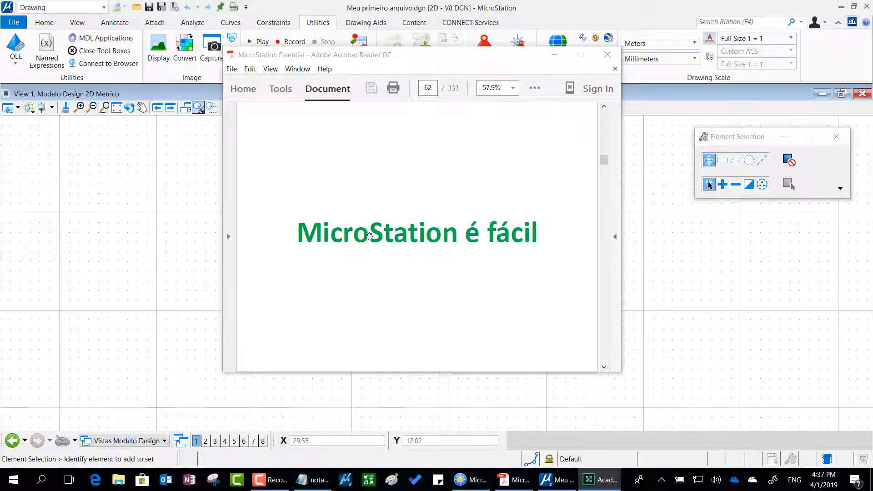
scroll(370, 235, "down", 1)
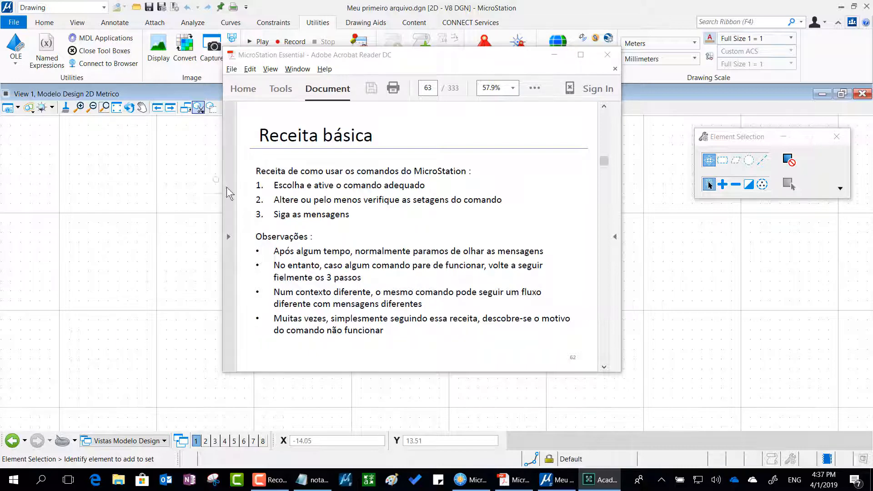
Switch to notas.txt and insert blank lines above "Lista de Controls" to make room for a new section.
key("alt+Tab")
key("alt+Tab")
key("alt+Tab")
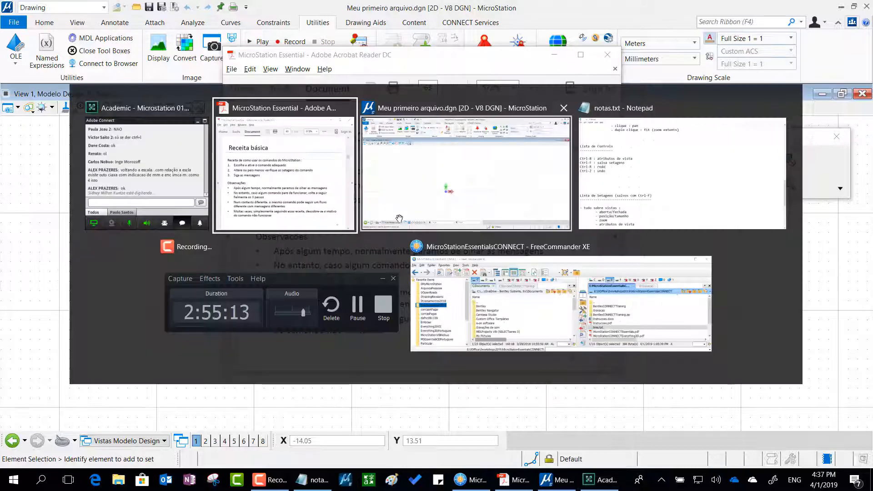
scroll(428, 248, "down", 5)
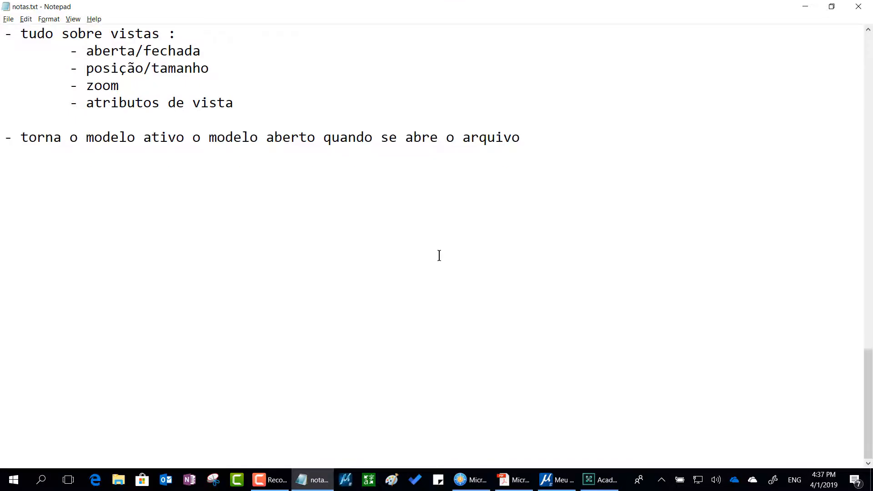
scroll(204, 196, "up", 7)
scroll(230, 202, "up", 4)
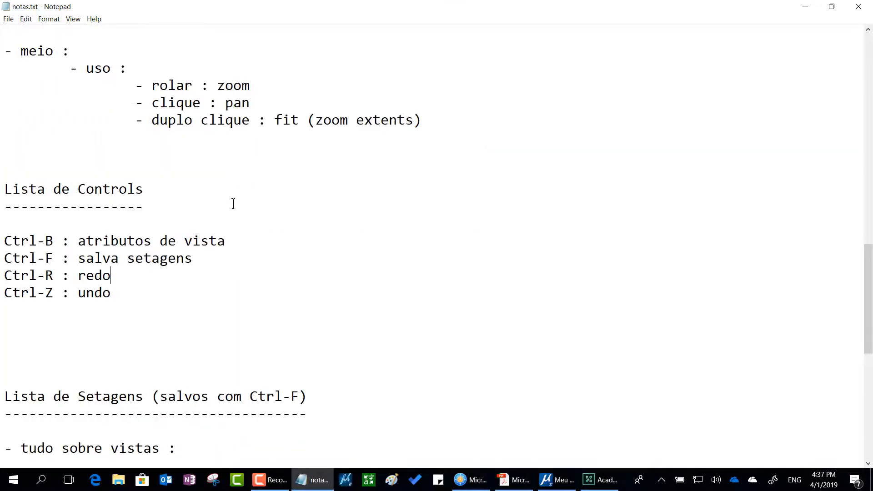
left_click(68, 260)
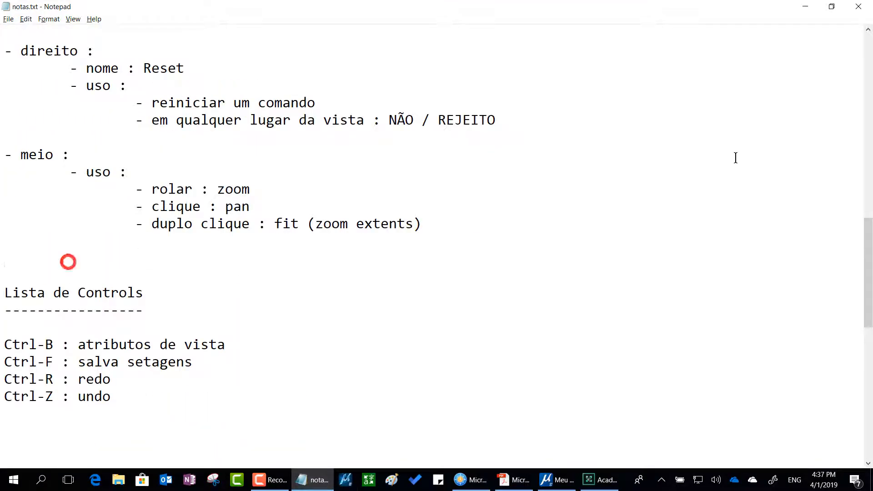
key("Return")
key("Return")
key("Return")
key("Return")
key("Return")
key("Return")
key("Return")
key("Return")
key("Return")
key("Return")
key("Return")
key("Return")
key("Return")
key("Return")
key("Return")
key("Return")
key("Return")
key("Return")
key("Return")
key("Return")
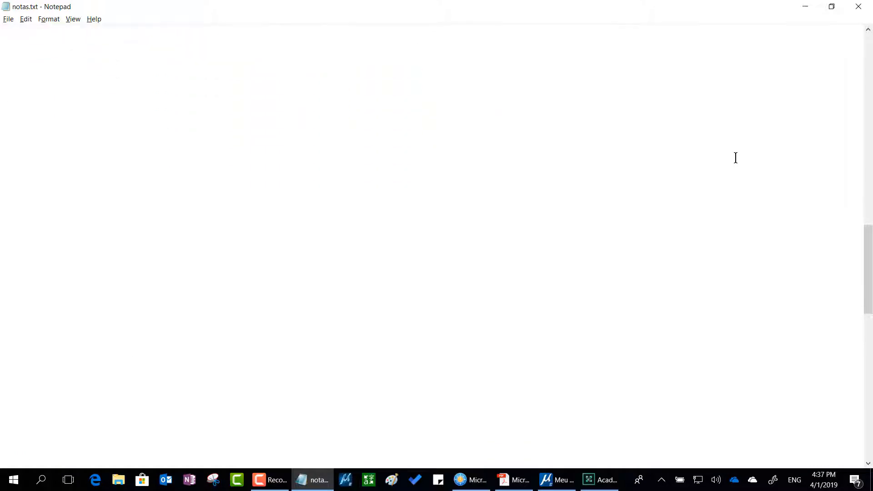
Enter the section heading "MicroStation é fácil" in the blank area and underline it with a row of dashes.
key("Up")
key("Up")
key("Up")
key("Up")
key("Up")
key("Up")
key("Up")
key("Up")
key("Up")
key("Up")
key("Up")
key("Up")
key("Up")
key("Up")
key("Up")
key("Up")
key("Up")
key("Up")
key("Up")
key("Up")
type("MicroStation e")
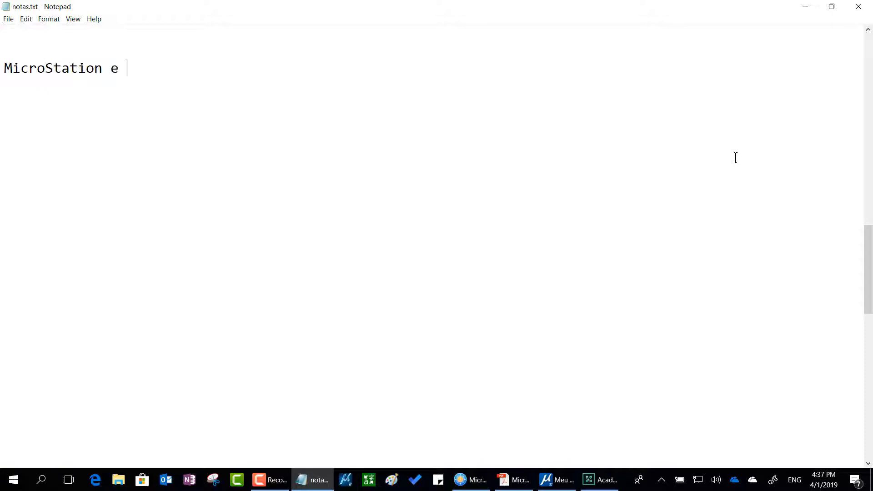
key("BackSpace")
type("é fácil")
key("Return")
type("--------------------")
Add the first numbered item "1. Ativar o comando desejado" below the underlined heading, separated by a blank line.
key("Return")
key("Return")
type("1. ")
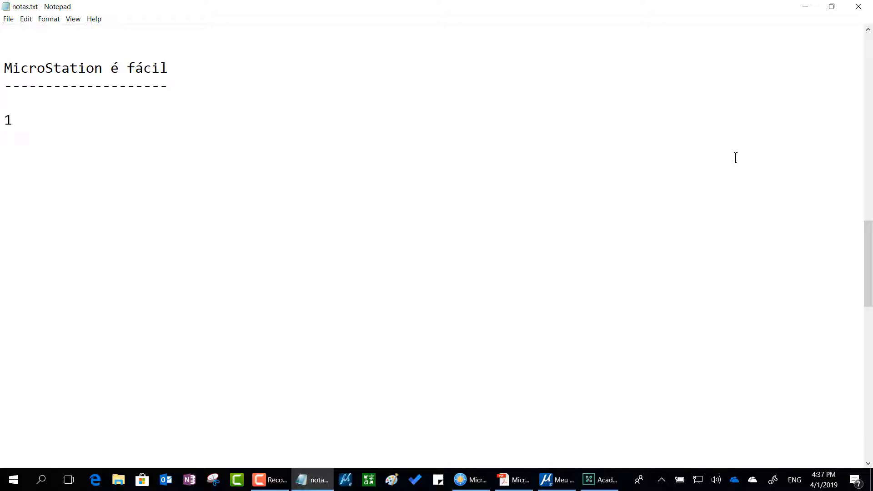
type("Ativvar")
key("BackSpace")
key("BackSpace")
key("BackSpace")
type("ar o comando ")
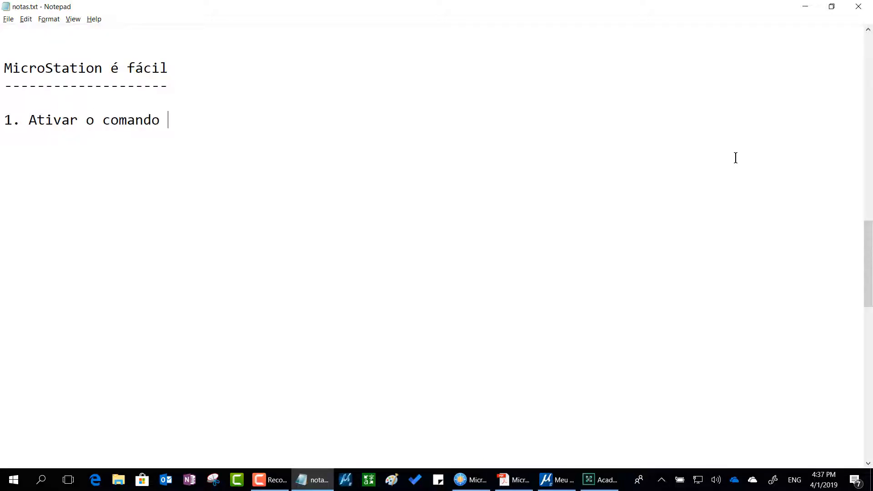
type("desejado")
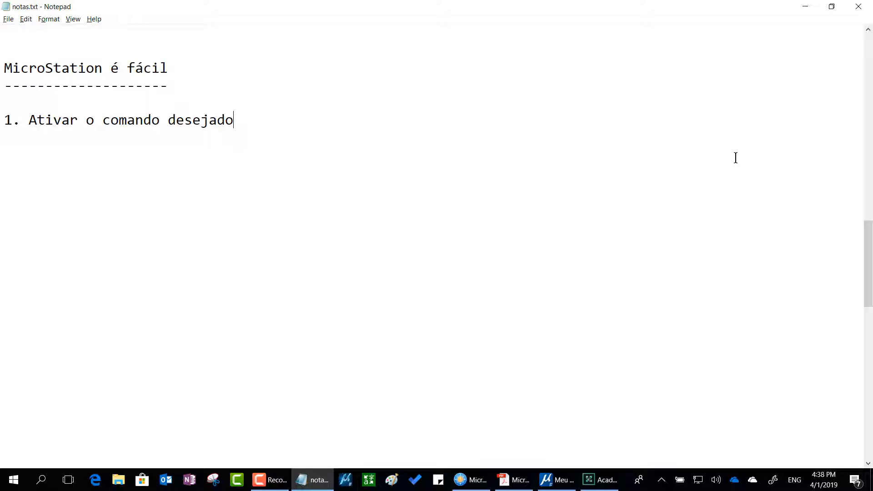
Add the second numbered item "2. Ajustar setagens" after a blank line, and minimize the notes.
key("Return")
key("Return")
type("2. Ajustar")
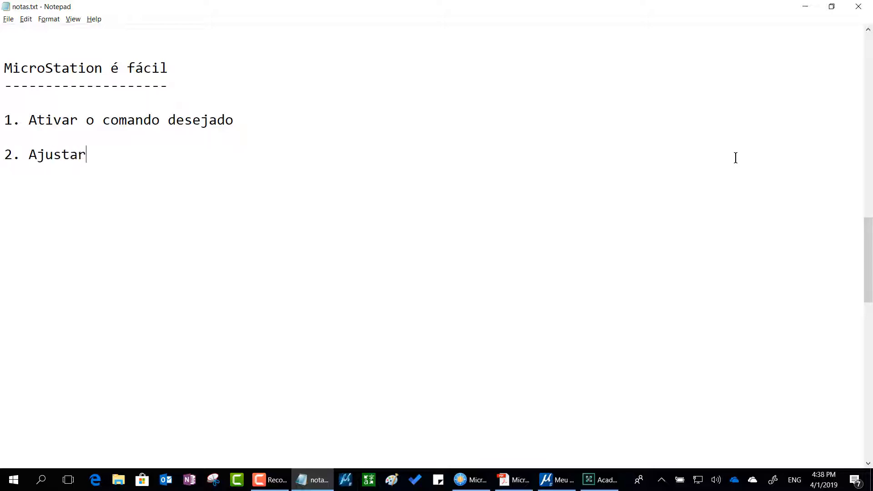
type(" setagens")
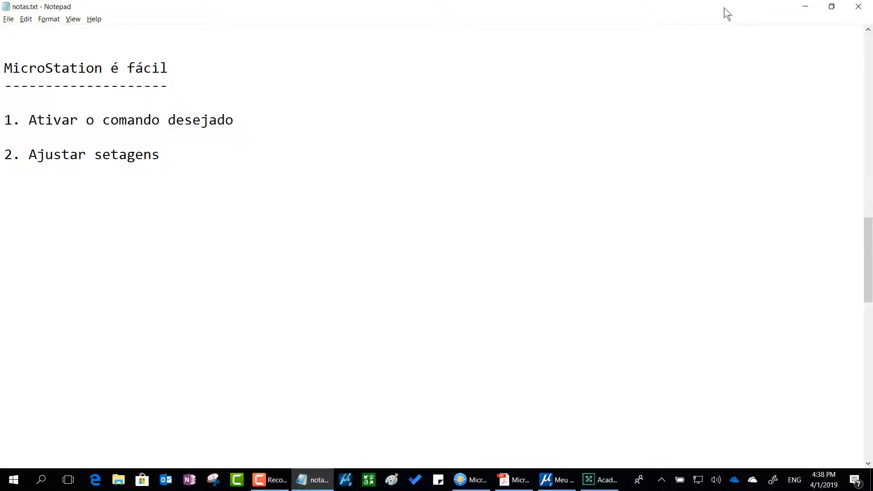
left_click(804, 7)
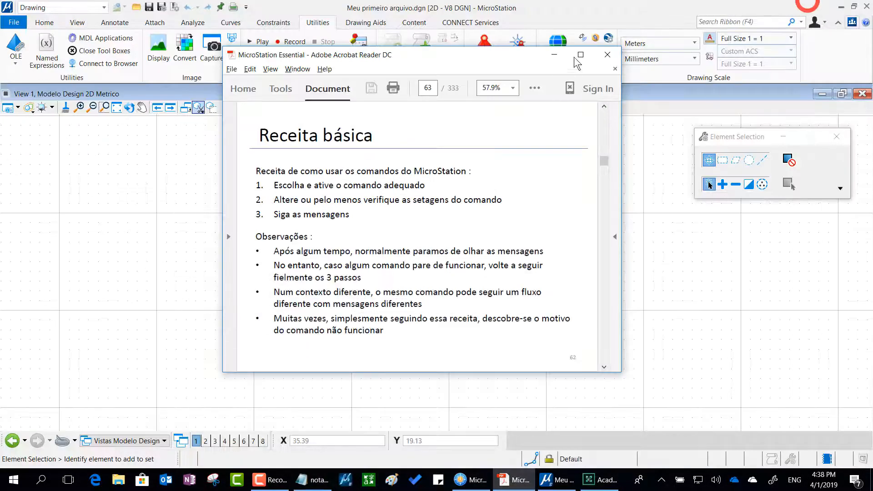
Uncover the MicroStation drawing and compare the tool settings of several commands, including SmartLine, Arc, Circle, Move and Copy.
left_click(577, 7)
left_click_drag(735, 134, 381, 200)
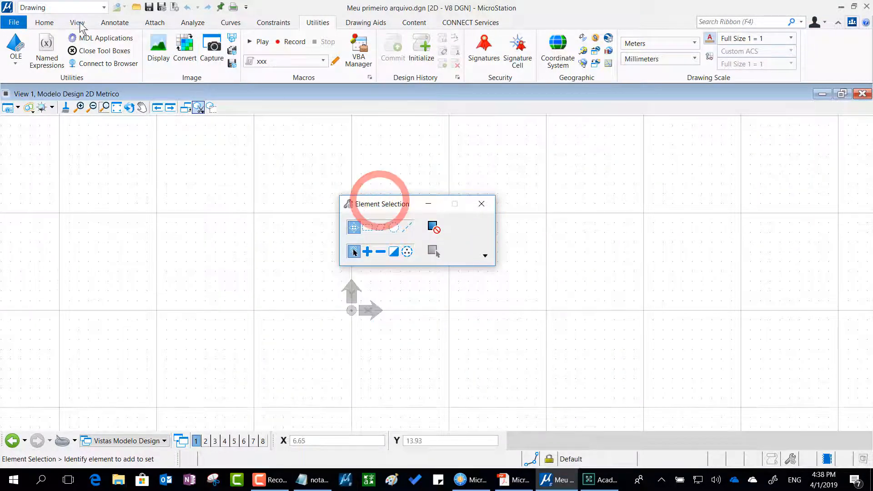
left_click(46, 23)
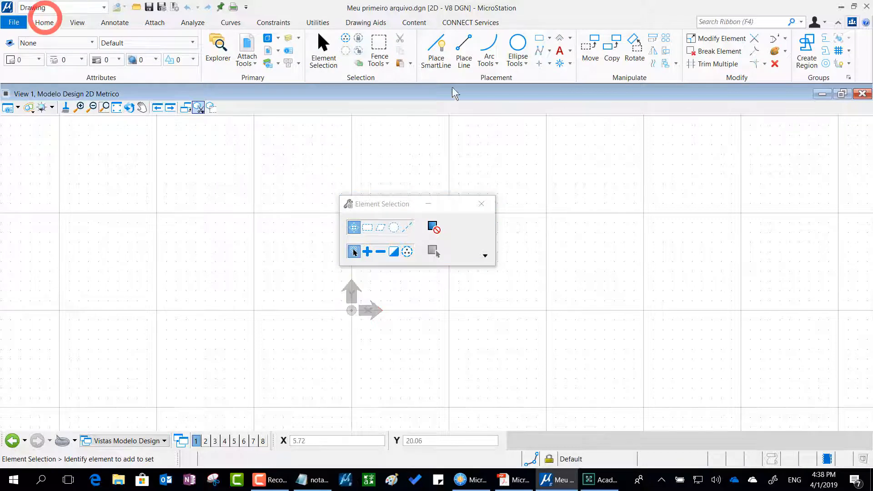
left_click(436, 49)
left_click(487, 45)
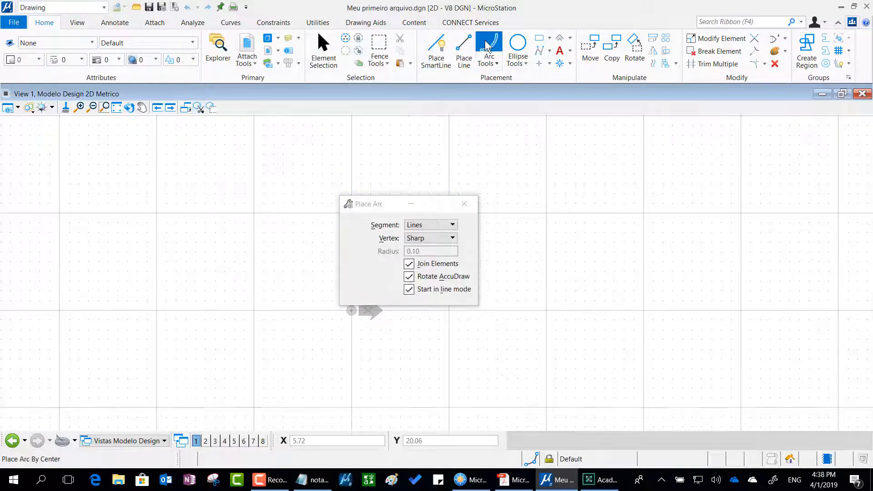
left_click(519, 44)
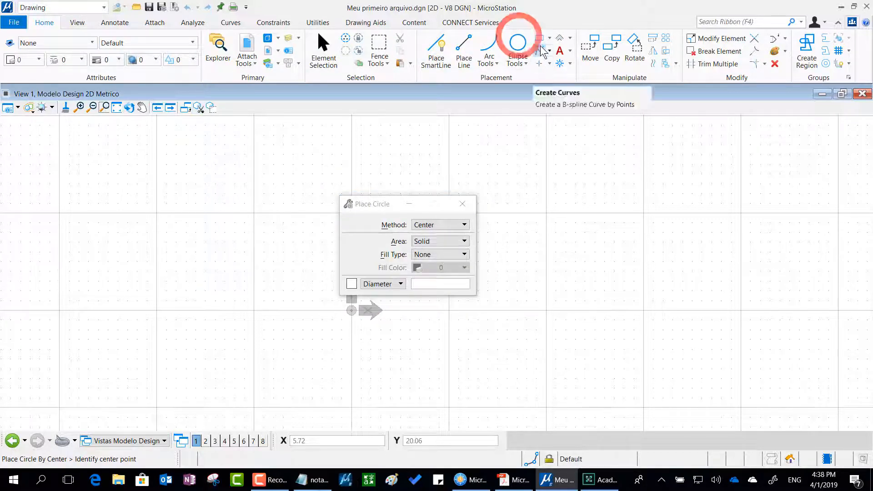
left_click(539, 49)
left_click(590, 49)
left_click(612, 49)
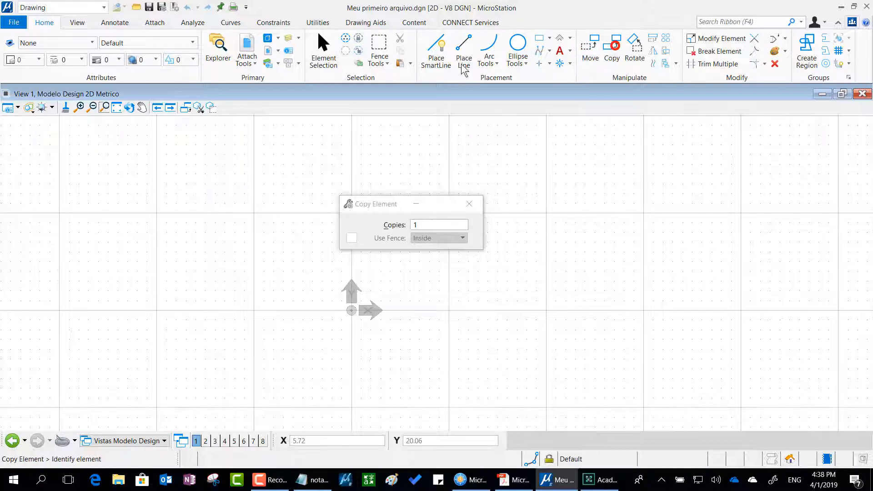
Activate Place SmartLine, move its settings window to just below the View 1 toolbar, and leave MicroStation.
left_click(440, 57)
left_click(464, 51)
left_click(436, 52)
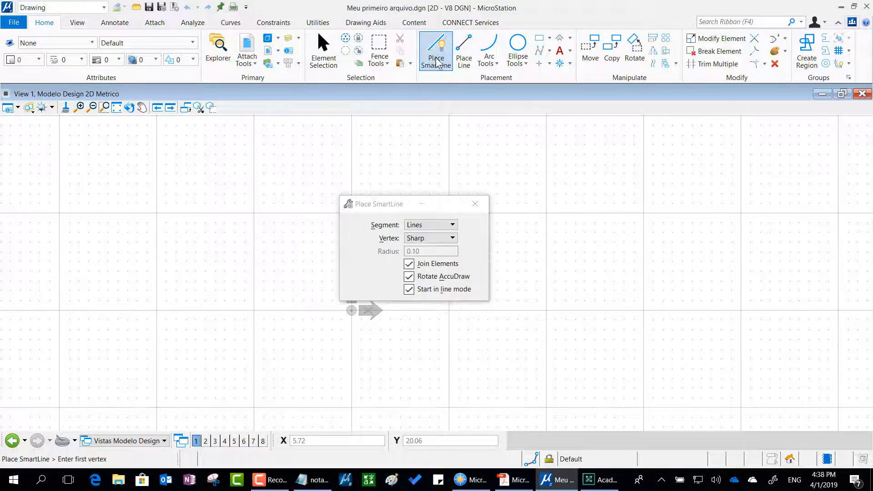
left_click_drag(382, 208, 394, 131)
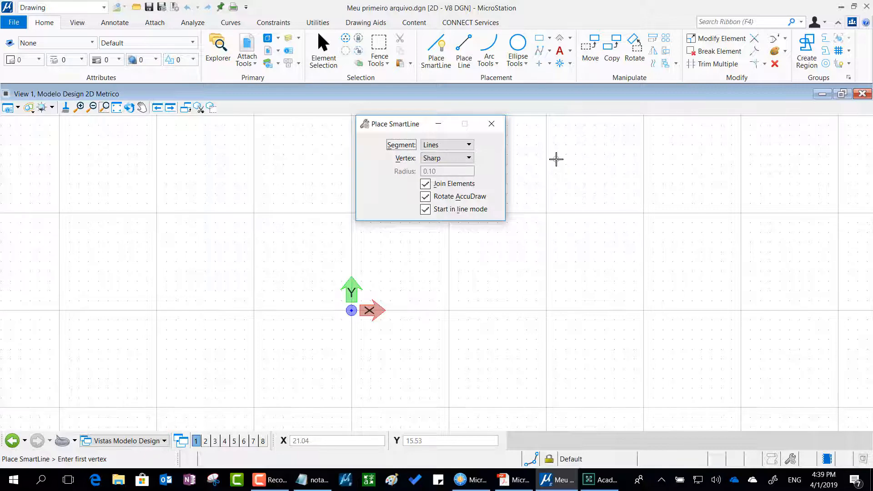
key("alt+Tab")
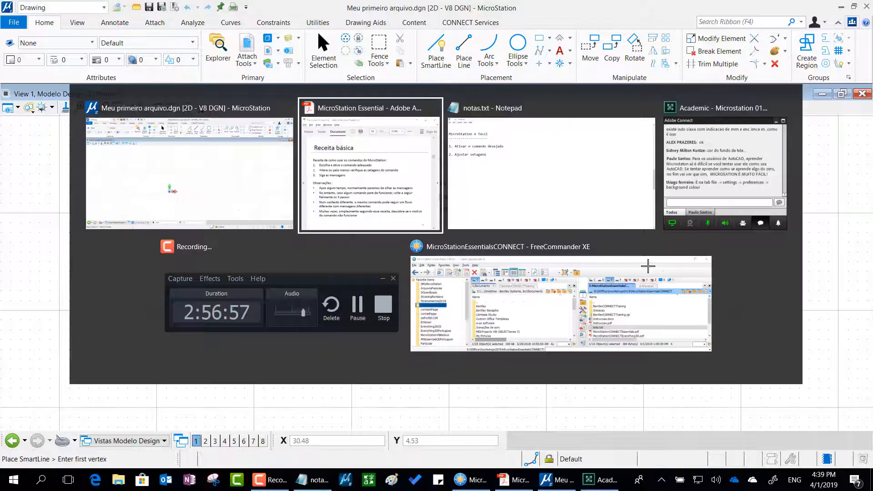
Add the third numbered item "3. Seguir as mensagens" to the notes after a blank line, and return to the MicroStation drawing.
key("alt+Tab")
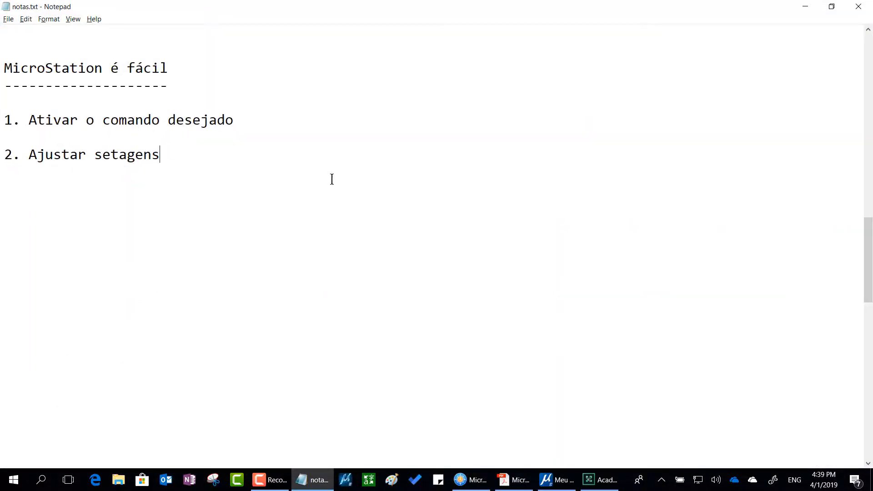
key("Return")
key("Return")
type("3. Seguir ")
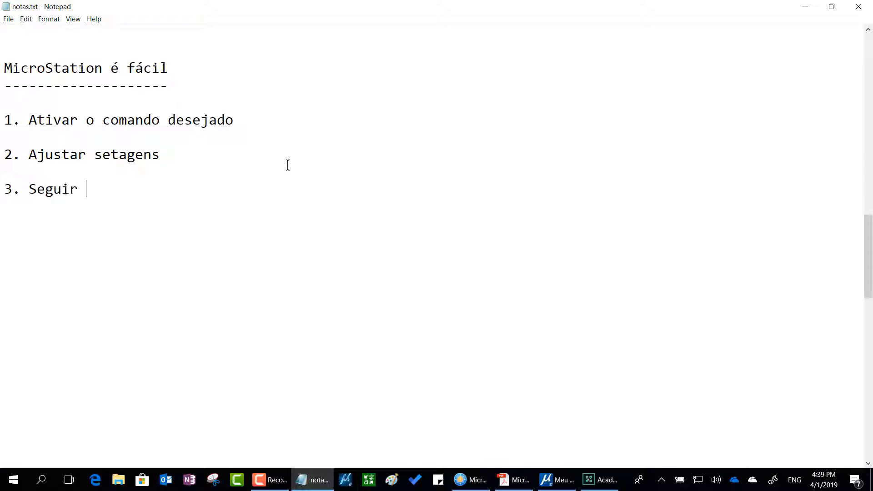
type("as mensag")
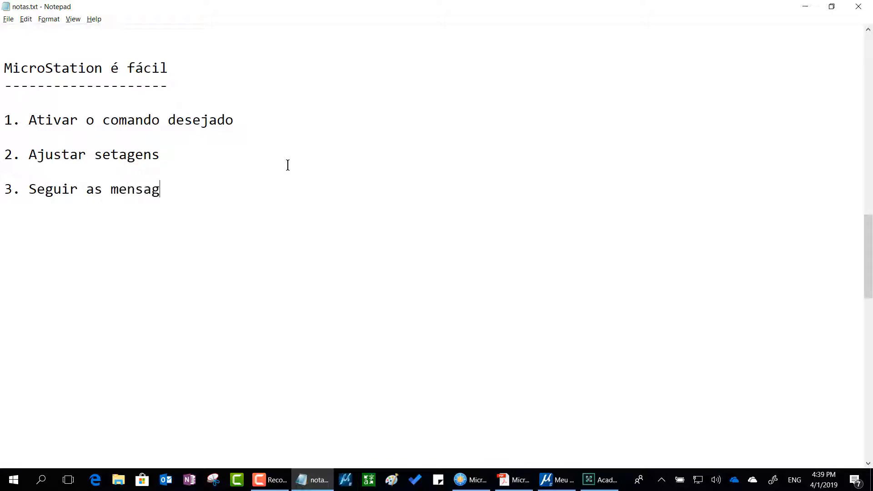
type("ens")
key("alt+Tab")
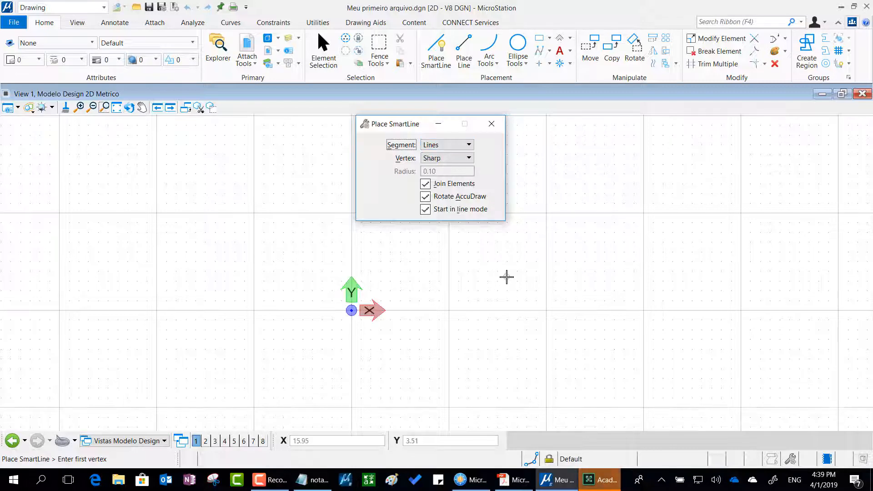
mouse_move(504, 276)
left_mouse_down()
mouse_move(577, 186)
mouse_move(620, 267)
mouse_move(708, 290)
left_mouse_up()
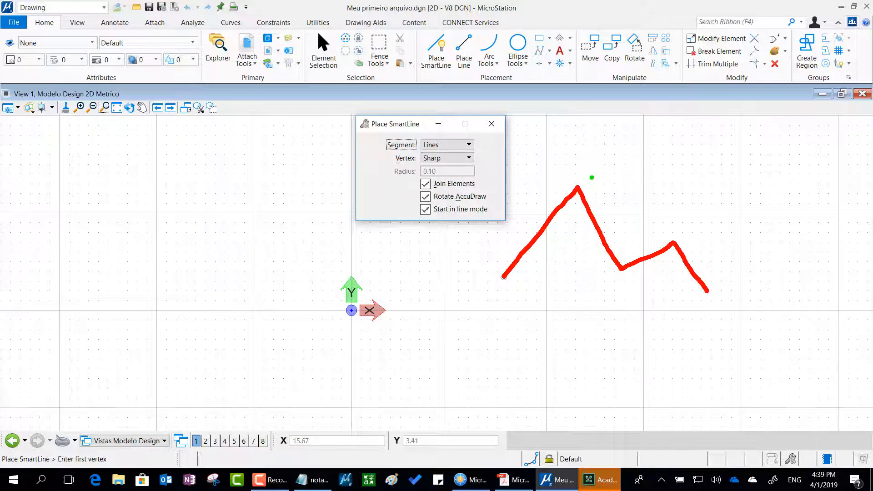
mouse_move(582, 172)
left_mouse_down()
mouse_move(567, 178)
mouse_move(588, 207)
mouse_move(594, 172)
mouse_move(575, 177)
left_mouse_up()
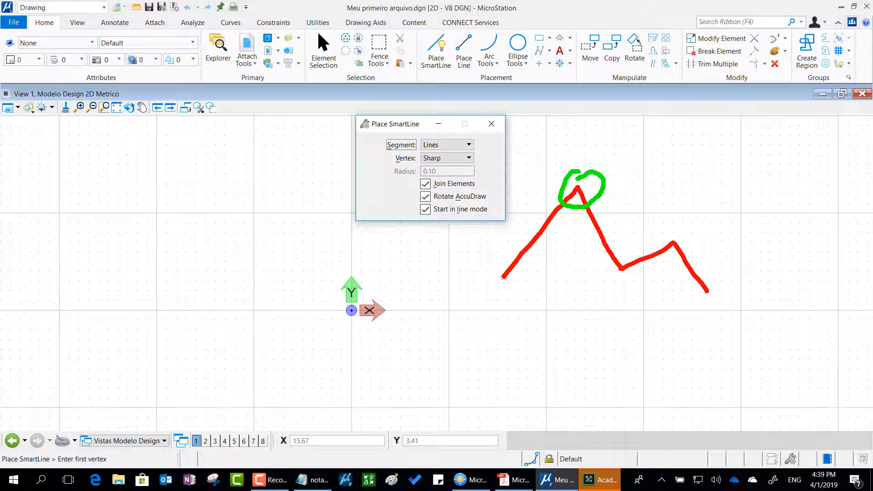
mouse_move(439, 144)
left_mouse_down()
mouse_move(420, 144)
mouse_move(444, 174)
mouse_move(448, 146)
left_mouse_up()
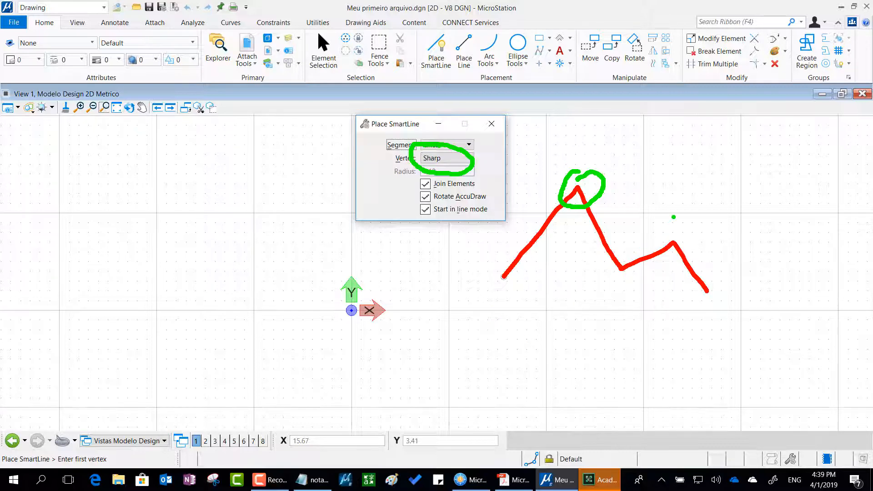
mouse_move(491, 181)
left_mouse_down()
mouse_move(442, 167)
mouse_move(409, 184)
mouse_move(497, 189)
mouse_move(484, 180)
left_mouse_up()
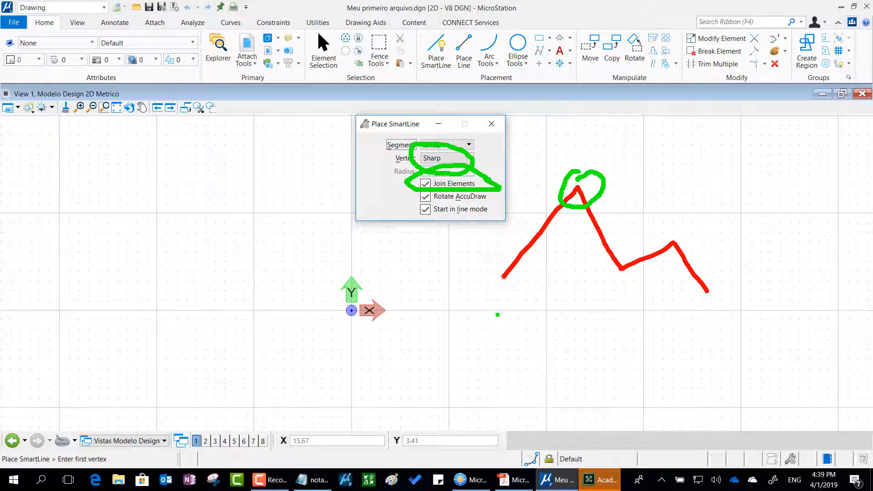
key("Escape")
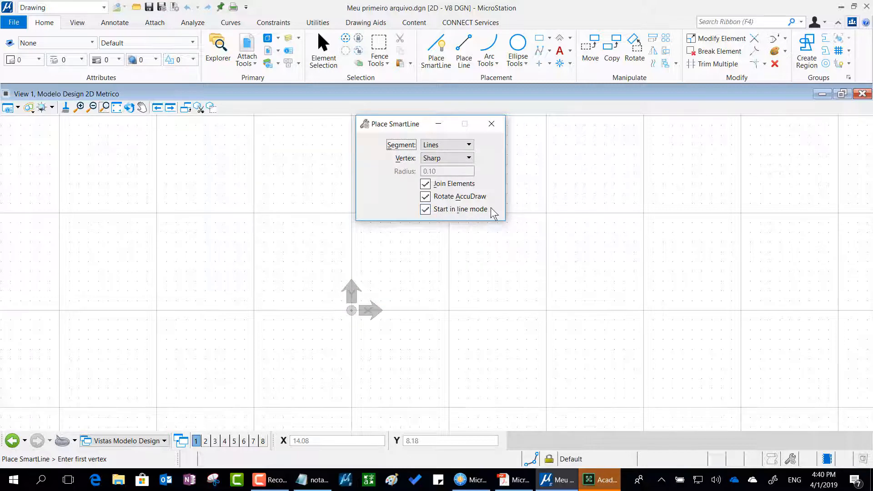
Set the SmartLine segment type to Arcs, and switch to Place Circle and back to check whether the setting is kept.
mouse_move(410, 130)
left_mouse_down()
mouse_move(434, 100)
mouse_move(471, 152)
mouse_move(400, 165)
mouse_move(418, 112)
mouse_move(456, 126)
mouse_move(421, 157)
mouse_move(413, 118)
left_mouse_up()
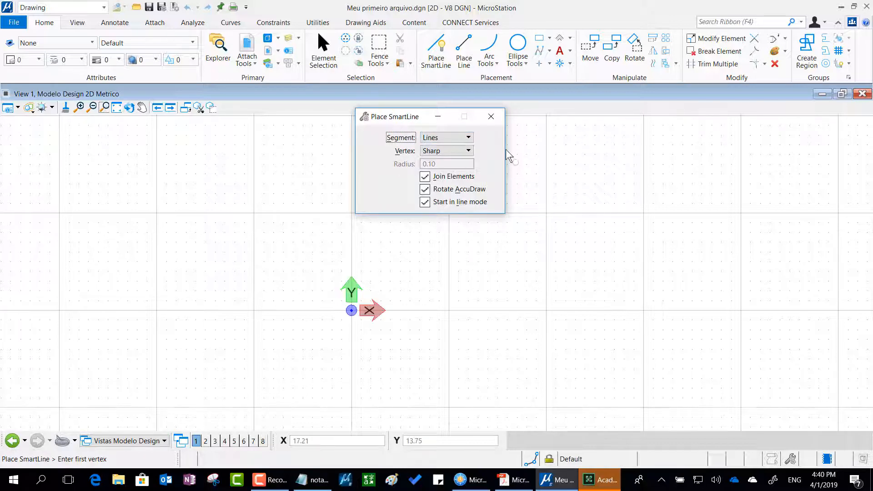
left_click(468, 138)
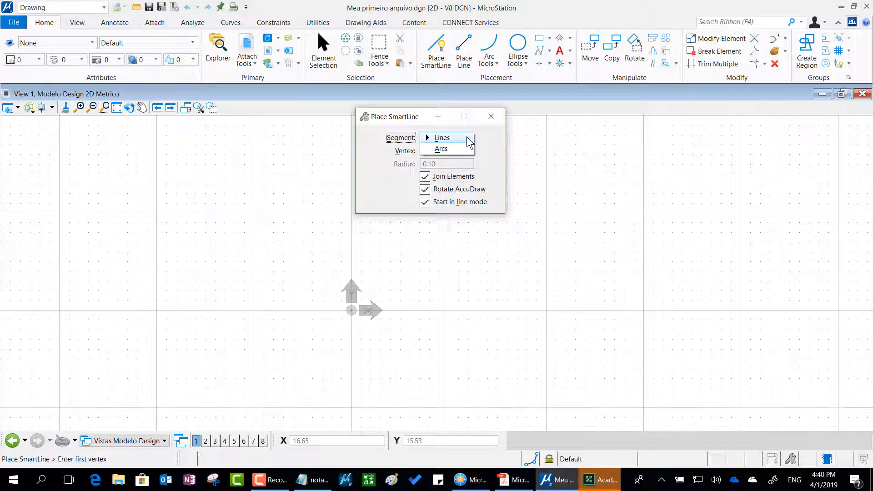
left_click(468, 139)
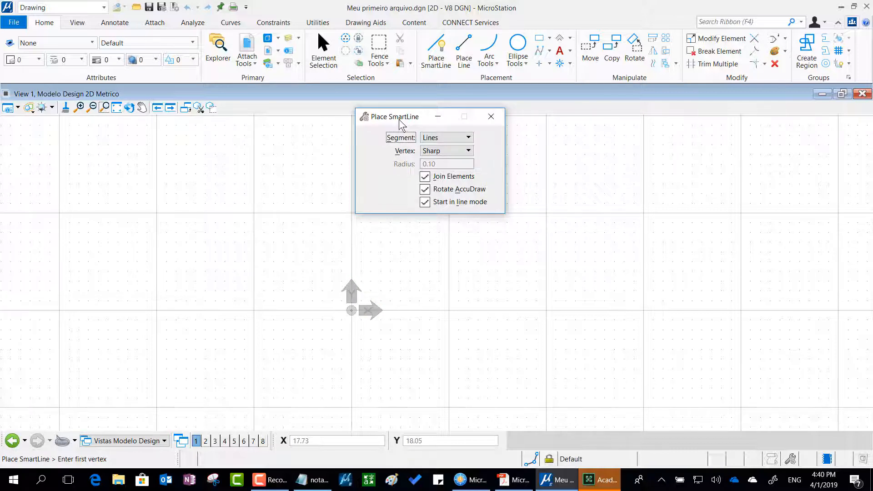
left_click(460, 138)
left_click(463, 150)
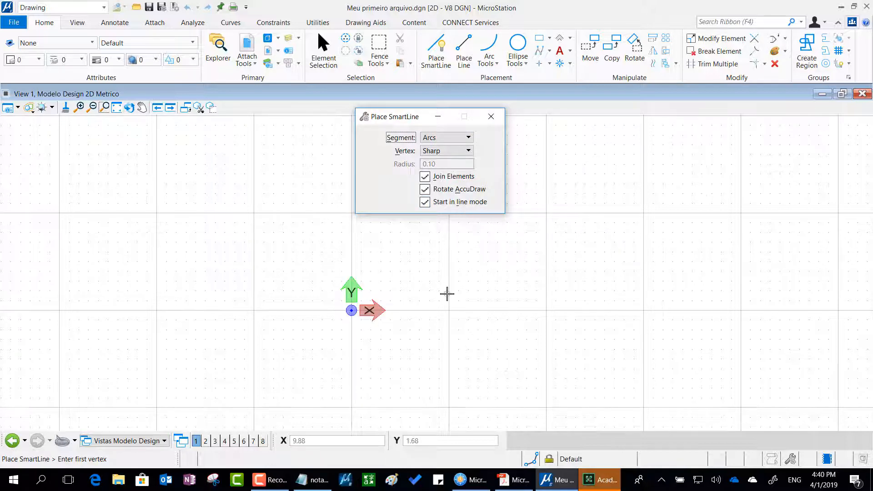
left_click(517, 45)
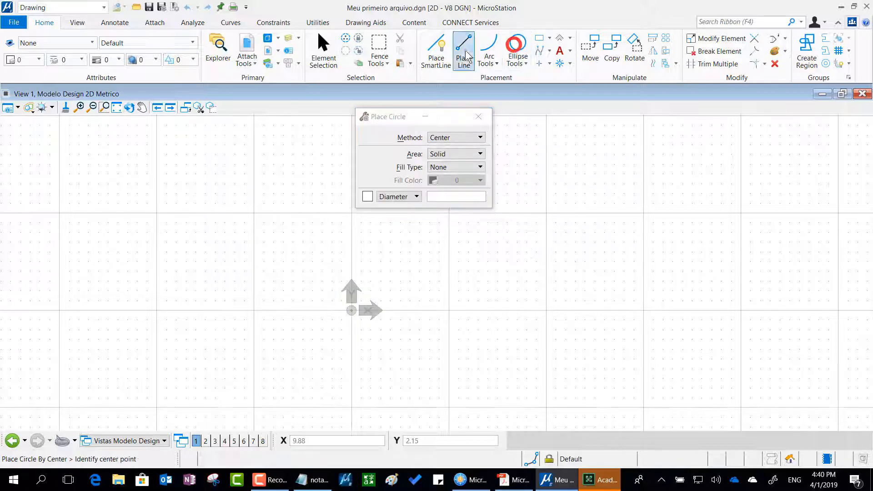
left_click(443, 58)
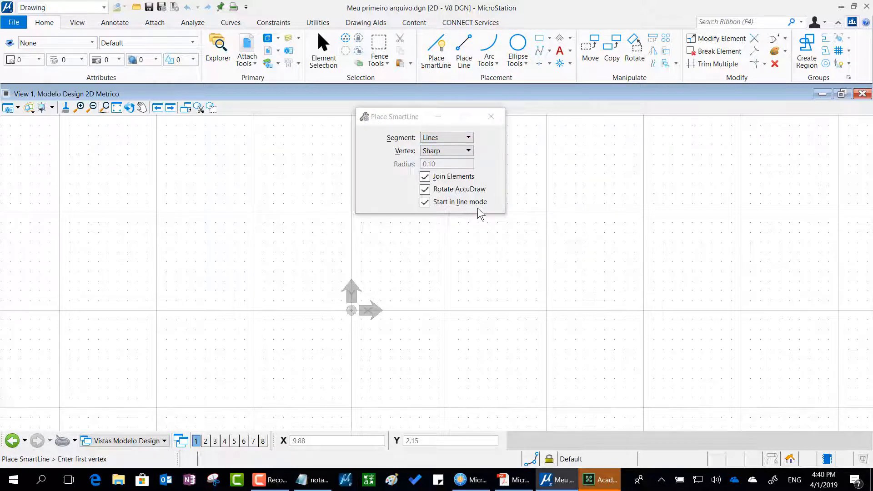
Set the Place Circle method to Edge, and switch to SmartLine and back to check whether the method is kept.
left_click(521, 43)
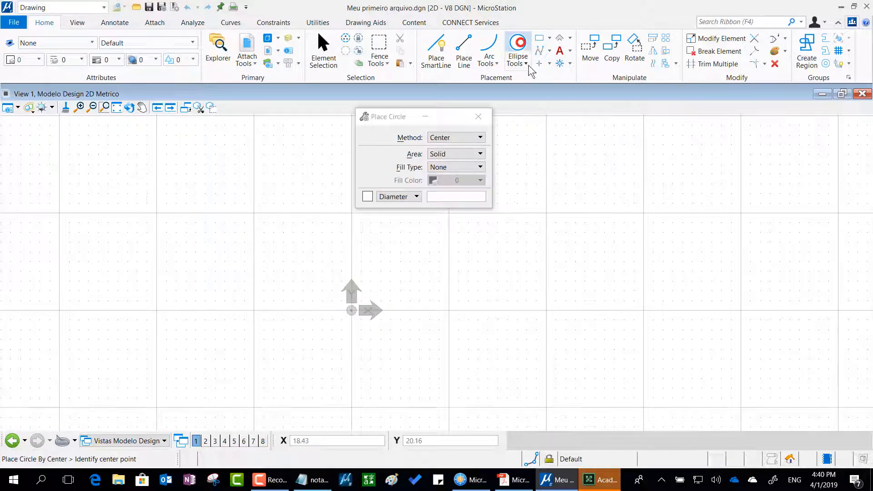
left_click(458, 138)
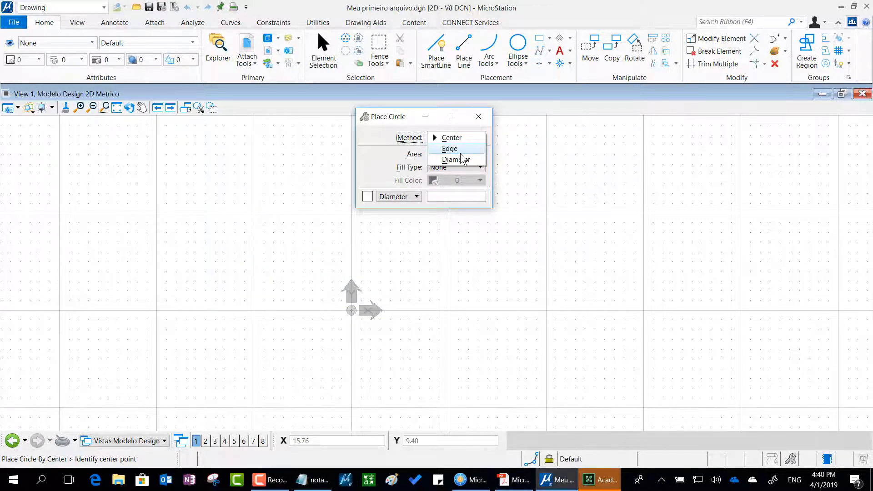
left_click(460, 153)
left_click(450, 52)
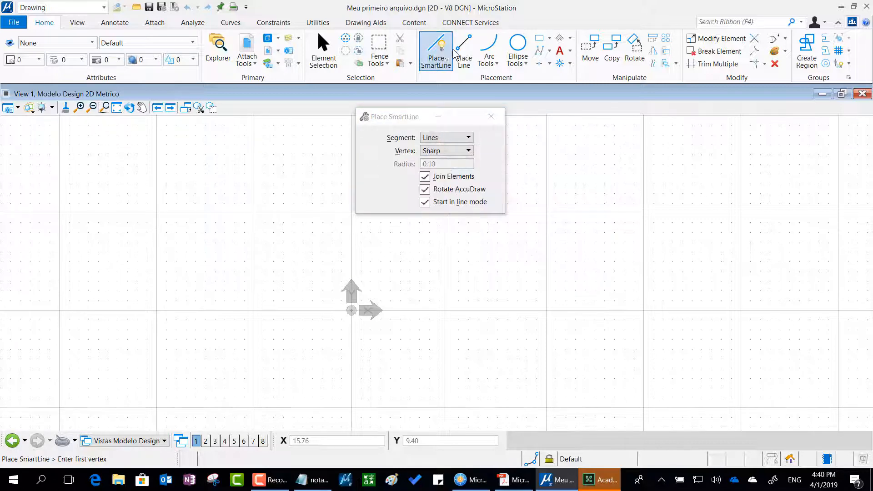
left_click(518, 43)
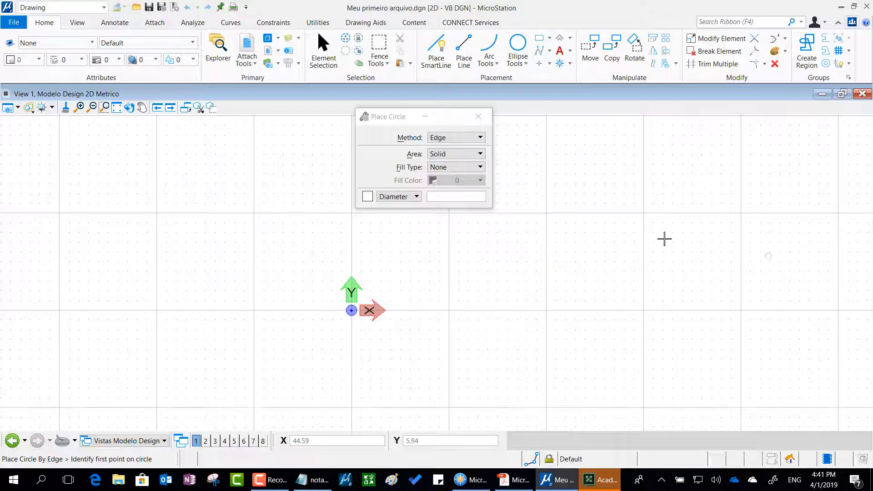
Activate Place SmartLine and move its settings window away from the area above the origin.
left_click(435, 53)
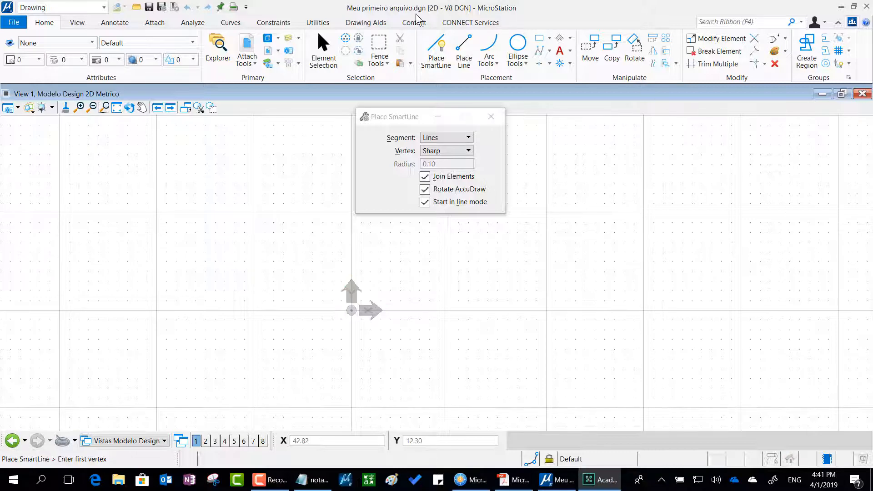
left_click_drag(384, 117, 520, 123)
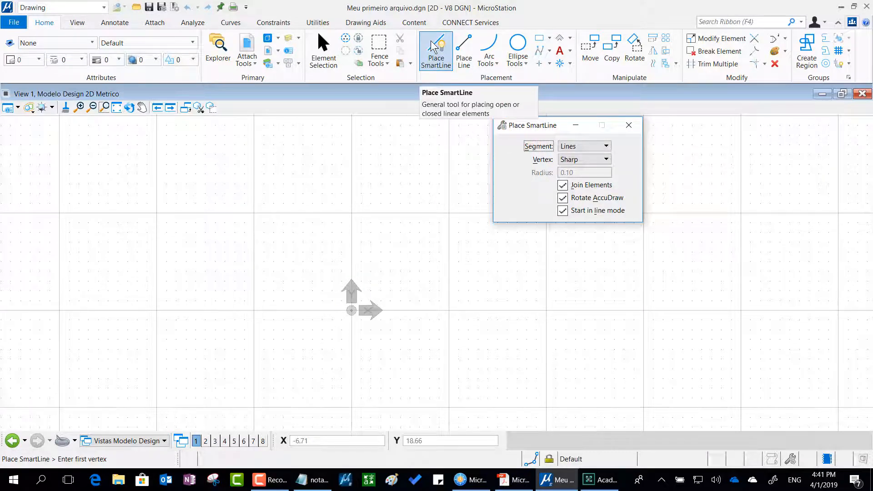
mouse_move(431, 42)
left_mouse_down()
mouse_move(435, 31)
mouse_move(455, 65)
left_mouse_up()
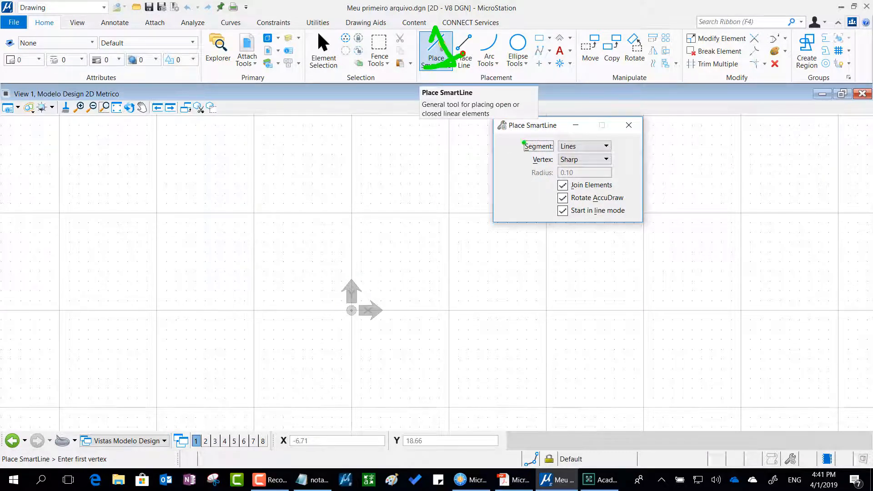
mouse_move(545, 162)
left_mouse_down()
mouse_move(564, 163)
mouse_move(578, 207)
left_mouse_up()
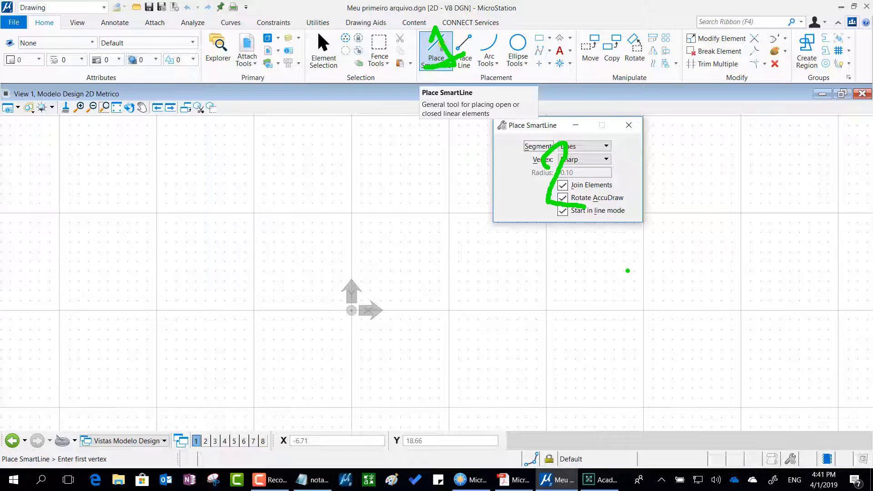
key("Escape")
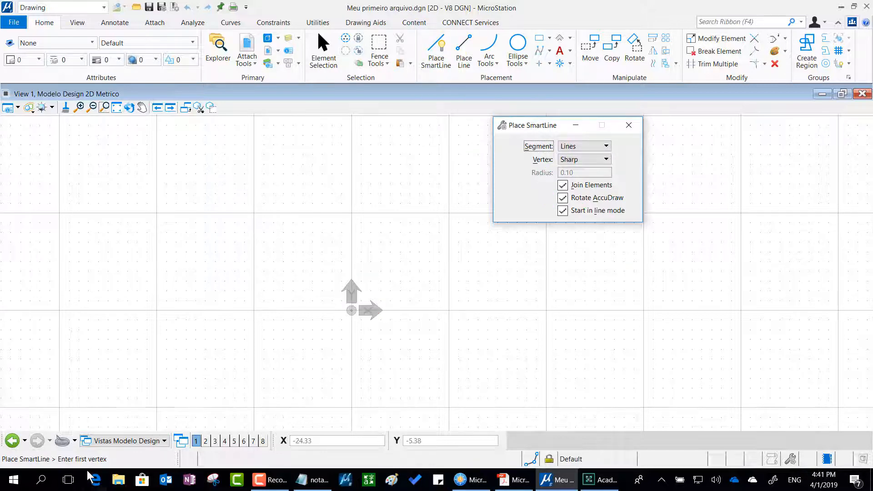
Draw an open zigzag SmartLine of four straight segments above the origin, the first rising about 6.2 over about 7.2 horizontally.
left_click(151, 250)
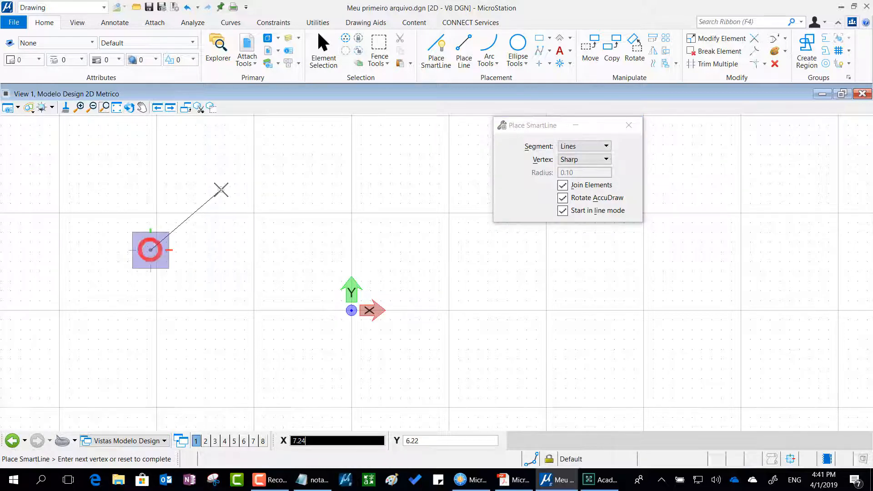
left_click(222, 190)
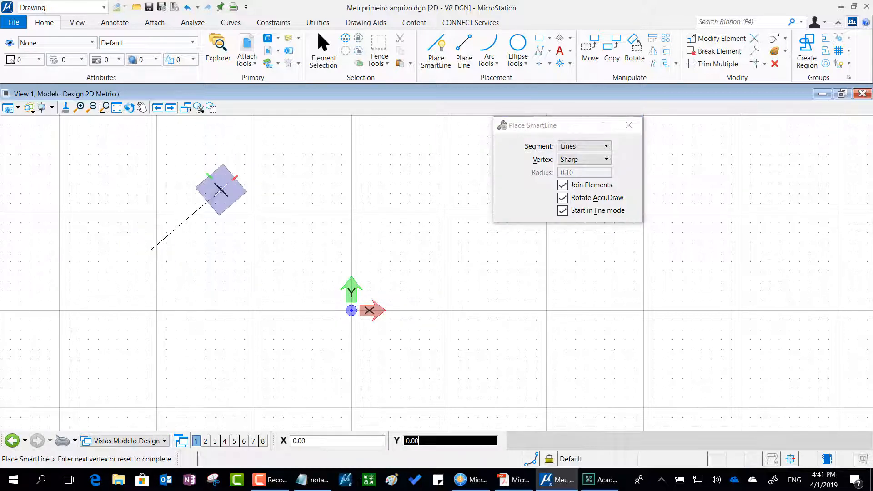
left_click(287, 249)
left_click(339, 197)
left_click(405, 250)
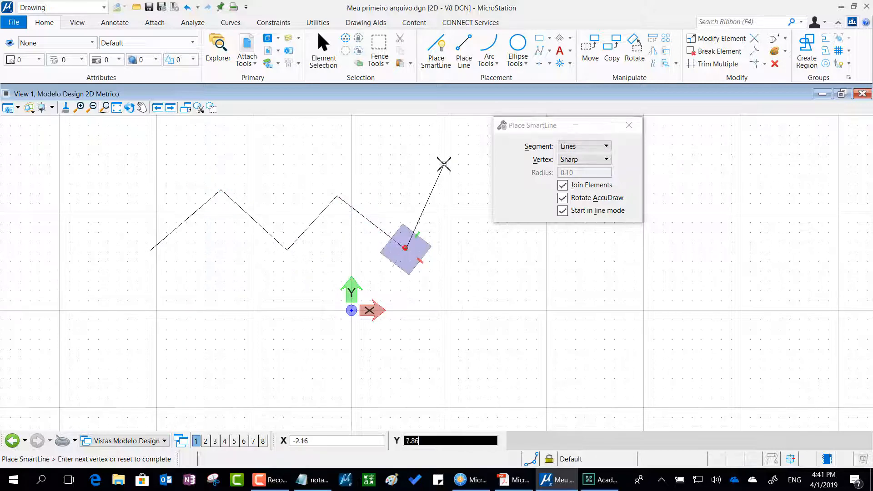
right_click(434, 161)
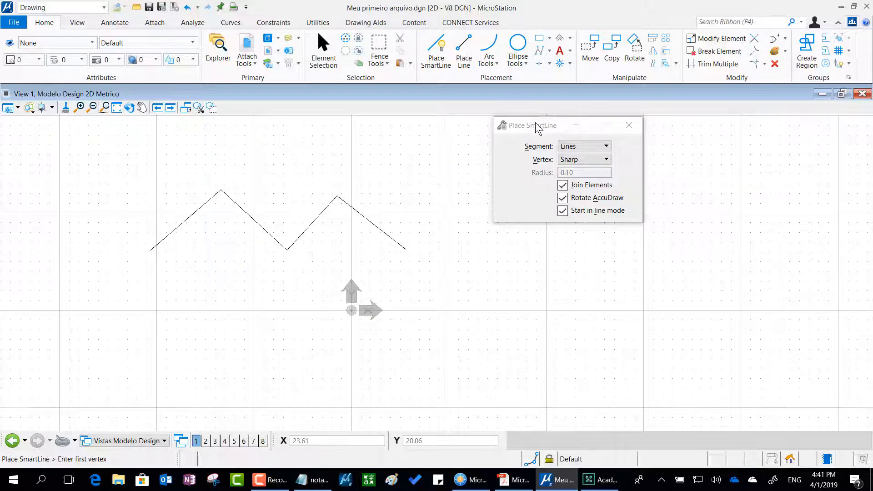
Place a circle 10.00 in diameter beside the zigzag line using the Center method.
left_click_drag(536, 122, 340, 123)
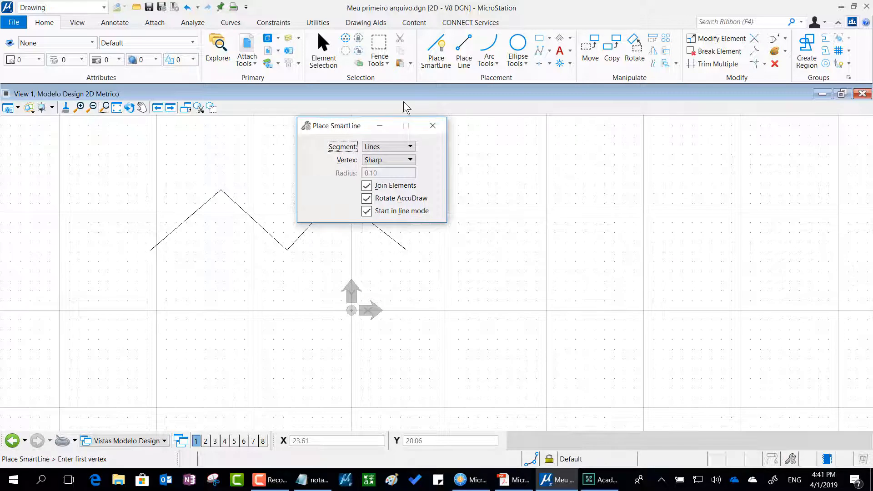
left_click(518, 44)
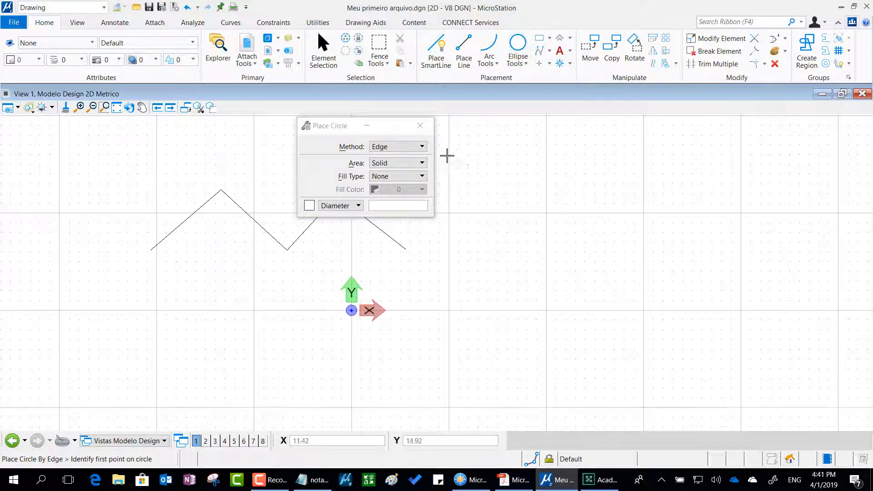
left_click(417, 147)
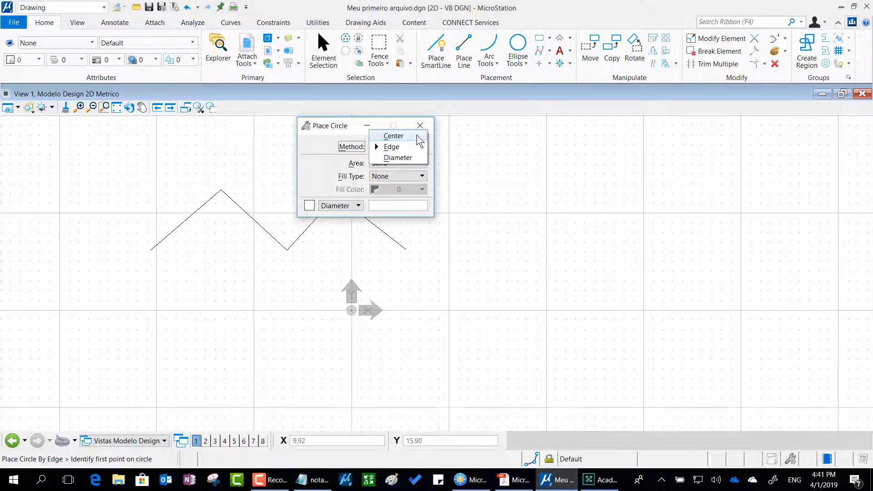
left_click(417, 136)
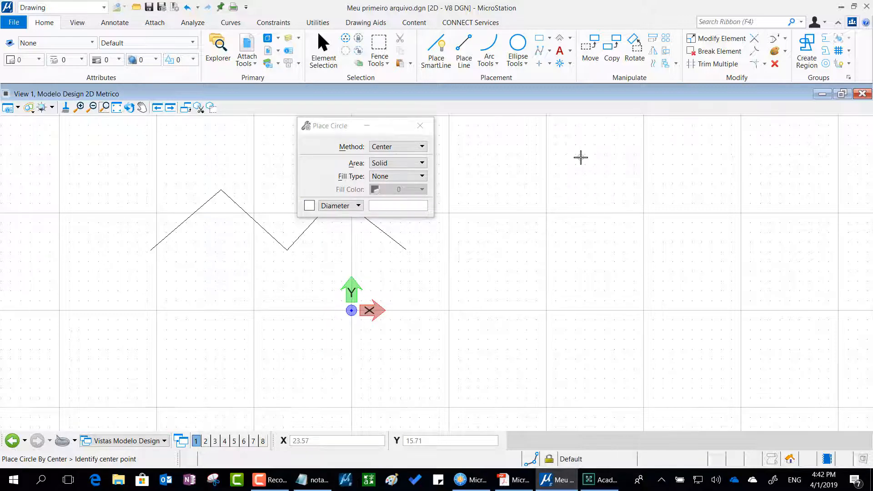
left_click(562, 245)
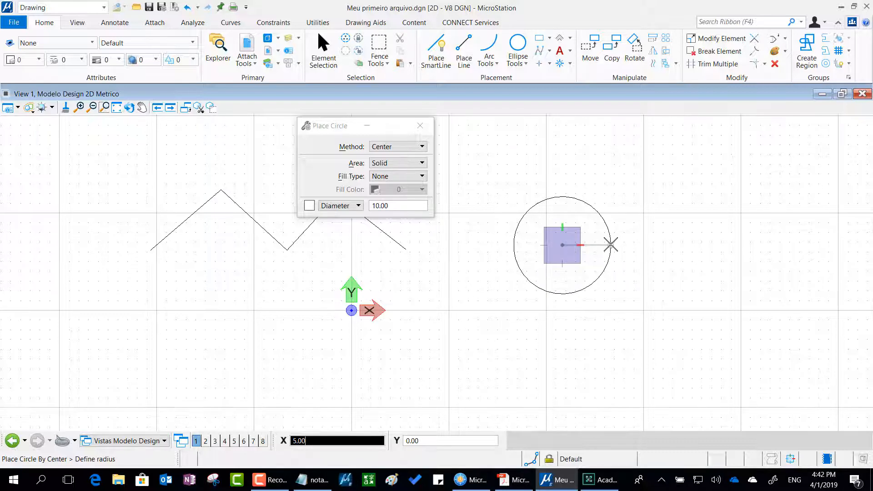
left_click(610, 244)
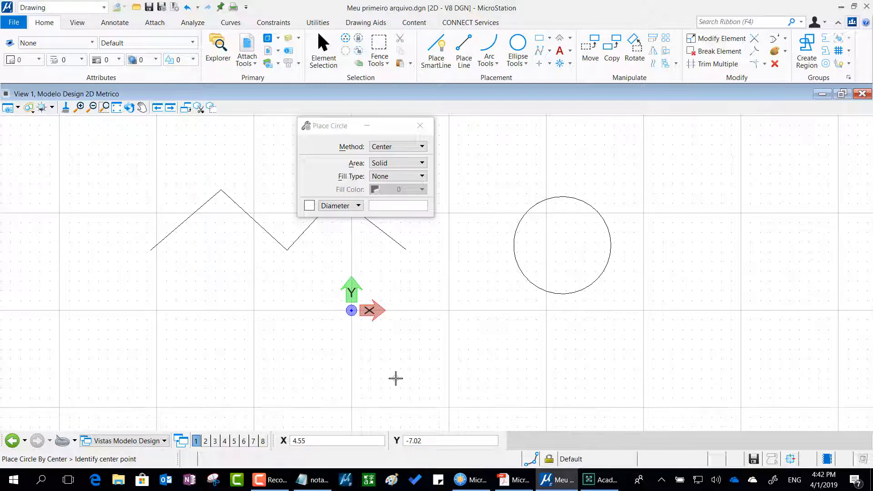
Place a circle through three points beside the first circle using the Edge method, the second point about 7.1 across and 6.7 below the first.
mouse_move(714, 288)
middle_mouse_down()
mouse_move(604, 318)
mouse_move(363, 297)
middle_mouse_up()
left_click(402, 146)
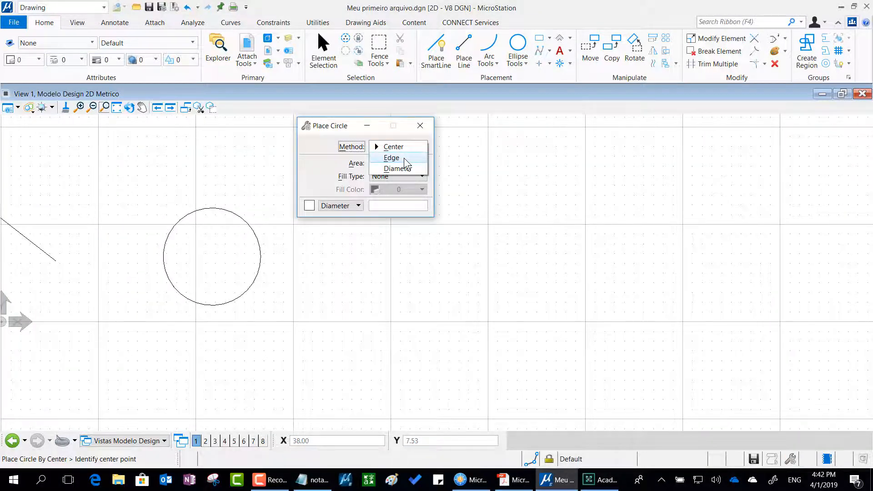
left_click(404, 157)
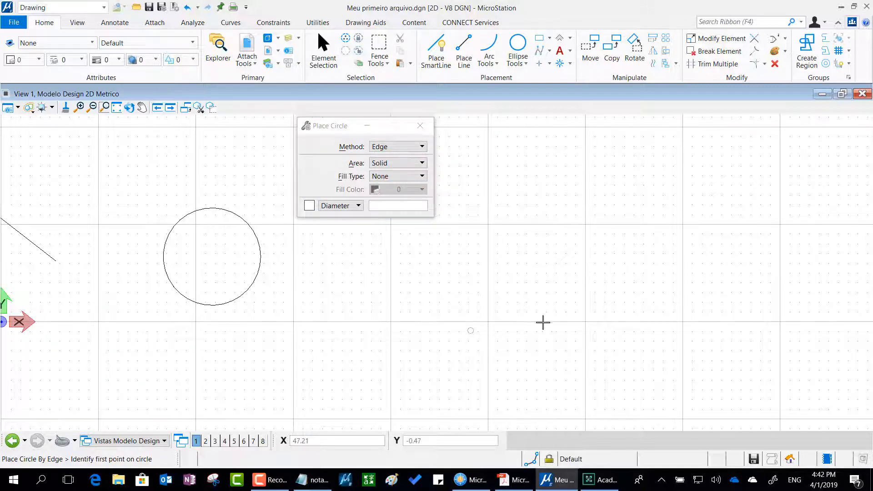
left_click(431, 265)
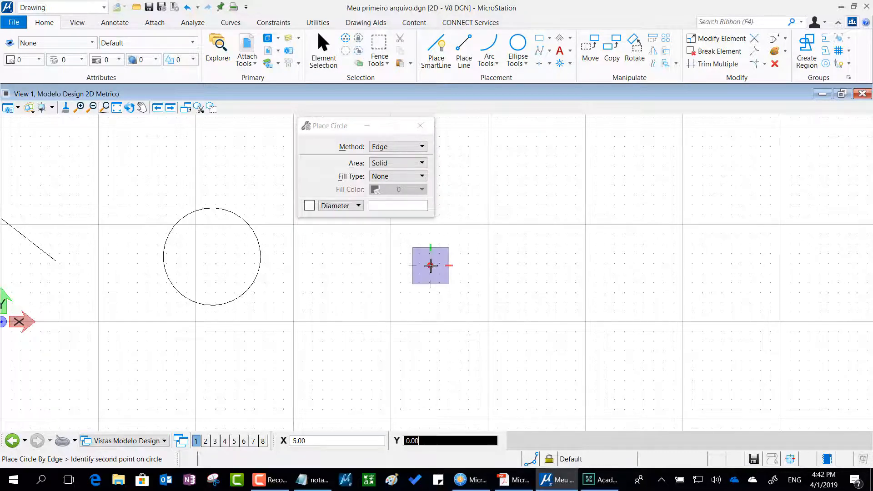
left_click(499, 331)
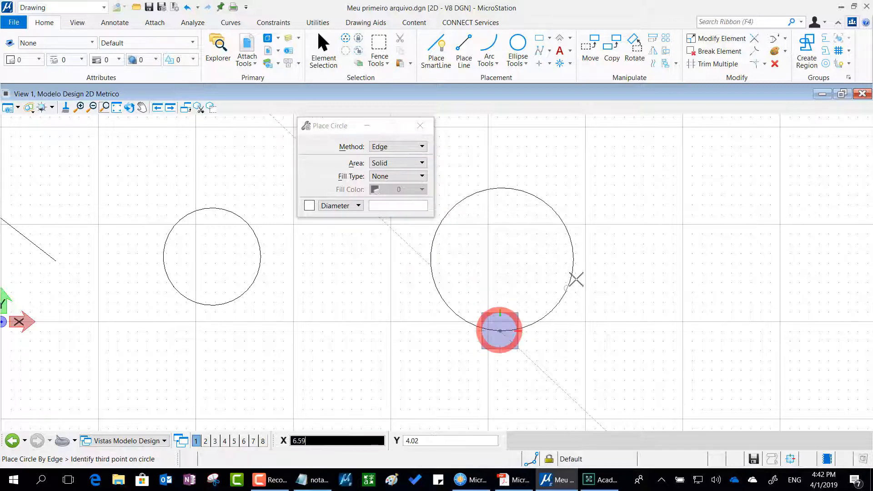
left_click(543, 223)
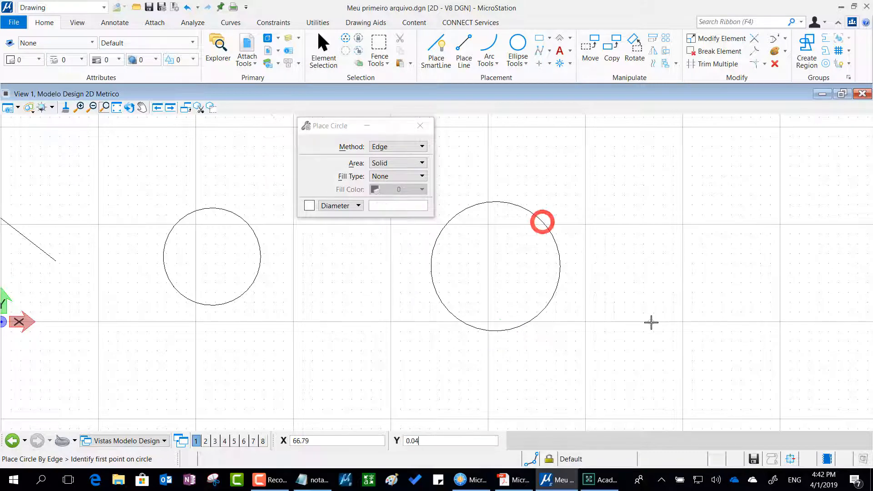
Place a third circle about 14.7 in diameter beside the other two using the Diameter method.
middle_click_drag(681, 277, 540, 287)
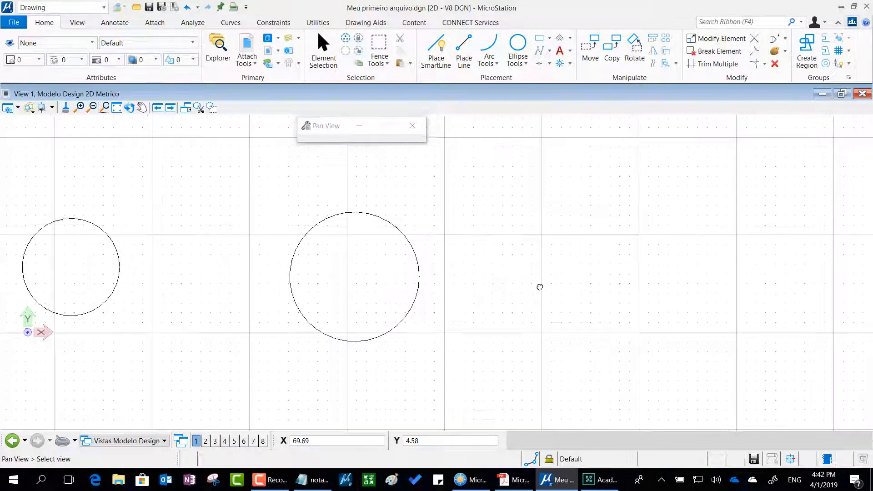
left_click_drag(339, 126, 535, 97)
left_click(615, 120)
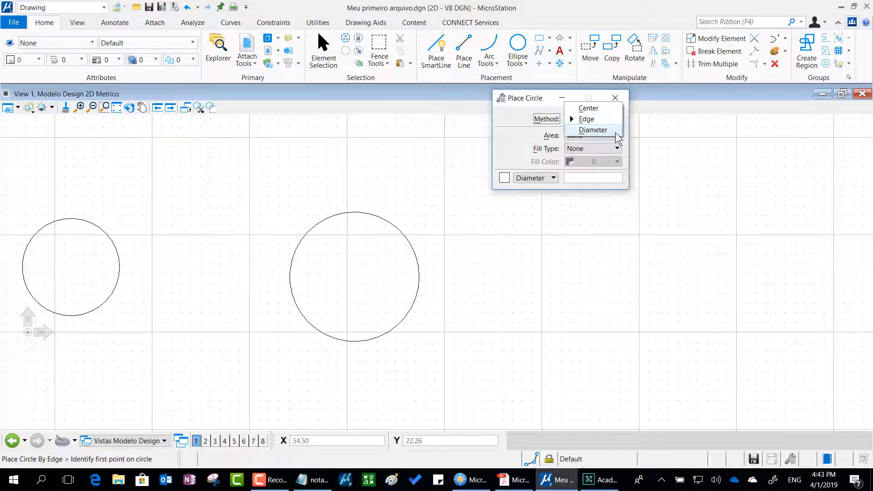
left_click(616, 130)
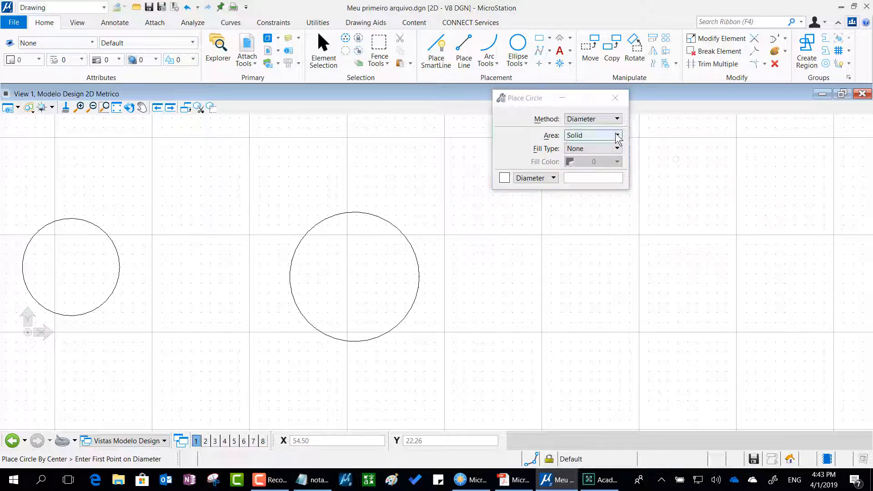
left_click(514, 277)
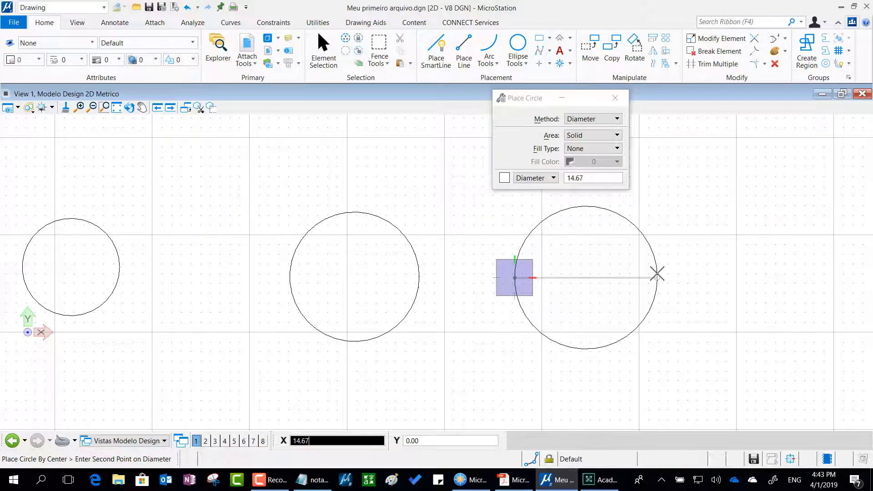
left_click(657, 274)
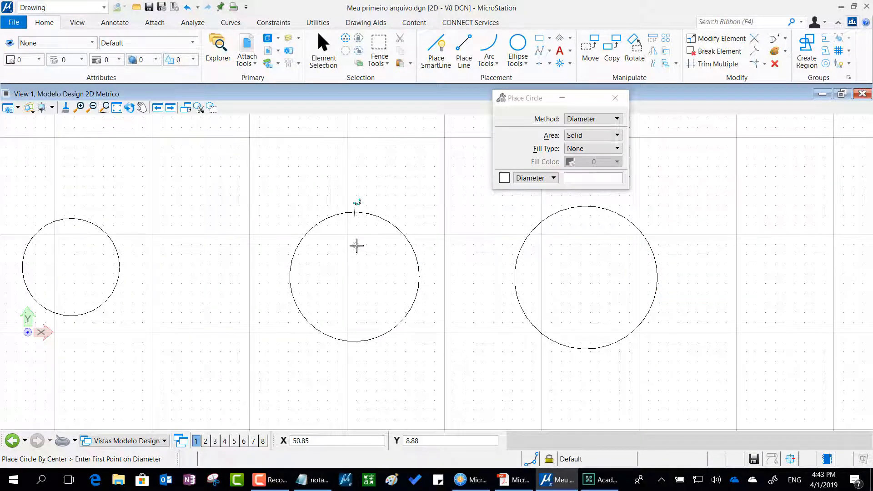
middle_click_drag(357, 246, 449, 236)
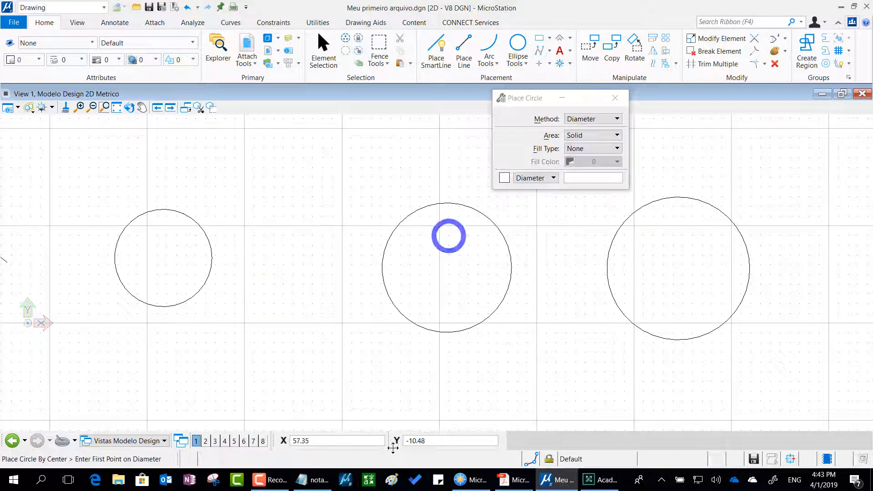
Switch to the notas.txt notes in Notepad, highlight each of the three recipe lines, and return to MicroStation.
left_click(305, 480)
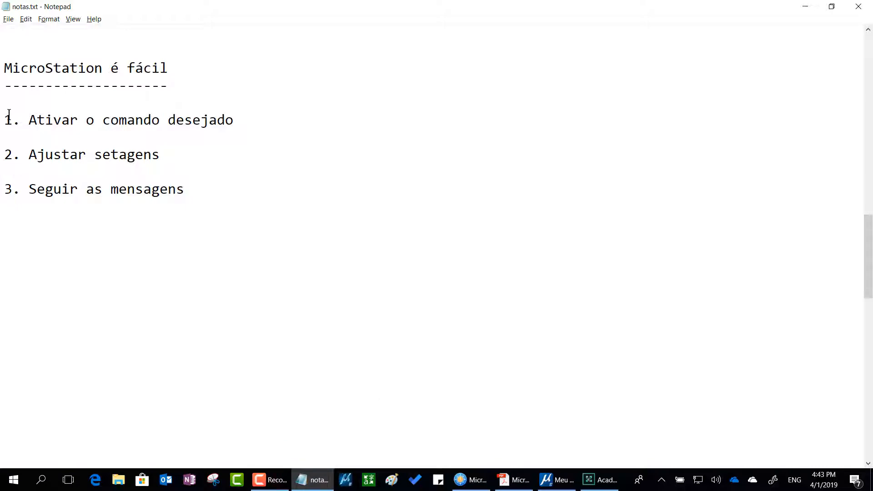
left_click_drag(6, 120, 252, 124)
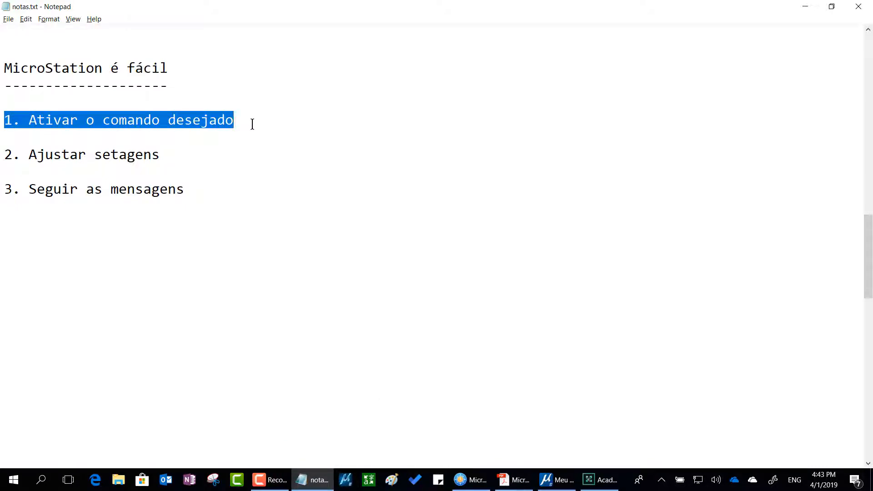
left_click_drag(5, 155, 171, 145)
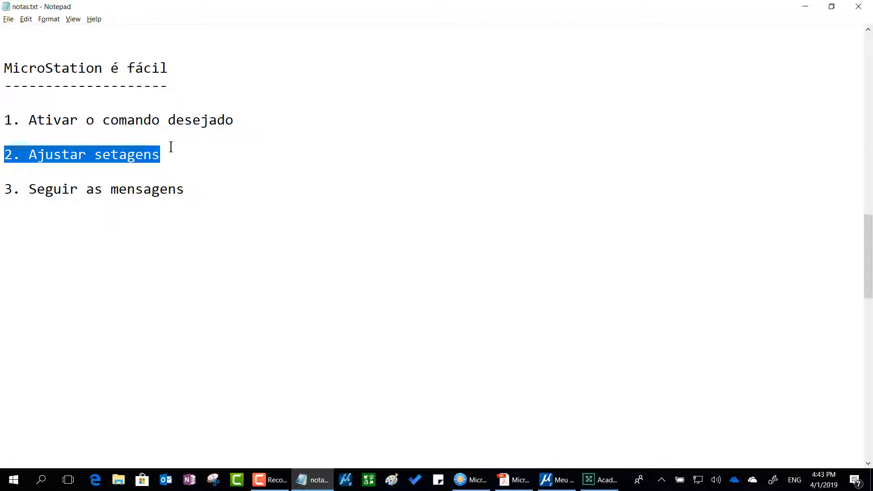
left_click_drag(5, 188, 206, 191)
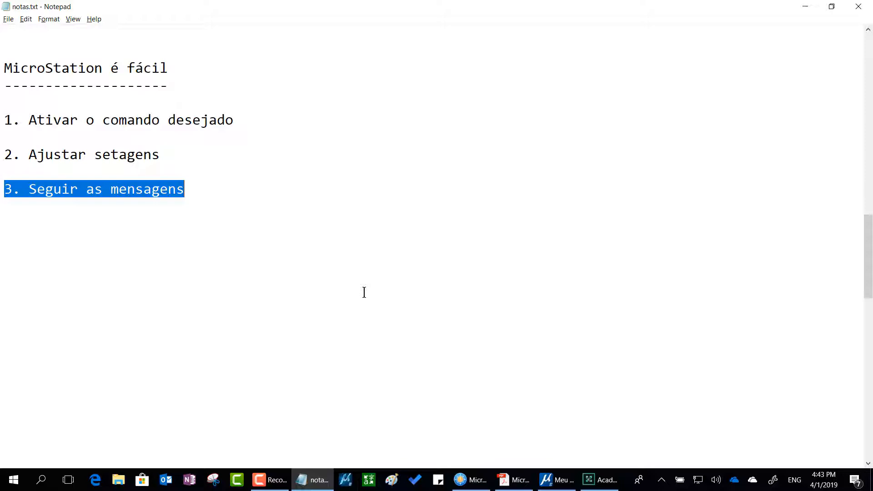
key("alt+Tab")
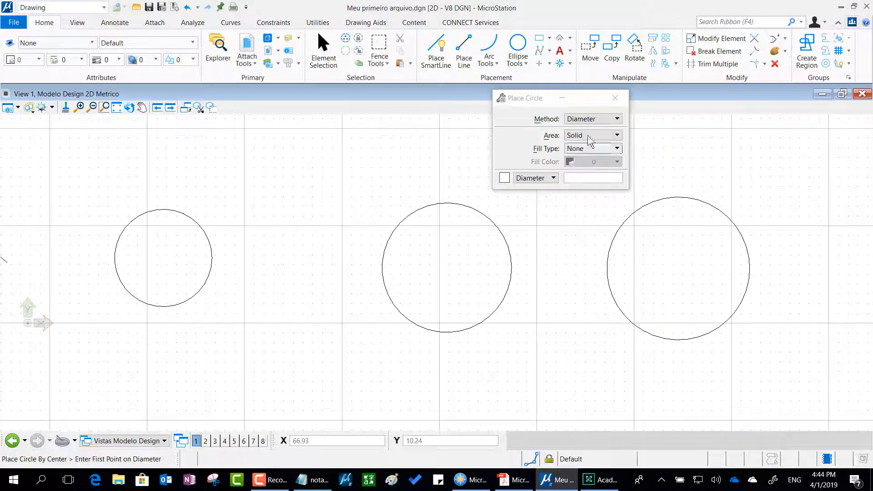
left_click_drag(535, 101, 556, 99)
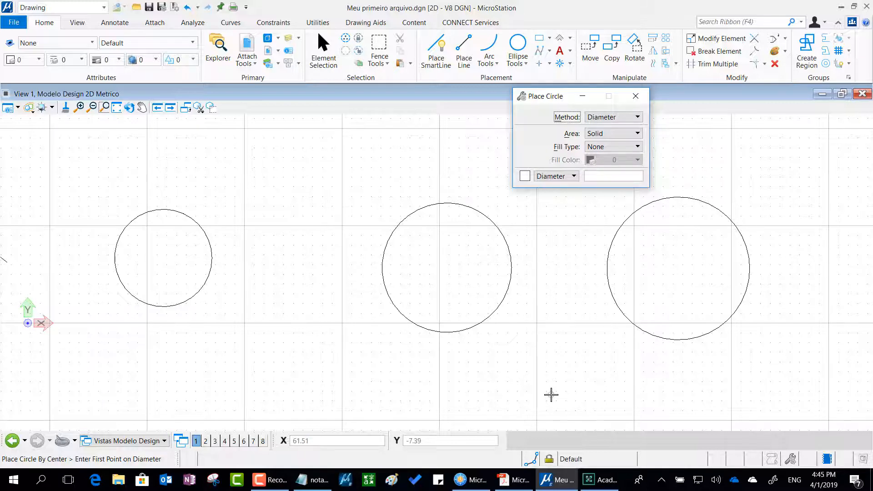
Switch to the MicroStation Essential PDF in Acrobat Reader, review the Receita básica page and the drawing commands title page, and move its window away.
key("alt+Tab")
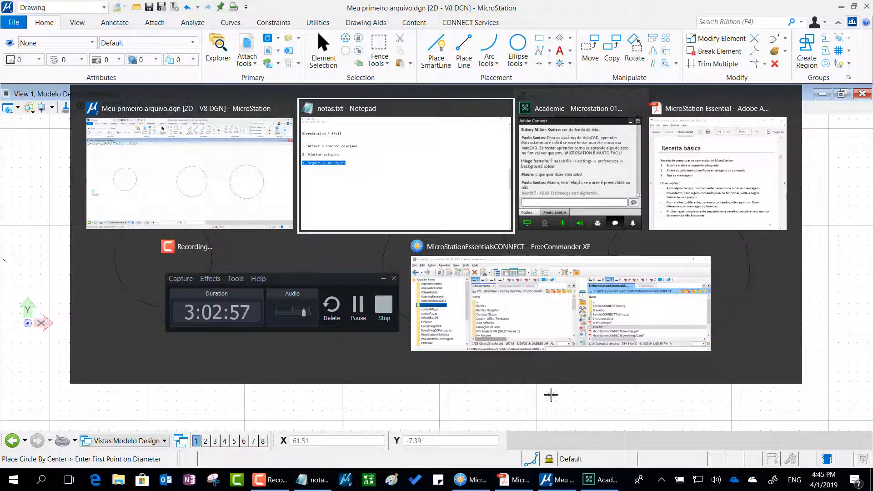
key("alt+Tab")
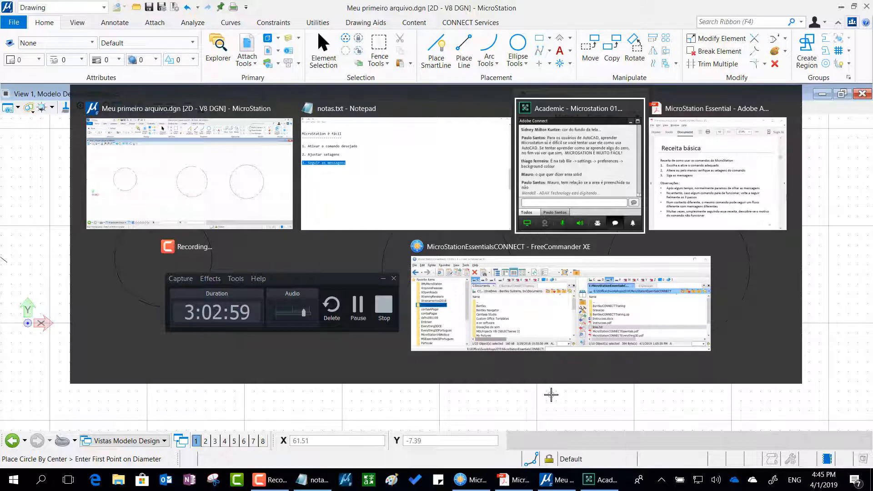
key("alt+Tab")
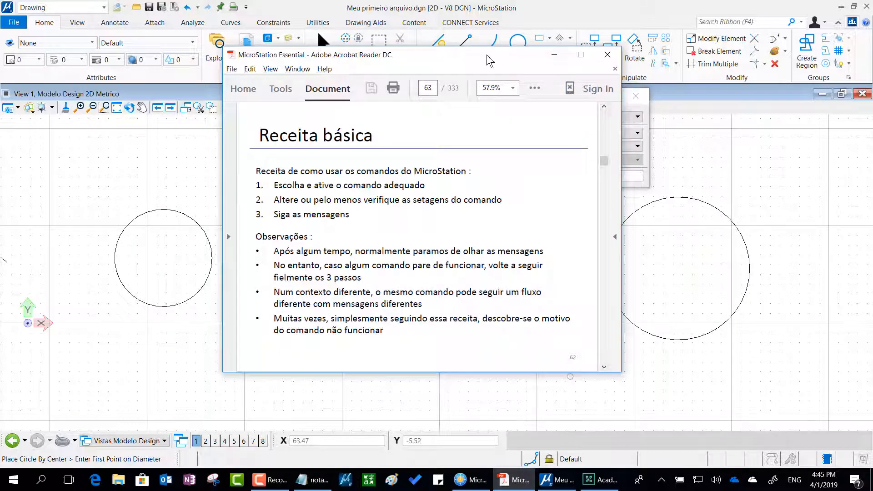
left_click_drag(487, 54, 872, 95)
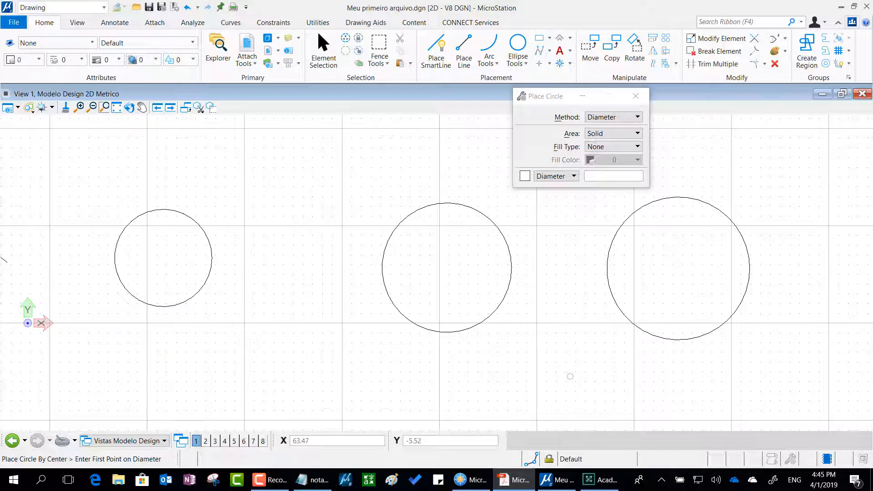
left_click_drag(872, 86, 467, 67)
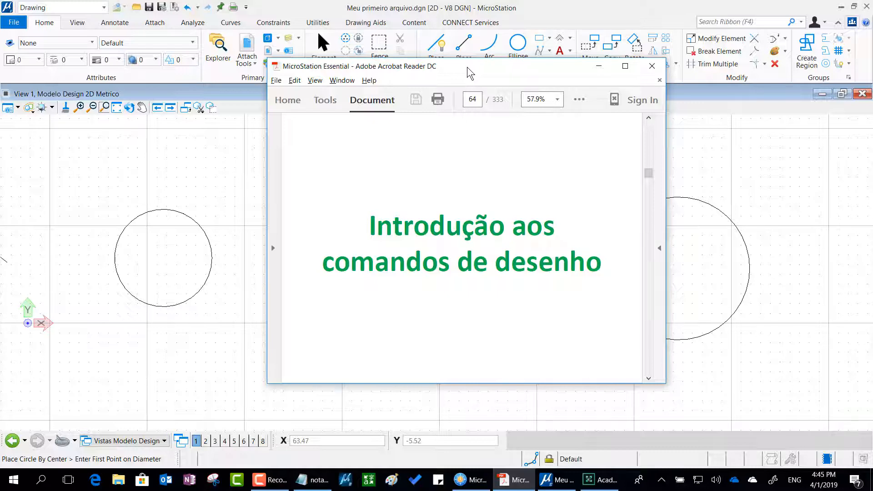
left_click_drag(467, 67, 872, 114)
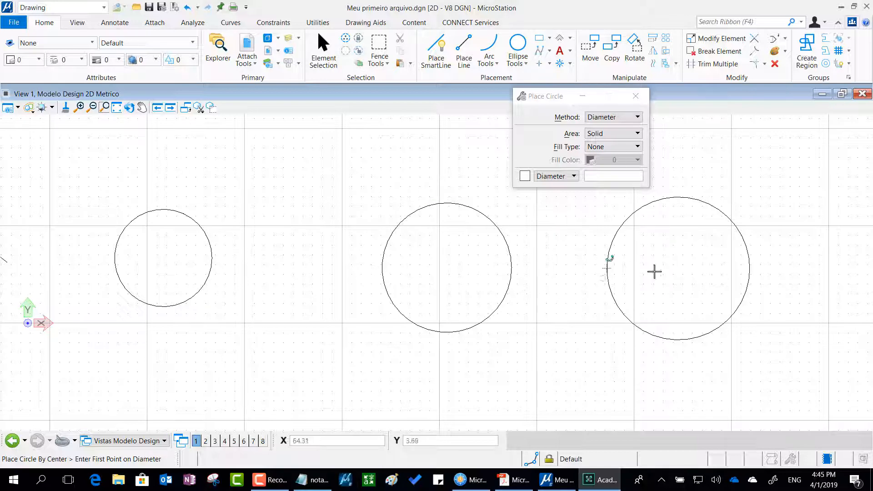
Place a block about 11.4 wide and 7.8 high in the empty area beyond the circles using the Orthogonal method.
left_click(780, 270)
middle_click_drag(764, 280, 292, 332)
mouse_move(476, 322)
middle_mouse_down()
mouse_move(399, 289)
mouse_move(277, 272)
middle_mouse_up()
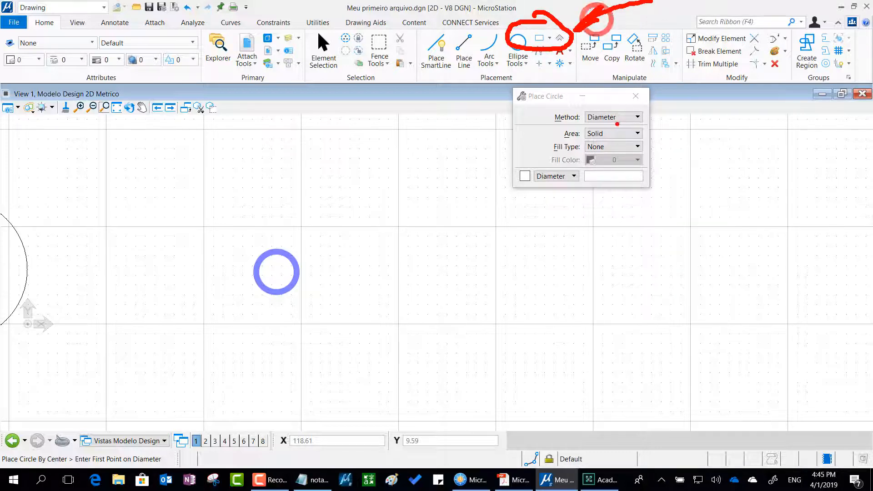
left_click(542, 38)
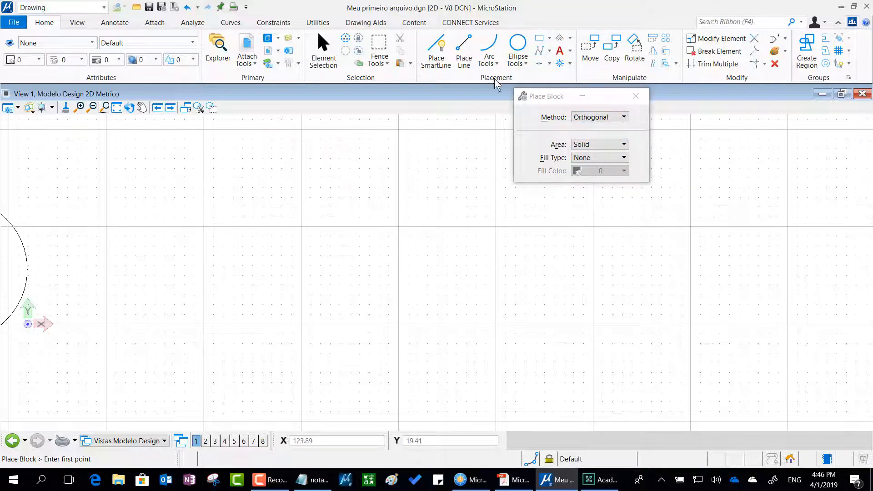
left_click_drag(547, 101, 322, 111)
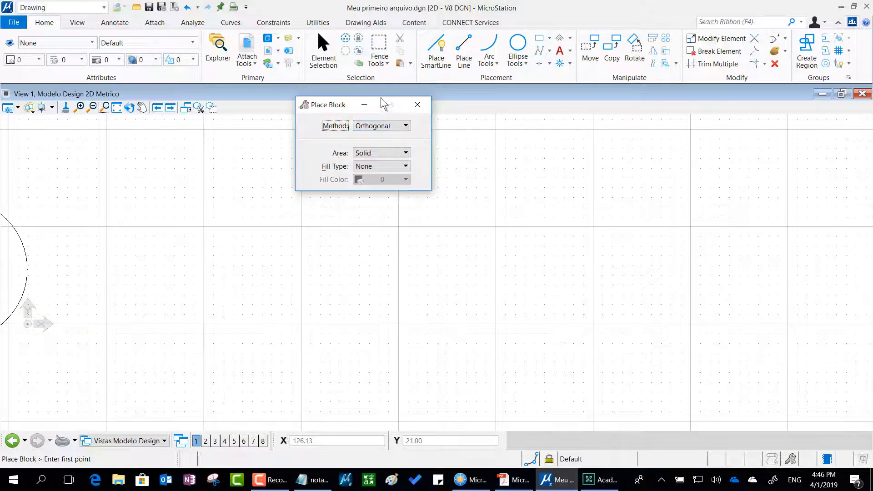
left_click(410, 127)
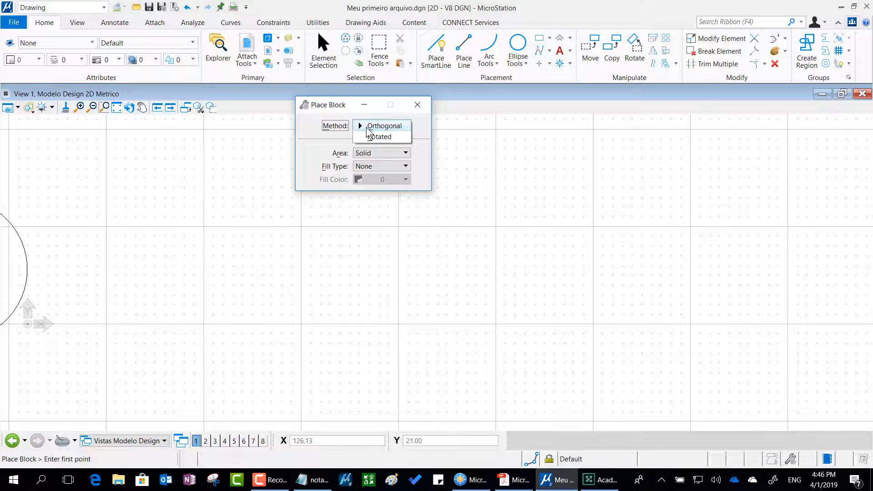
left_click(398, 128)
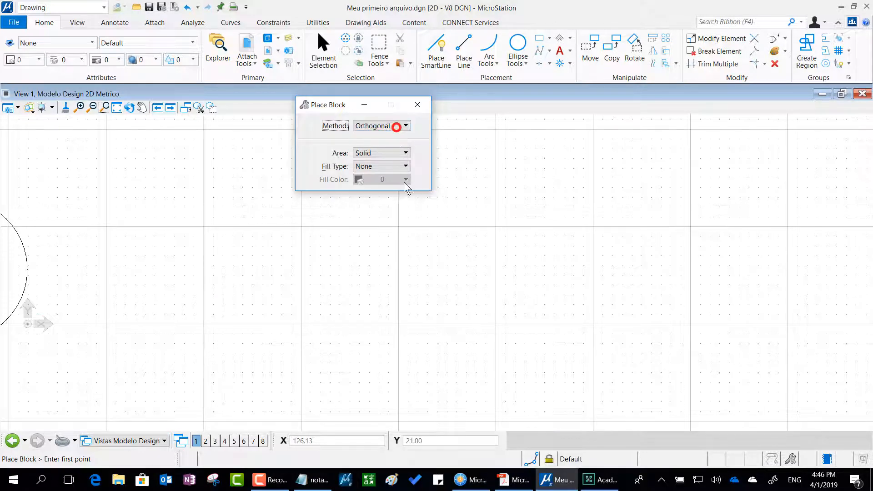
left_click(343, 324)
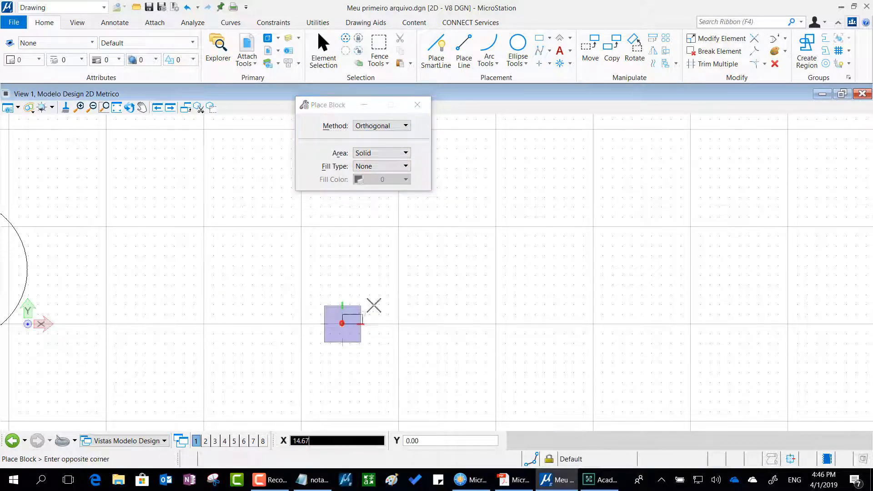
left_click(453, 248)
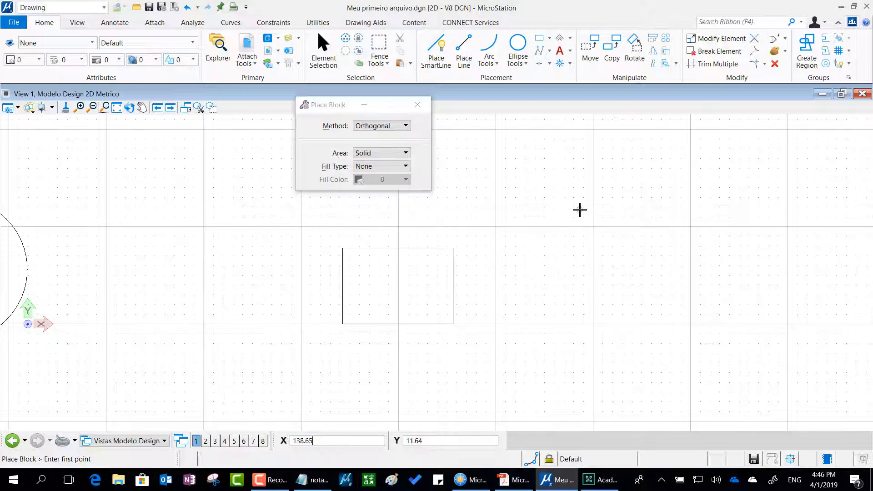
Place a tilted block with a base about 15.4 long and about 8 deep beside the first block using the Rotated method, then restore Orthogonal.
middle_click_drag(512, 298, 393, 296)
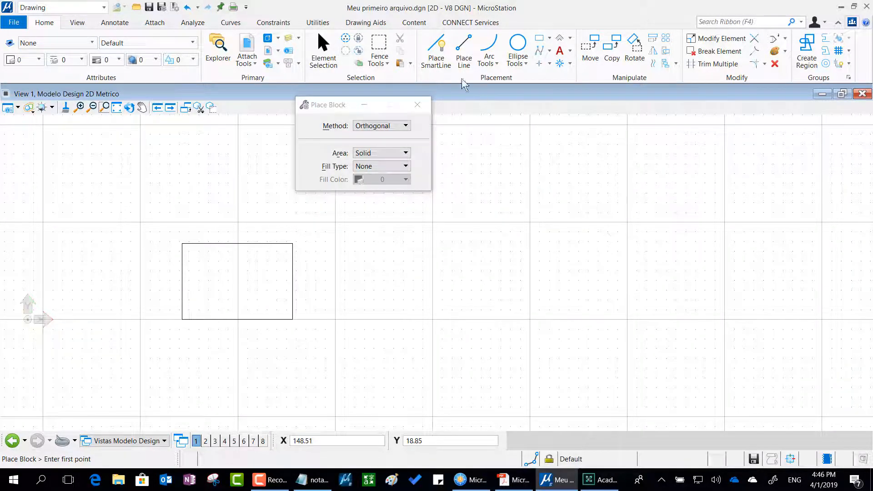
left_click(386, 126)
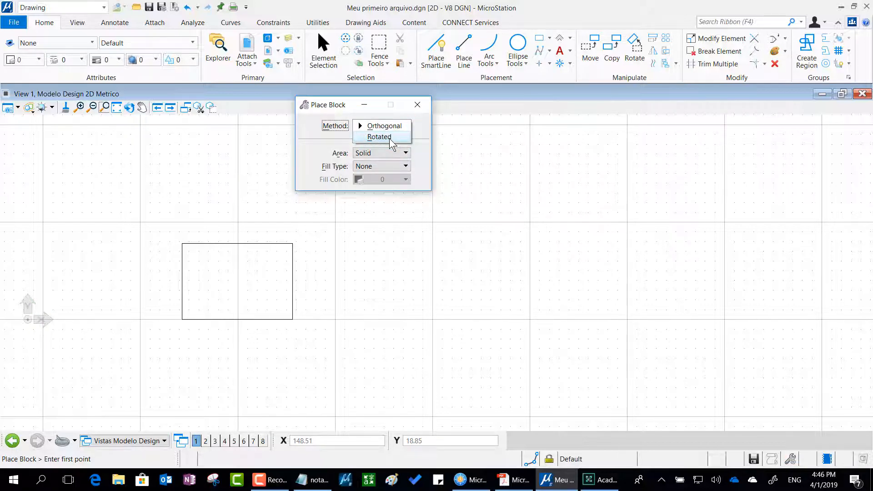
left_click(390, 138)
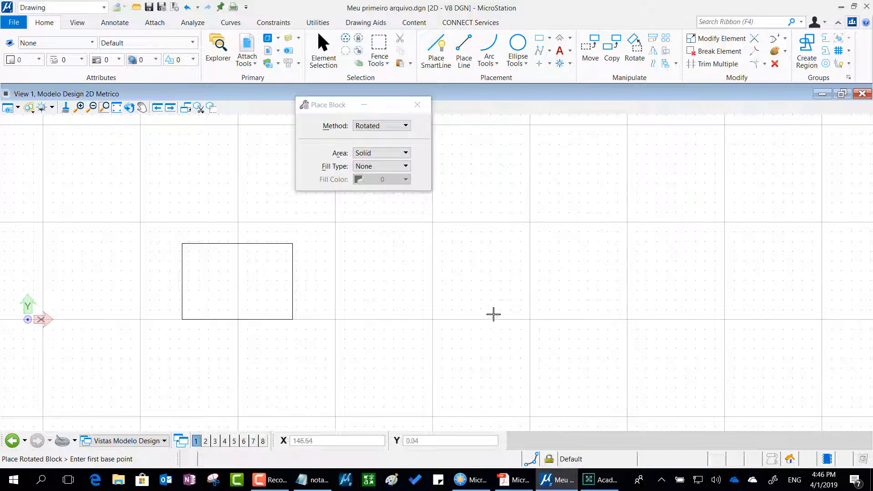
left_click(453, 313)
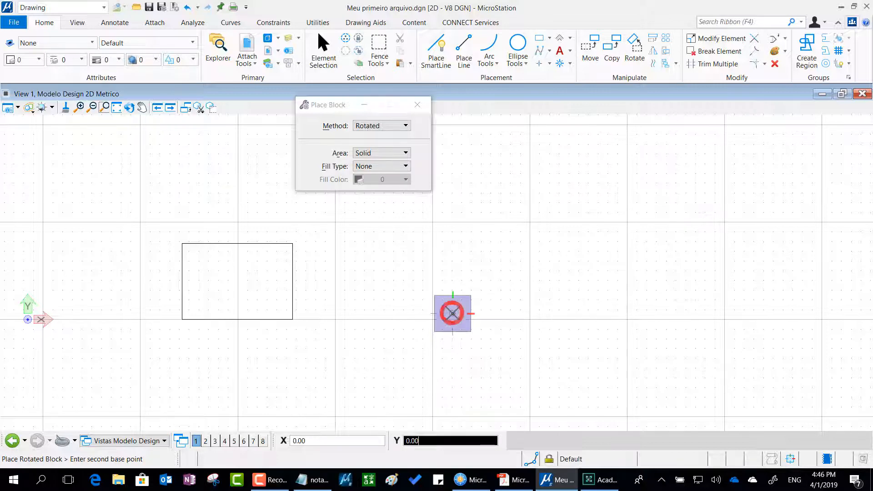
left_click(586, 246)
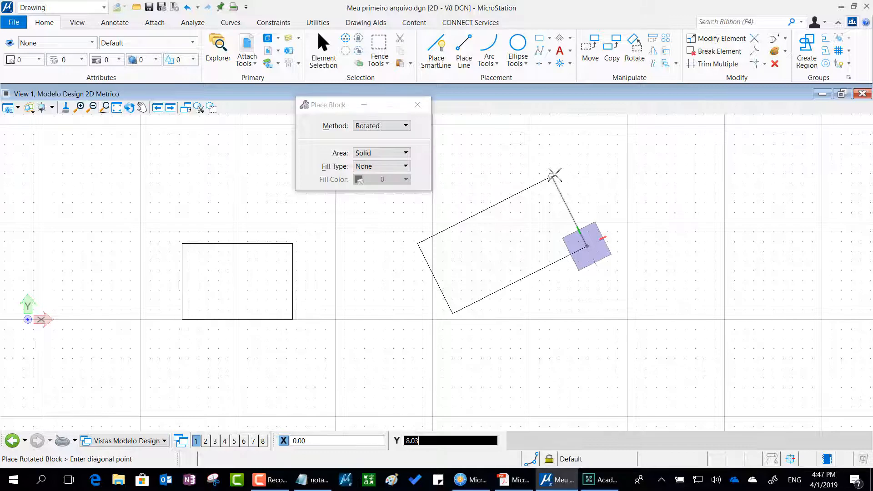
left_click(554, 174)
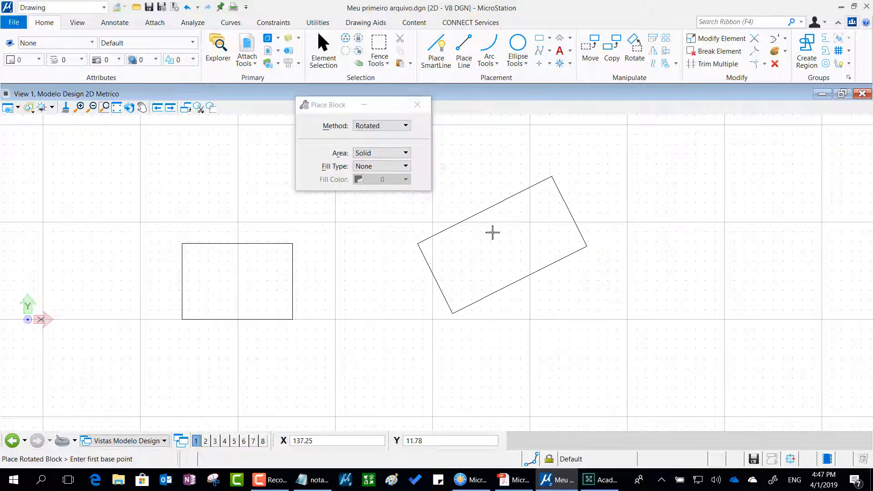
left_click(381, 126)
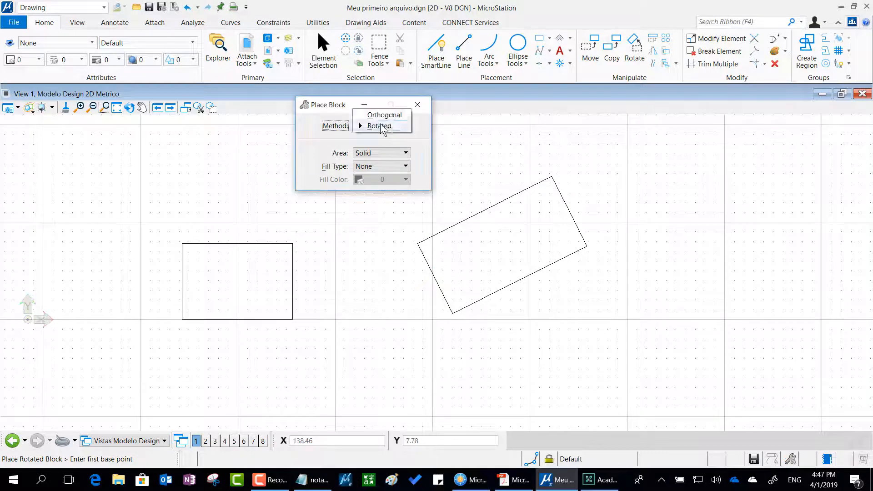
left_click(385, 114)
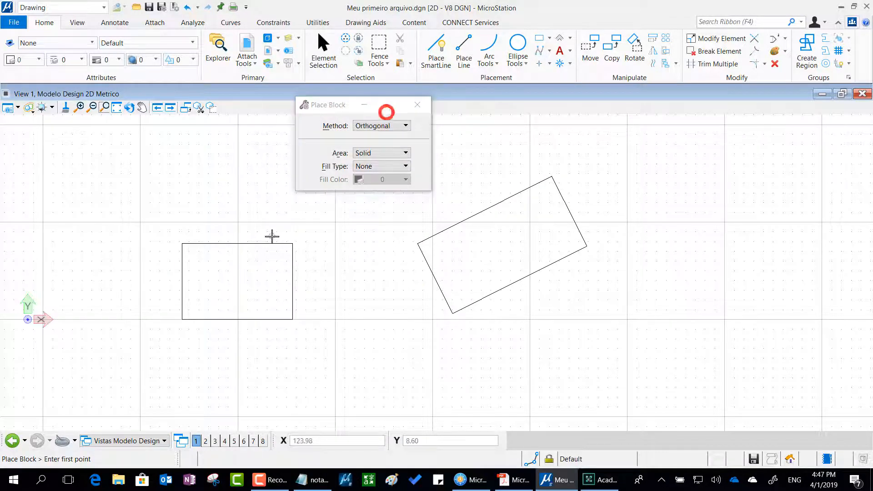
Set up Place Circle over an empty area of the drawing with the Center method and sizing by Radius.
key("alt+Tab")
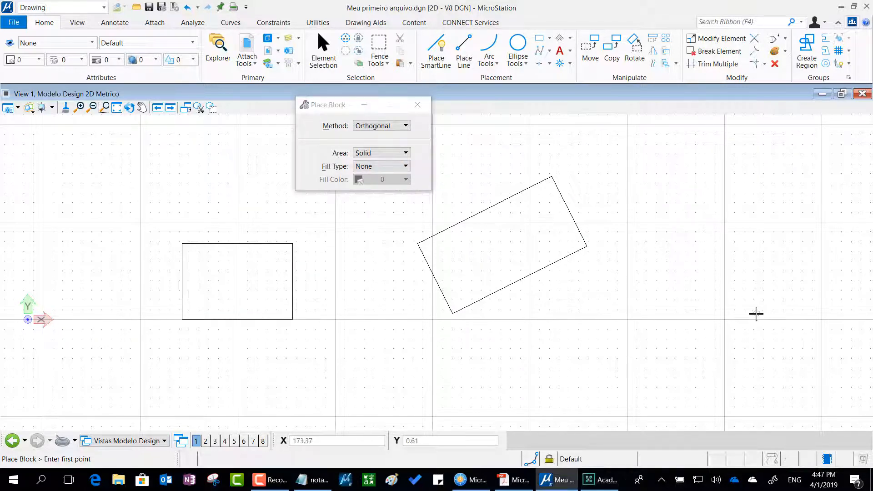
middle_click_drag(749, 312, 434, 332)
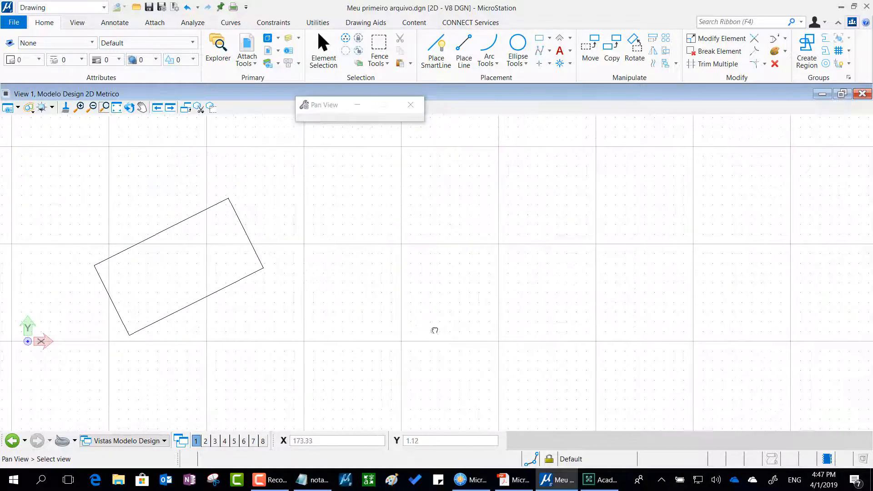
middle_click_drag(696, 280, 392, 300)
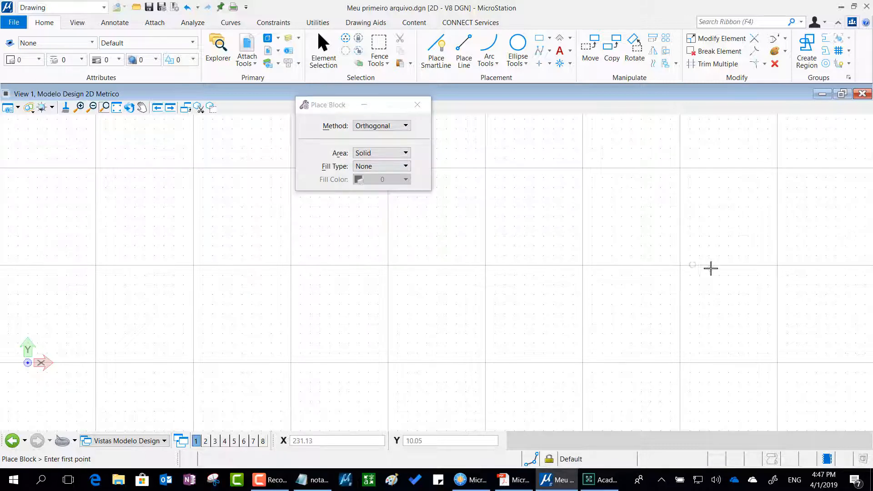
left_click(523, 44)
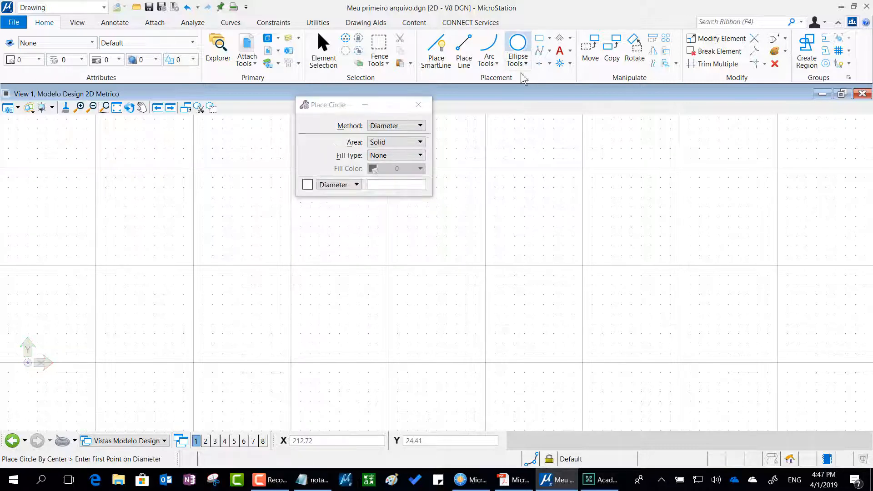
left_click(521, 41)
left_click_drag(489, 130, 606, 124)
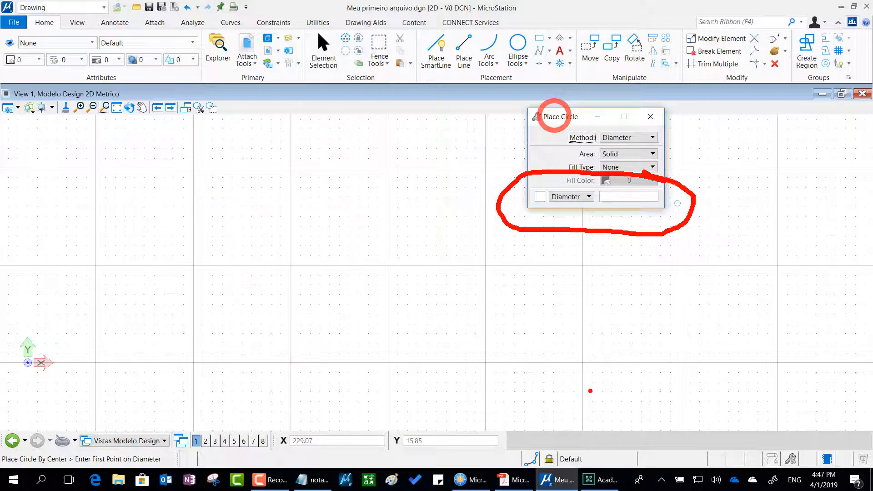
left_click(625, 138)
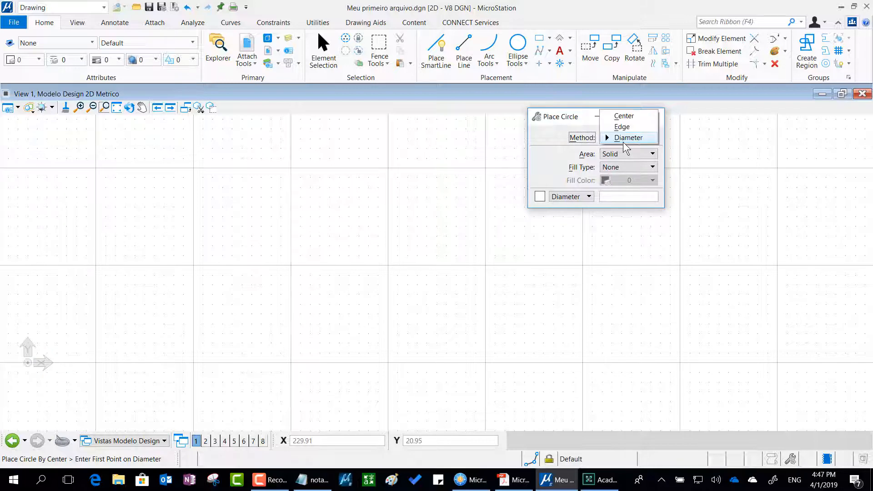
left_click(625, 117)
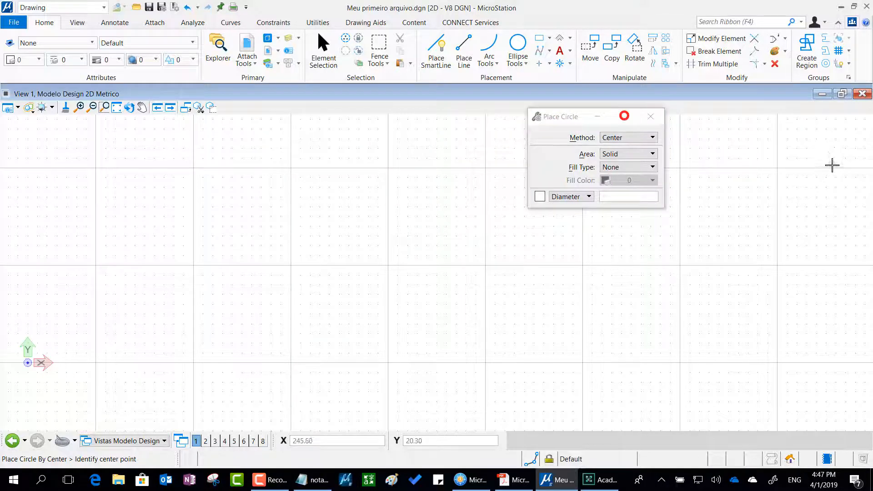
left_click(585, 198)
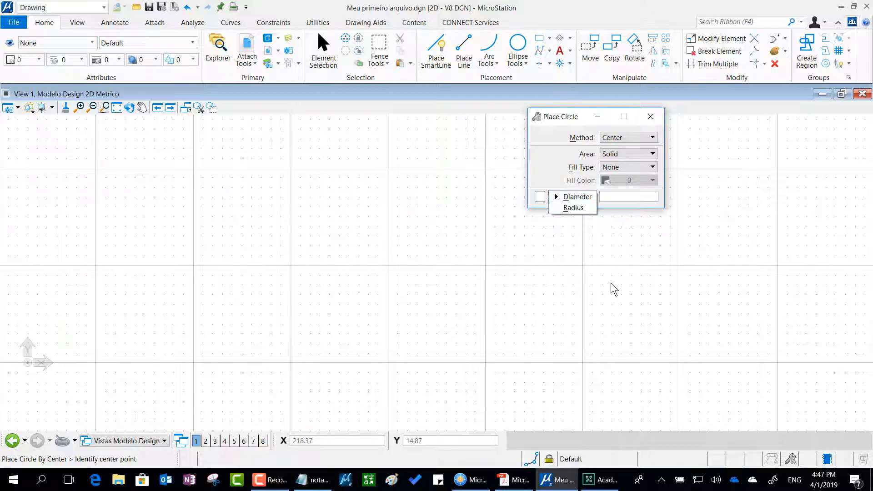
left_click(574, 209)
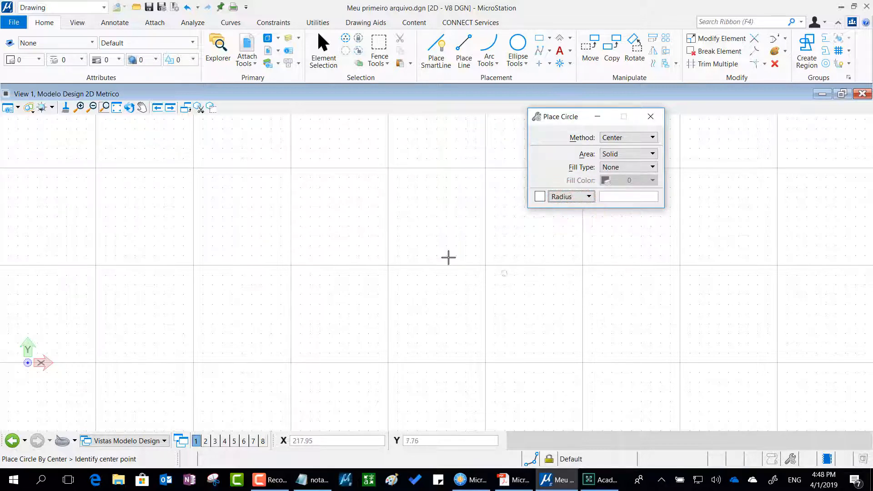
left_click(436, 277)
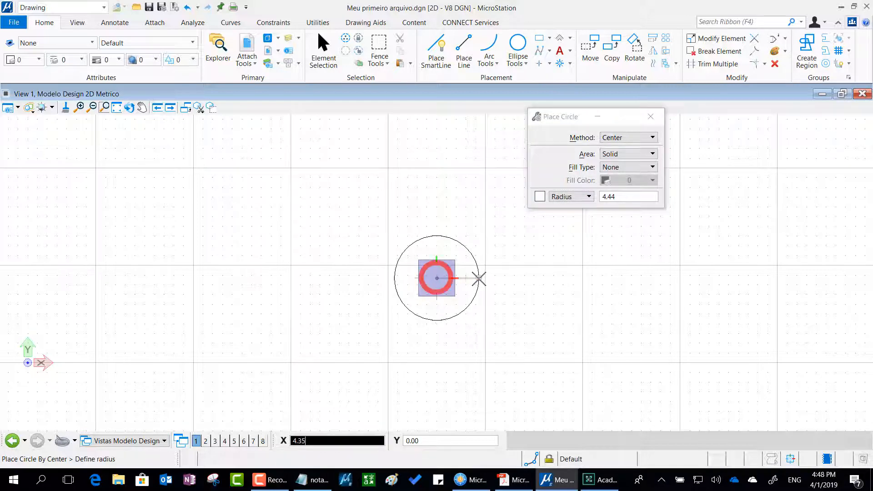
right_click(479, 279)
right_click(636, 281)
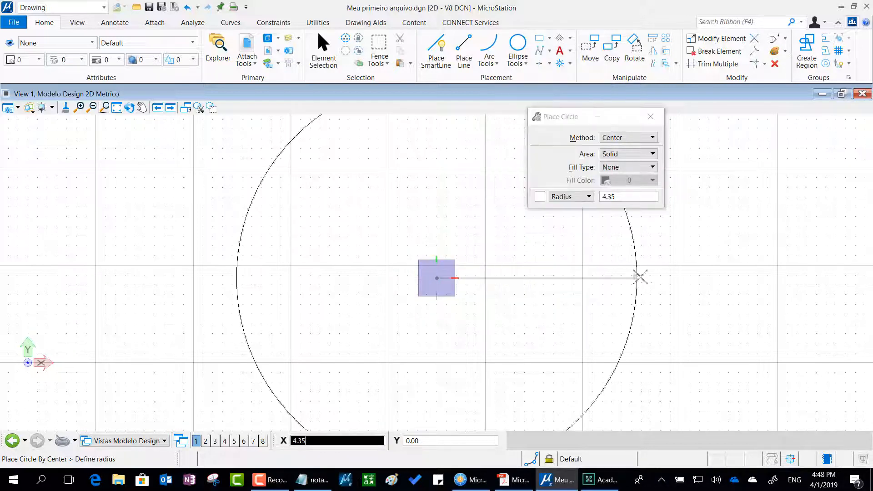
Set the circle radius to 5.00 and place the circle in the empty area by its center.
left_click(614, 199)
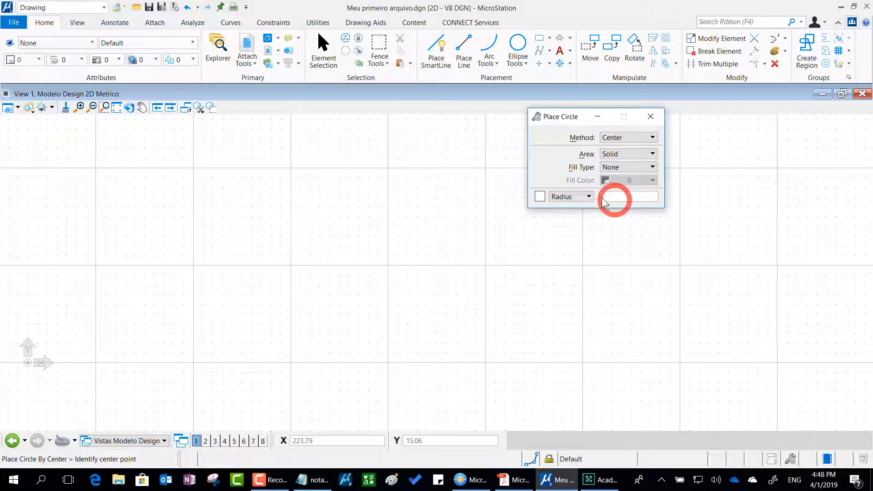
left_click(608, 197)
key("Tab")
key("ctrl+2")
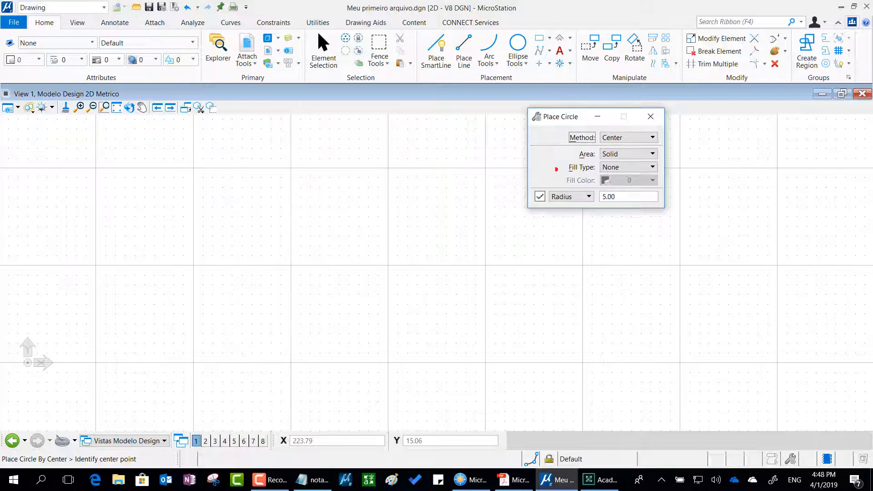
mouse_move(537, 179)
left_mouse_down()
mouse_move(523, 220)
mouse_move(567, 218)
mouse_move(564, 176)
left_mouse_up()
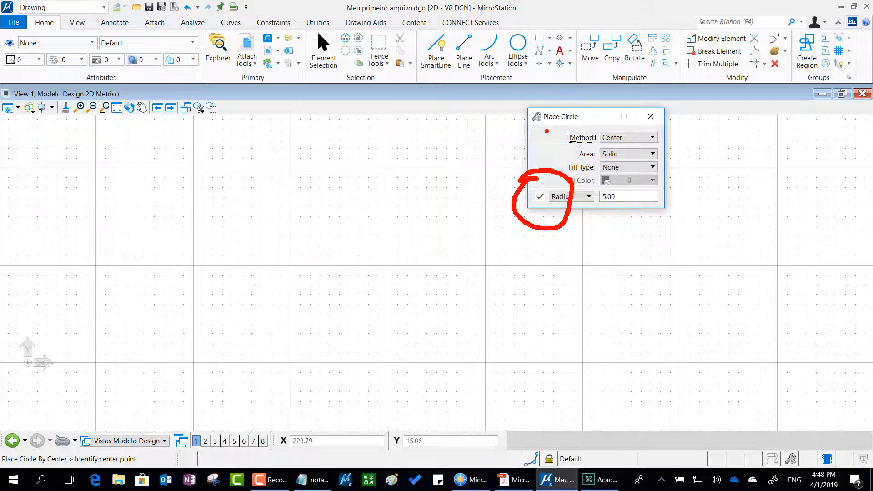
left_click_drag(547, 131, 529, 167)
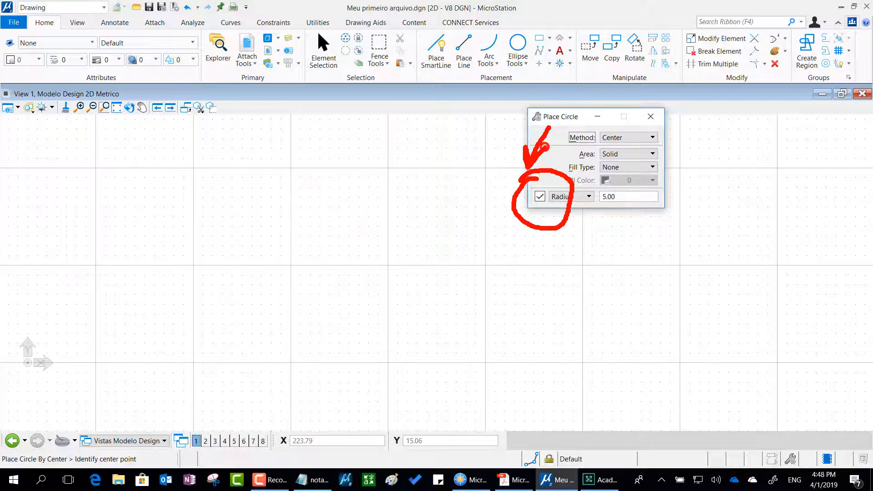
key("Escape")
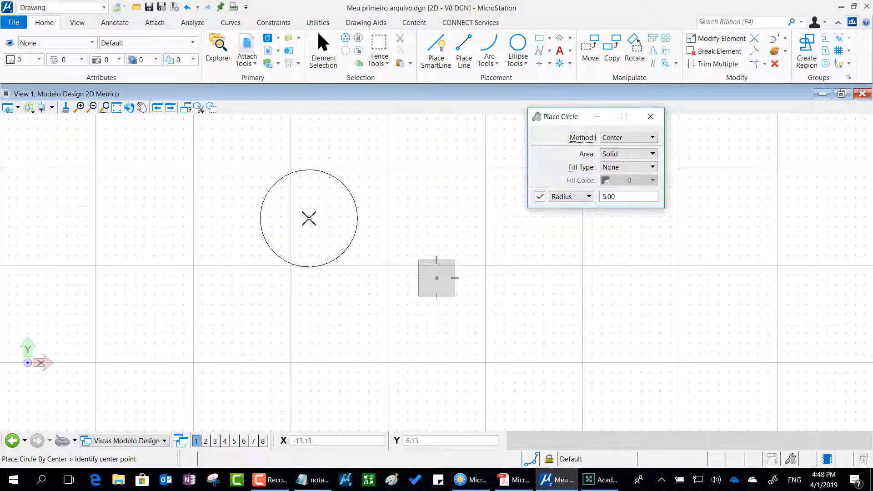
left_click(317, 247)
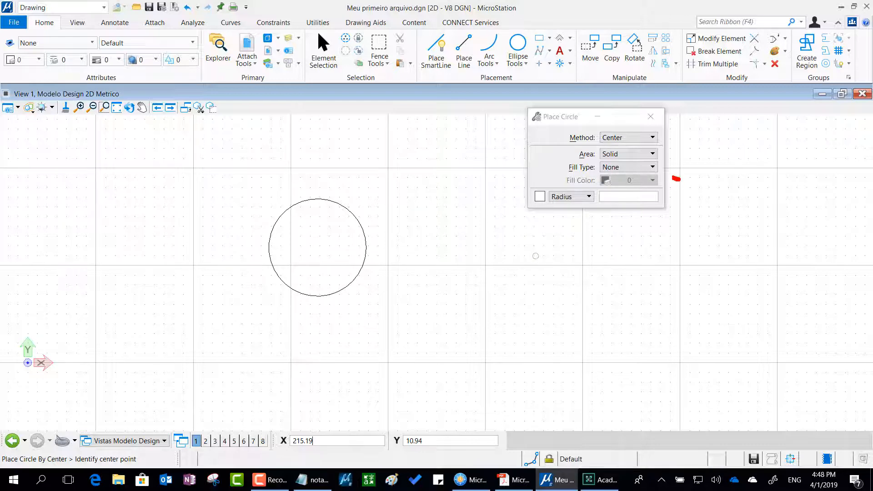
Set the radius to 6.00 and place a second circle level with the first, its center about 15.8 away.
mouse_move(677, 179)
left_mouse_down()
mouse_move(548, 166)
mouse_move(507, 221)
mouse_move(612, 234)
mouse_move(695, 201)
mouse_move(660, 170)
left_mouse_up()
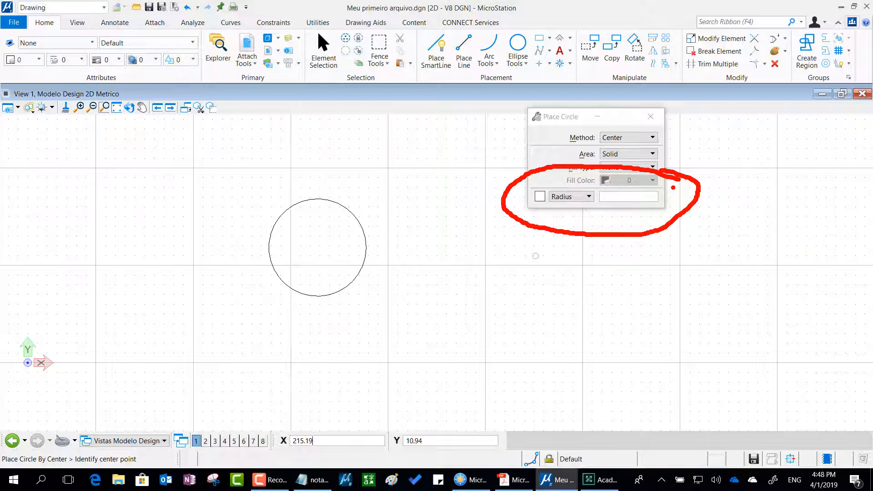
key("Escape")
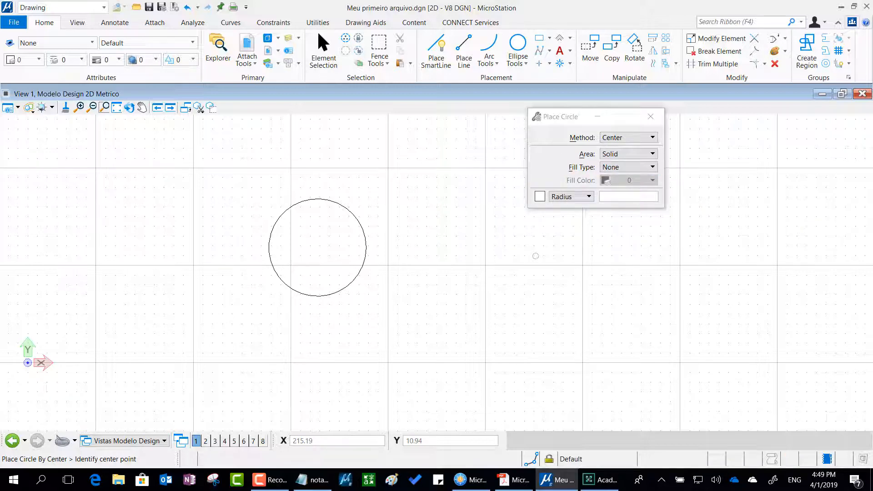
middle_click_drag(329, 251, 232, 336)
left_click_drag(553, 120, 413, 117)
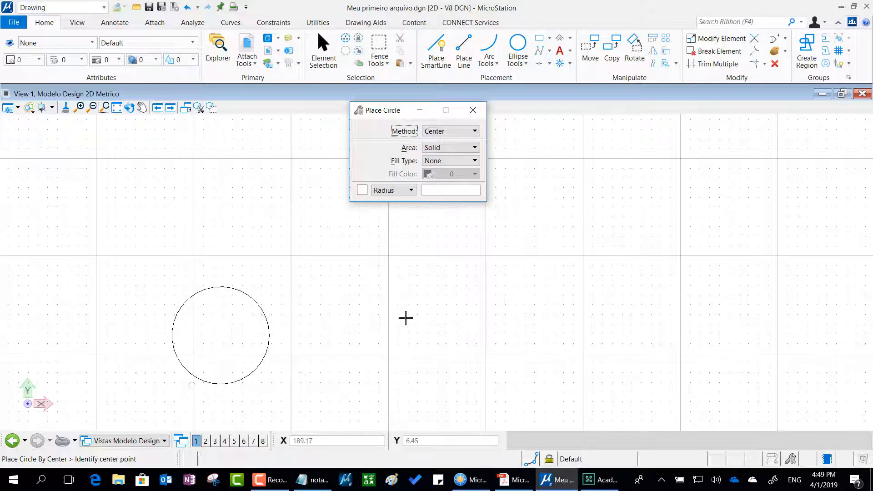
left_click(438, 190)
key("Return")
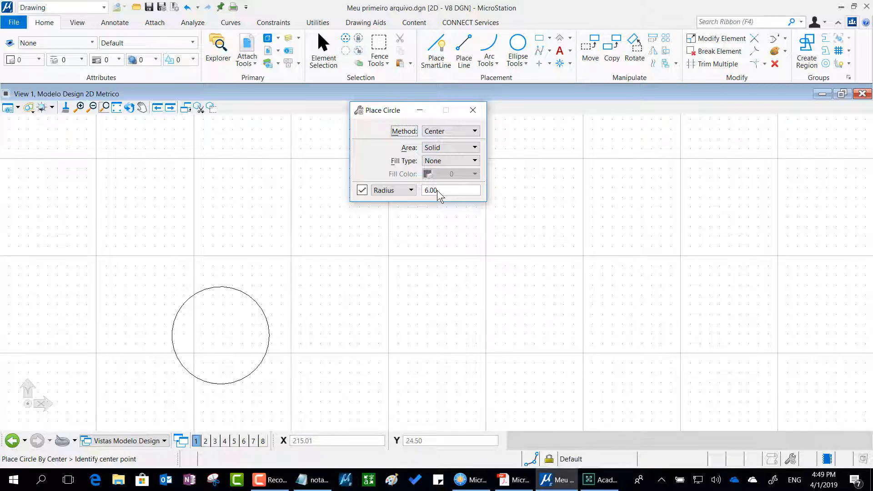
left_click(374, 332)
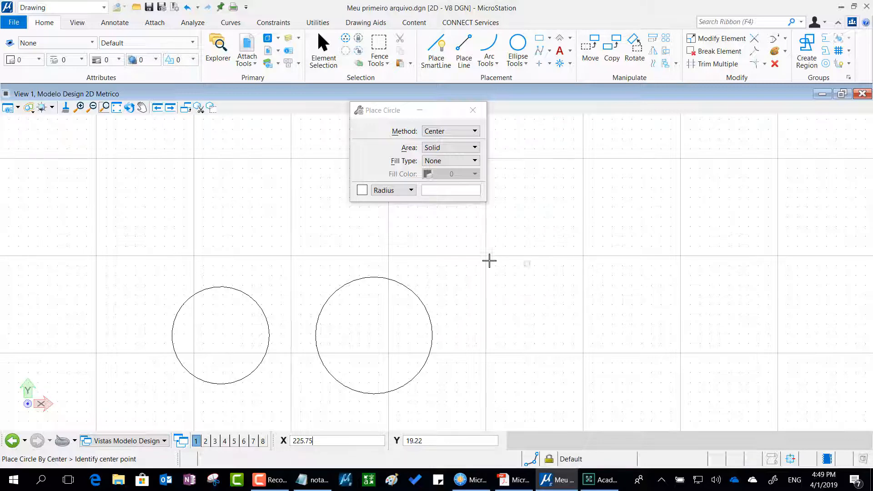
Lock the radius at 4.00 and place six circles in an overlapping ring beside the two larger circles.
left_click(363, 191)
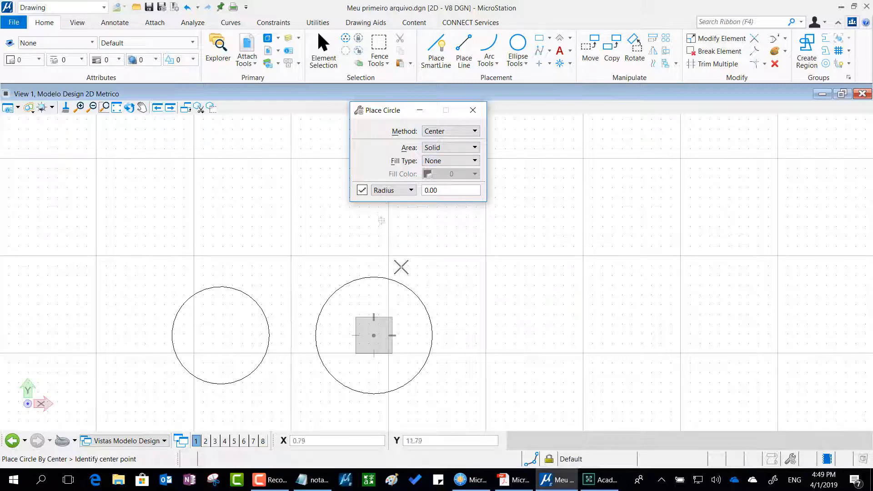
double_click(434, 193)
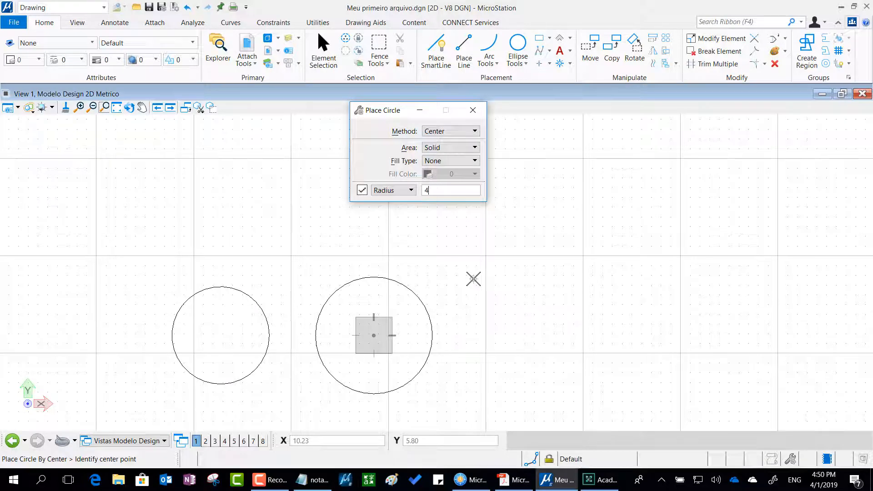
type("4")
key("Tab")
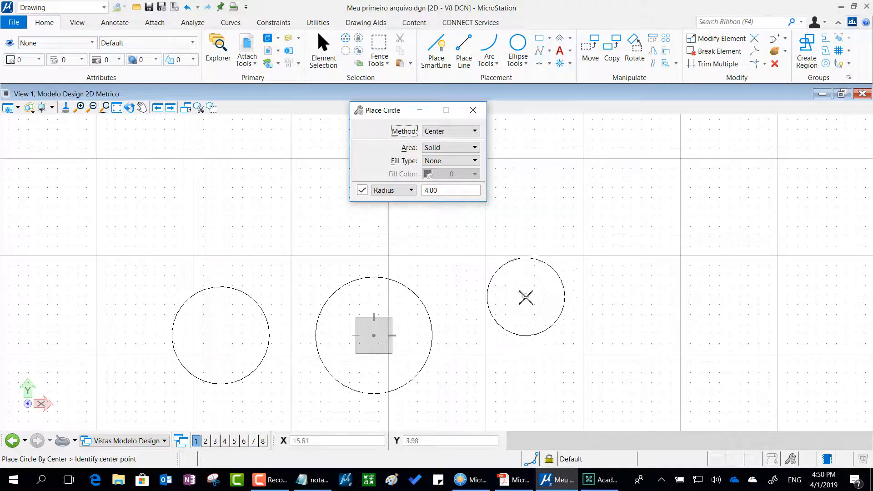
left_click(514, 316)
left_click(566, 341)
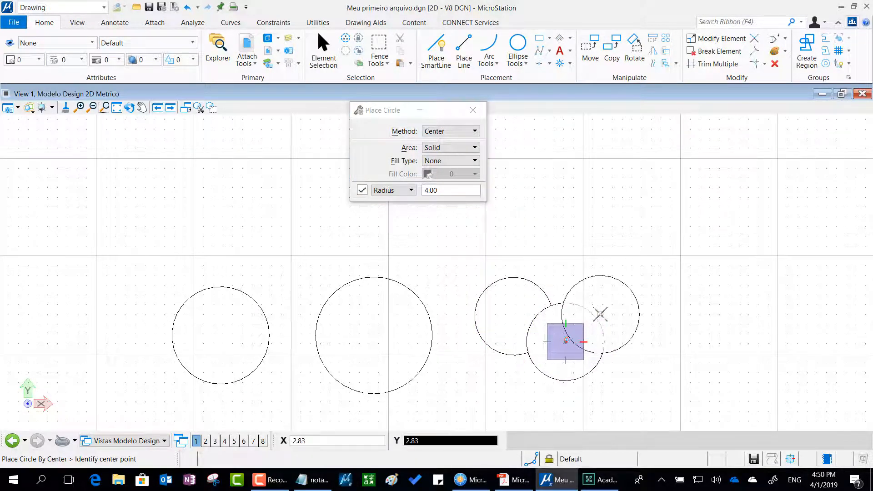
left_click(600, 314)
left_click(635, 271)
left_click(601, 227)
left_click(535, 226)
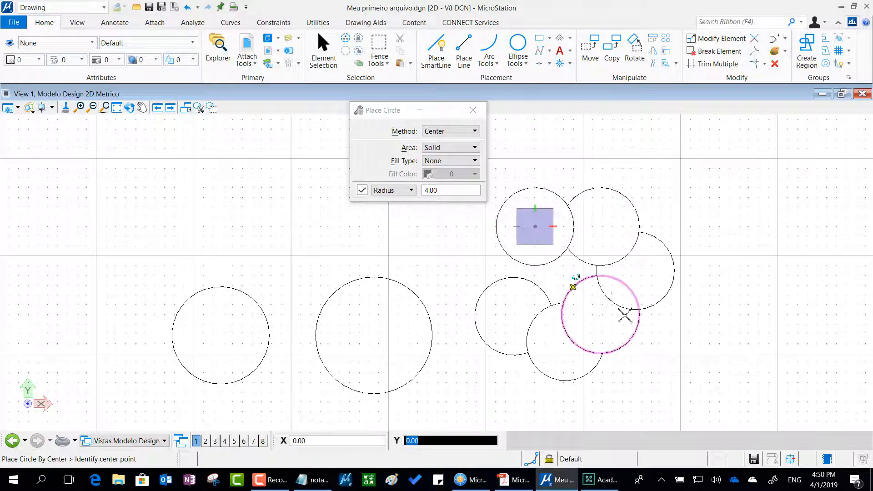
Place further circles with the locked 4.00 radius, overlapping and extending the existing cluster toward the upper right.
left_click(573, 287)
left_click(640, 322)
left_click(716, 322)
left_click(740, 272)
left_click(748, 230)
left_click(680, 174)
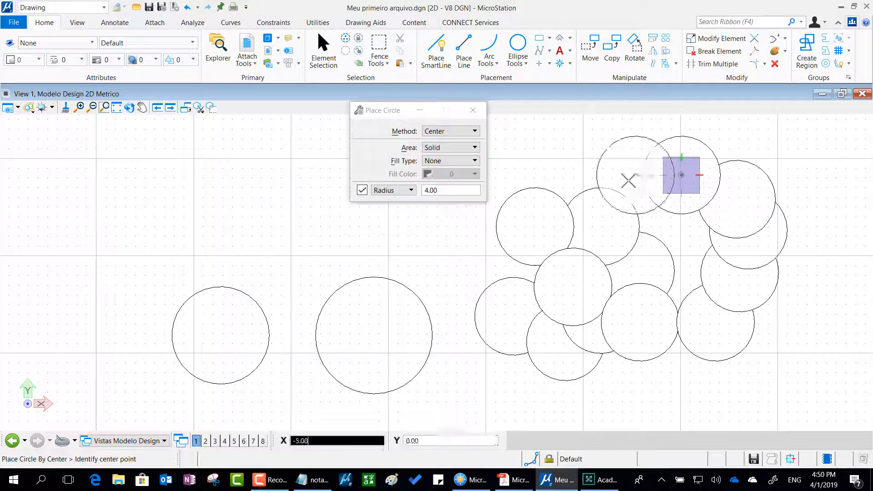
left_click(649, 224)
left_click(701, 245)
Place more circles of radius 4.00, mostly spaced apart, in the empty area right of the cluster, and end the command.
scroll(684, 346, "down", 2)
middle_click_drag(724, 344, 494, 345)
left_click(548, 322)
left_click(545, 291)
left_click(504, 264)
left_click(549, 235)
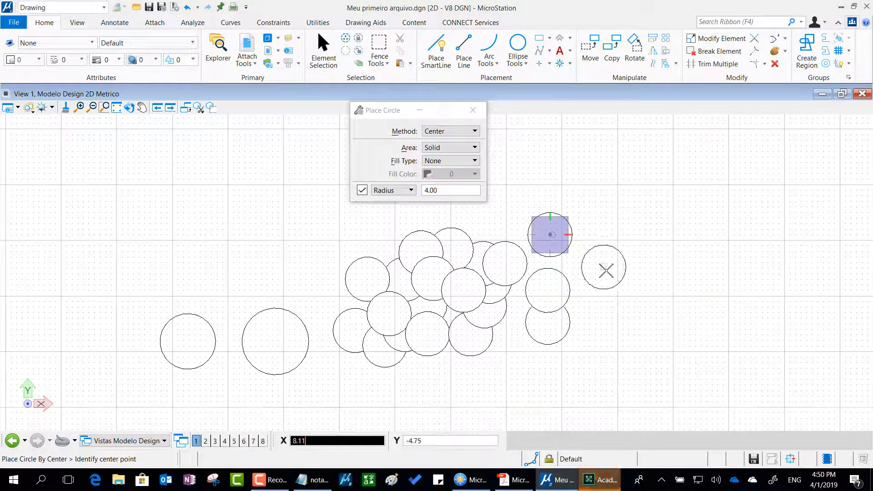
left_click(605, 269)
left_click(630, 314)
left_click(574, 370)
left_click(521, 383)
left_click(646, 390)
left_click(686, 246)
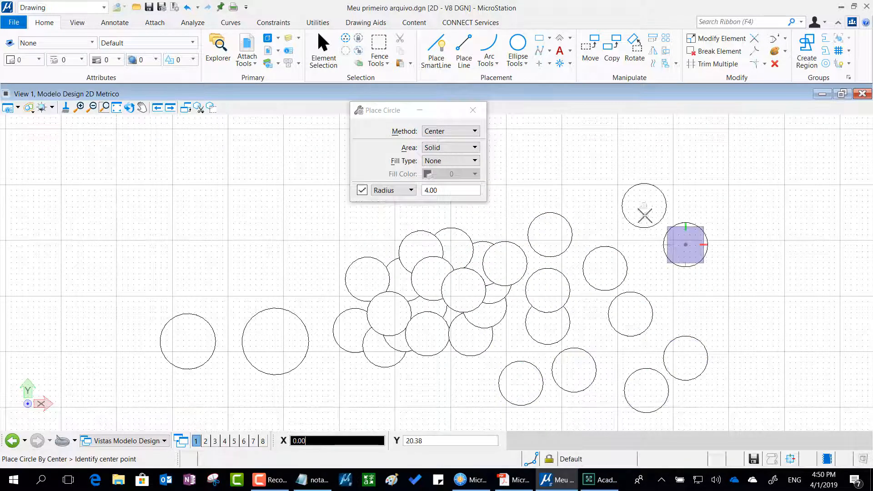
left_click(644, 206)
right_click(698, 300)
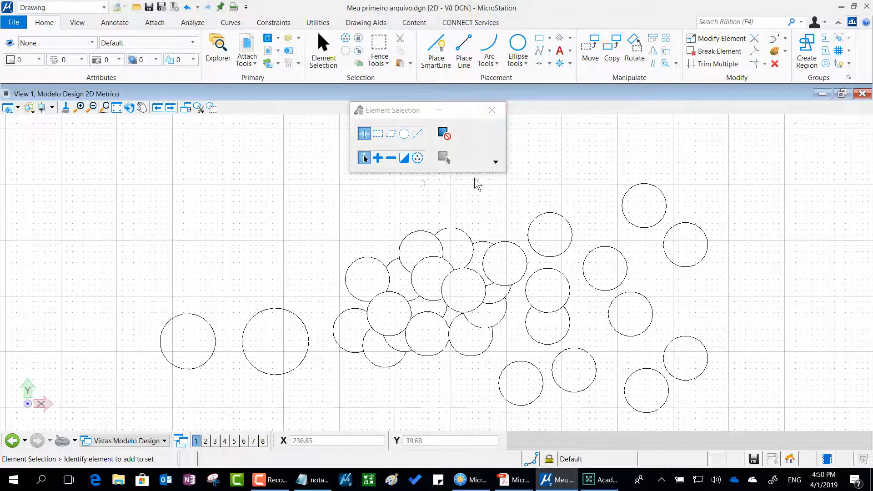
Move the tool settings window aside and compare the settings and messages of Place Circle and Place SmartLine without drawing anything.
right_click(573, 155)
left_click_drag(391, 111, 177, 138)
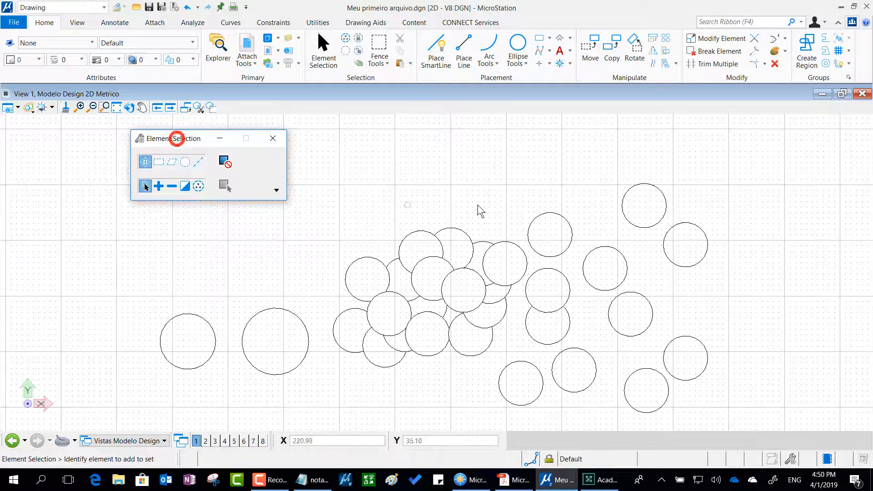
left_click(518, 42)
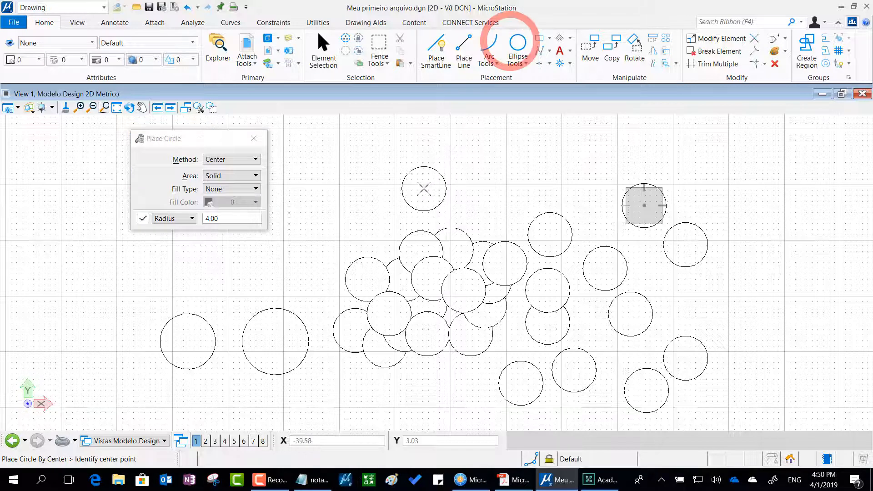
left_click(424, 43)
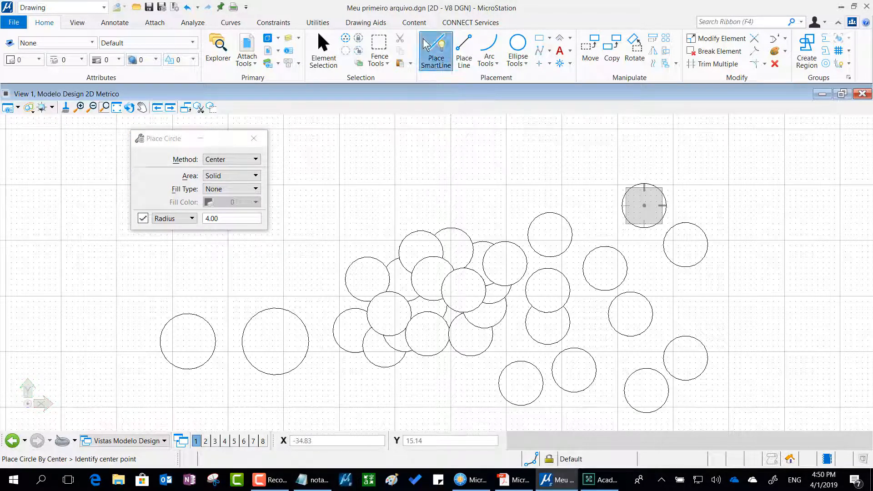
left_click(526, 46)
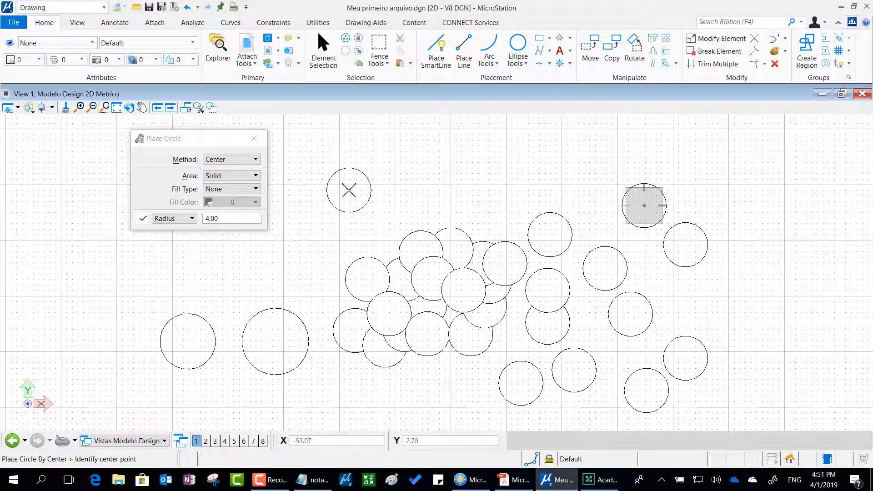
key("Escape")
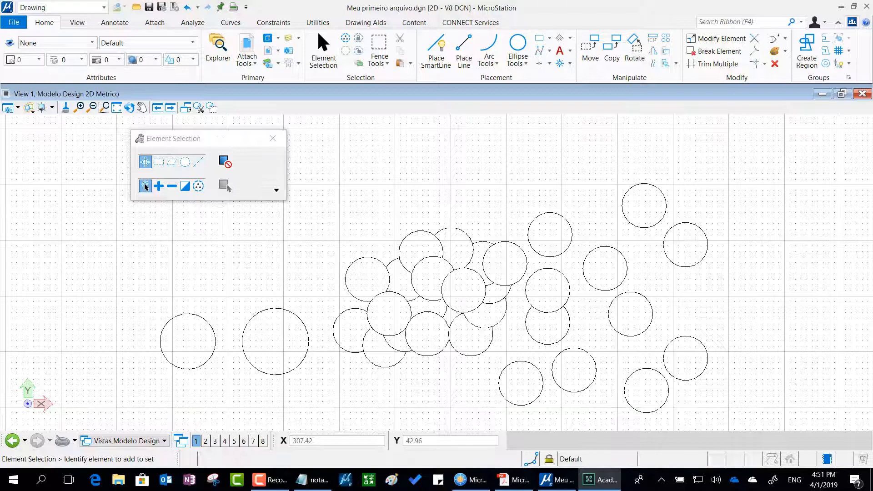
Look at the Display Styles dialog and the list of available view display styles without changing the style.
left_click(30, 111)
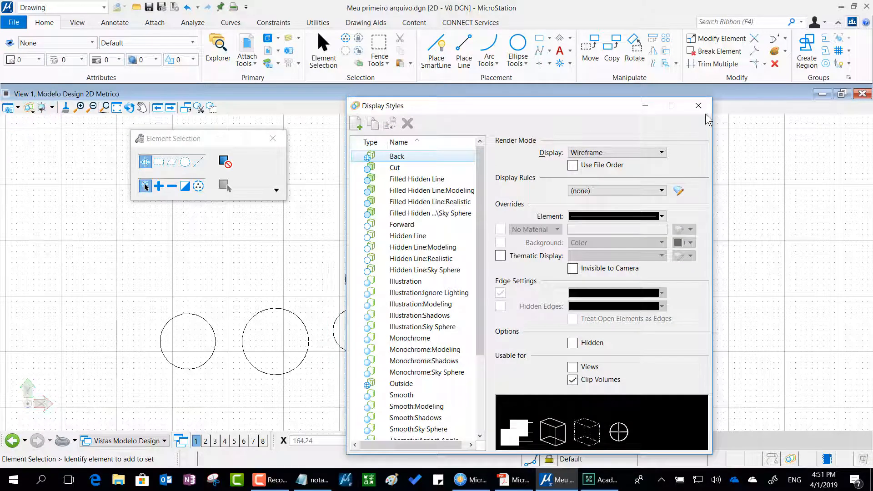
left_click(701, 108)
left_click(33, 111)
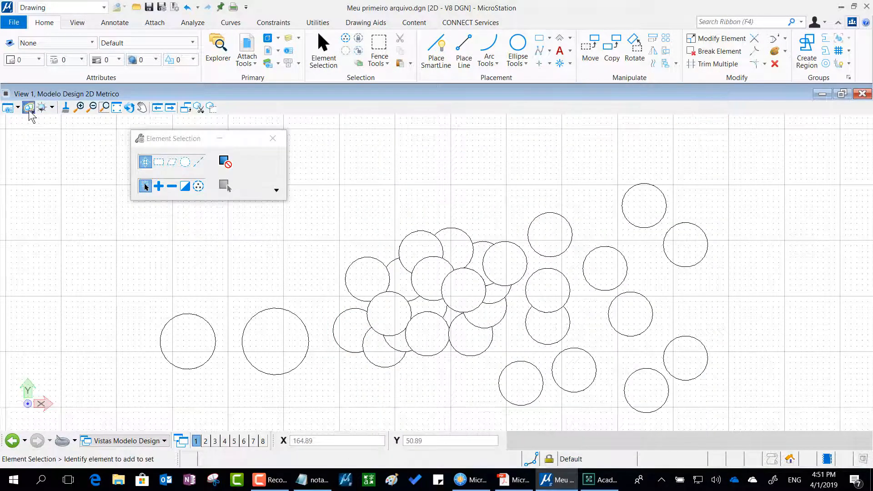
left_click(57, 97)
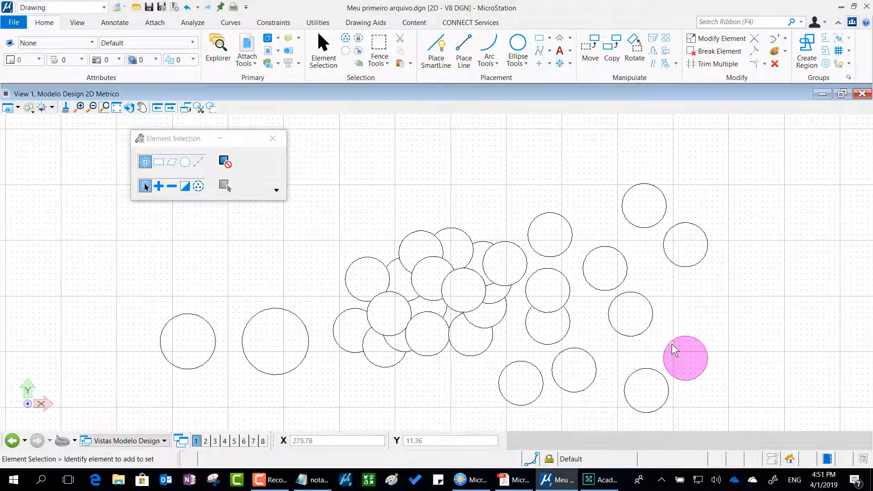
Move the Element Selection settings window clear of the circles.
middle_click_drag(701, 315, 574, 282)
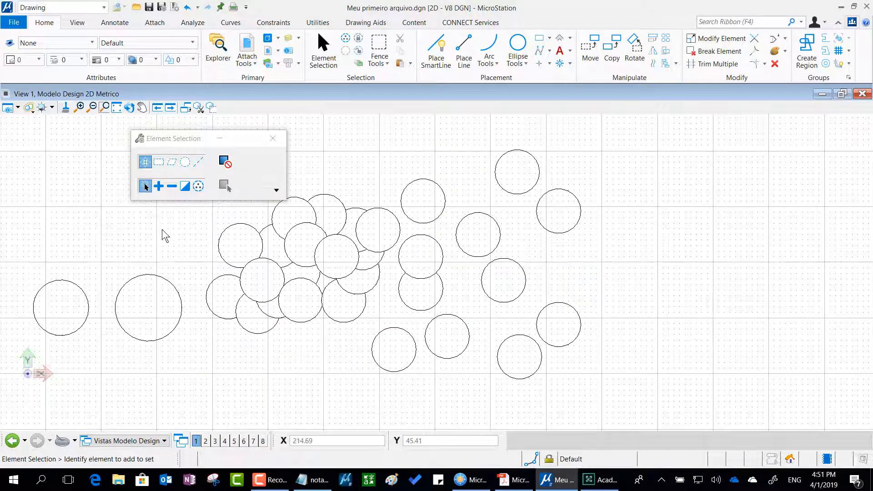
left_click_drag(164, 138, 76, 133)
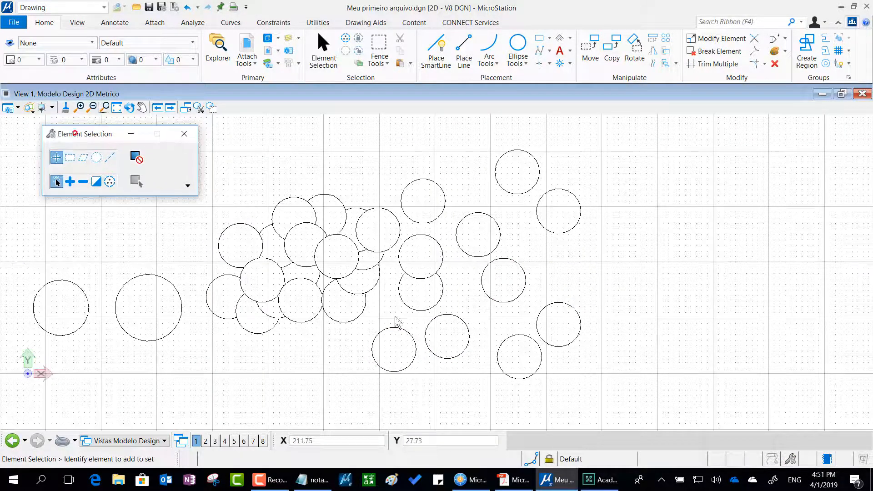
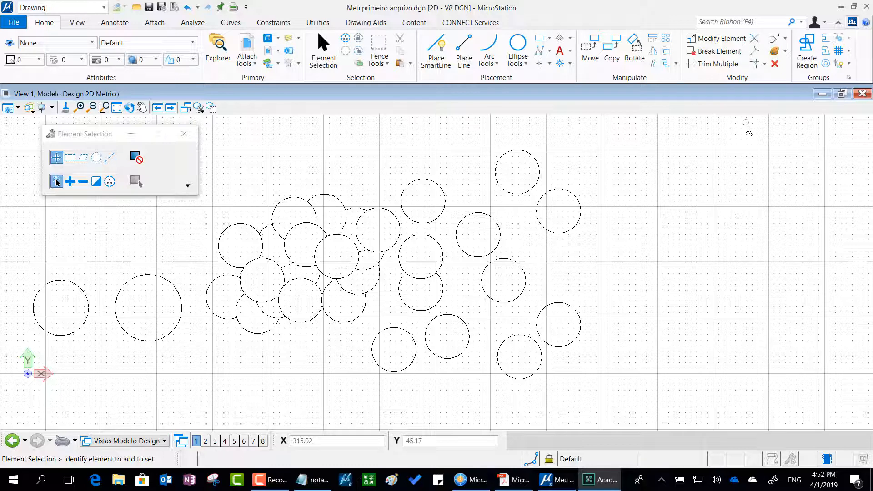
left_click_drag(790, 63, 760, 57)
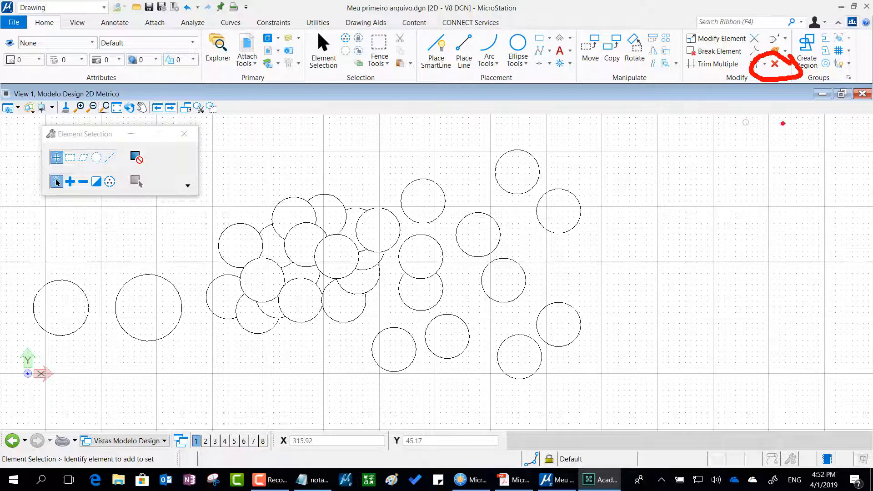
mouse_move(753, 211)
left_mouse_down()
mouse_move(781, 166)
mouse_move(773, 87)
mouse_move(801, 108)
left_mouse_up()
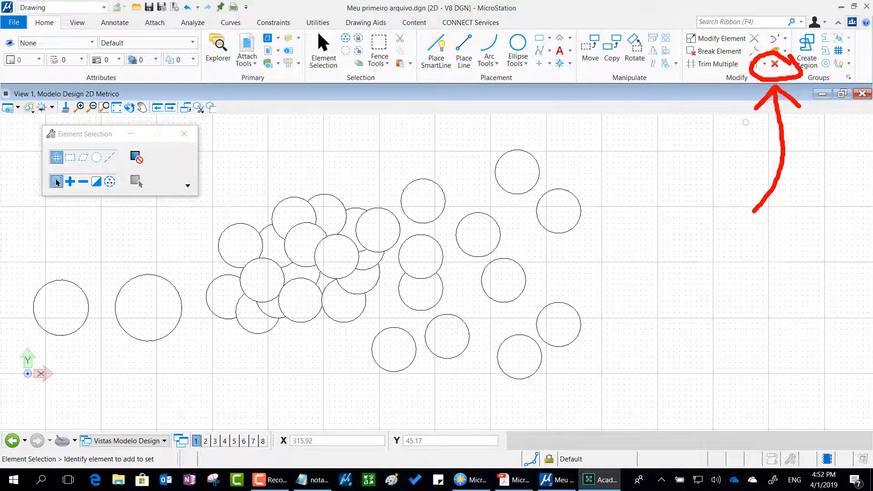
right_click(746, 122)
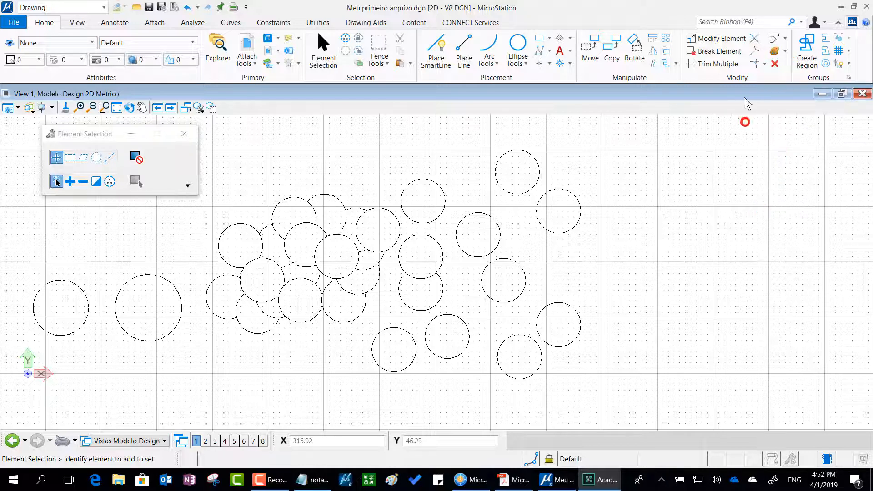
Activate Delete Element and move its settings window to the empty area right of the circles.
left_click(779, 68)
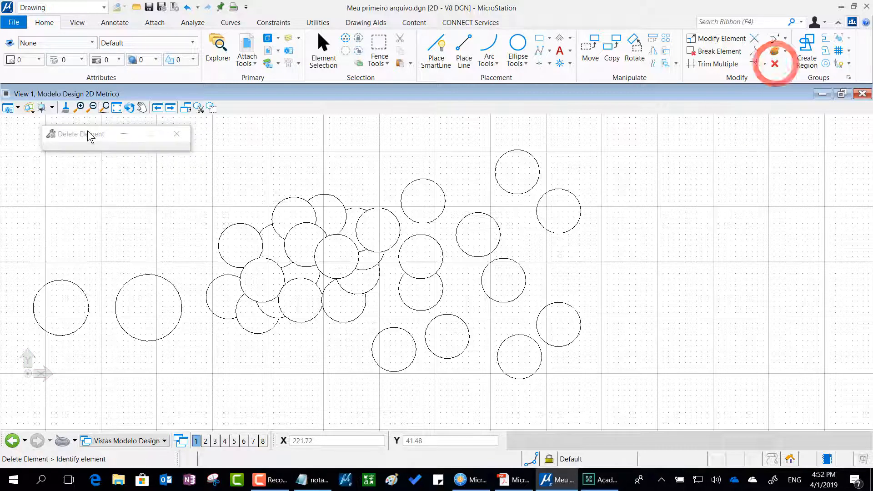
left_click_drag(87, 130, 398, 97)
left_click_drag(508, 109, 667, 158)
left_click(666, 157)
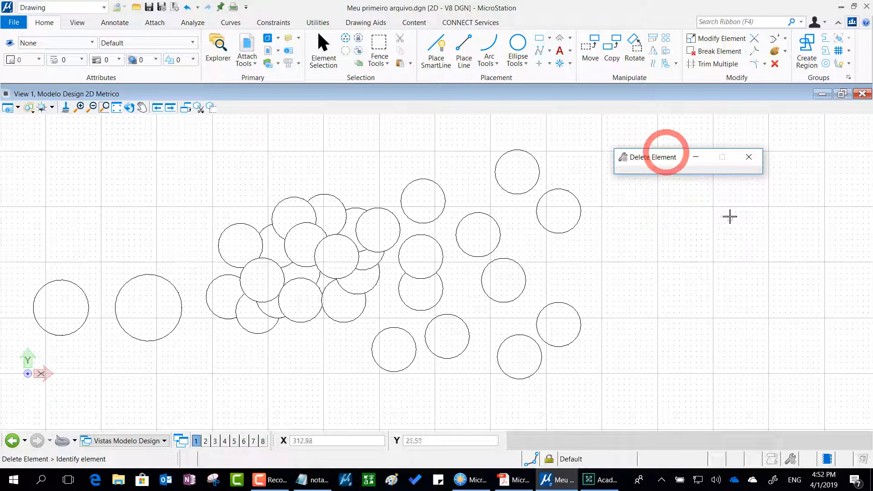
mouse_move(731, 210)
left_mouse_down()
mouse_move(748, 115)
mouse_move(602, 121)
mouse_move(618, 210)
mouse_move(752, 217)
mouse_move(763, 184)
left_mouse_up()
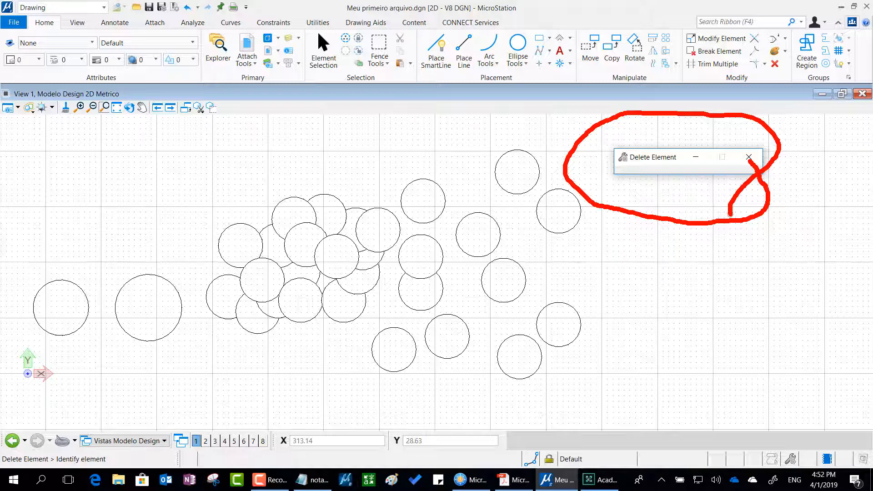
mouse_move(647, 158)
left_mouse_down()
mouse_move(698, 148)
mouse_move(699, 230)
mouse_move(643, 205)
mouse_move(646, 195)
left_mouse_up()
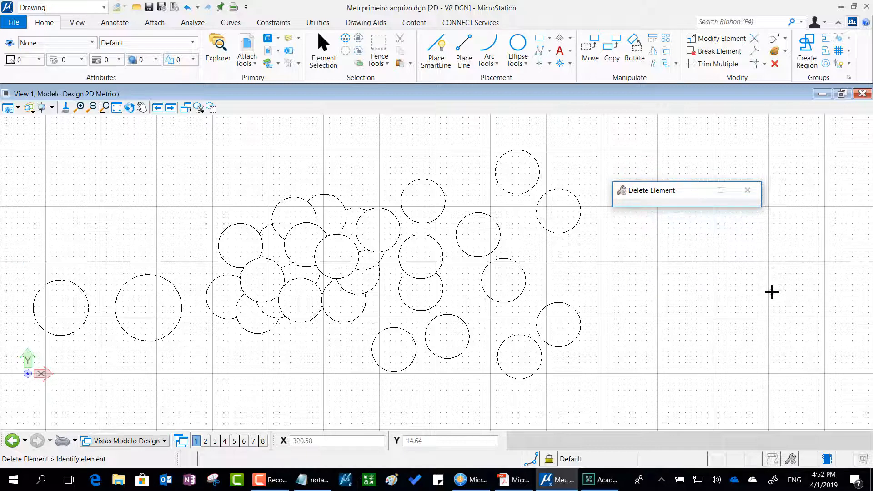
Compare the tool settings of Place SmartLine with those of Delete Element, and leave Delete Element active with its window clear of the circles.
left_click(520, 43)
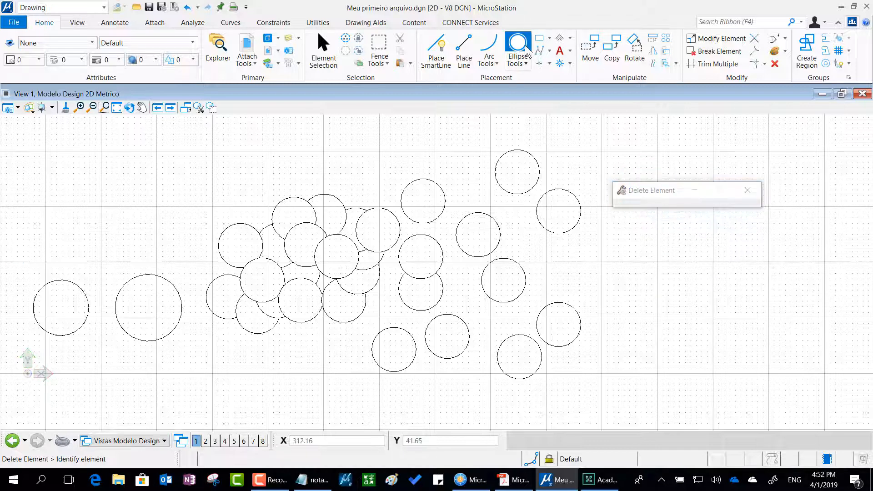
left_click(440, 54)
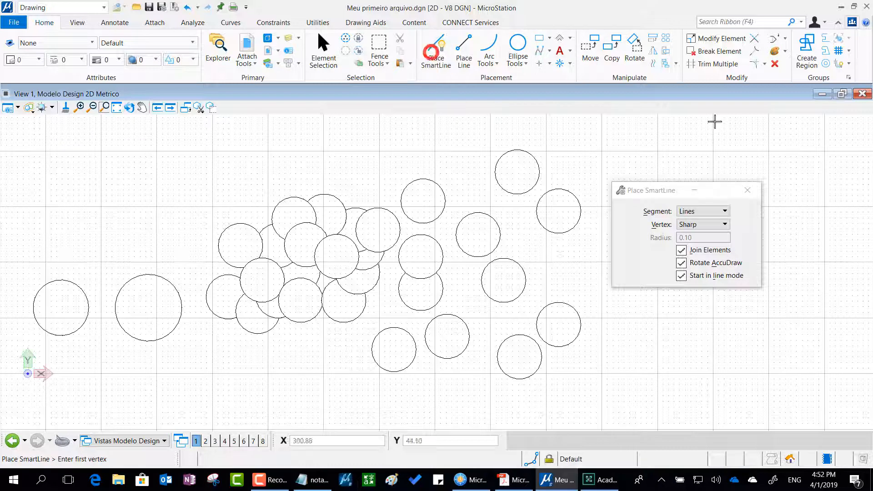
left_click(776, 65)
left_click_drag(647, 190, 651, 154)
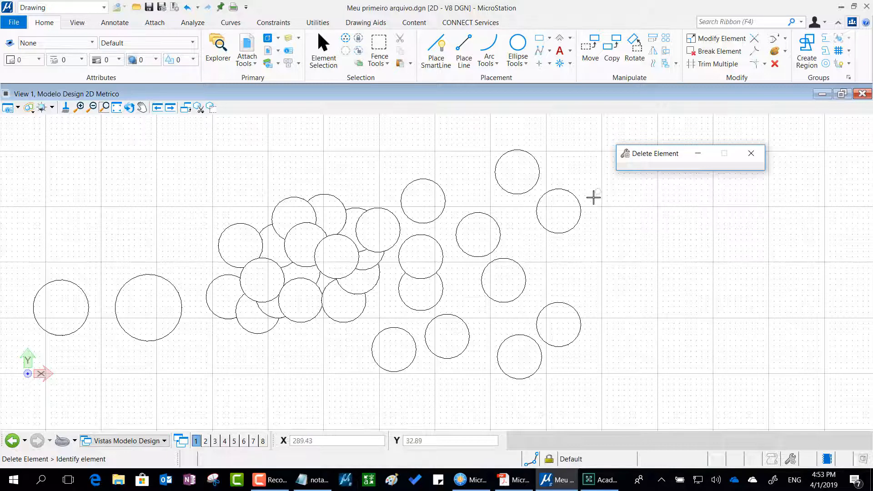
Delete three circles: the upper one at the far right, the one above the overlapping pair, and the front one at the cluster's upper-right edge.
scroll(592, 196, "up", 5)
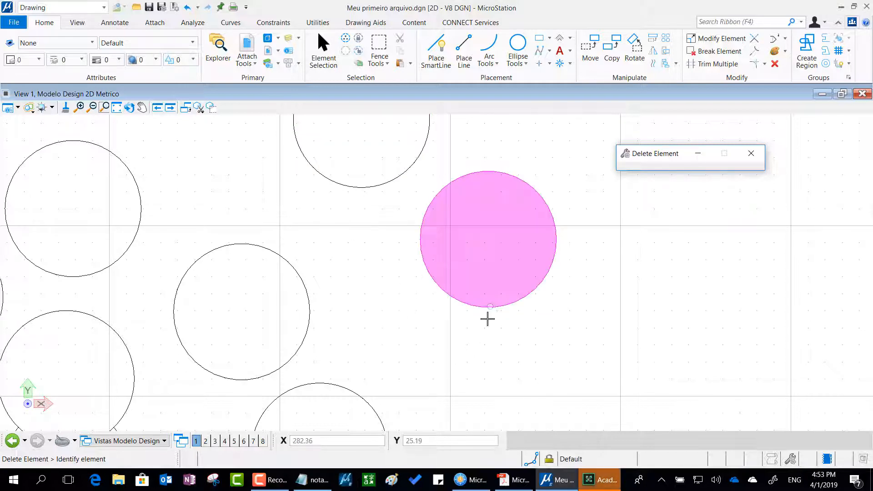
left_click(558, 251)
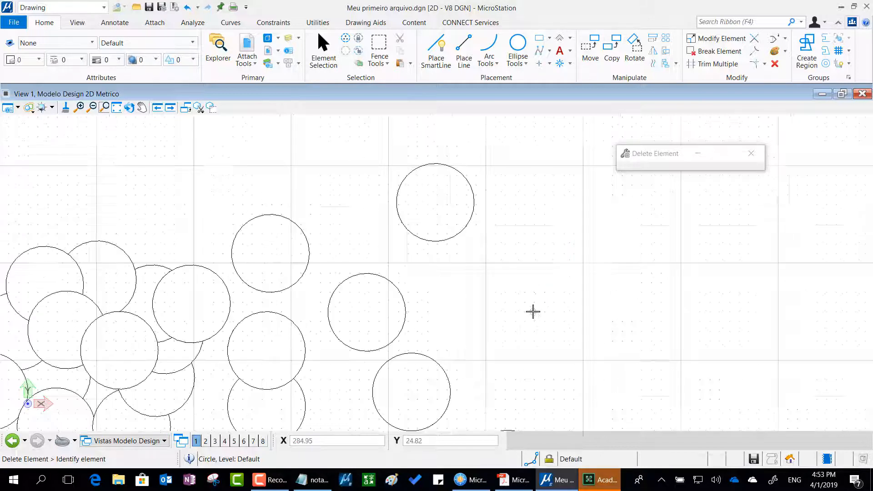
scroll(532, 314, "down", 2)
left_click(275, 216)
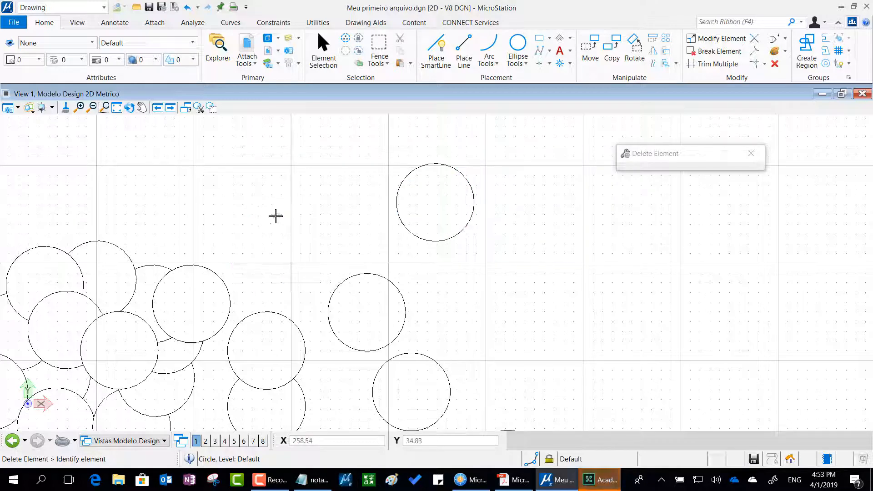
left_click(203, 268)
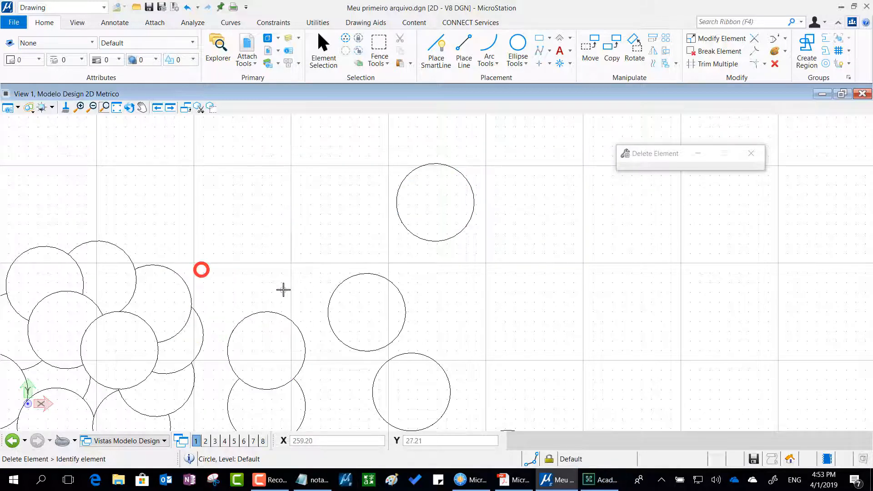
middle_click_drag(285, 288, 462, 209)
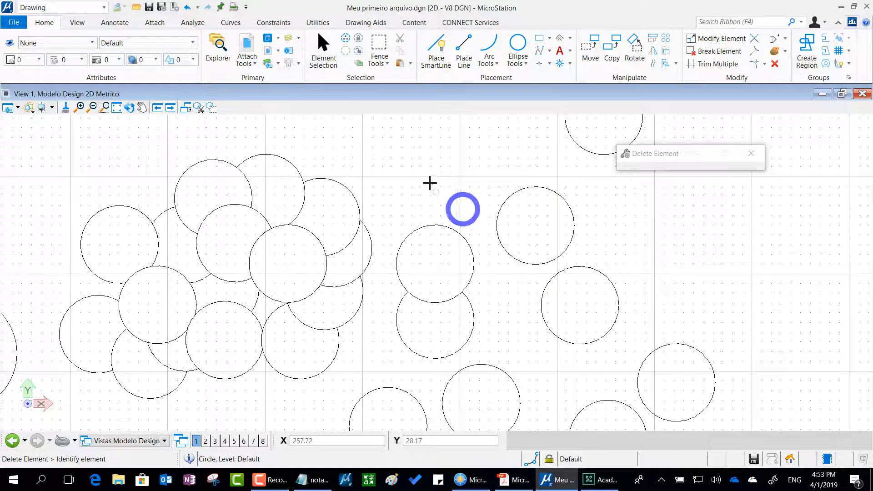
scroll(421, 172, "down", 2)
middle_click_drag(590, 193, 592, 224)
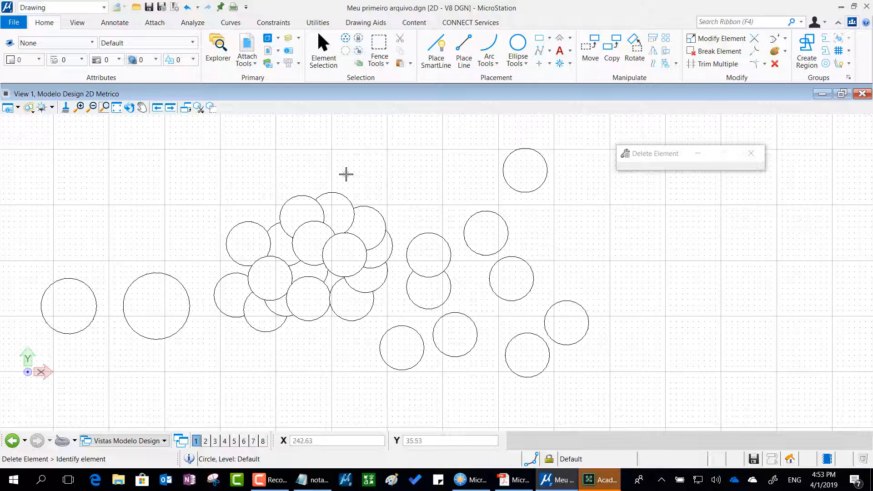
Activate Element Selection and move its settings window above the circle cluster.
mouse_move(333, 149)
left_mouse_down()
mouse_move(318, 3)
mouse_move(284, 58)
mouse_move(323, 126)
left_mouse_up()
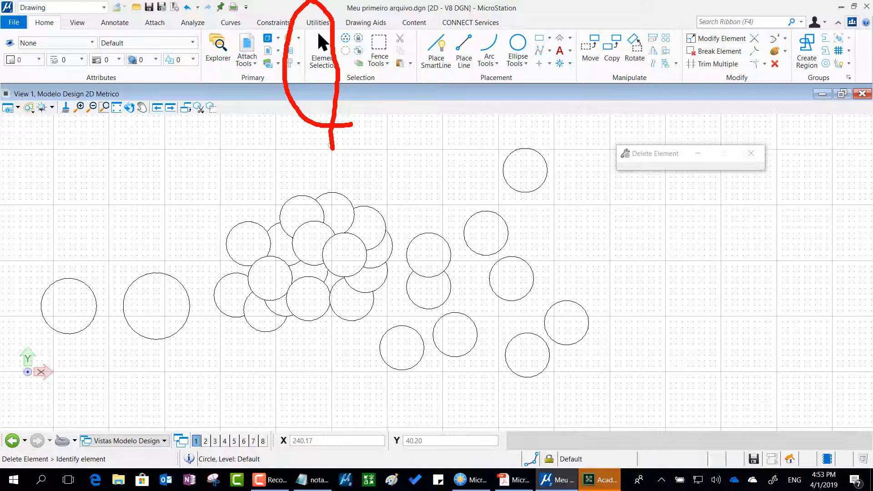
left_click(321, 59)
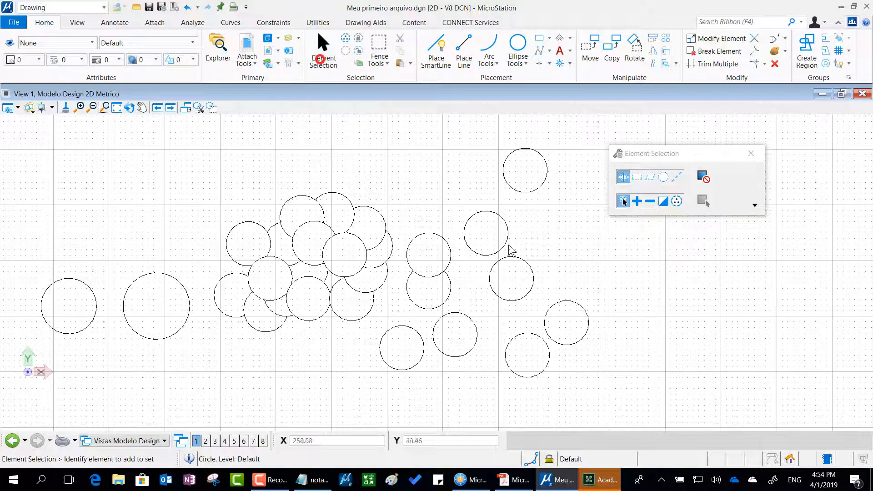
left_click_drag(650, 156, 356, 108)
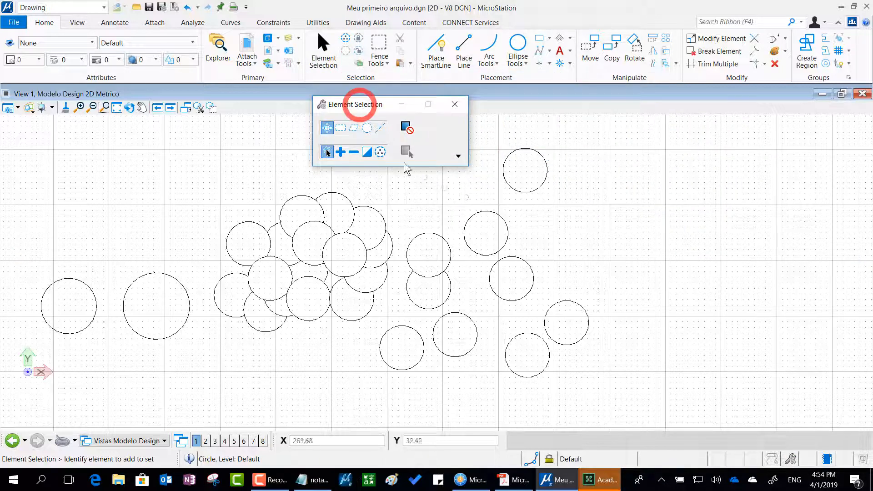
Try the Shape and Line methods with the Add, Subtract, Invert and Select All modes, and return to the Individual method and New mode.
left_click(354, 129)
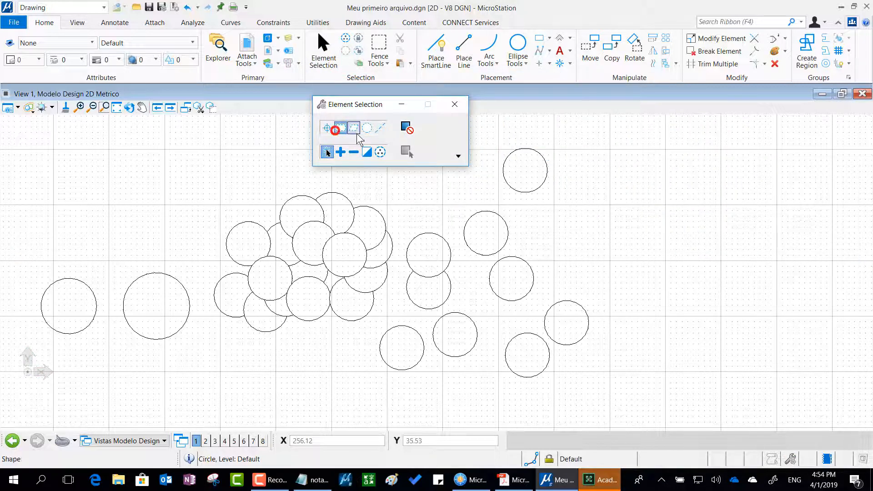
left_click(380, 129)
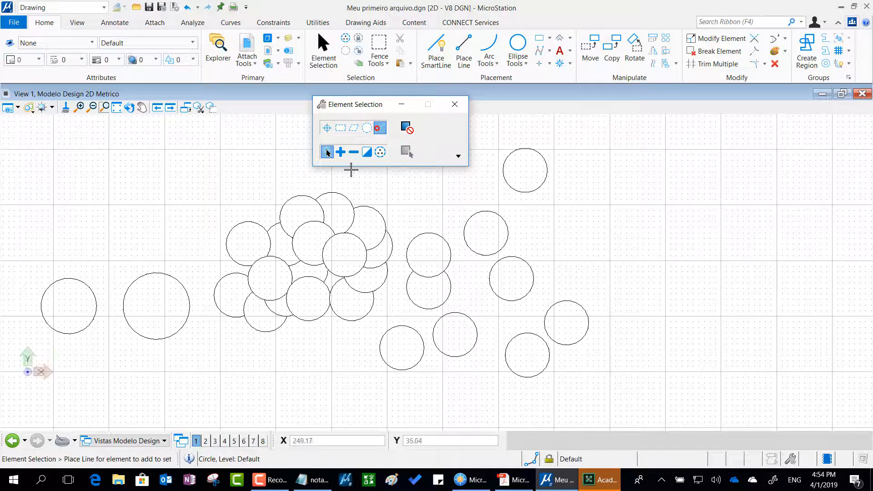
left_click(340, 152)
left_click(353, 152)
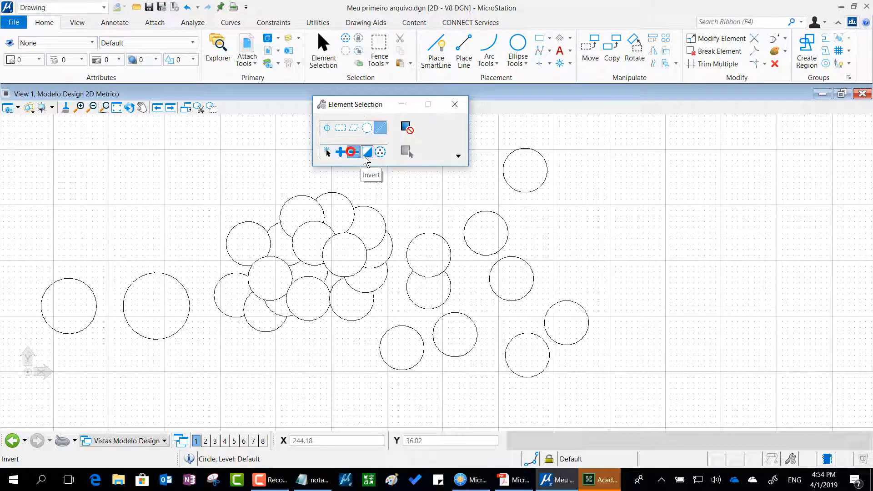
left_click(380, 152)
left_click(369, 153)
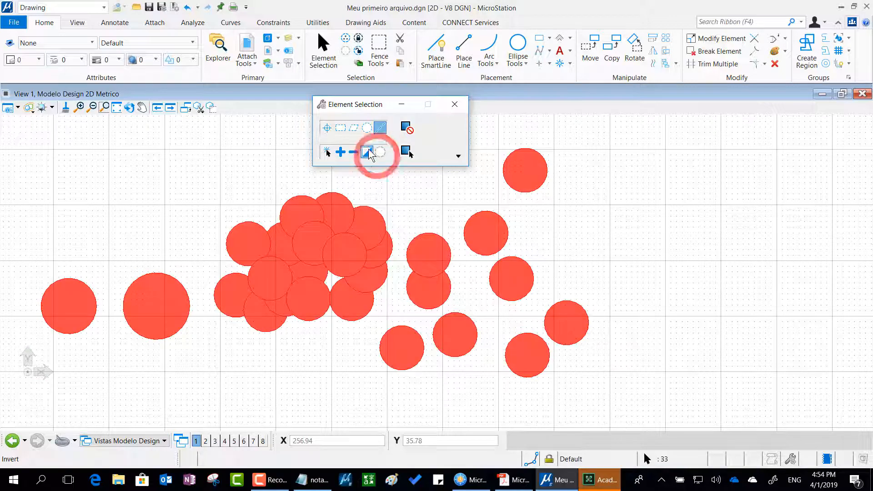
left_click(380, 152)
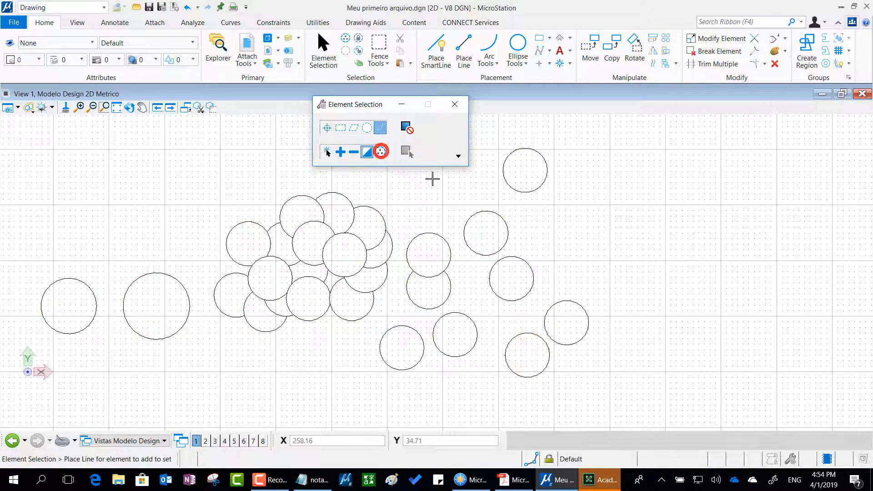
left_click(325, 129)
left_click(326, 152)
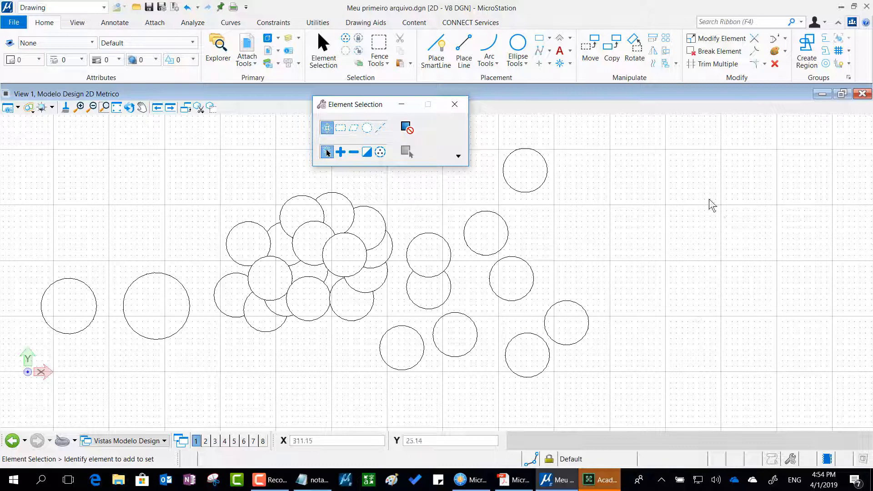
Select four of the separate circles right of the cluster one at a time, and clear the selection.
left_click(507, 221)
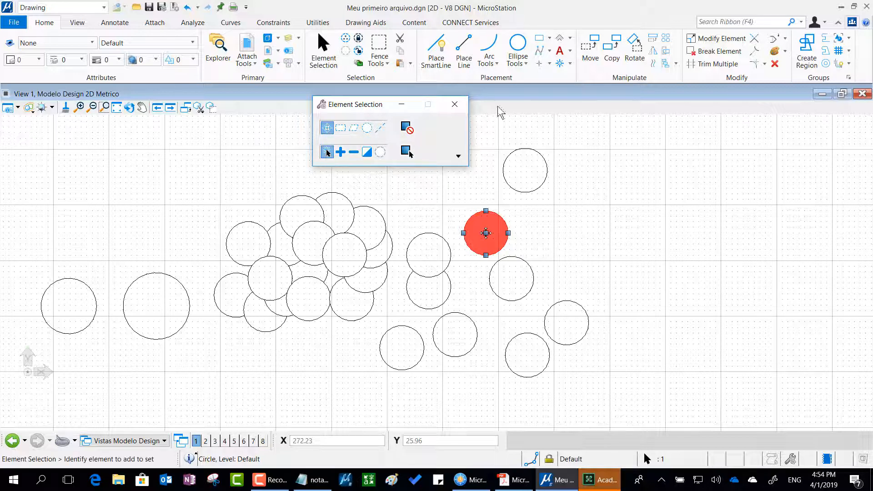
left_click(543, 155)
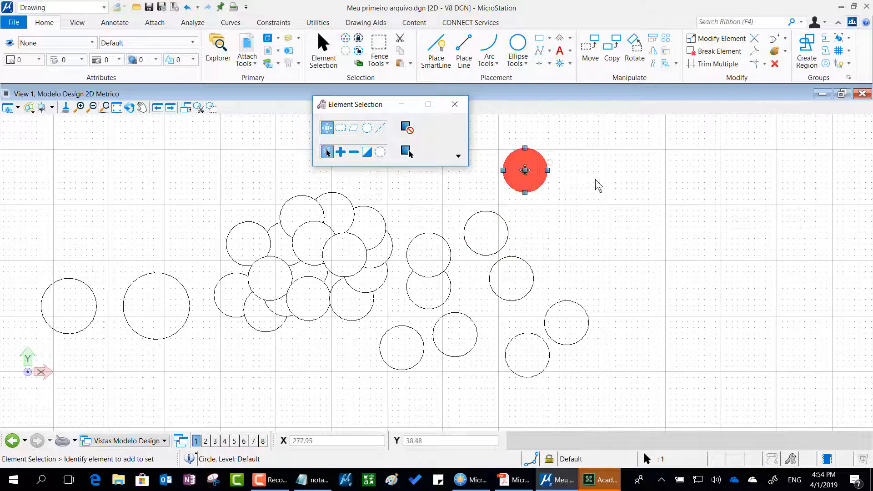
left_click(527, 259)
left_click(583, 307)
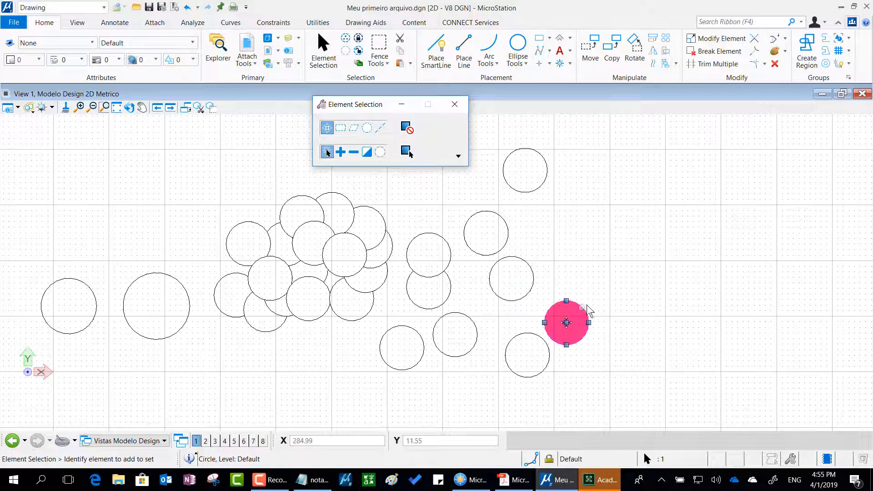
left_click(699, 277)
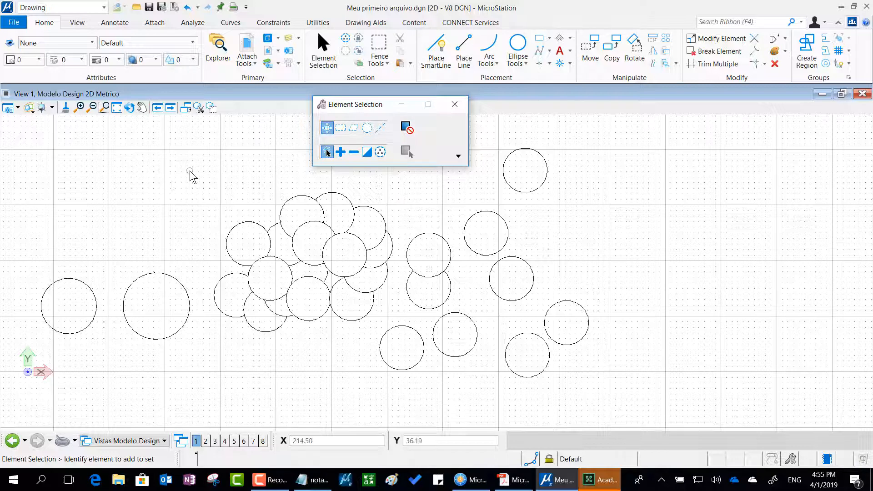
Select the upper circles of the cluster and those to its right by enclosing them completely in a selection rectangle.
left_click_drag(190, 170, 576, 281)
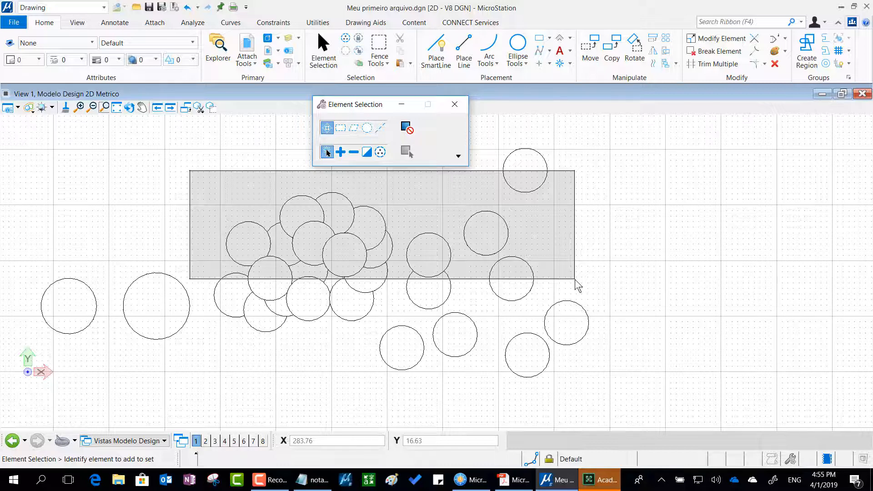
left_click_drag(577, 284, 574, 278)
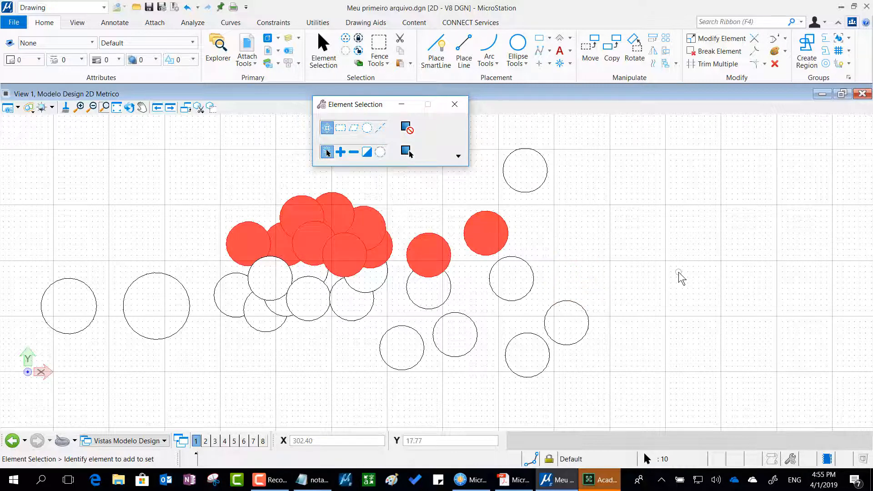
mouse_move(672, 236)
left_mouse_down()
mouse_move(649, 208)
mouse_move(704, 318)
mouse_move(661, 428)
left_mouse_up()
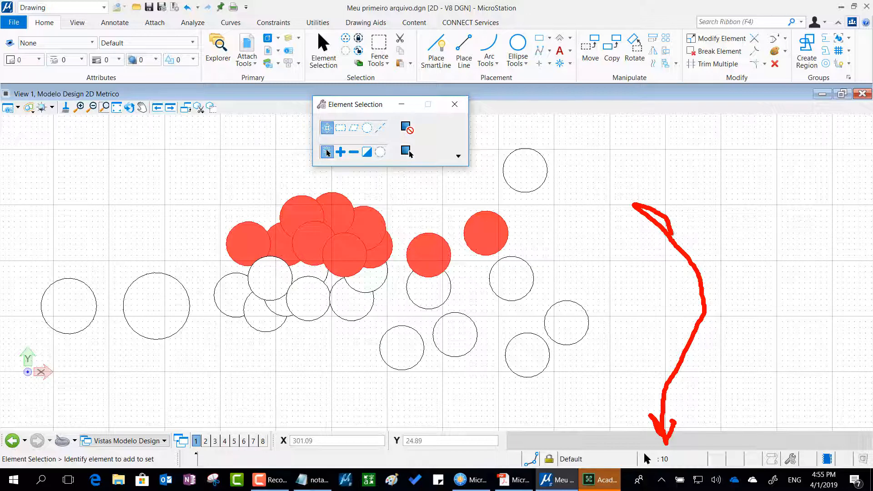
left_click_drag(671, 421, 684, 369)
key("Escape")
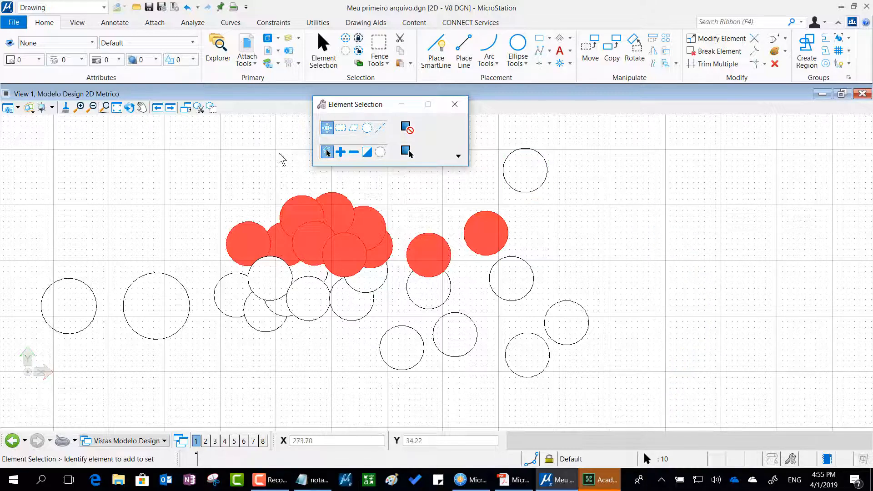
Repeat the rectangle selection of the upper circles, and replace it with a rectangle selection of the lower circles, excluding the two large ones.
left_click_drag(180, 168, 571, 281)
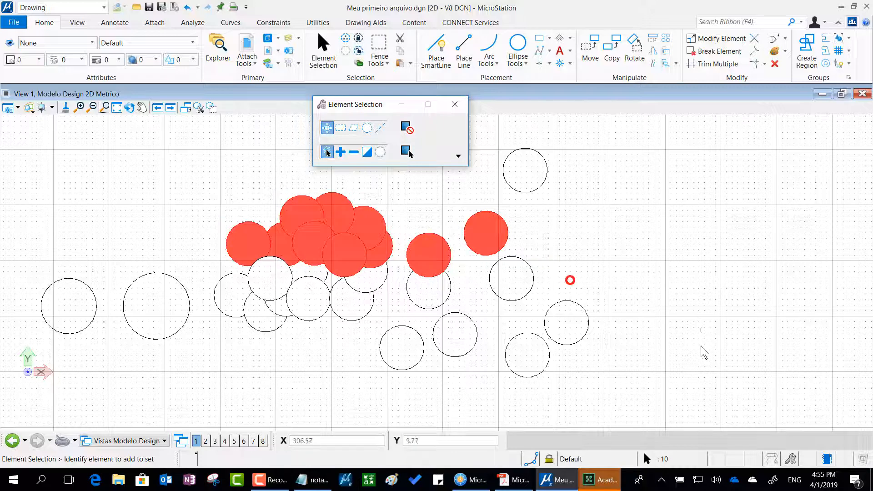
left_click_drag(632, 339, 198, 303)
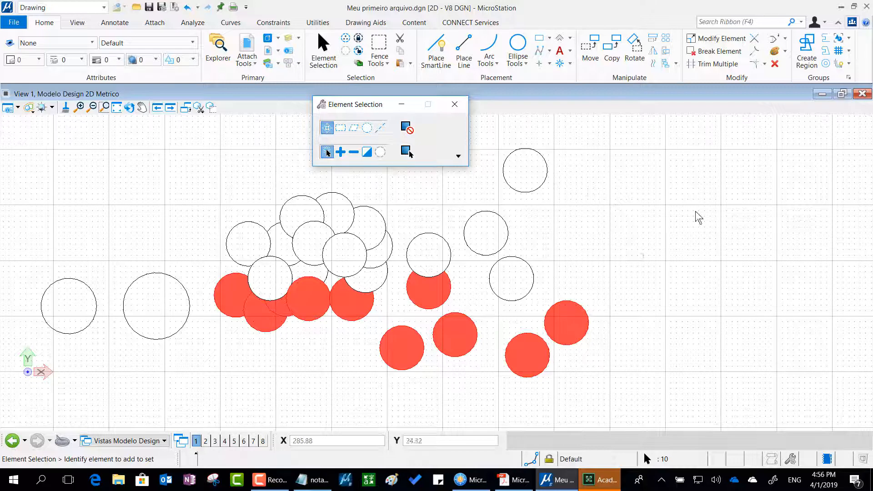
Clear the rectangle selection, pick circles one at a time, deselect the upper one of the overlapping vertical pair, and delete the five selected circles.
left_click(578, 232)
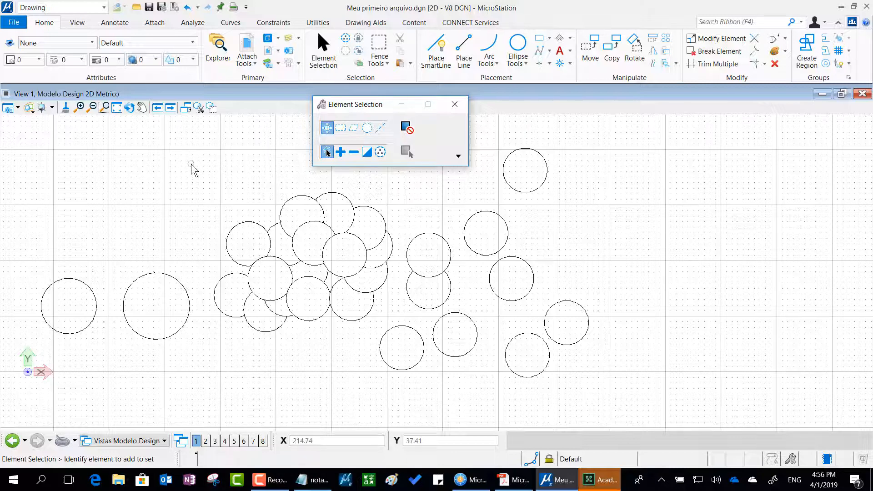
left_click_drag(191, 164, 234, 155)
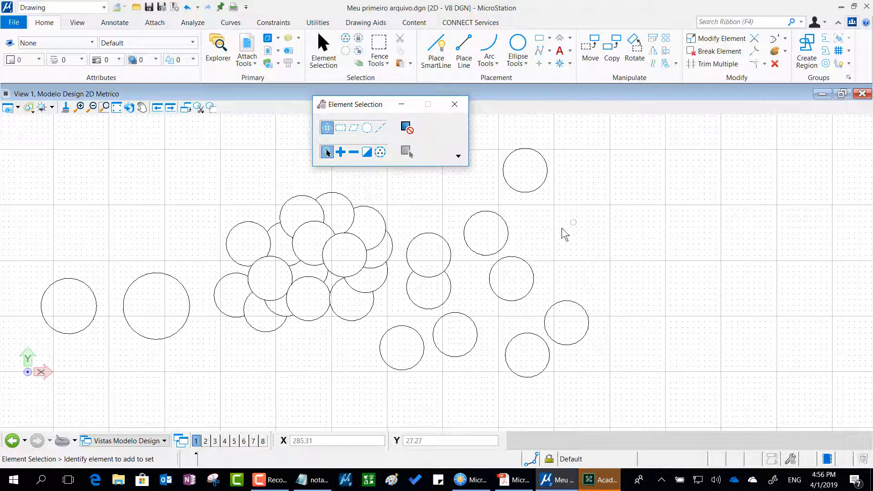
left_click(520, 266)
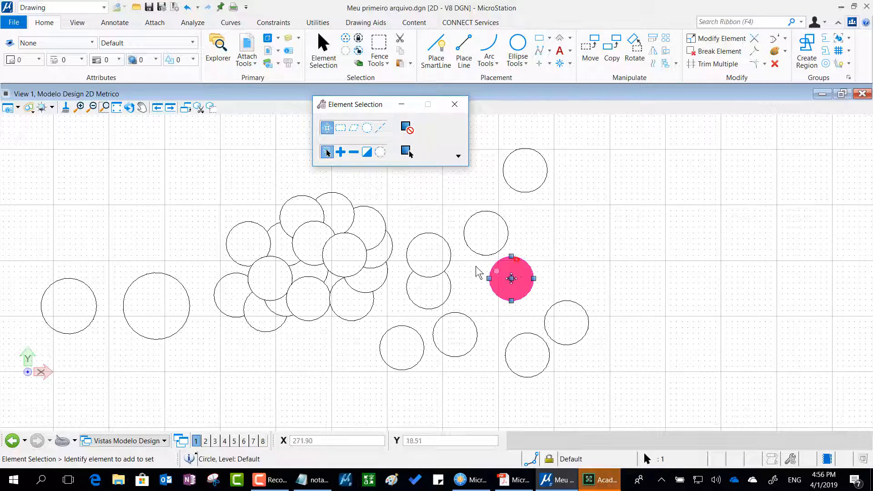
left_click(435, 253, "ctrl")
left_click(329, 192, "ctrl")
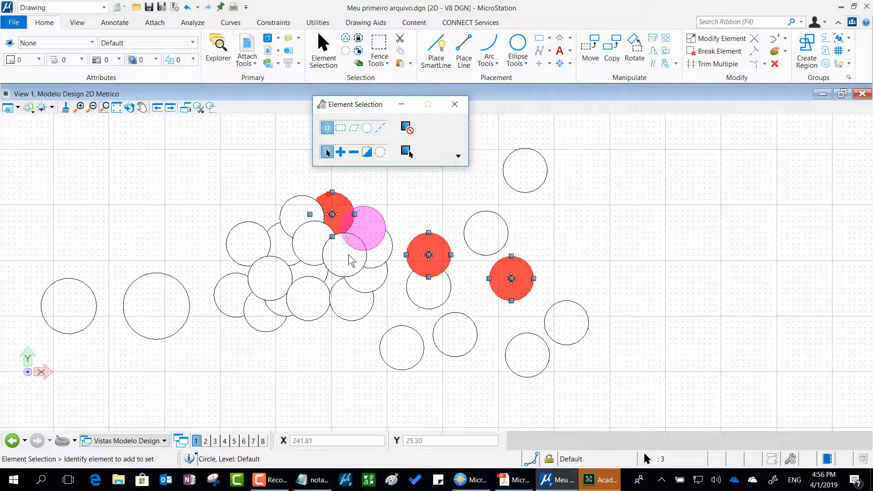
left_click(373, 303, "ctrl")
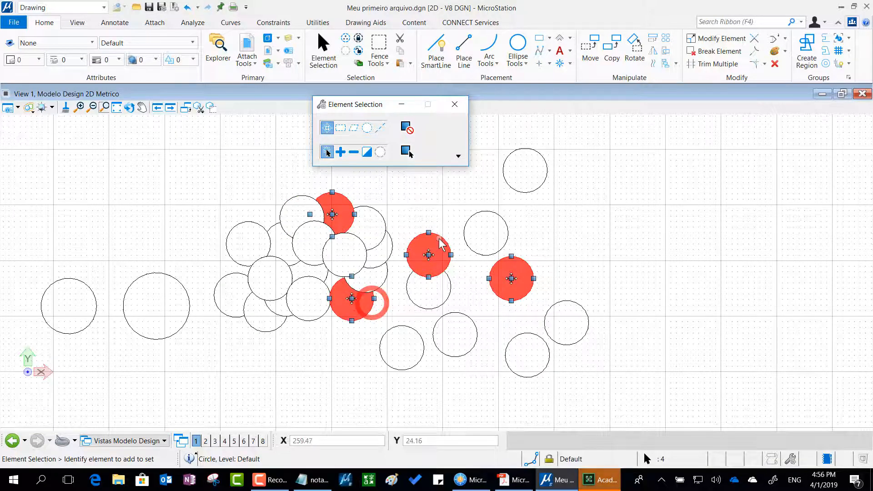
left_click(442, 241, "ctrl")
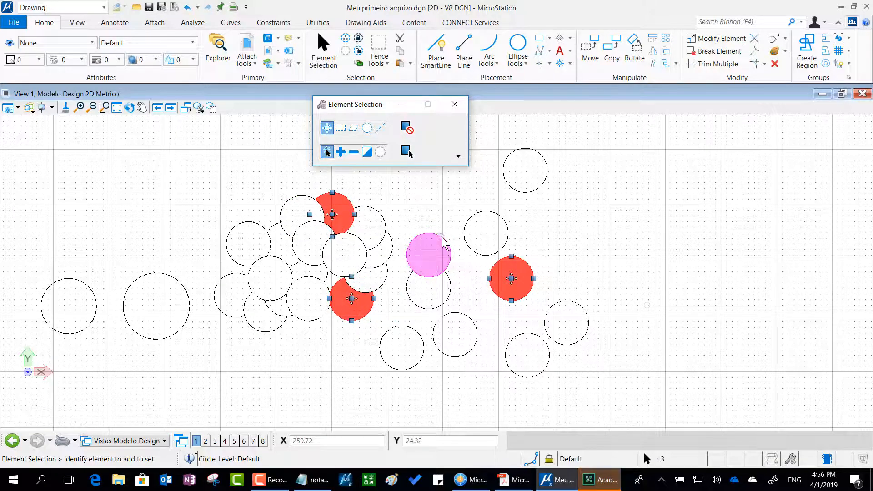
left_click(543, 168, "ctrl")
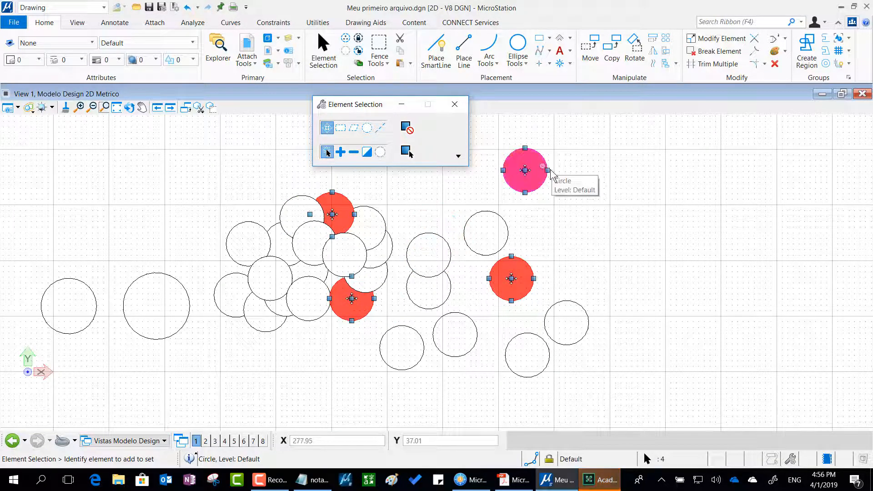
left_click(500, 220, "ctrl")
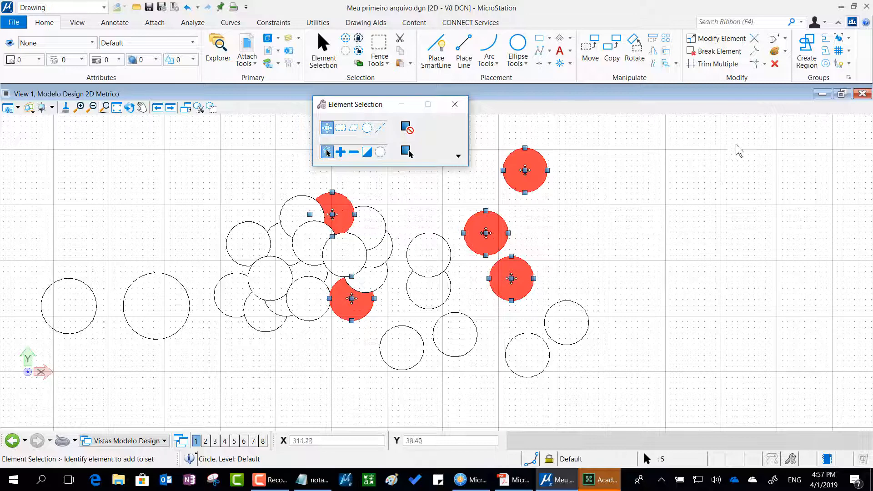
left_click(774, 65)
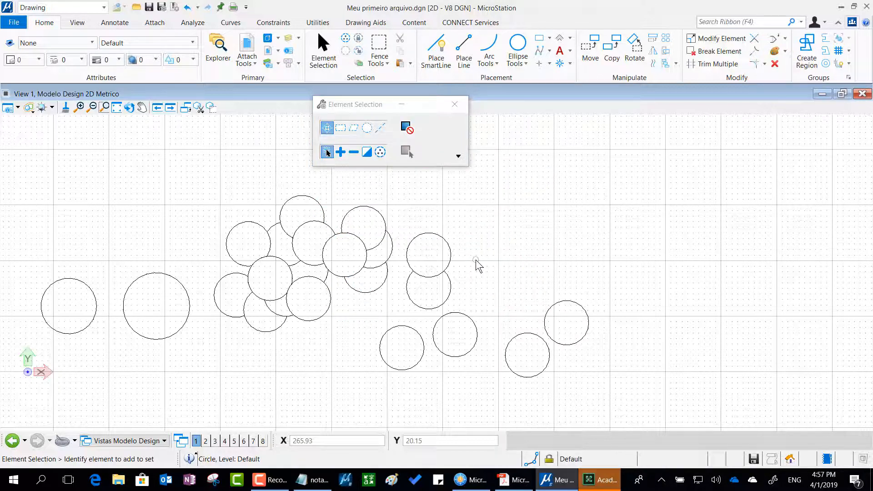
Delete the circles enclosed by a selection rectangle from the cluster's right part to the rightmost circle, and undo the deletion.
left_click_drag(279, 167, 663, 391)
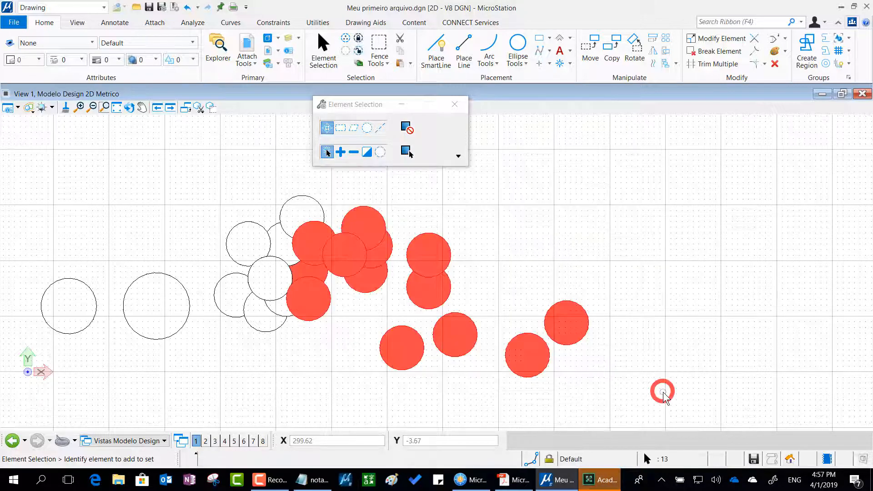
key("Delete")
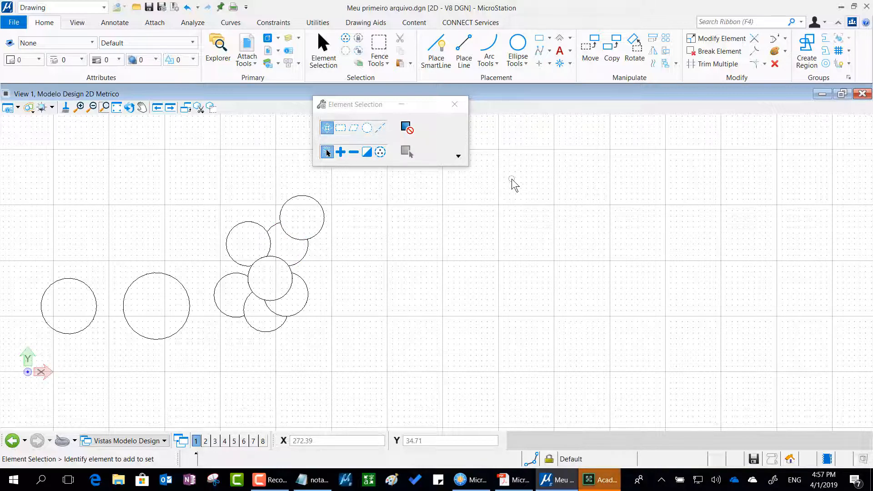
key("ctrl+z")
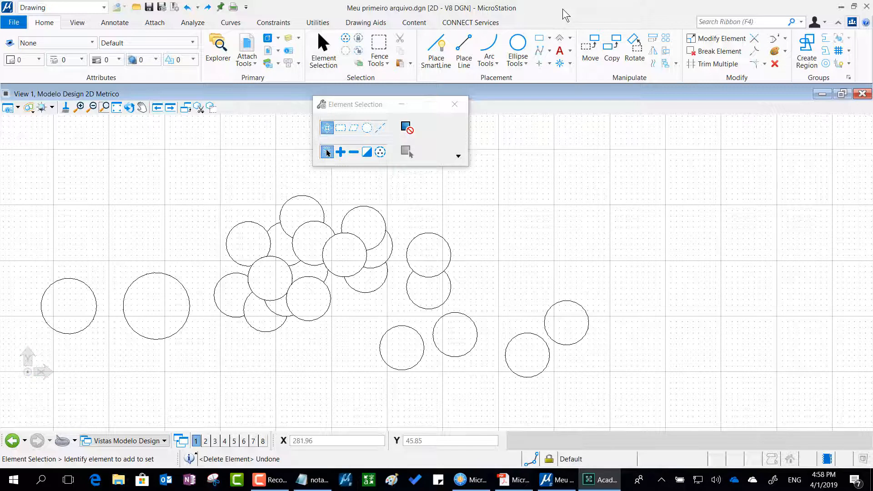
Restore the maximized MicroStation window, move it slightly down on the desktop, and maximize it again.
mouse_move(583, 155)
left_mouse_down()
mouse_move(612, 86)
mouse_move(566, 7)
mouse_move(596, 11)
left_mouse_up()
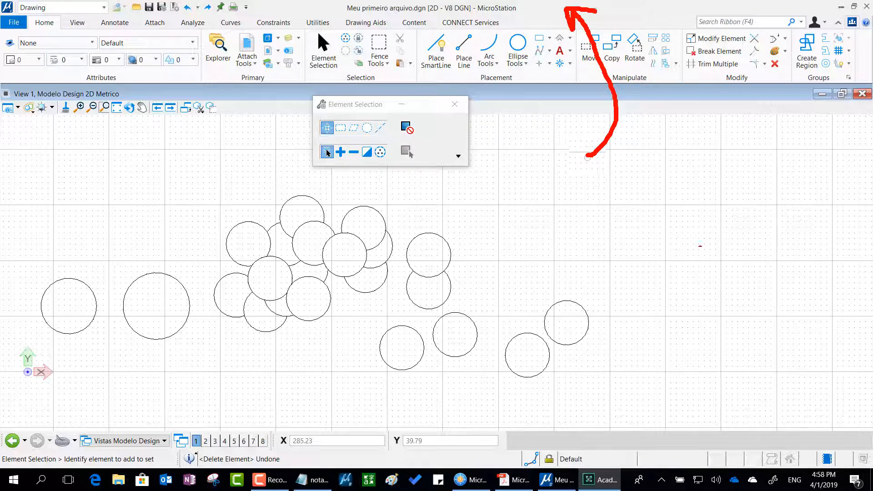
key("Escape")
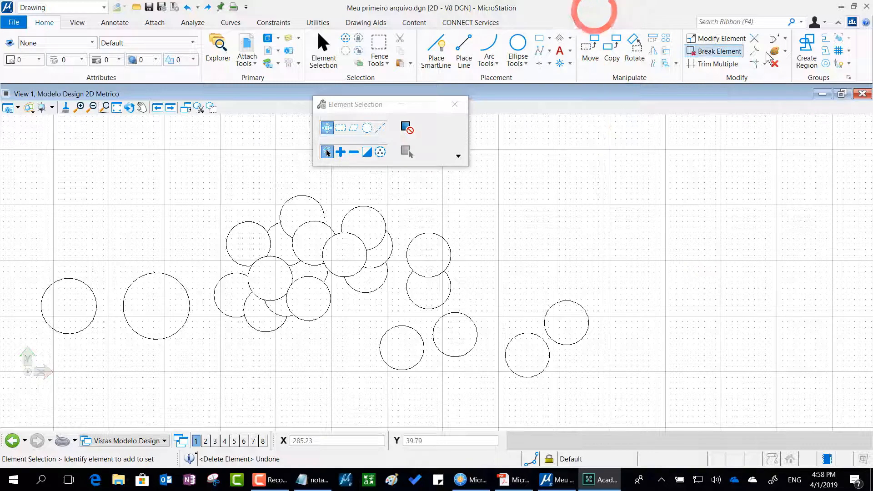
left_click(854, 5)
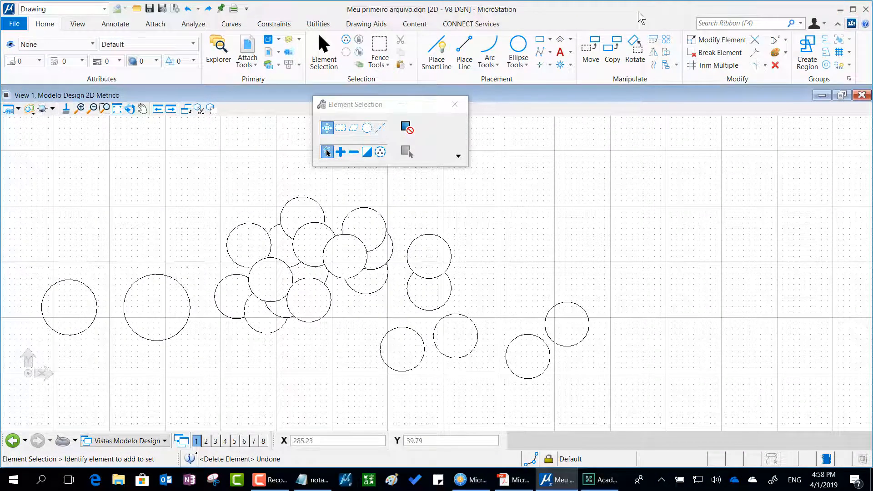
left_click_drag(638, 16, 643, 53)
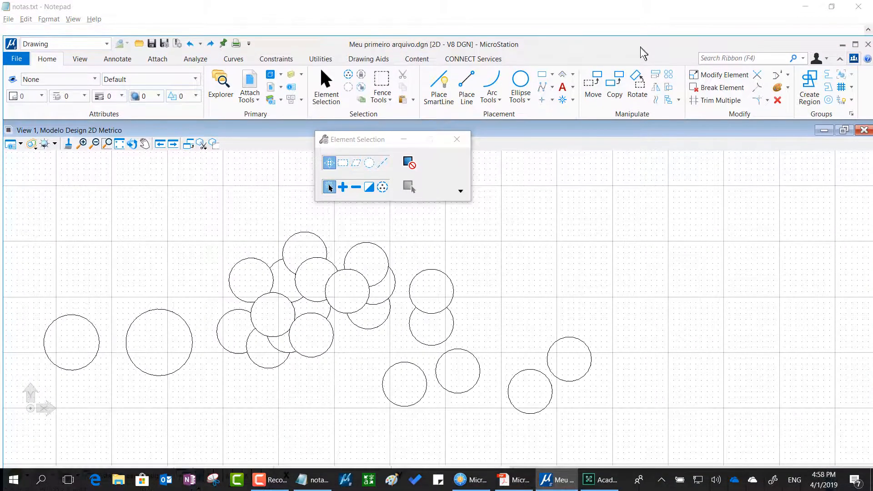
double_click(535, 44)
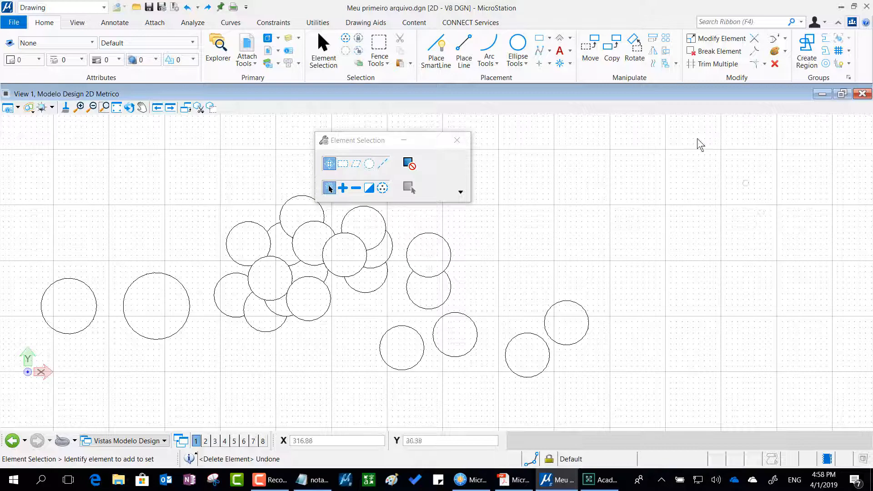
Restore the View 1 window inside the application, shift it slightly upward, and maximize it again.
double_click(631, 93)
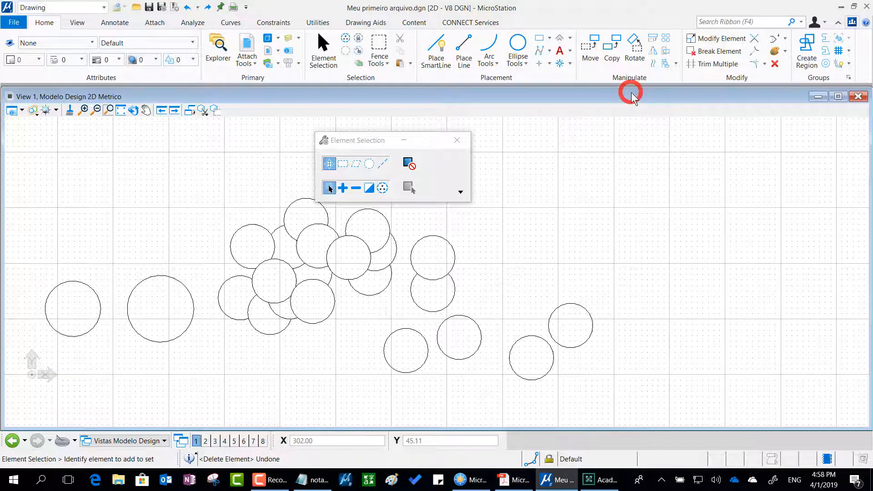
left_click_drag(631, 88, 631, 86)
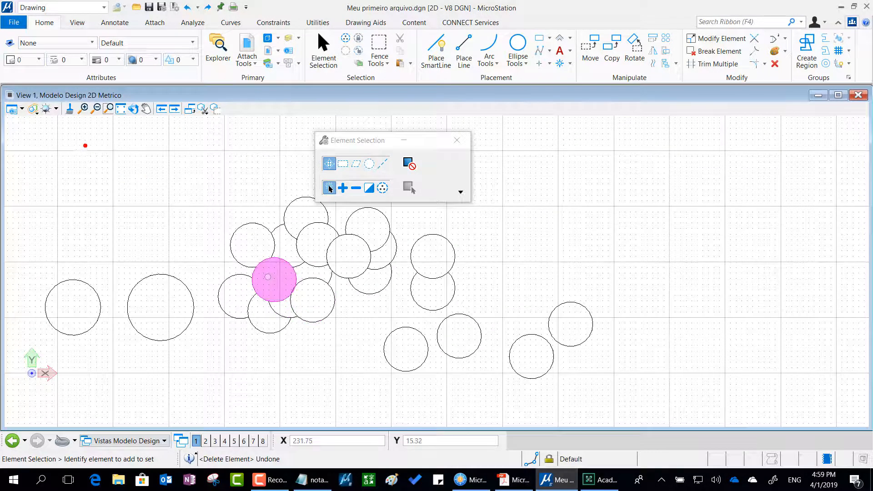
mouse_move(85, 145)
left_mouse_down()
mouse_move(44, 195)
mouse_move(10, 210)
mouse_move(21, 201)
mouse_move(12, 216)
mouse_move(27, 209)
left_mouse_up()
mouse_move(771, 171)
left_mouse_down()
mouse_move(808, 209)
mouse_move(868, 222)
mouse_move(847, 213)
mouse_move(864, 222)
mouse_move(828, 245)
left_mouse_up()
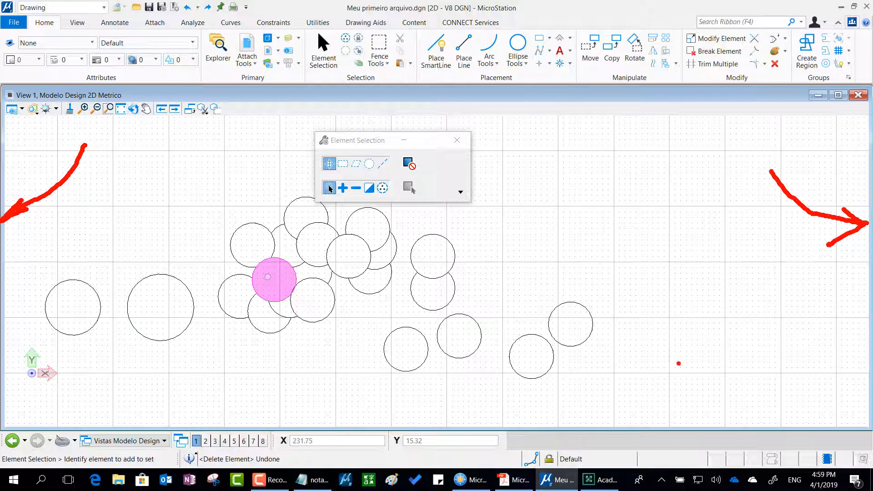
mouse_move(695, 335)
left_mouse_down()
mouse_move(665, 363)
mouse_move(641, 427)
mouse_move(633, 411)
mouse_move(669, 386)
left_mouse_up()
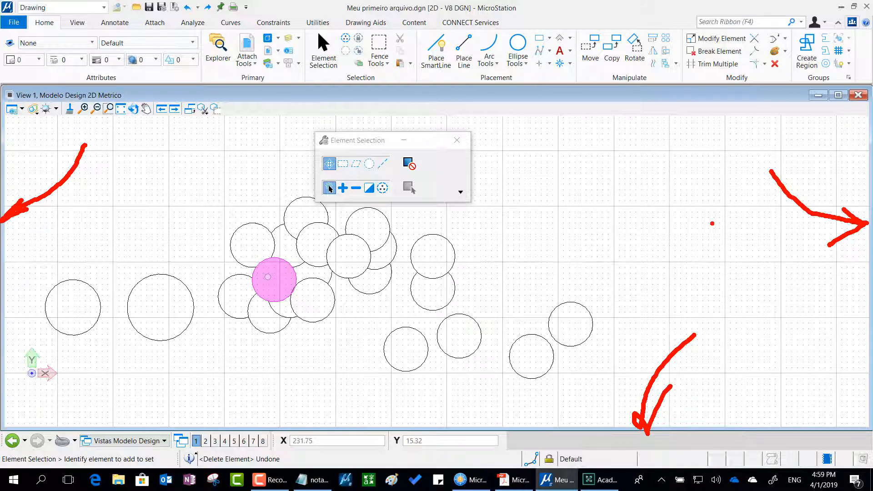
key("Escape")
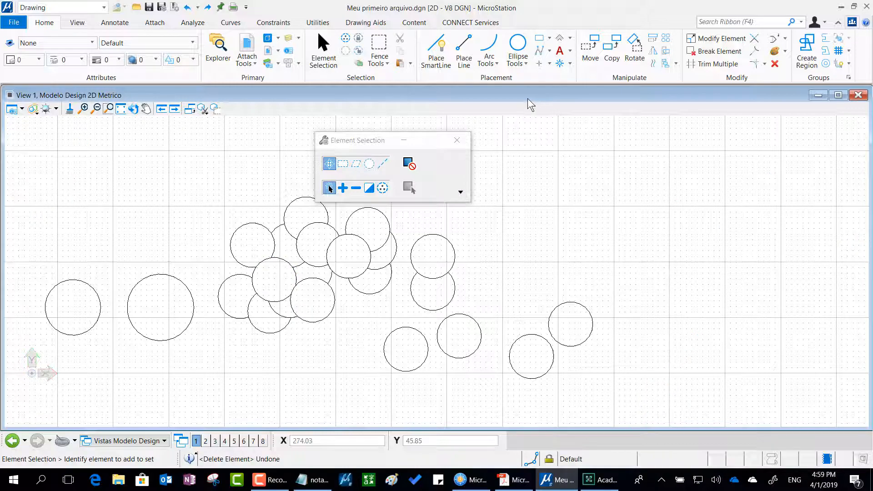
double_click(551, 94)
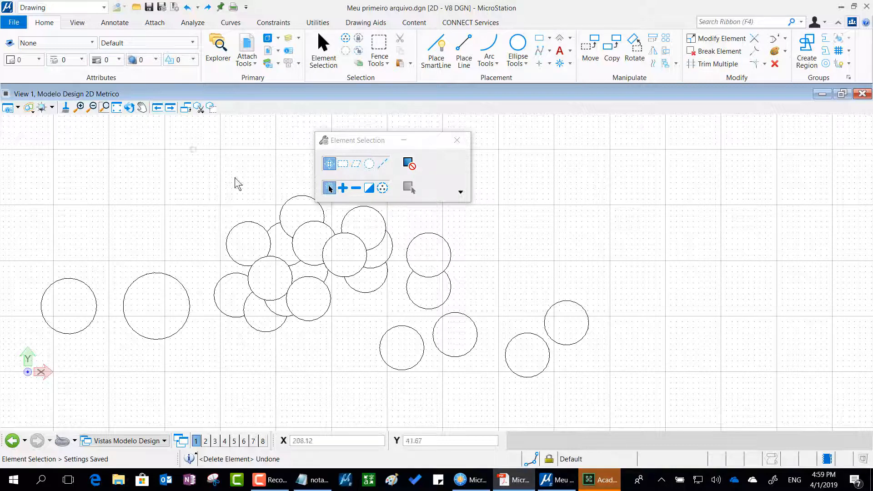
Move the Element Selection dialog to the right of the circles, and view page 76 of the MicroStation Essential PDF in Acrobat Reader.
left_click_drag(387, 133, 733, 125)
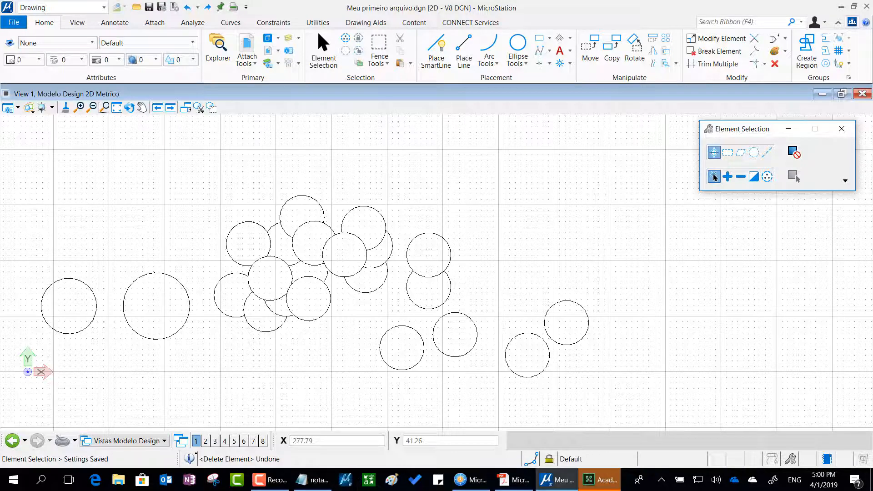
left_click_drag(872, 105, 512, 64)
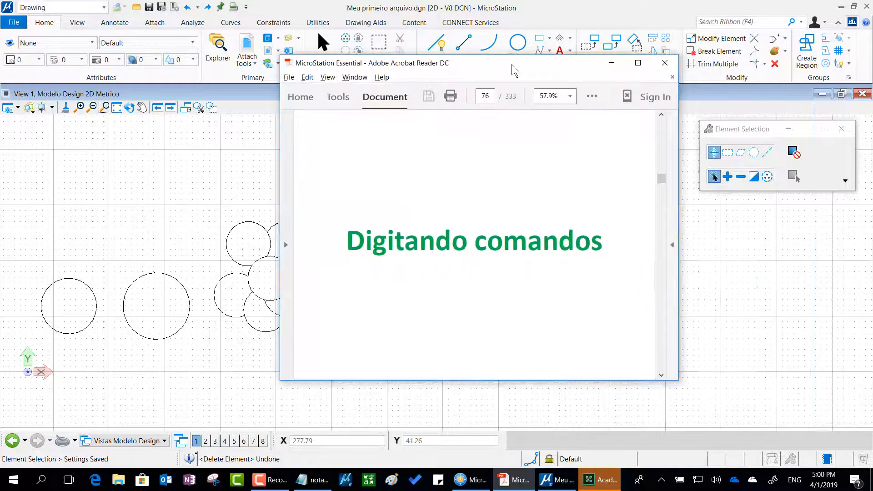
left_click(511, 64)
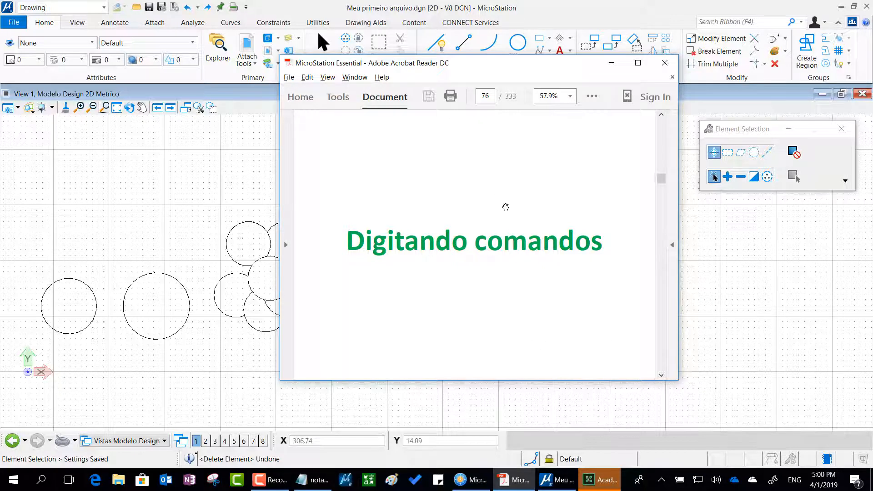
left_click_drag(478, 64, 872, 60)
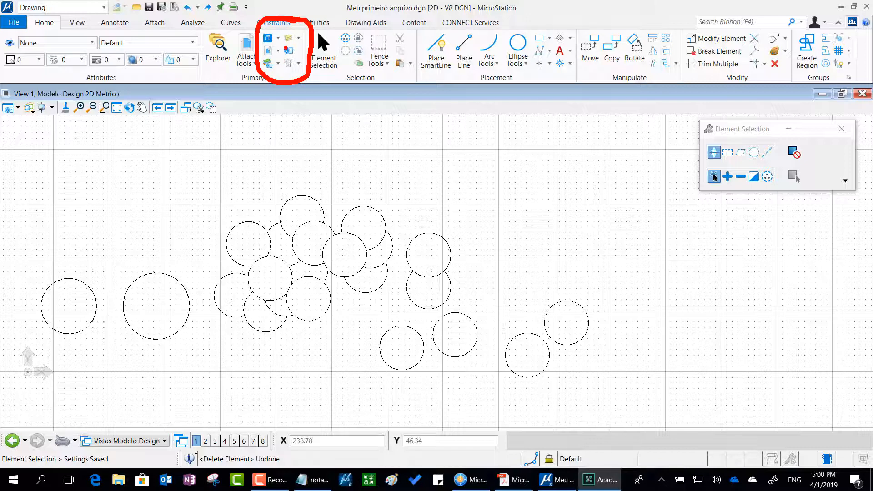
Open the Key-in dialog and move it over the cluster of circles, clear of the Element Selection dialog.
left_click(296, 62)
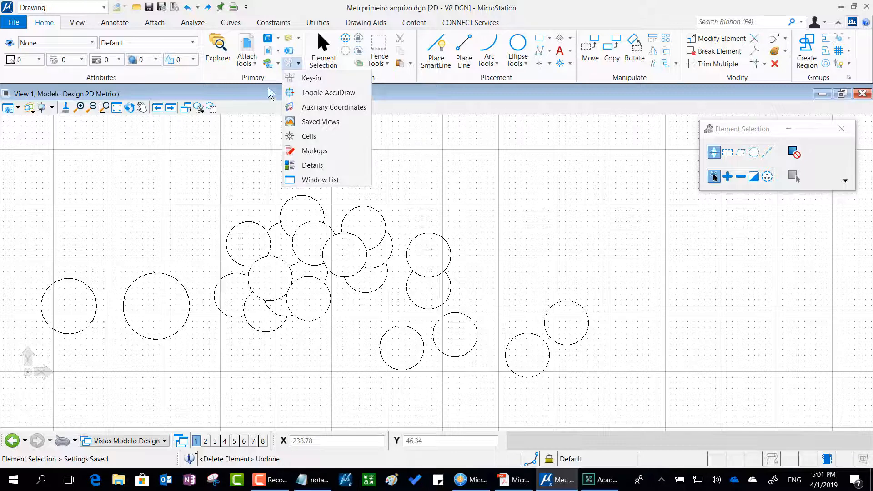
left_click(331, 78)
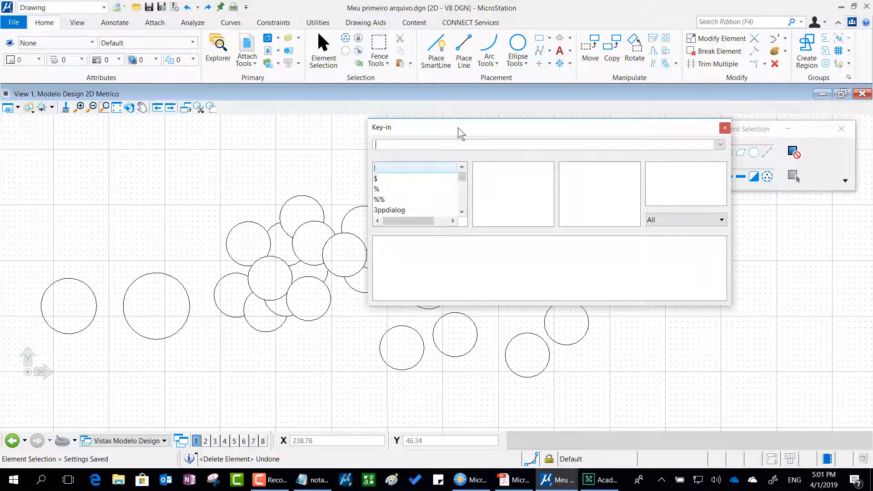
left_click_drag(458, 128, 310, 123)
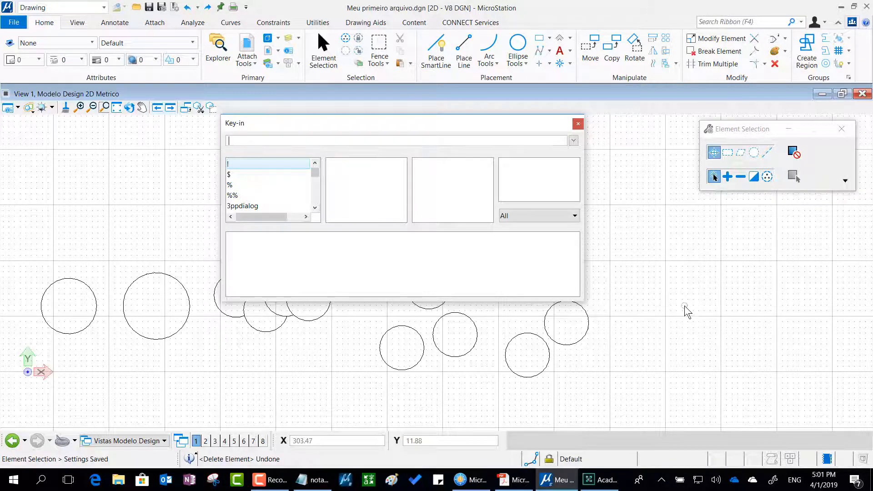
key("alt+Tab")
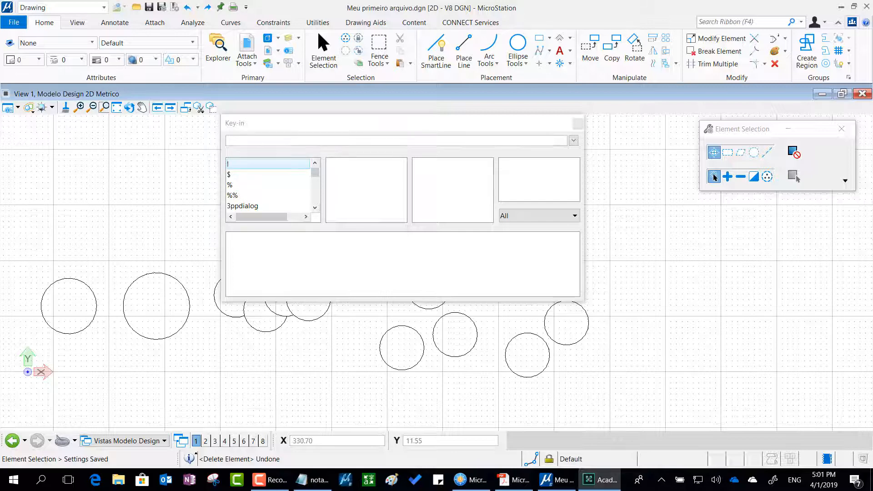
Enter the first command word "place" in the Key-in dialog.
left_click(244, 142)
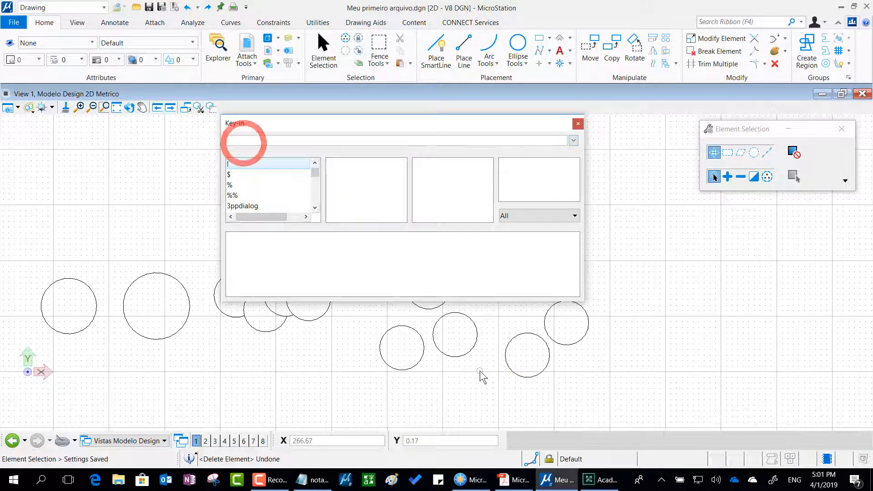
type("p")
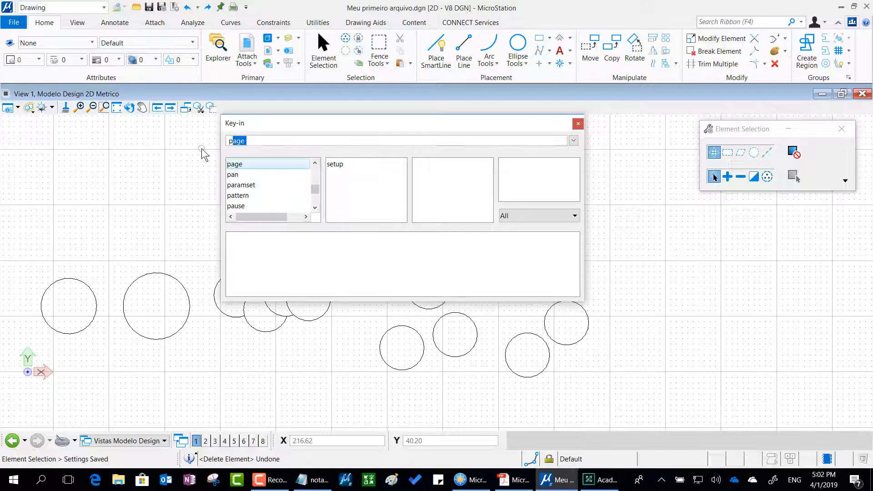
type("lac")
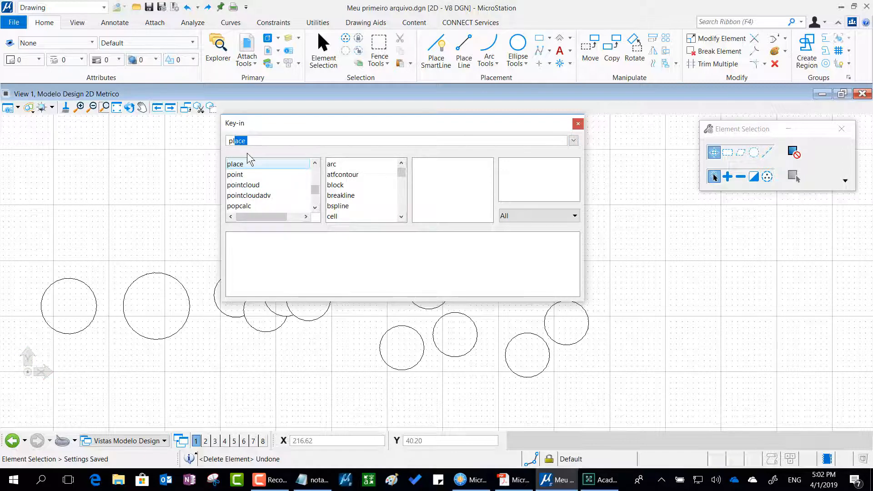
key("space")
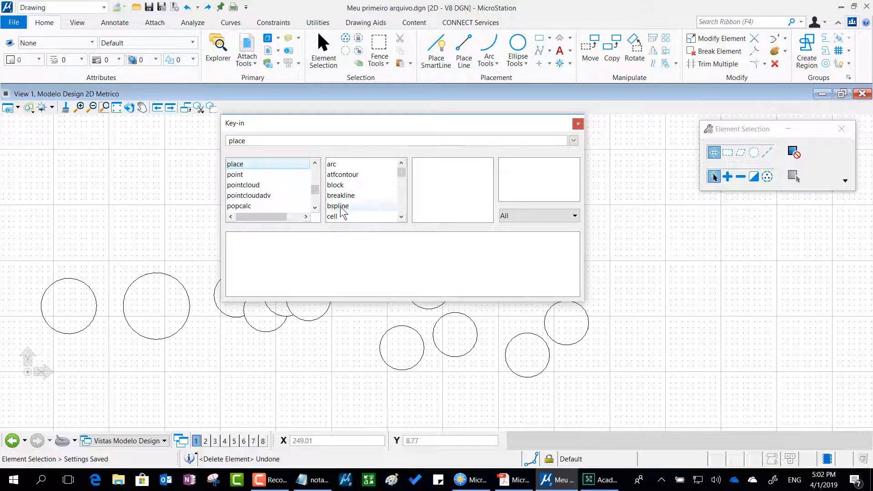
Look through the second-level keywords available for the place command, from arc as far as line.
left_click(402, 217)
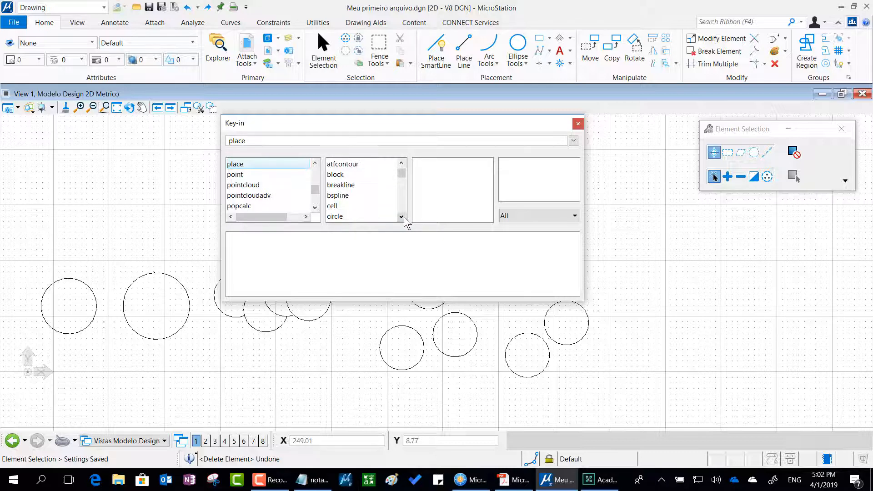
left_click(402, 216)
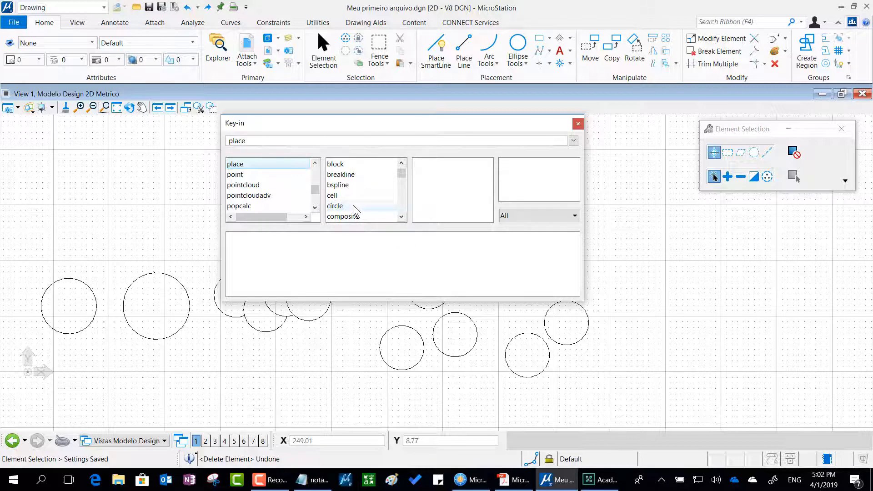
left_click(401, 218)
left_click(401, 218)
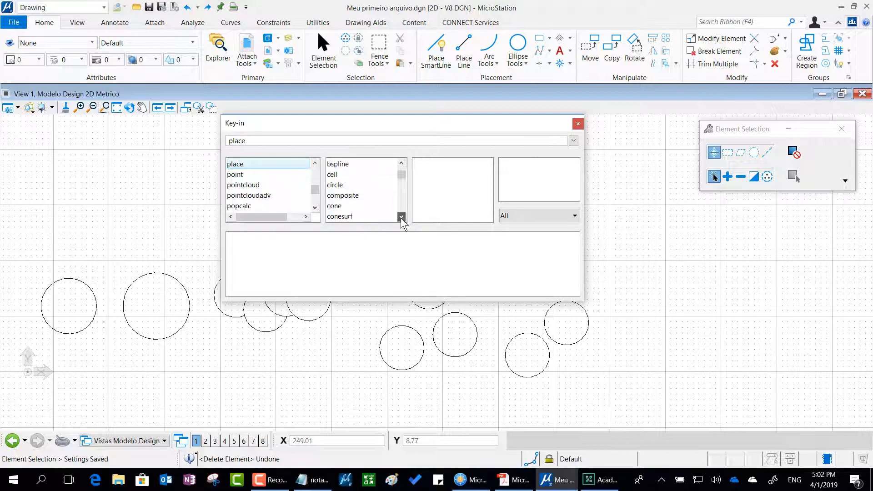
left_click(401, 218)
left_click(401, 218)
left_click(401, 219)
left_click(401, 218)
left_click(401, 219)
left_click(401, 218)
left_click(401, 217)
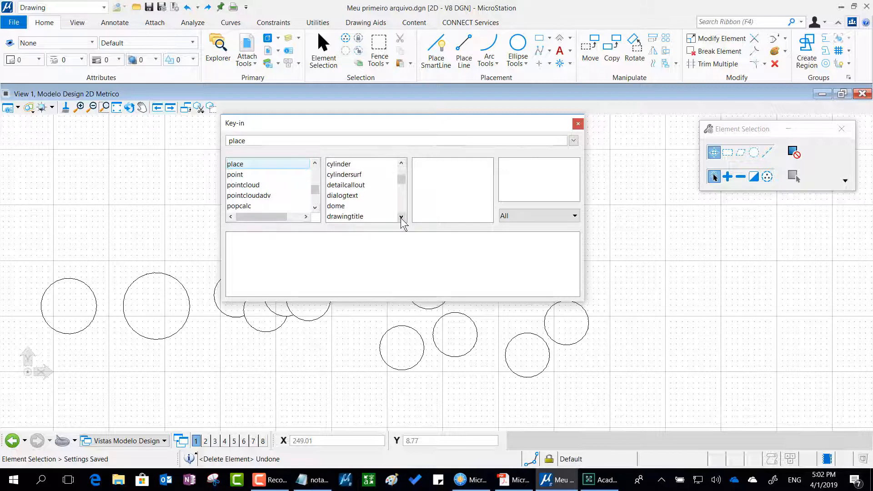
left_click(401, 216)
left_click(402, 217)
left_click(401, 217)
left_click(401, 217)
left_click(401, 216)
left_click(401, 217)
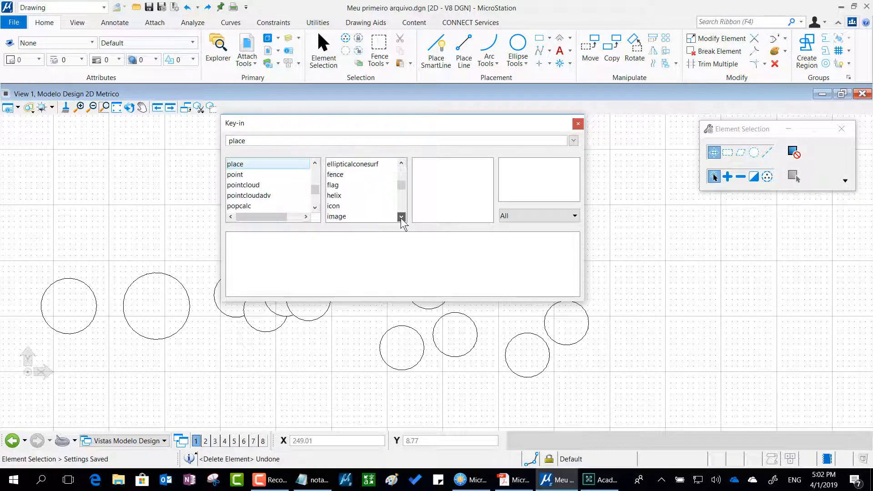
left_click(401, 217)
left_click(401, 217)
left_click(401, 217)
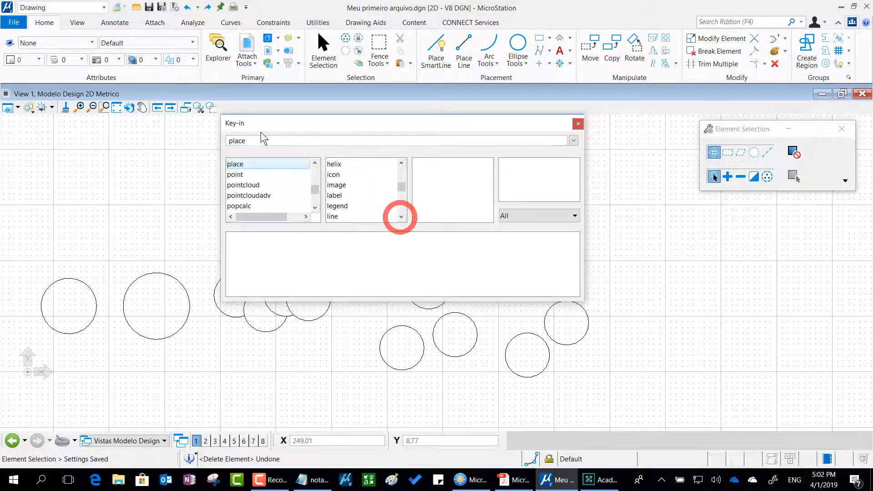
Complete the key-in as "place line" and run it.
left_click(253, 142)
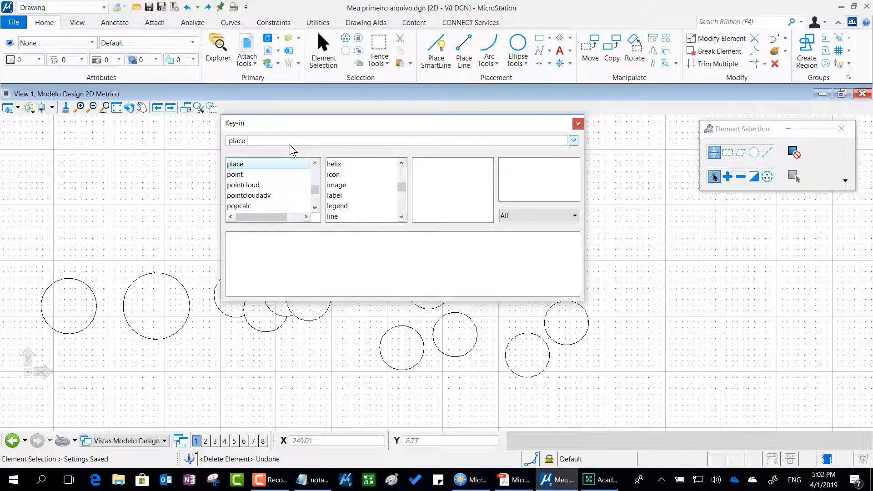
type("l")
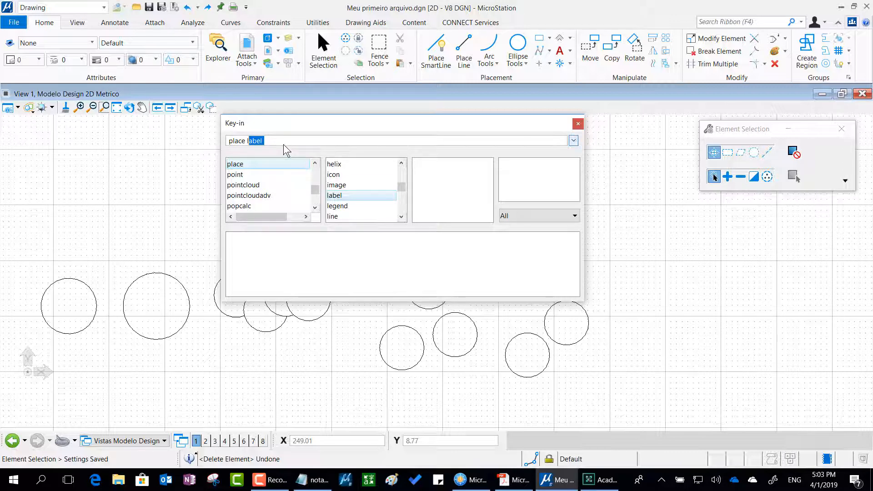
type("in")
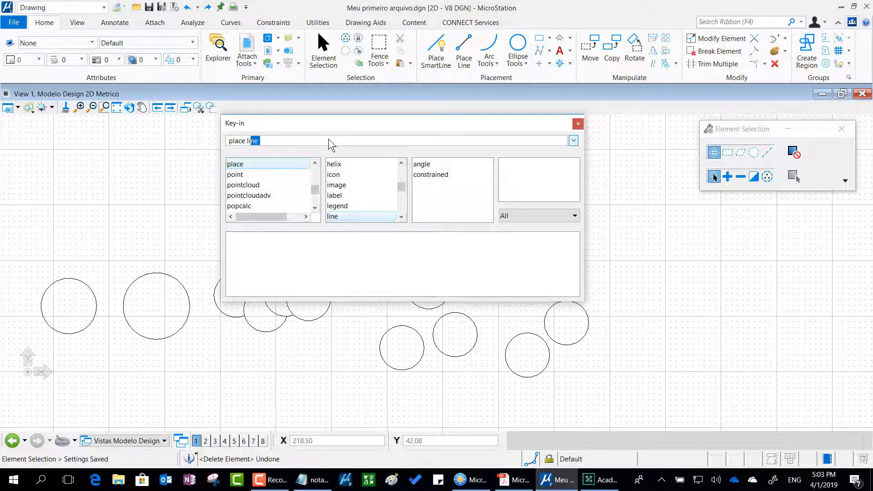
key("Return")
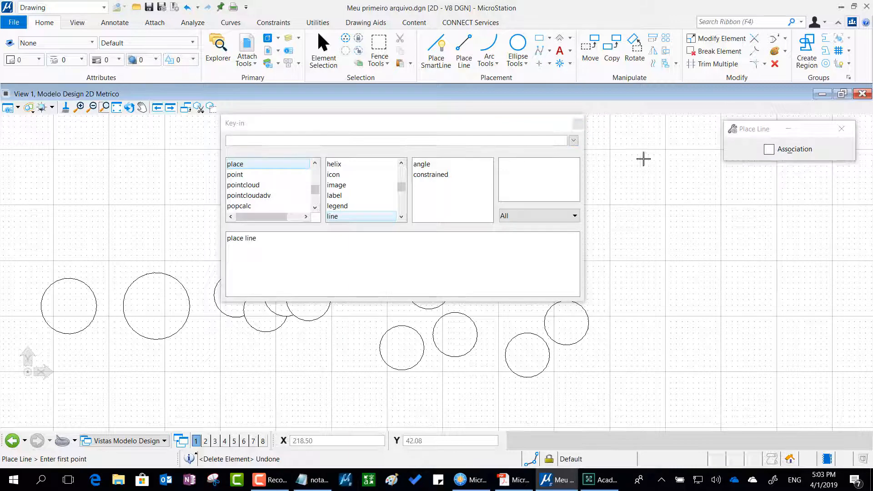
Bring the Place Line settings window closer to the Key-in dialog and start the regular Place Line tool for comparison.
left_click(752, 135)
left_click_drag(678, 217, 643, 210)
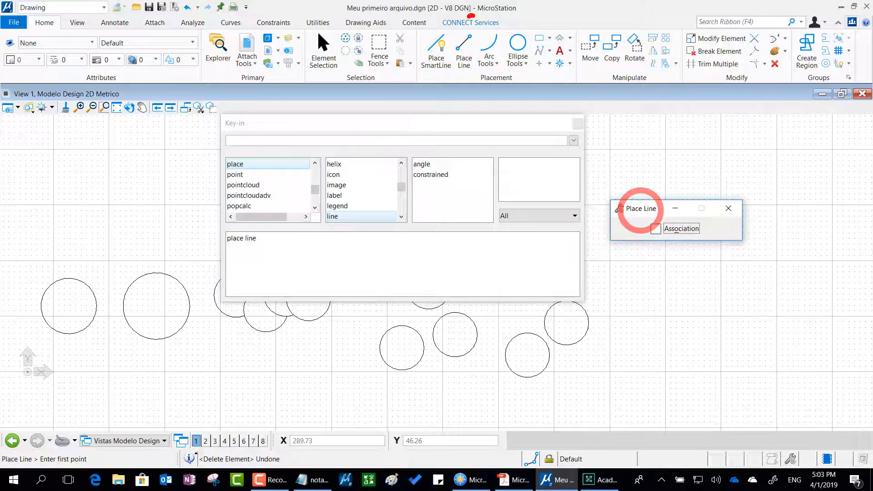
mouse_move(471, 15)
left_mouse_down()
mouse_move(452, 93)
mouse_move(504, 35)
left_mouse_up()
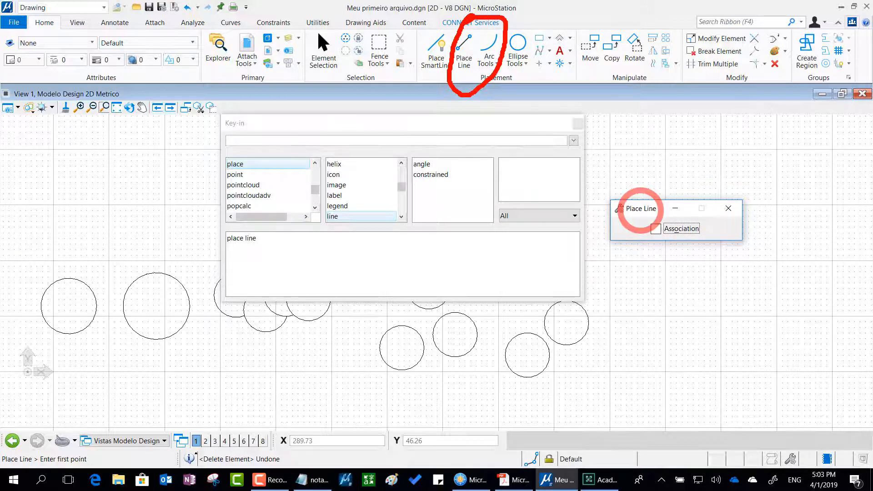
left_click(462, 45)
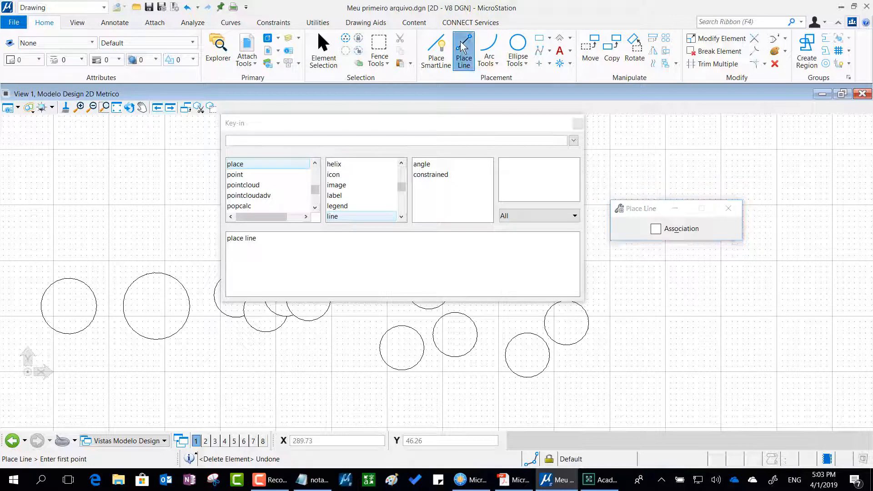
Rerun "place line" from the Key-in history and move the Place Line settings window beside the Key-in dialog.
left_click(264, 239)
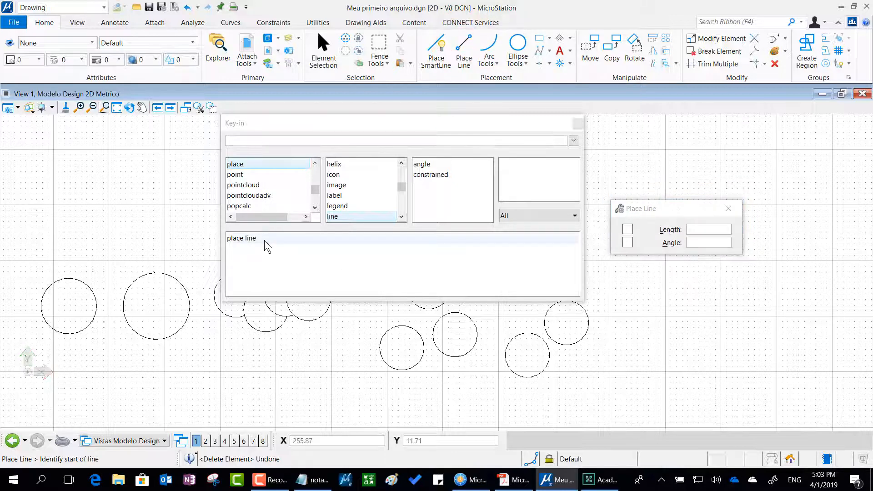
double_click(263, 240)
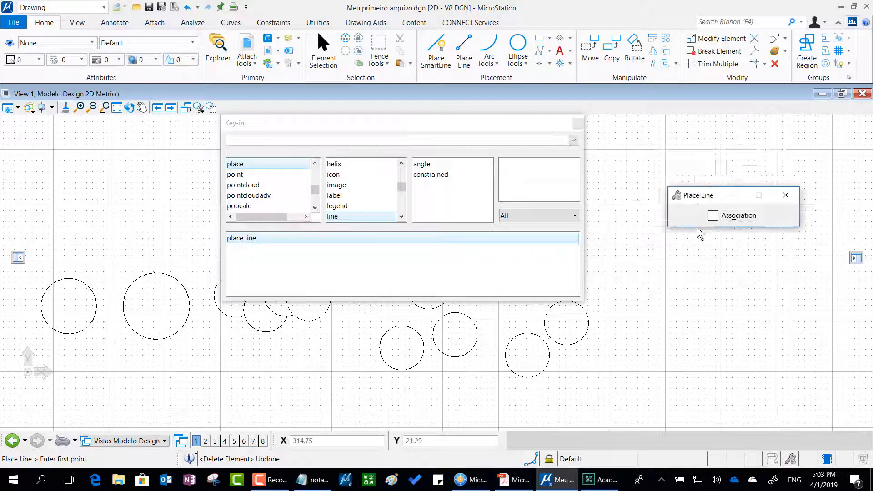
left_click_drag(655, 193, 640, 173)
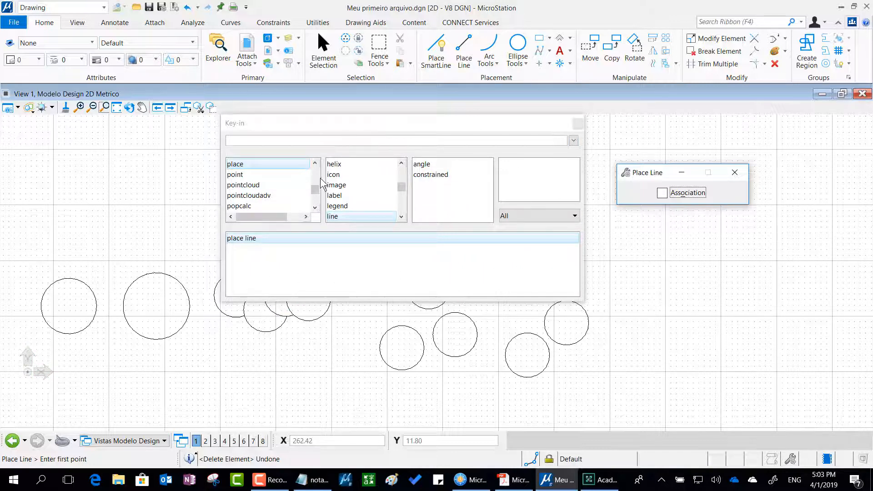
Compose the key-in "dynamicrastersnap line on" from the Key-in dialog's keyword lists without running it.
mouse_move(314, 193)
left_mouse_down()
mouse_move(317, 173)
mouse_move(317, 204)
mouse_move(317, 180)
left_mouse_up()
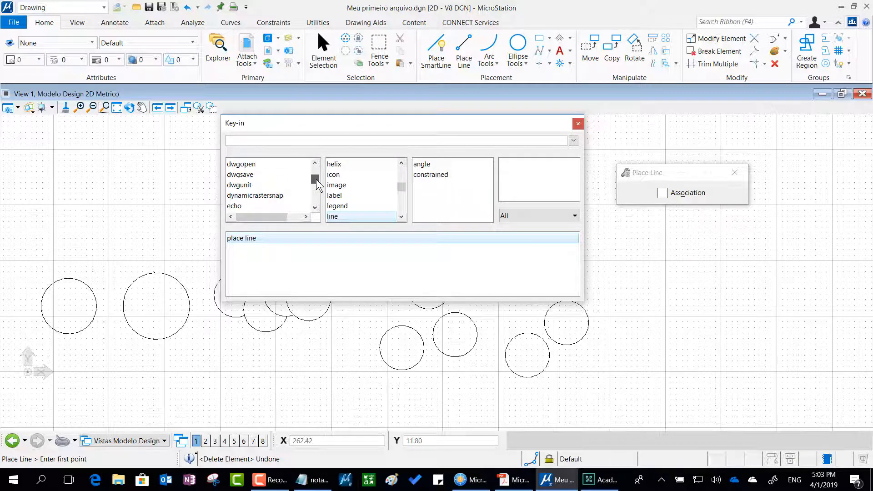
left_click(268, 178)
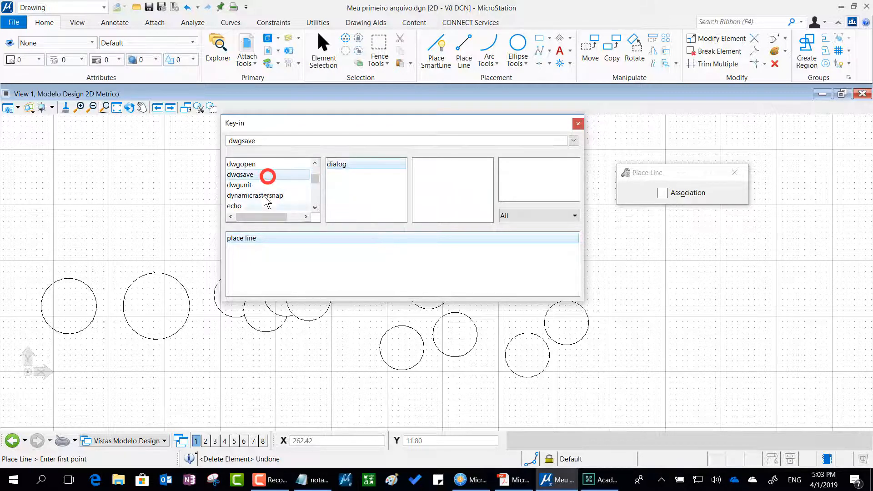
left_click(253, 195)
left_click(335, 185)
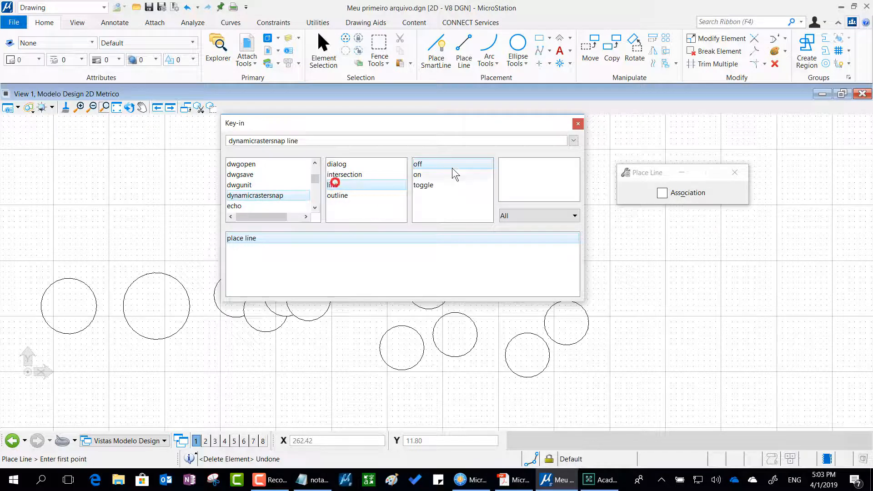
left_click(450, 174)
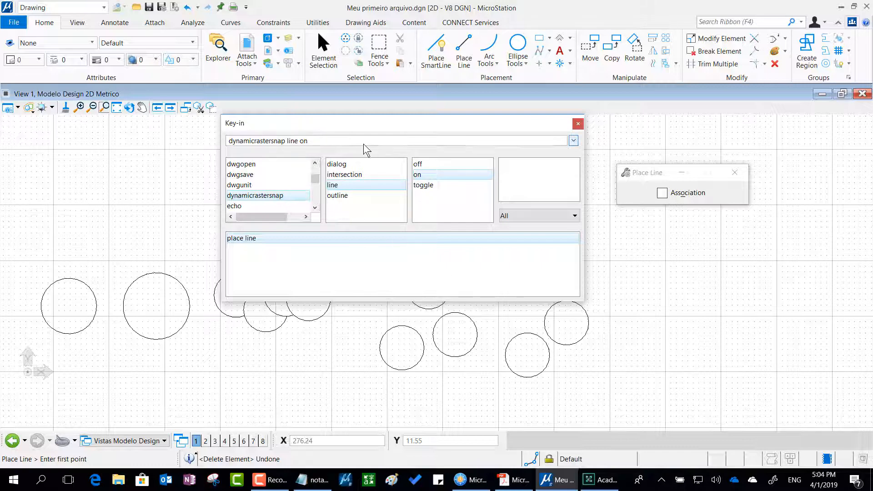
Replace the whole key-in text with "place".
left_click_drag(364, 143, 105, 141)
left_click(105, 141)
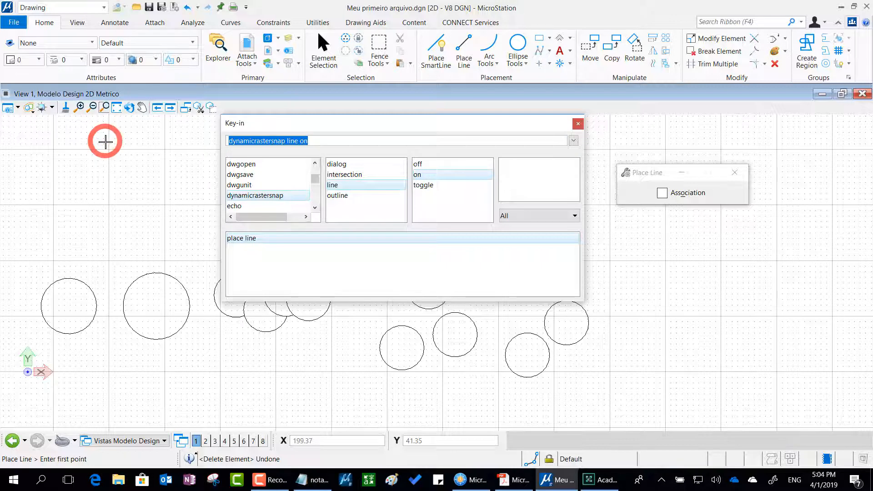
type("p")
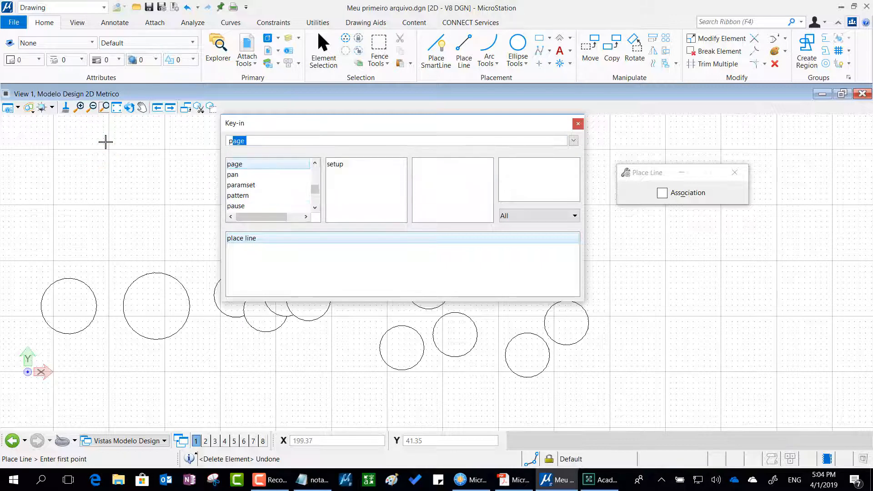
type("lace")
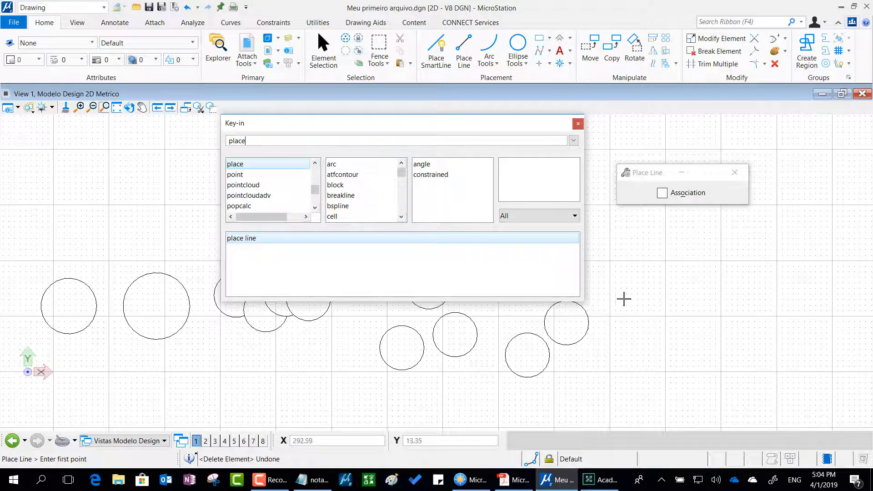
Shrink the Key-in dialog to a single entry line and dock it beside the X and Y coordinate fields.
left_click_drag(501, 130, 534, 129)
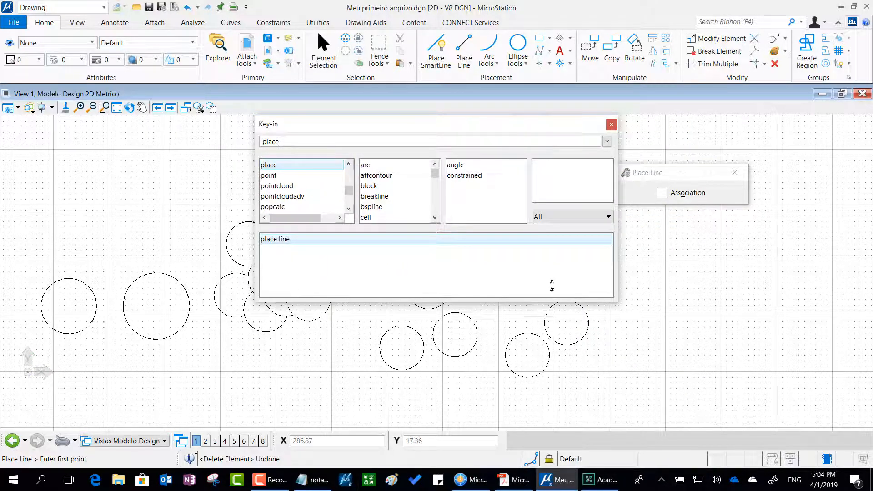
left_click_drag(552, 285, 555, 227)
left_click_drag(548, 181, 541, 152)
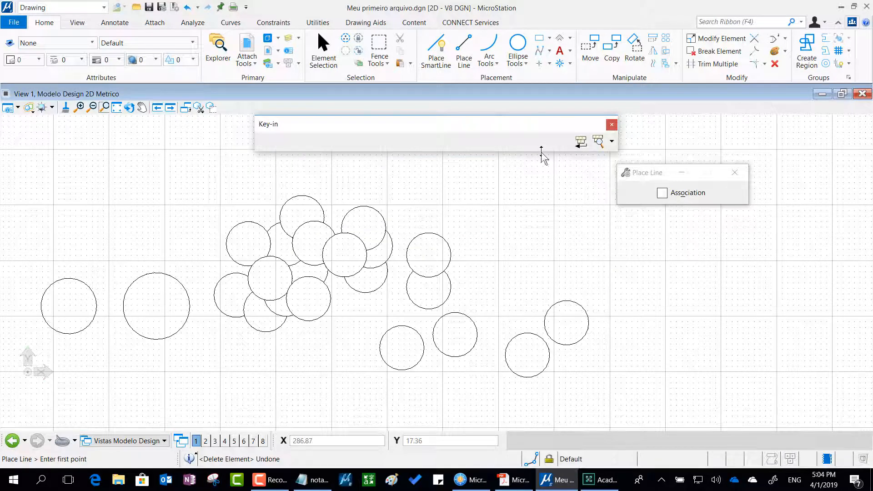
left_click_drag(617, 139, 433, 111)
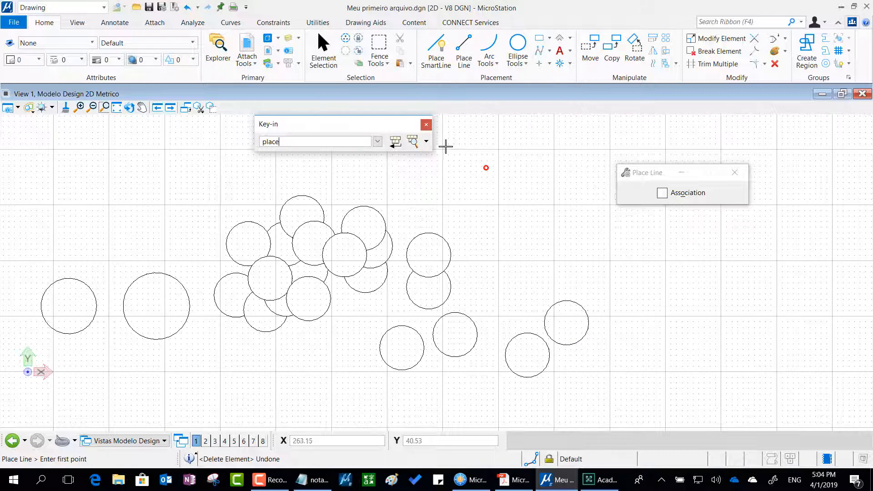
left_click_drag(434, 144, 610, 162)
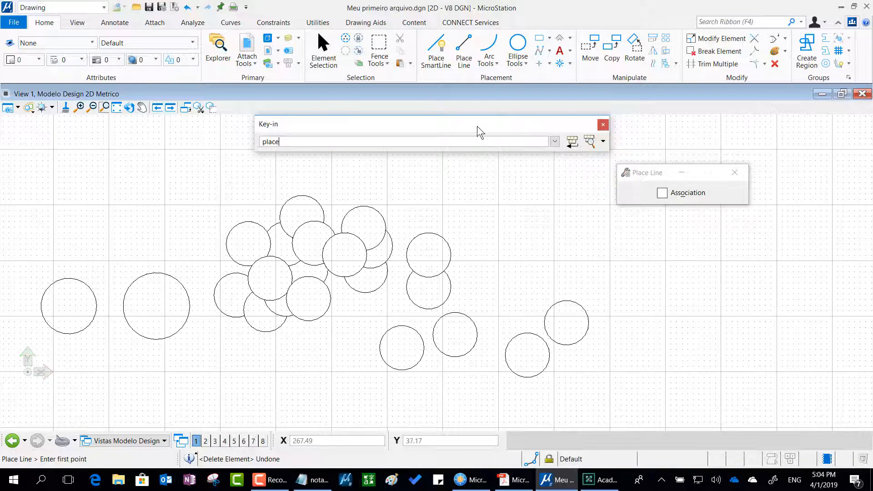
left_click_drag(476, 126, 737, 435)
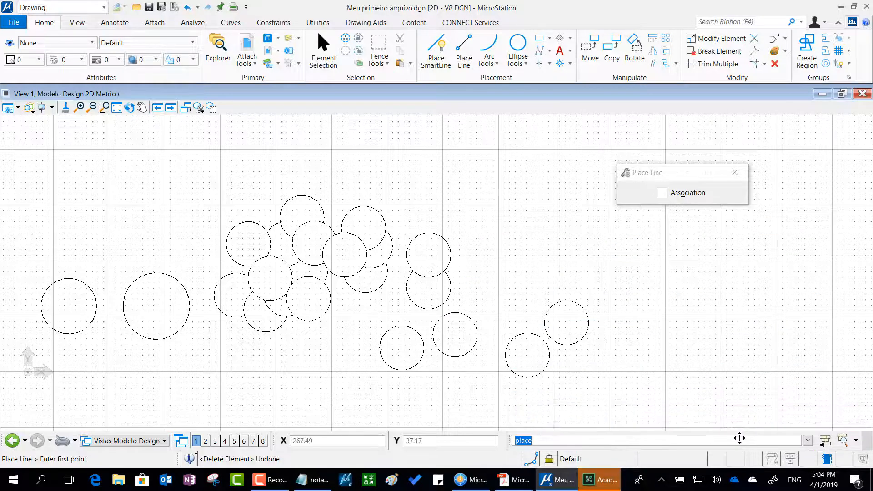
Start a line in the empty area above the circles, cancel it, and activate the Place Circle tool.
left_click(470, 185)
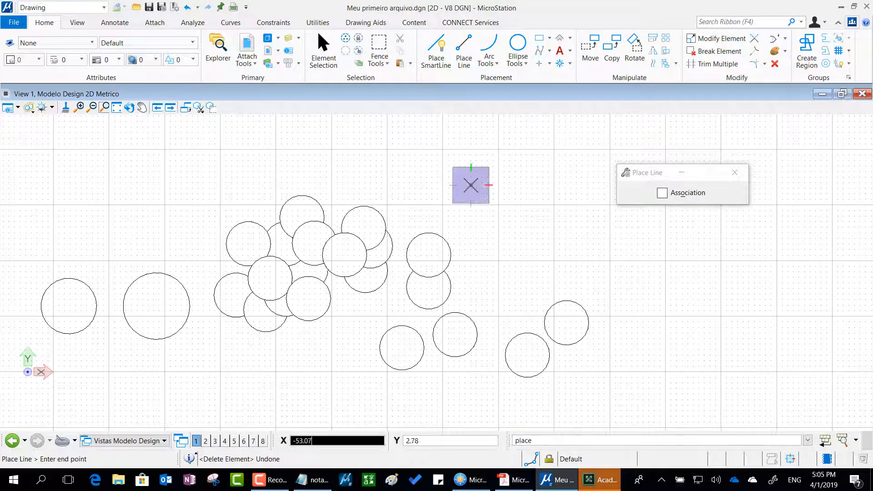
right_click(470, 185)
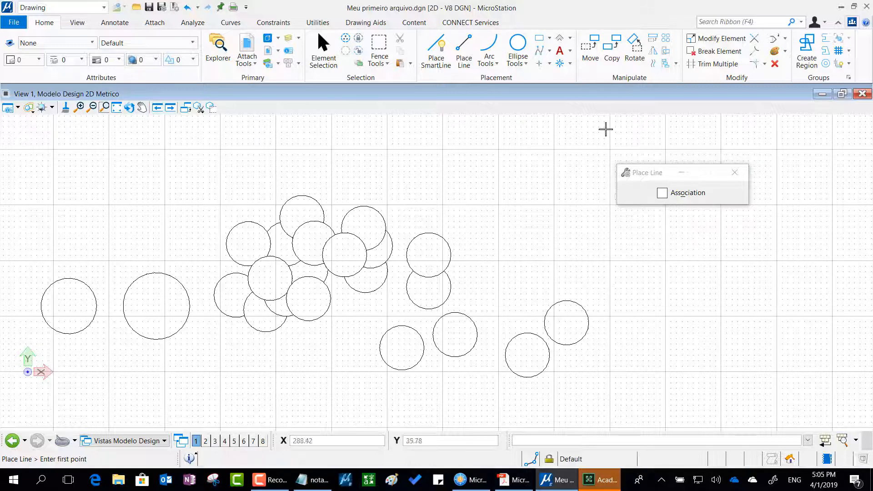
left_click(516, 45)
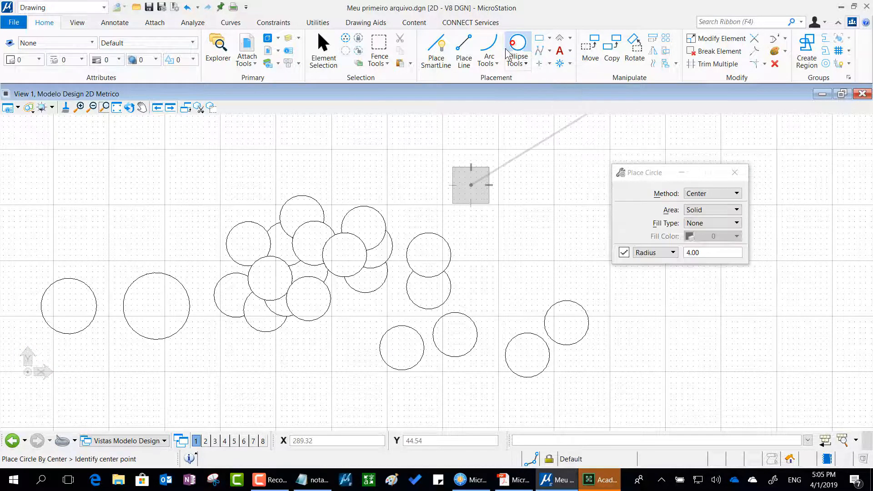
Move the Place Circle settings window closer to the circles and switch the input focus between its radius field and the X and Y coordinate fields.
left_click_drag(637, 172, 541, 123)
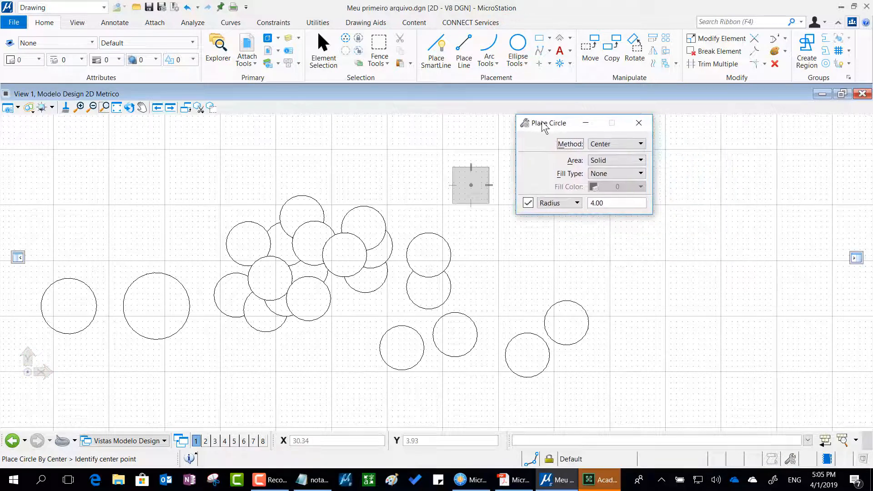
left_click_drag(617, 207, 586, 205)
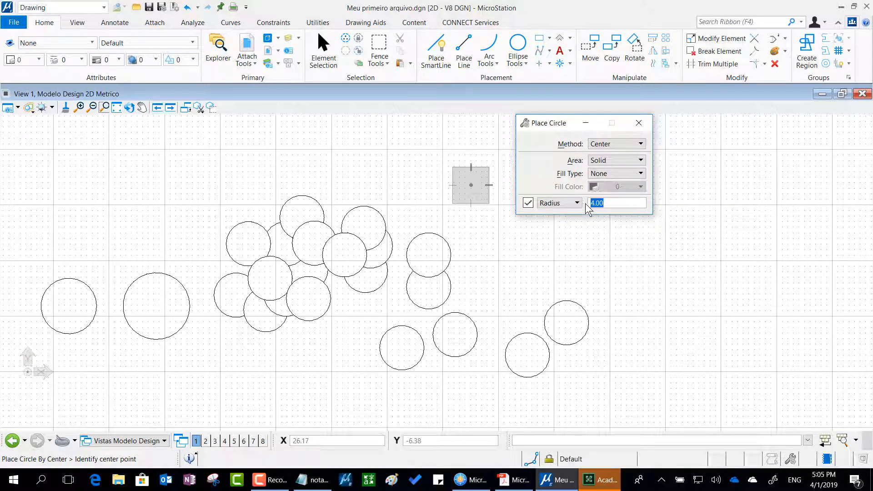
left_click(612, 204)
left_click(429, 441)
left_click(309, 441)
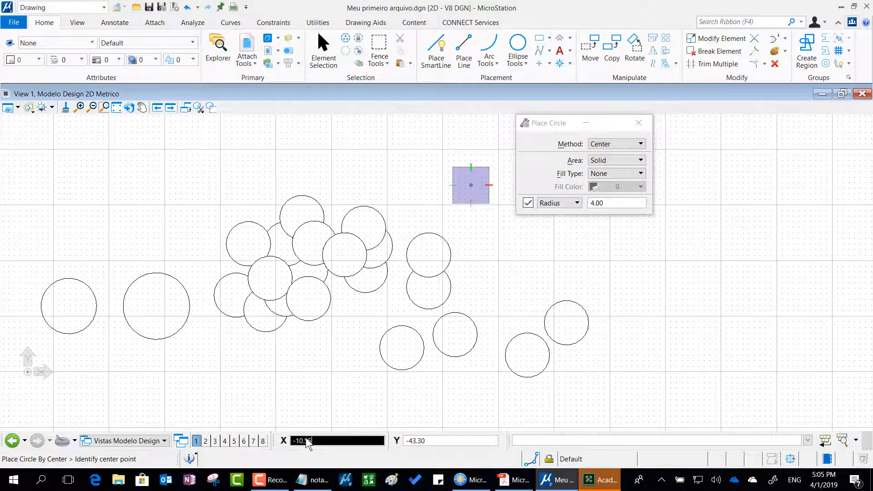
left_click_drag(307, 439, 293, 437)
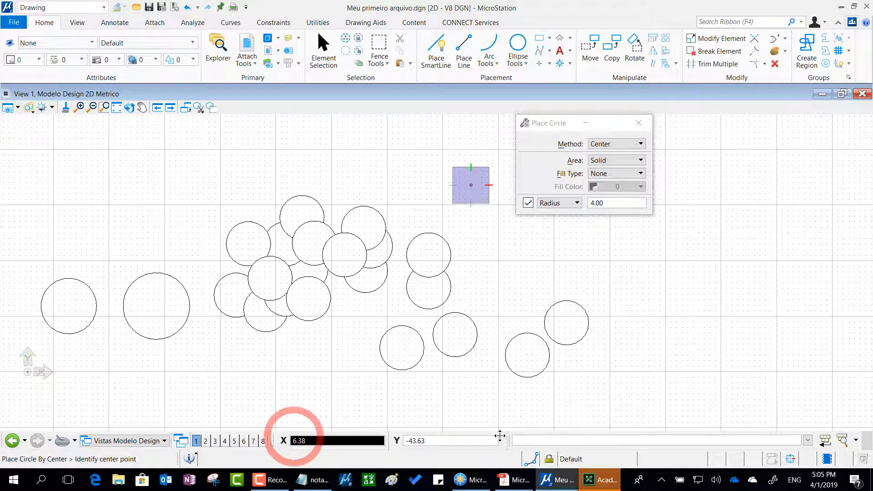
Undock the Key-in dialog below the Place Circle settings and switch the input focus between its entry line, the radius field and the Y coordinate.
left_click_drag(508, 443, 494, 241)
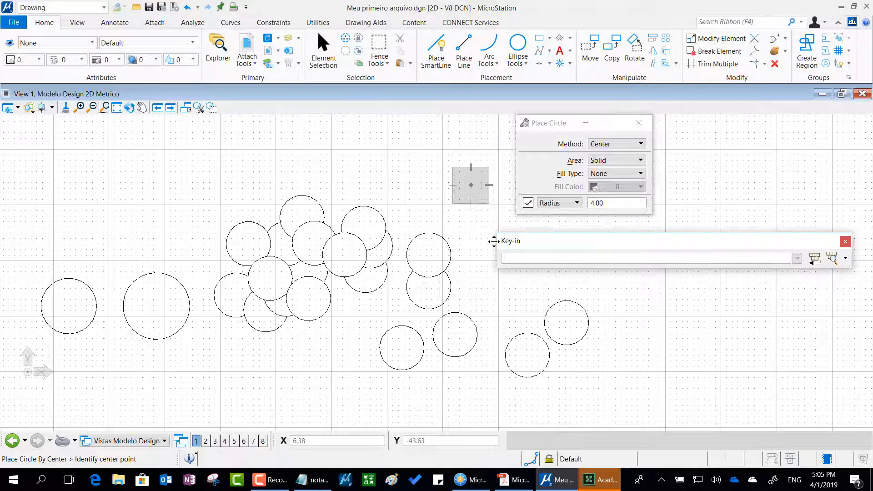
left_click(527, 262)
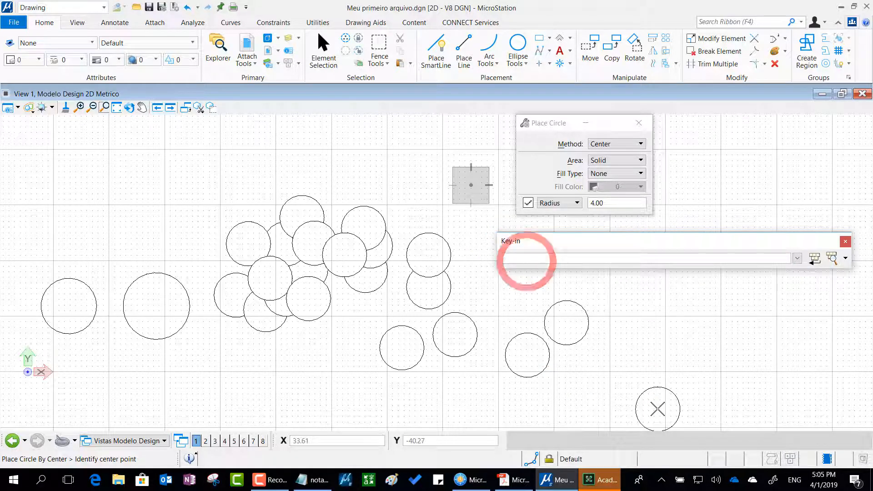
left_click(608, 203)
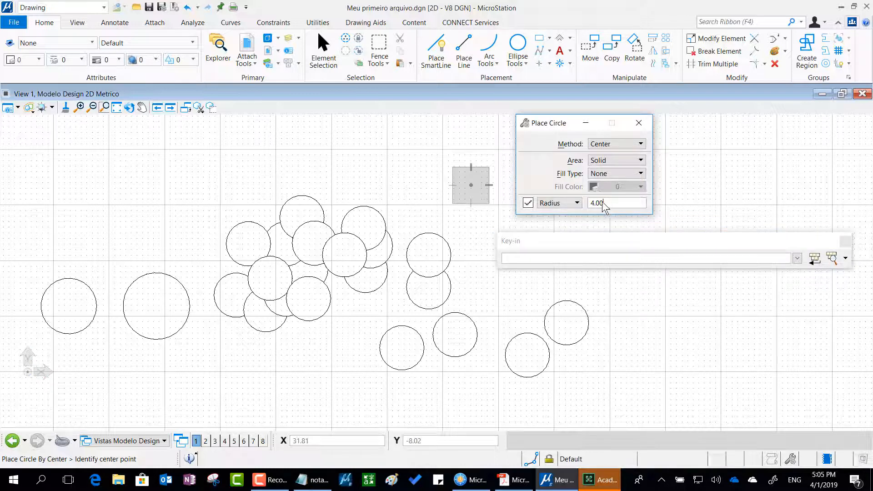
left_click_drag(586, 204, 584, 202)
left_click(601, 261)
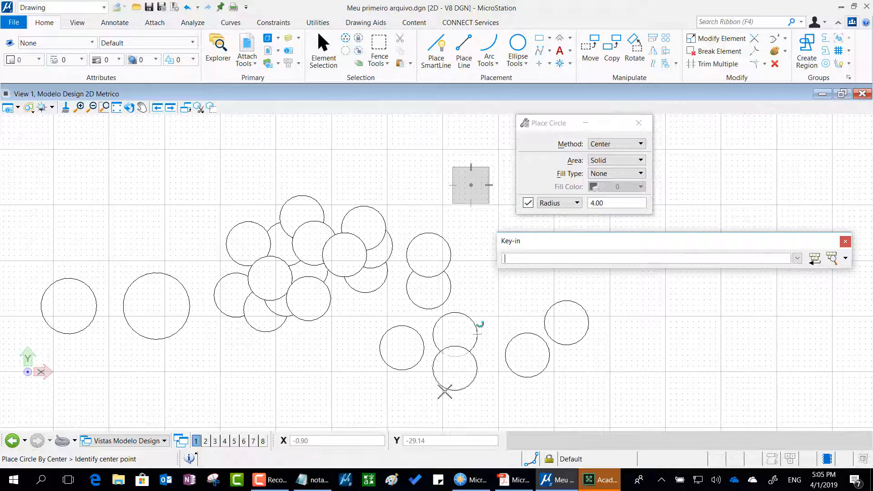
left_click(438, 438)
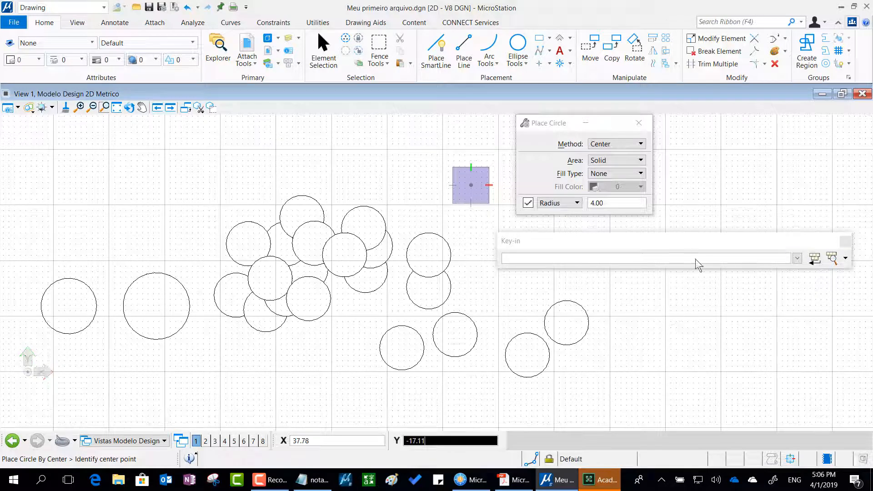
Close the floating Key-in dialog and end the Place Circle command without placing a circle.
left_click_drag(708, 242, 638, 281)
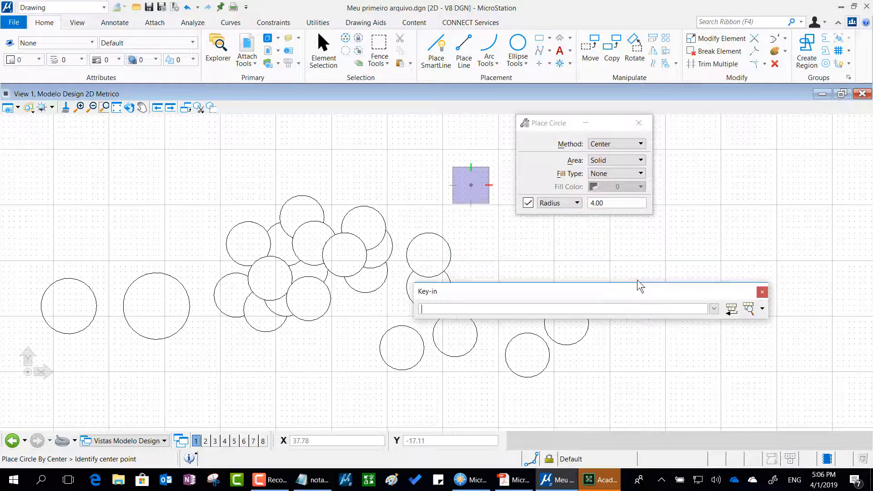
left_click(762, 292)
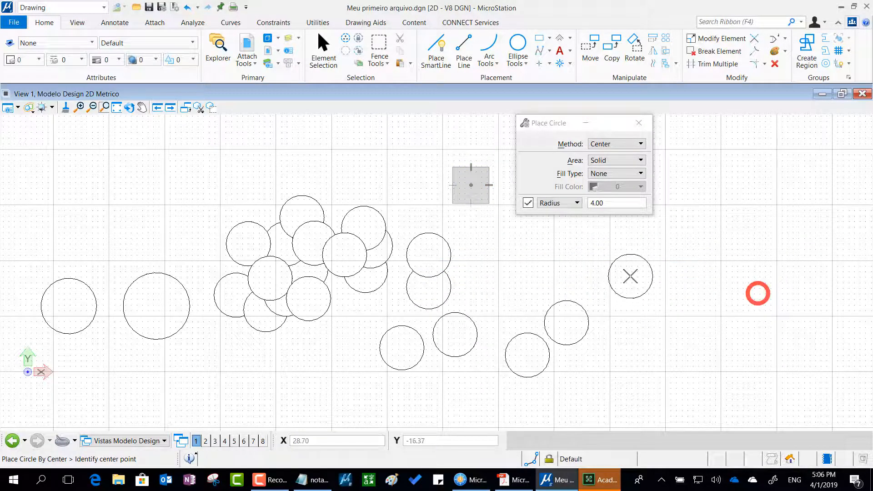
right_click(627, 275)
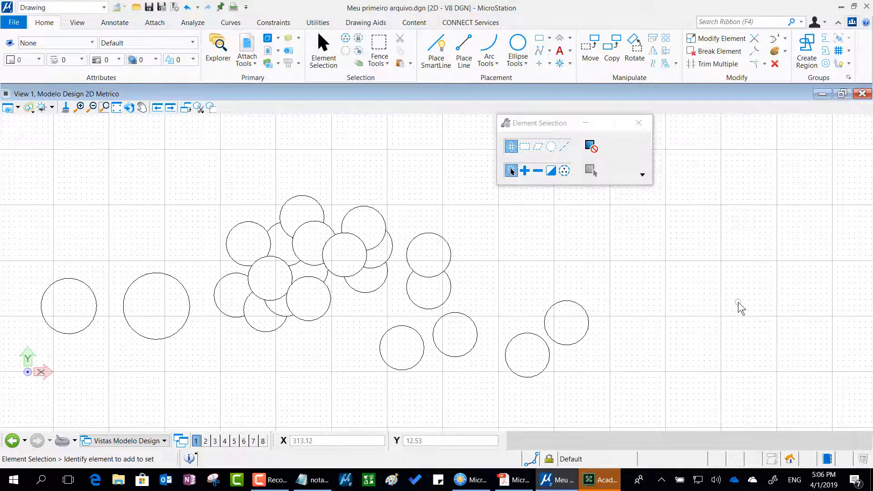
Move the Element Selection window away from the circles, and twice call up and dismiss the pop-up key-in line at the pointer.
mouse_move(557, 130)
left_mouse_down()
mouse_move(727, 123)
mouse_move(731, 105)
left_mouse_up()
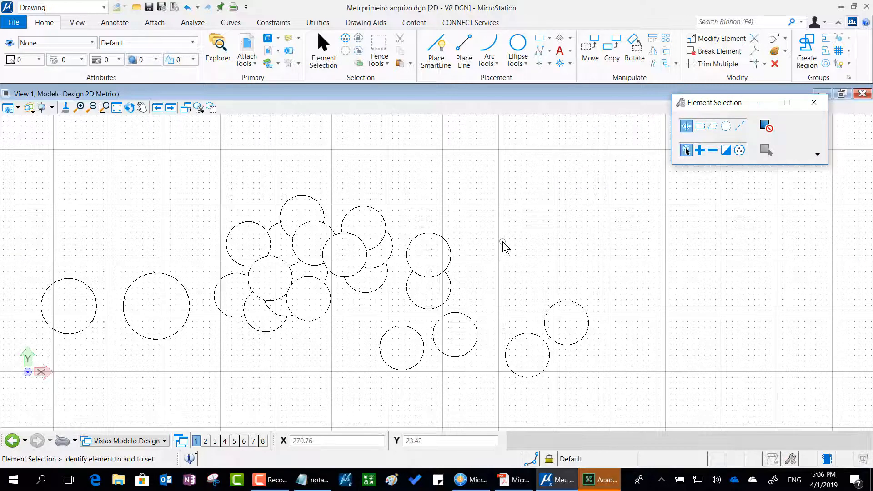
key("Return")
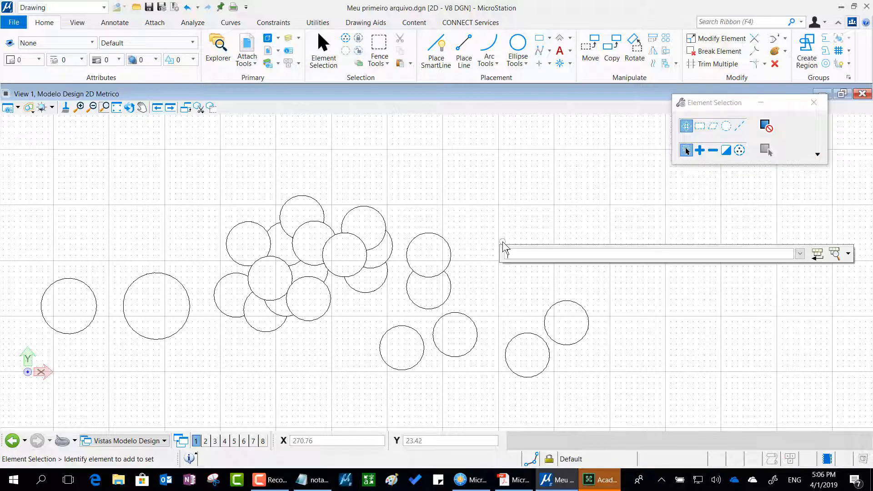
left_click(511, 253)
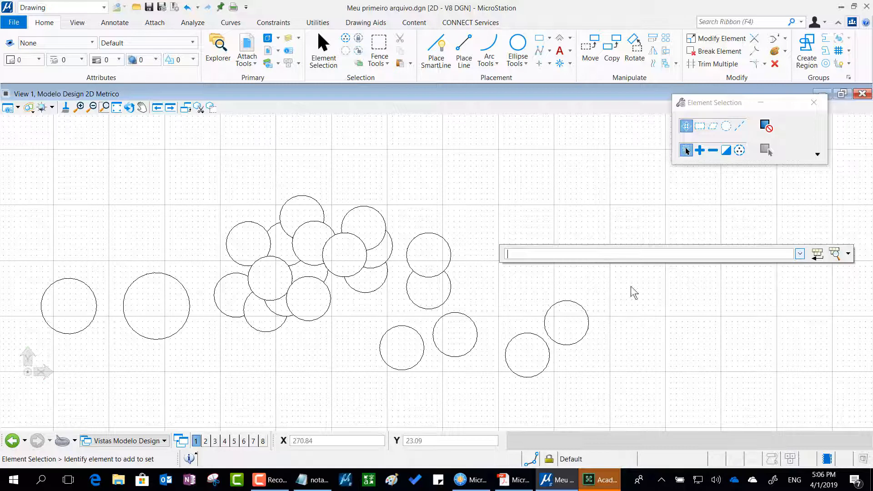
left_click(684, 351)
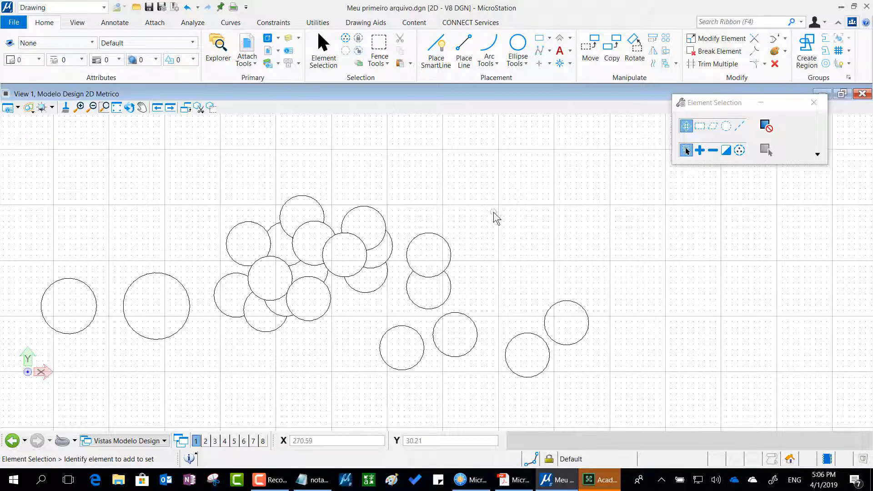
key("Return")
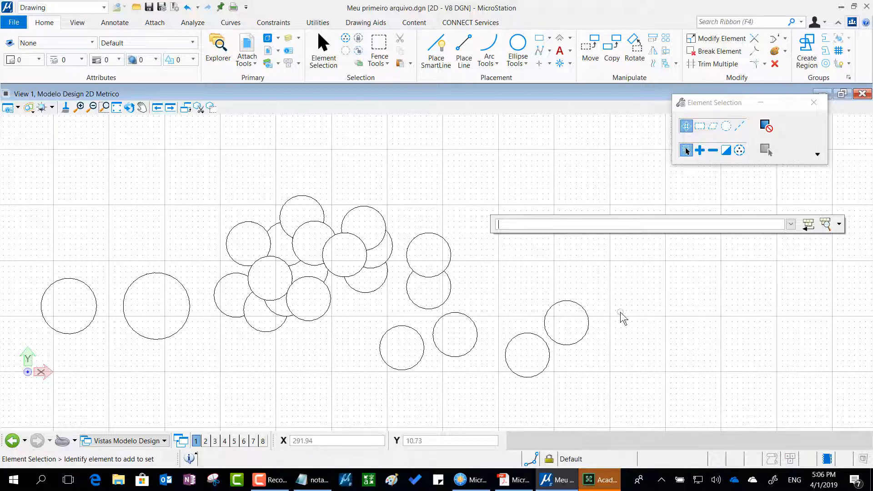
key("Escape")
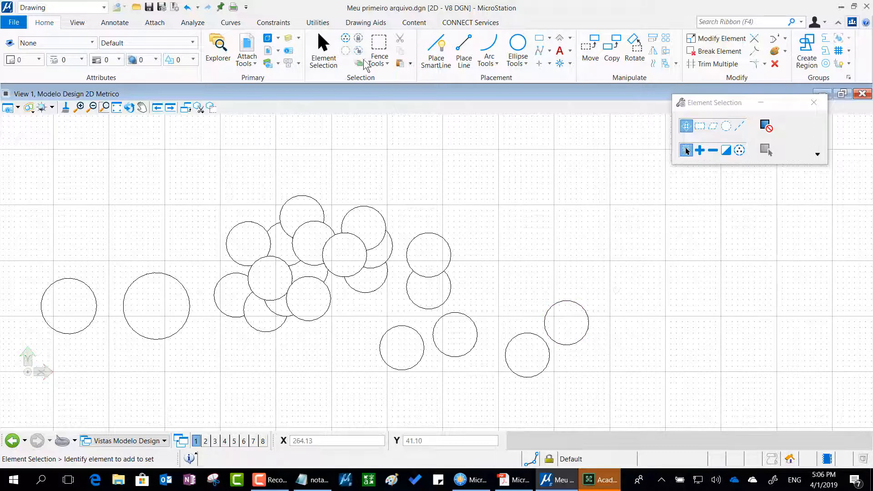
Narrow the reopened Key-in dialog to about half its width, close it, and check the width of the pop-up key-in line.
left_click(288, 67)
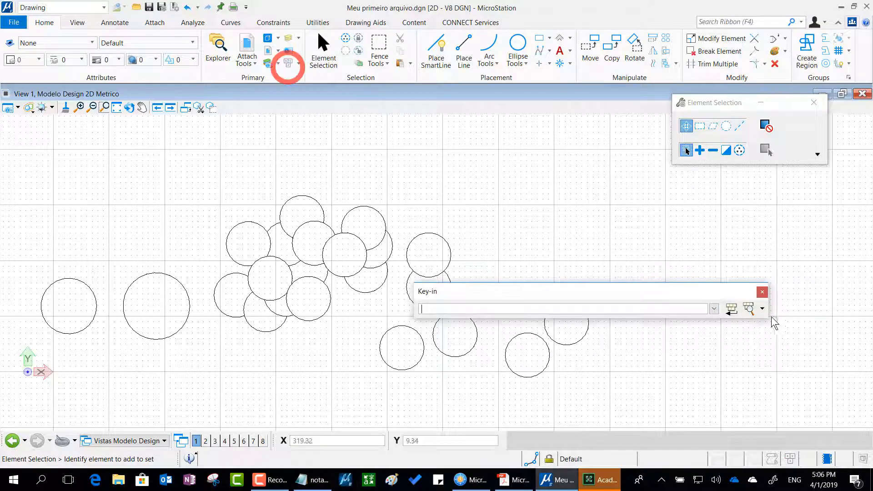
left_click_drag(771, 316, 560, 305)
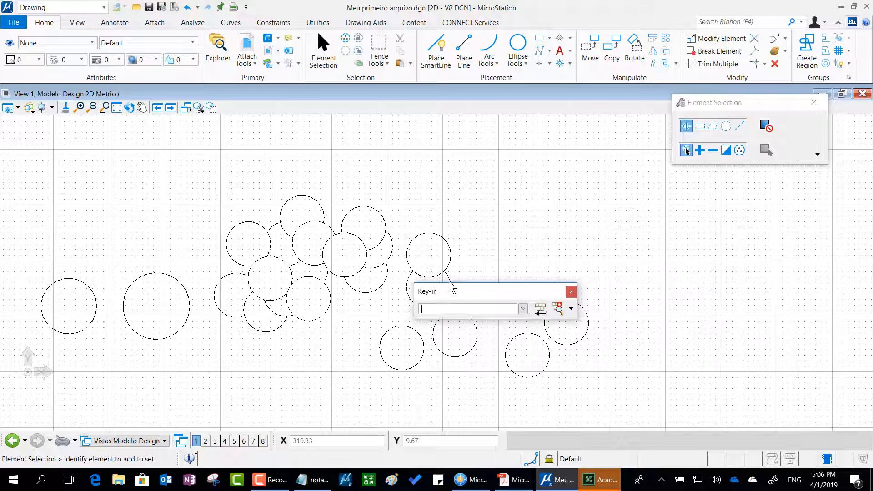
left_click_drag(461, 289, 497, 132)
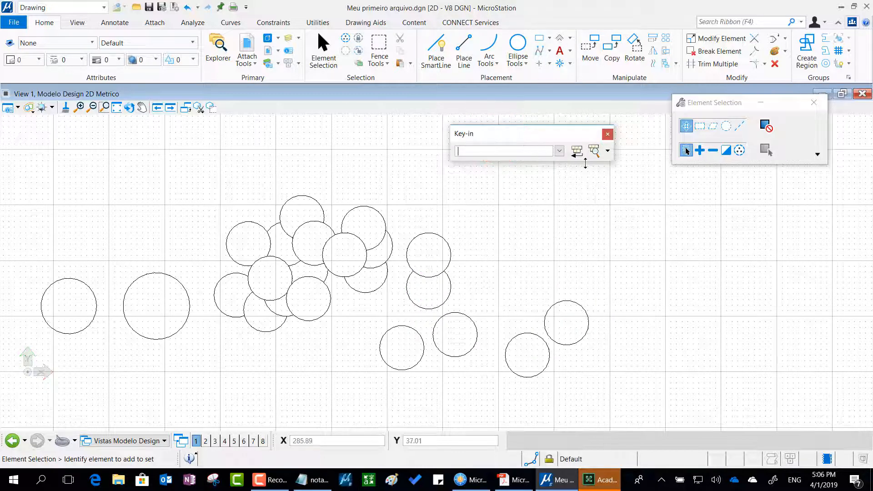
mouse_move(584, 162)
left_mouse_down()
mouse_move(596, 314)
mouse_move(596, 162)
left_mouse_up()
left_click(606, 133)
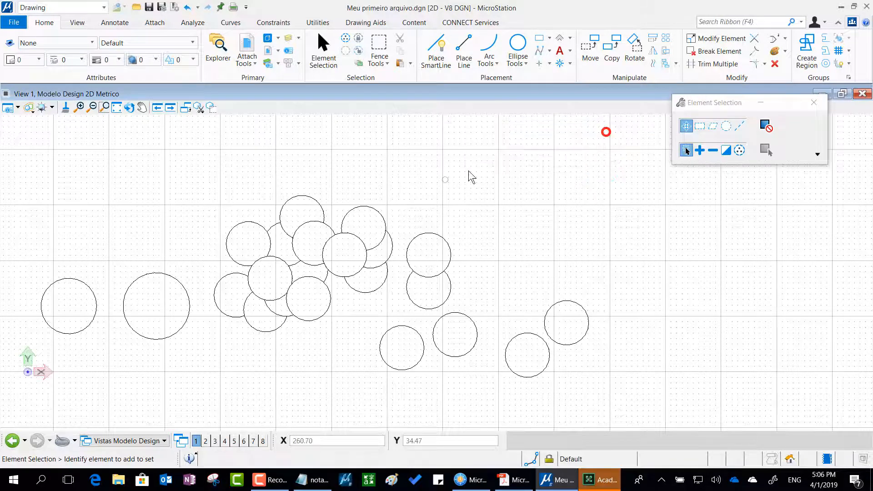
key("Return")
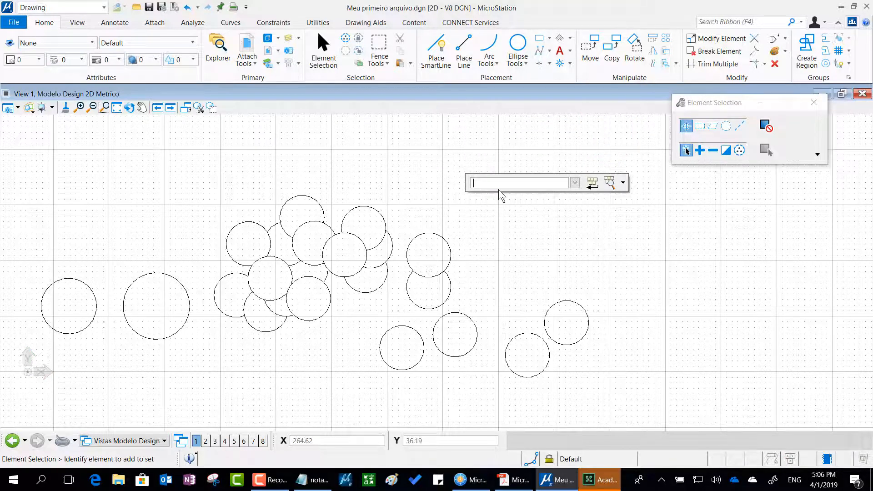
left_click(706, 291)
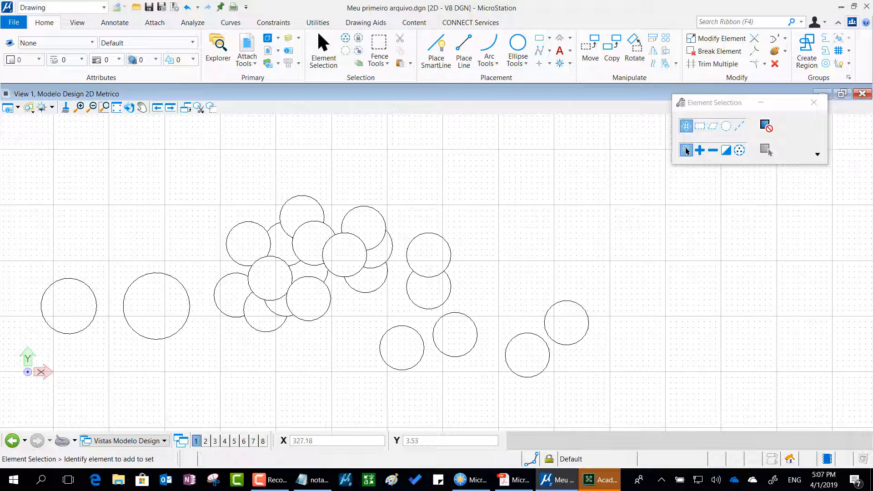
Read the MicroStation Essential PDF slides on saving elements and compressing the design file.
left_click_drag(872, 65, 459, 68)
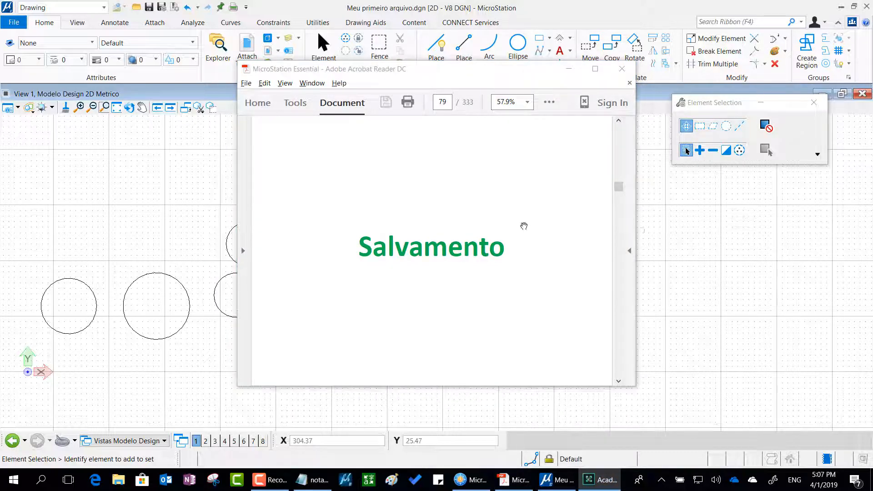
scroll(478, 231, "down", 1)
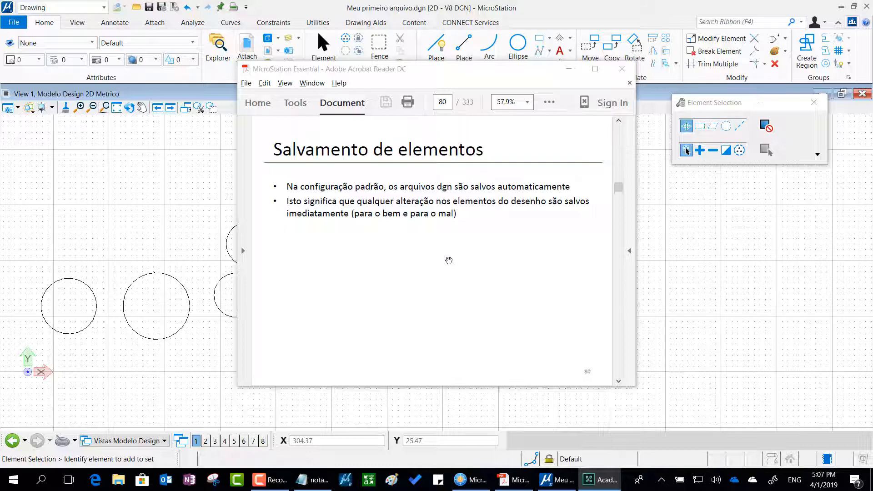
left_click_drag(519, 69, 872, 93)
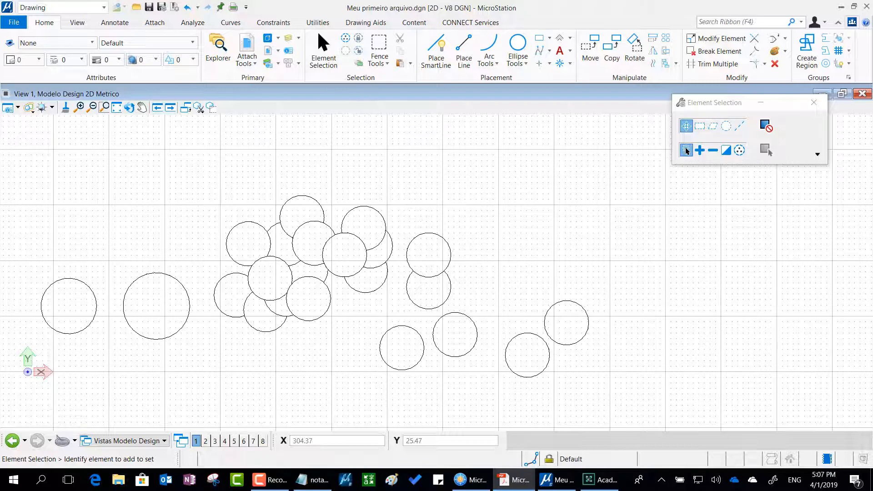
left_click_drag(872, 86, 472, 62)
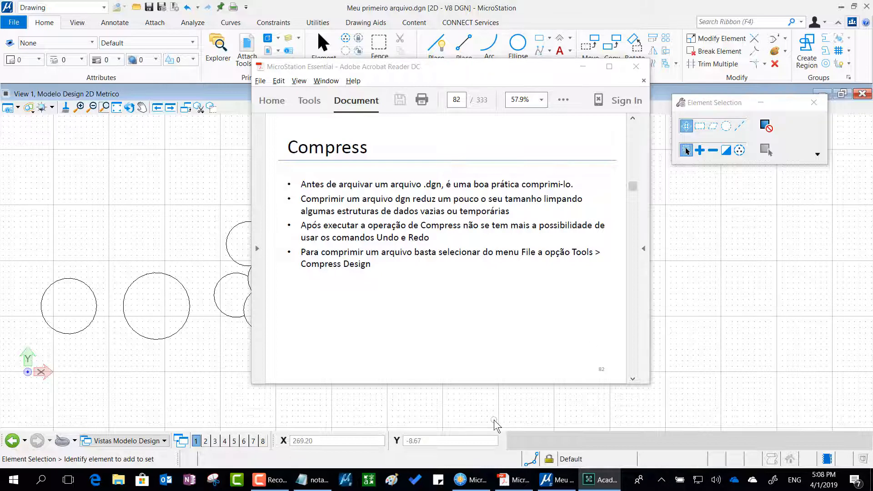
Switch to notas.txt in Notepad and add the heading "Compress (Purge)" with a dashed underline above the "Lista de Controls" section.
left_click(322, 476)
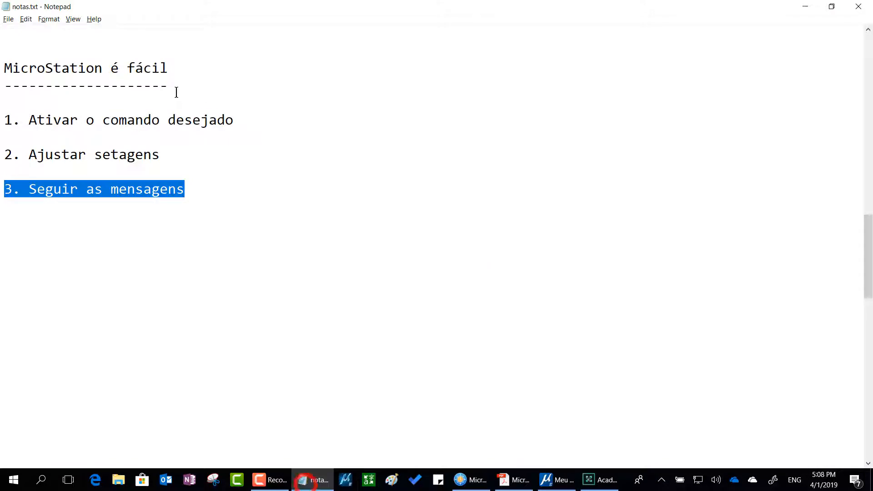
scroll(176, 92, "up", 2)
scroll(177, 92, "down", 10)
left_click(37, 60)
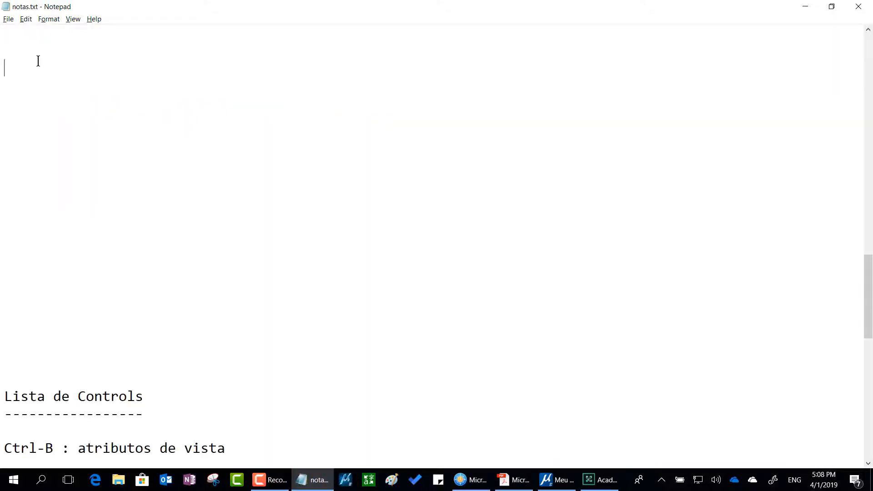
type("Compress (")
type("Purge")
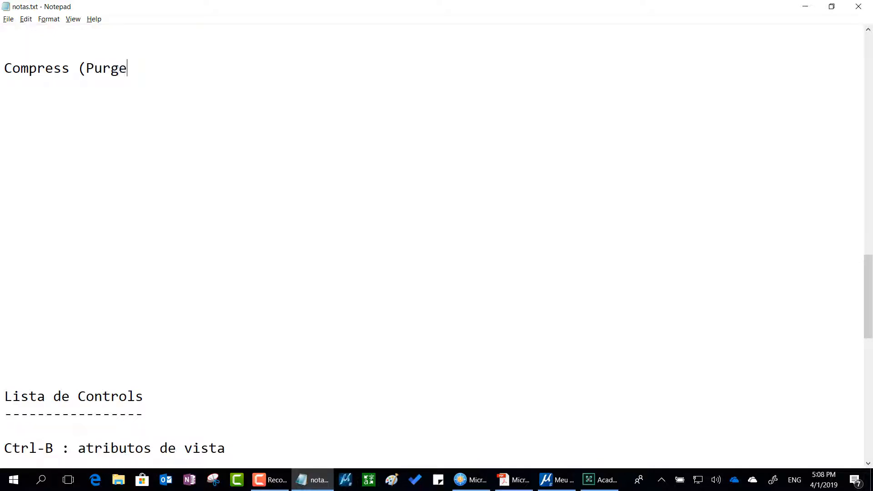
type(")")
key("Return")
type("-")
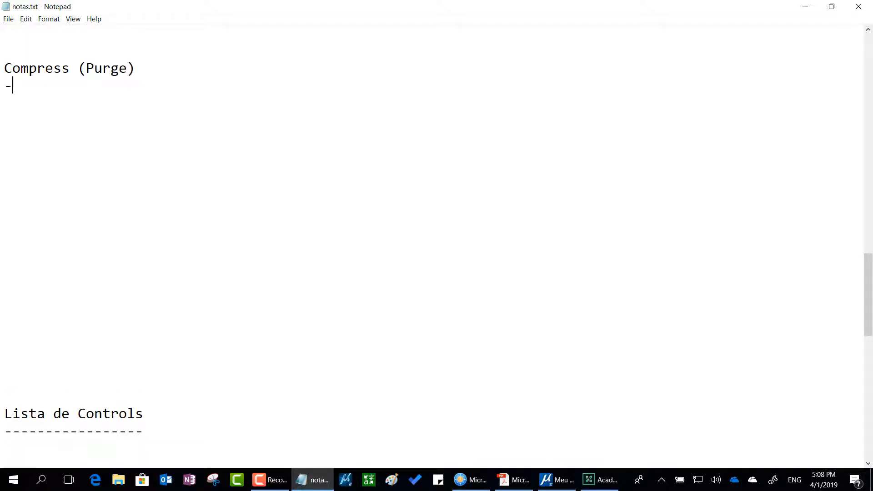
type("---------------")
key("Return")
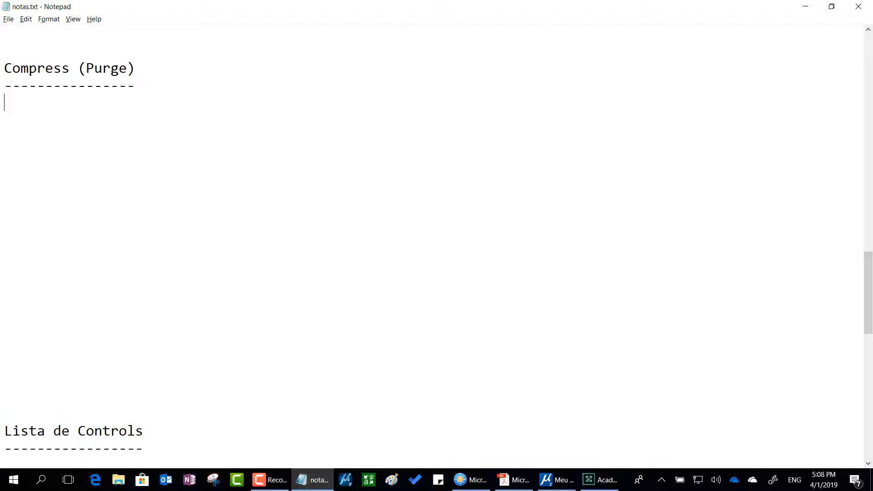
Add the note "- recuperar algum espaço" under the "Compress (Purge)" heading.
type("- recuperar al")
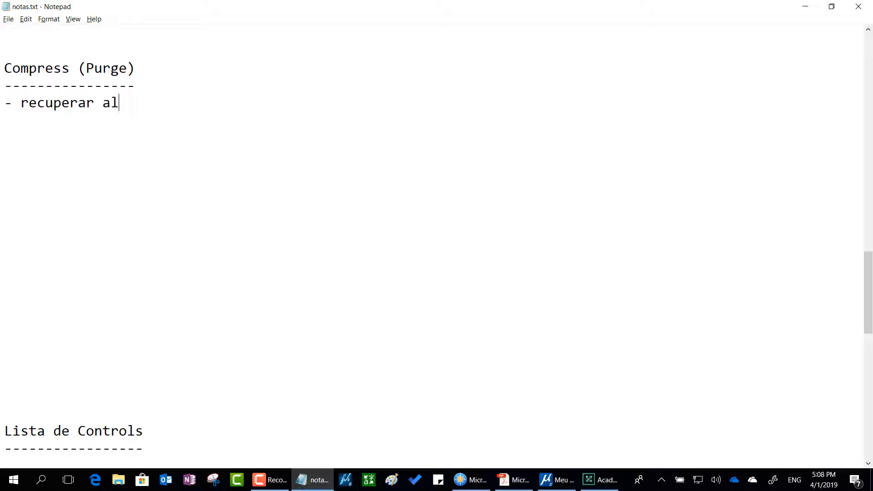
type("gum espaço")
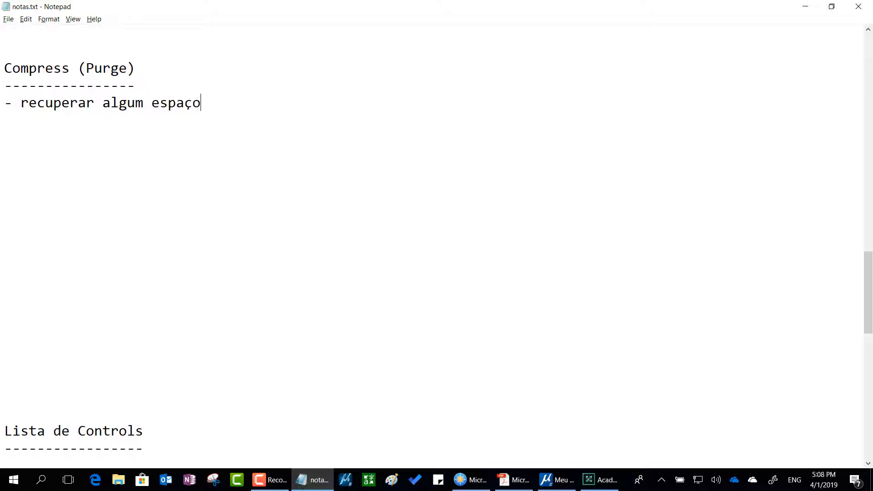
Extend the note under "Compress (Purge)" with "tornando o arquivo menor".
type("tornando o arquio")
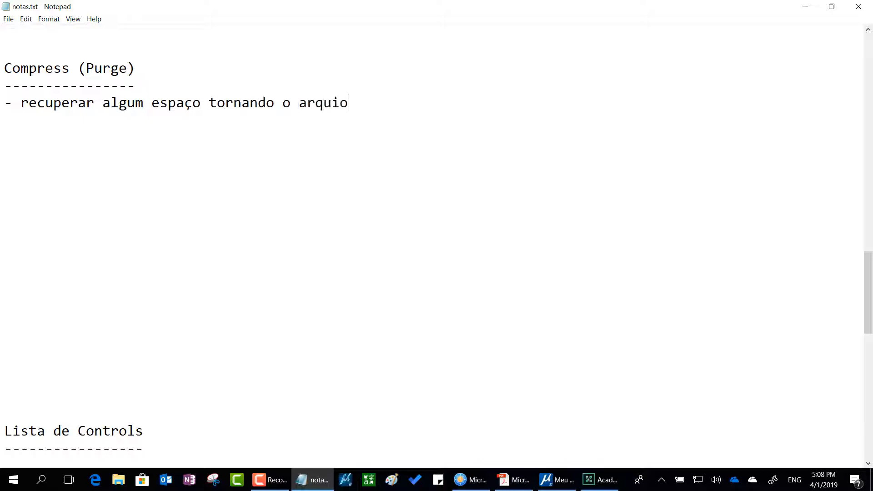
key("BackSpace")
type("vo menor")
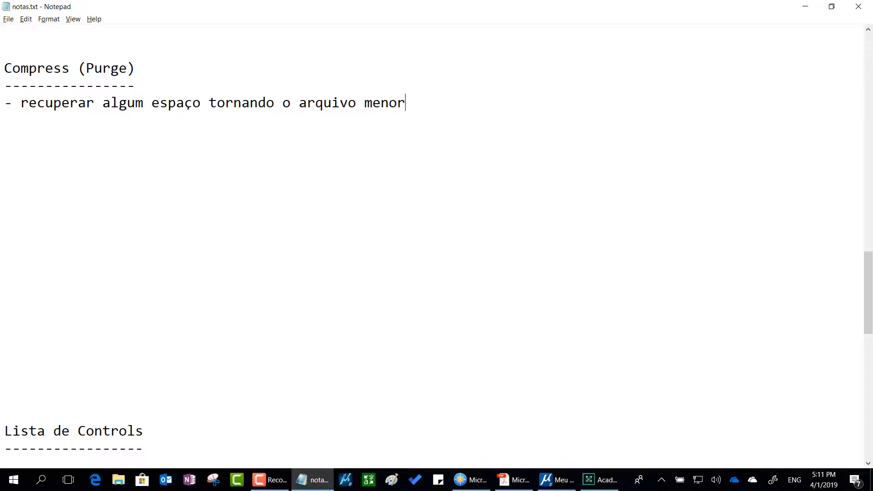
Switch to the MicroStation Essential PDF, read its Compress slide and move the PDF window out of the way.
key("alt+Tab")
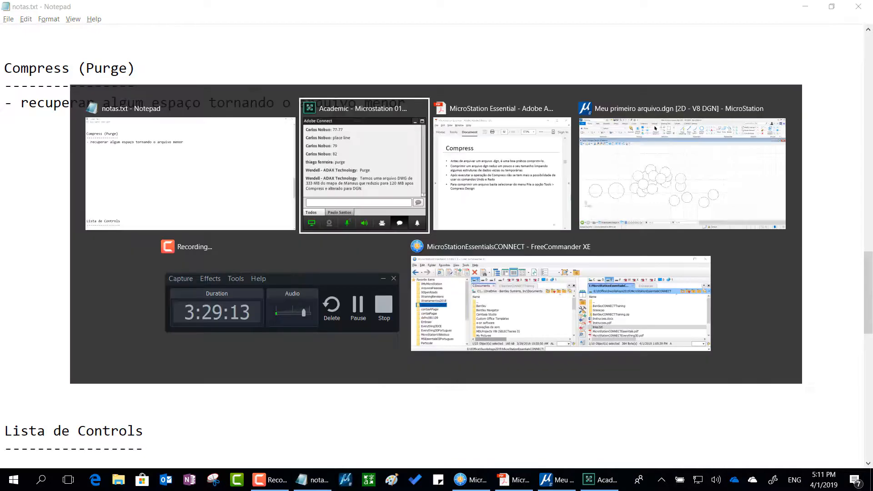
key("alt+Tab")
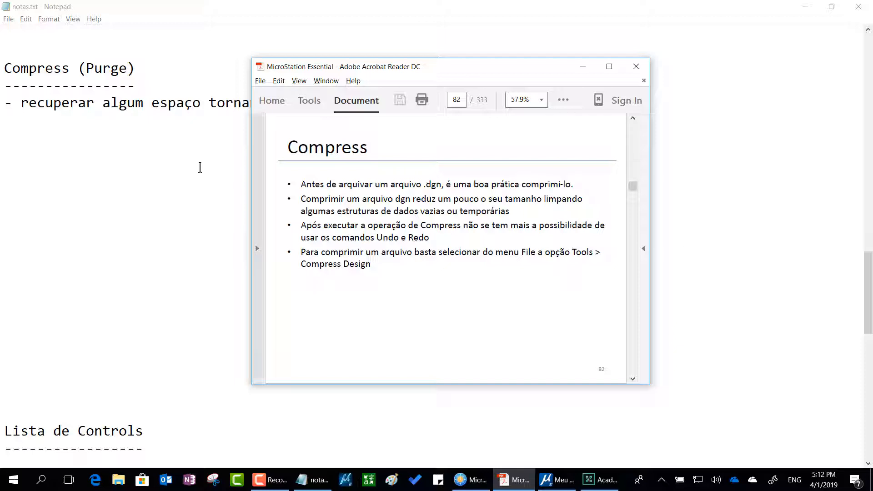
scroll(391, 251, "down", 2)
left_click_drag(411, 73, 872, 89)
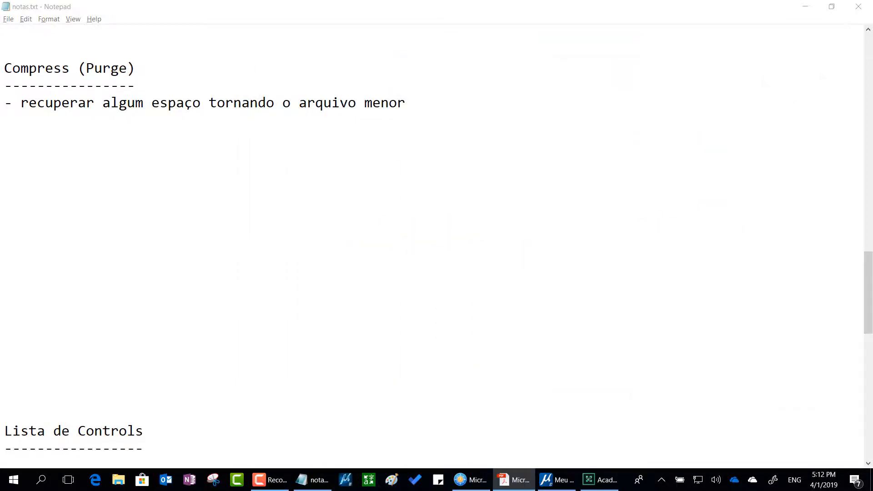
Switch to MicroStation, compress Meu primeiro arquivo.dgn with Compress File and point out the status message.
left_click(805, 7)
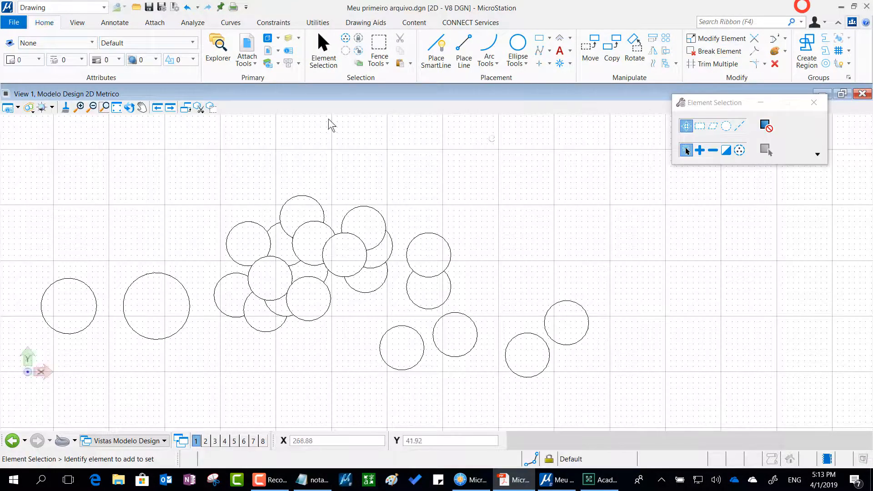
left_click(13, 22)
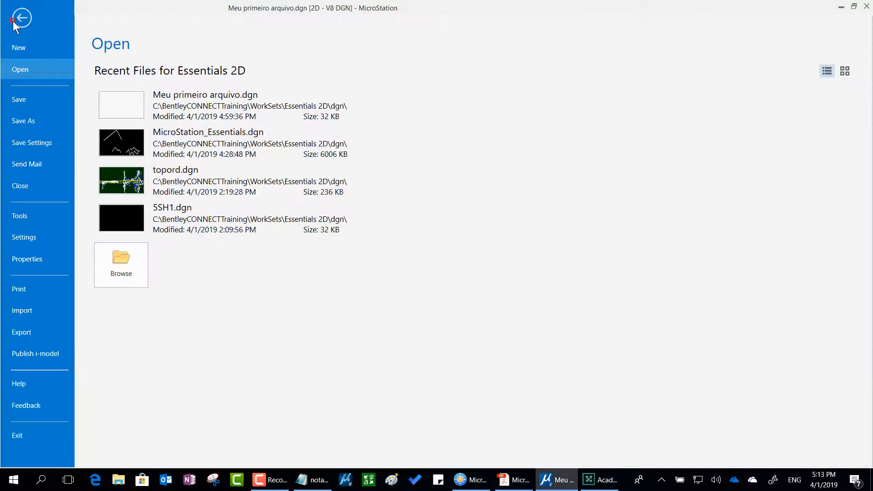
left_click(23, 222)
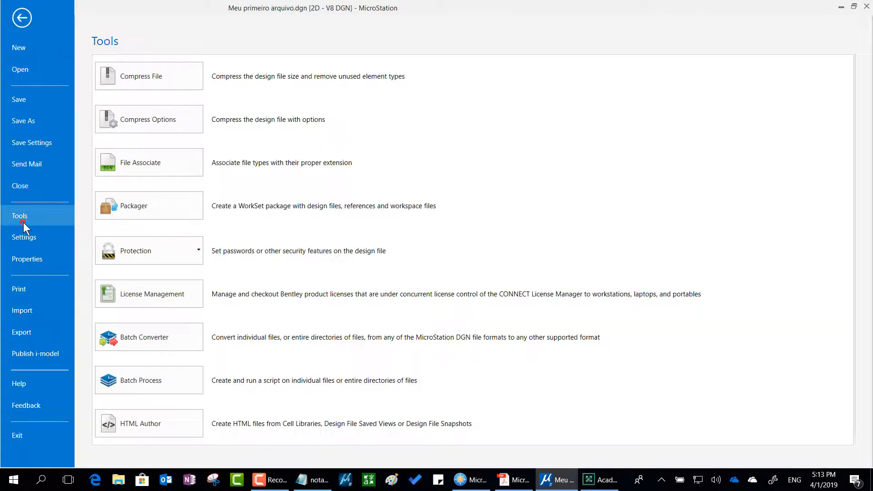
left_click(170, 77)
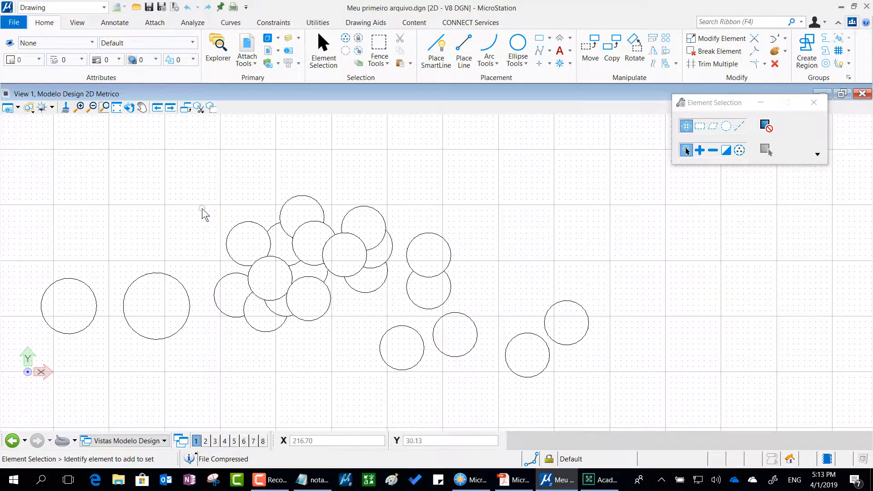
mouse_move(202, 206)
left_mouse_down()
mouse_move(237, 295)
mouse_move(230, 400)
mouse_move(240, 450)
mouse_move(219, 423)
mouse_move(244, 445)
mouse_move(265, 416)
left_mouse_up()
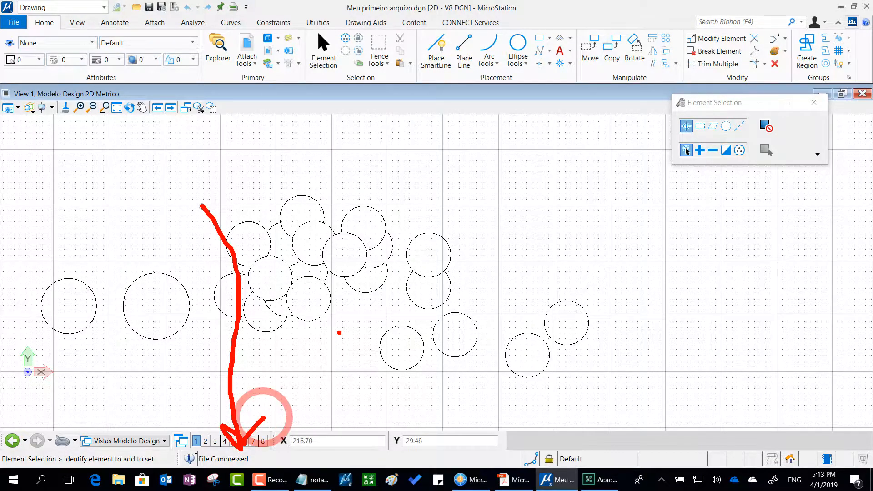
key("Escape")
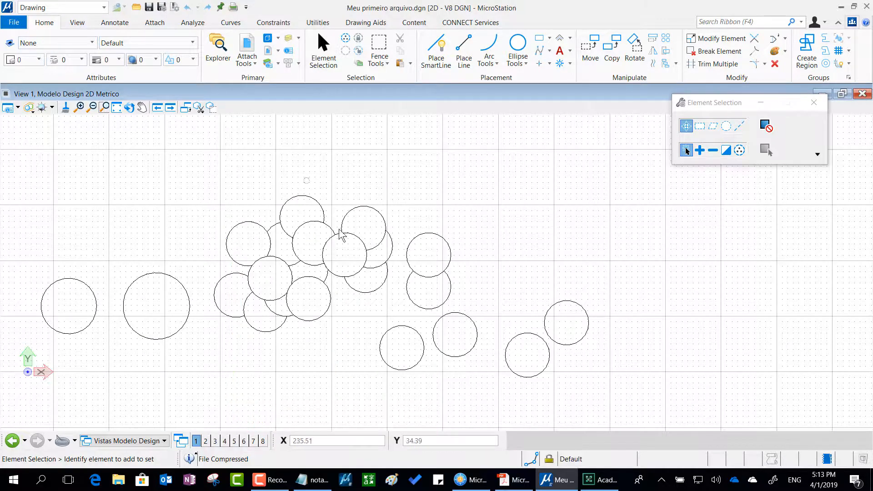
Return to notas.txt in Notepad and add the heading "Lista de conselhos" with a dashed underline at the end.
left_click(474, 487)
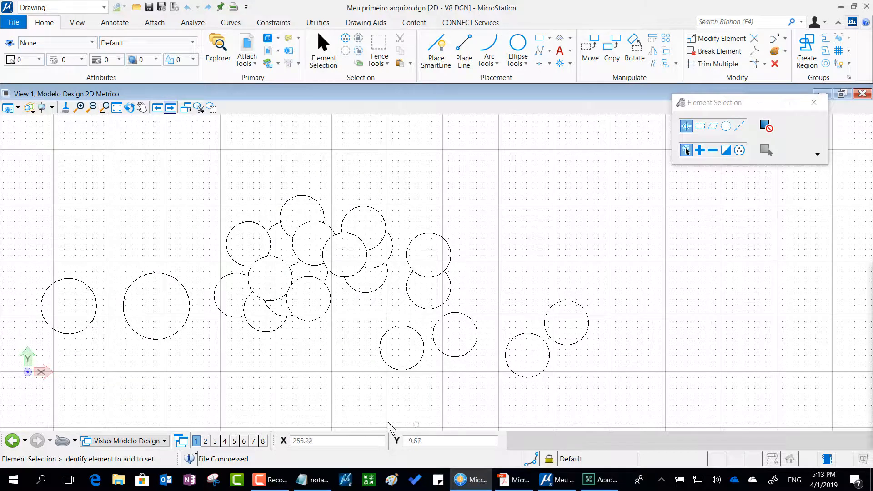
left_click(317, 486)
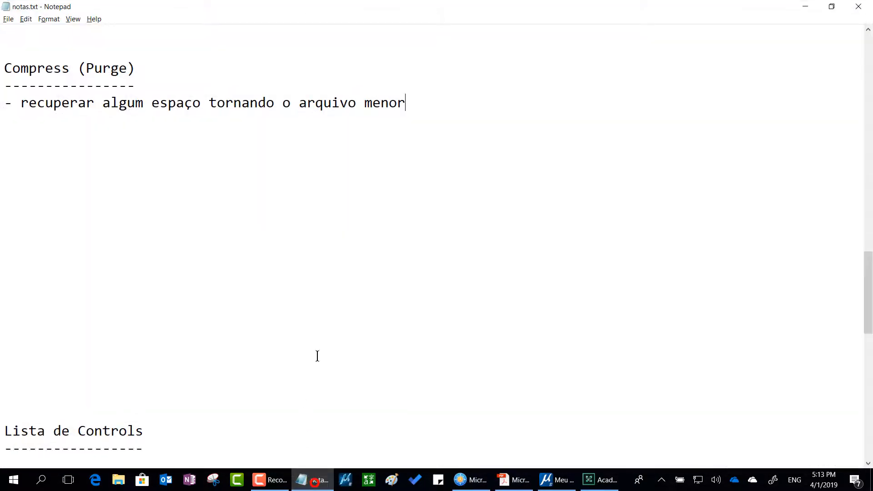
scroll(324, 316, "down", 5)
scroll(324, 317, "down", 1)
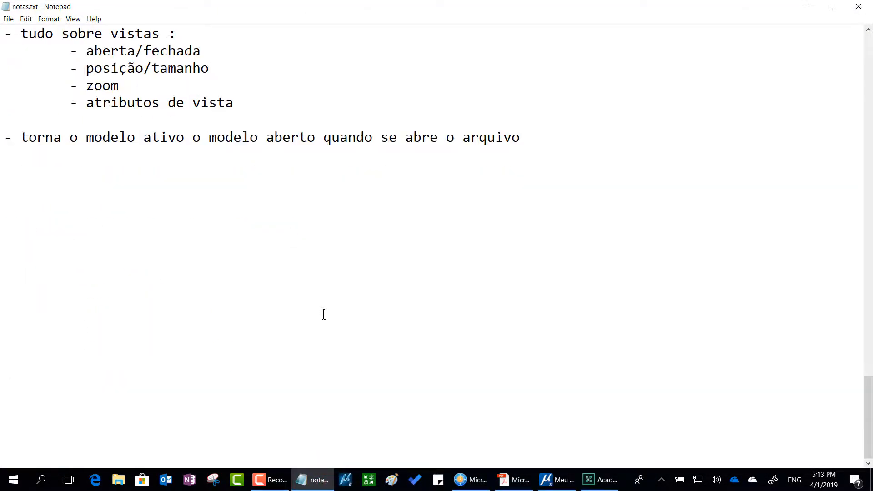
left_click(69, 201)
type("Lista de cons")
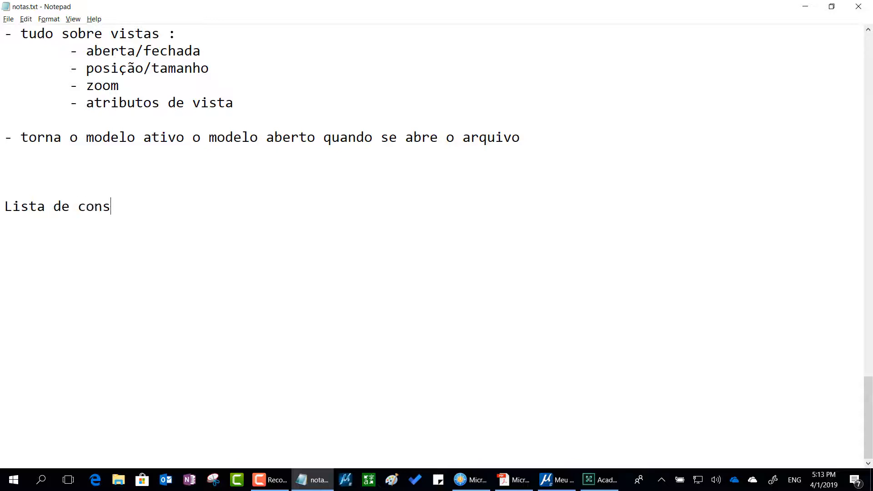
type("elhos")
key("Return")
type("------------------")
key("Return")
key("Return")
Add the note "- File > Tools > Compress é seguro" under the "Lista de conselhos" heading.
type("- ")
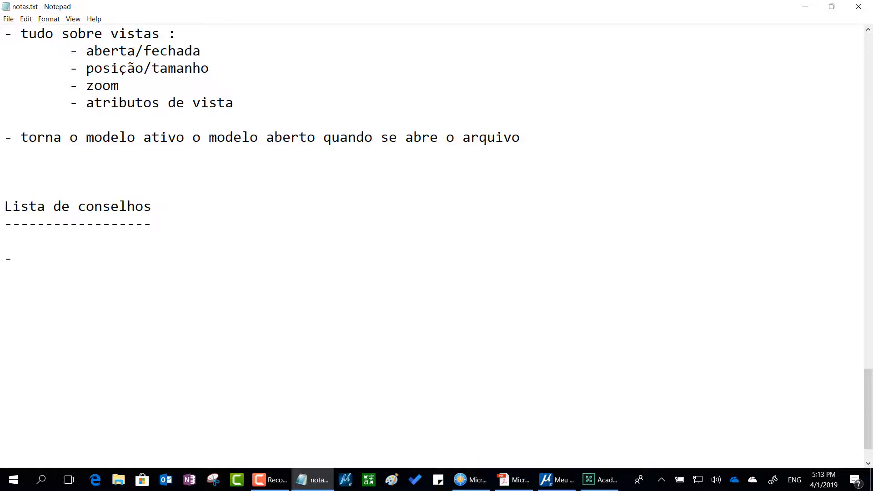
type("File > Tools > C")
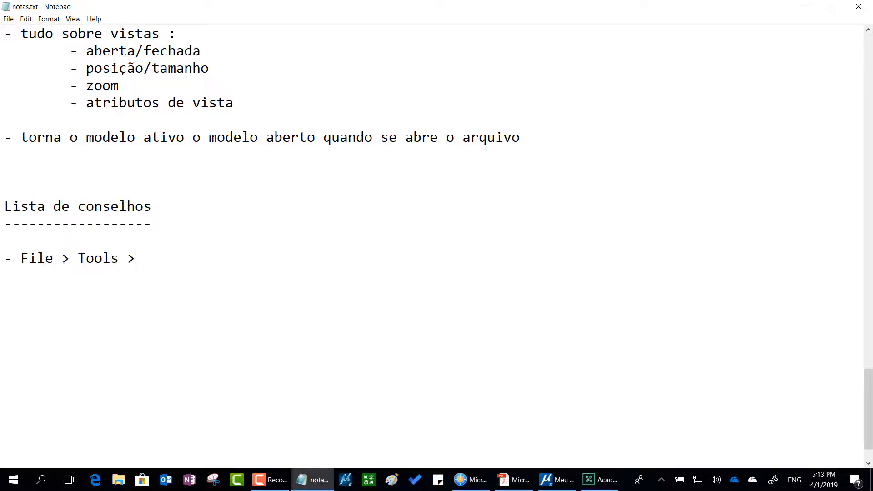
type("ompress e")
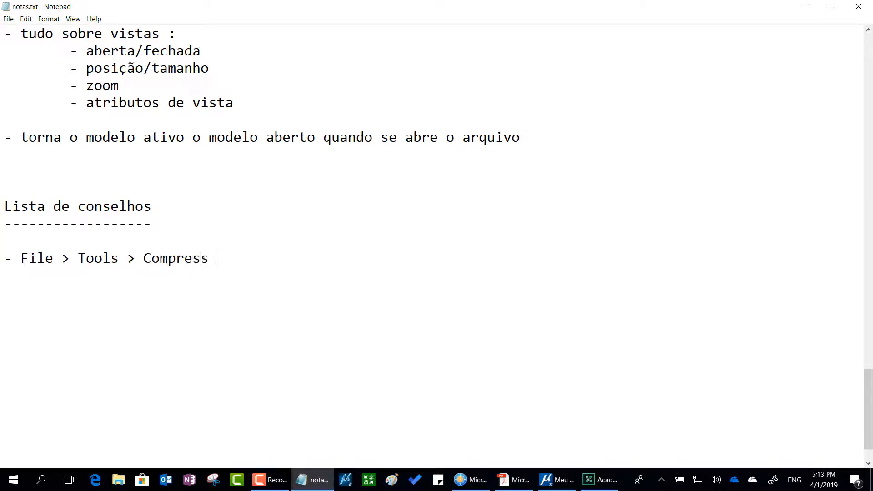
key("BackSpace")
type("é seguro")
Start a second advice entry reading "- File > Tools > Compress Options" below the first one.
key("Return")
key("Return")
type("_ F")
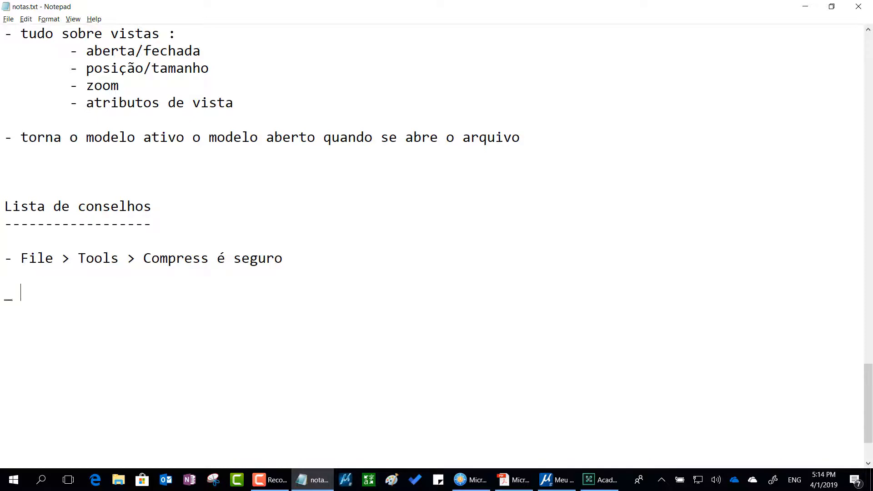
key("BackSpace")
key("BackSpace")
key("BackSpace")
type("- File > too")
key("BackSpace")
key("BackSpace")
key("BackSpace")
type("Tools ")
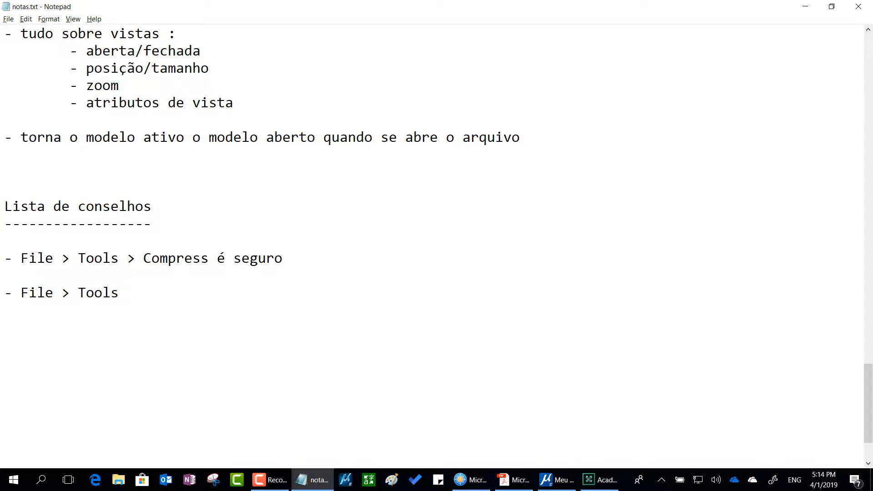
type("> Compress Option")
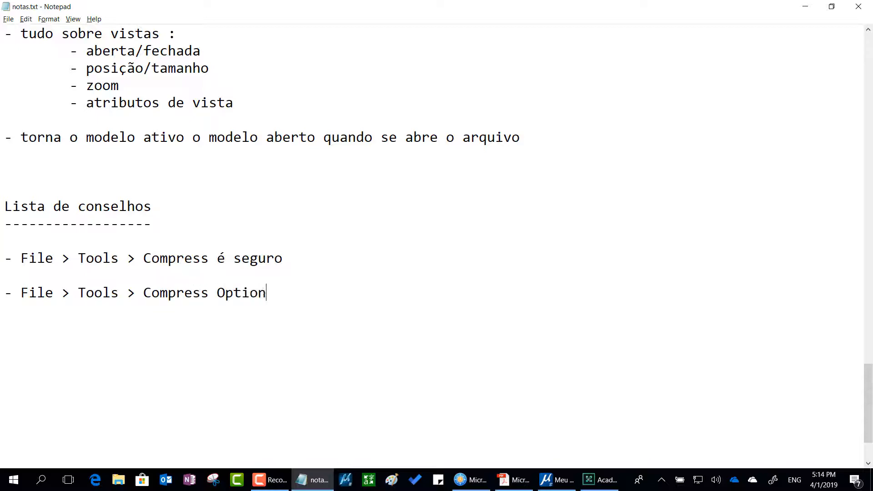
type("s")
Switch to MicroStation, point out the quick-access compress command, view its Compress Options dialog and cancel it.
key("alt+Tab")
key("alt+Tab")
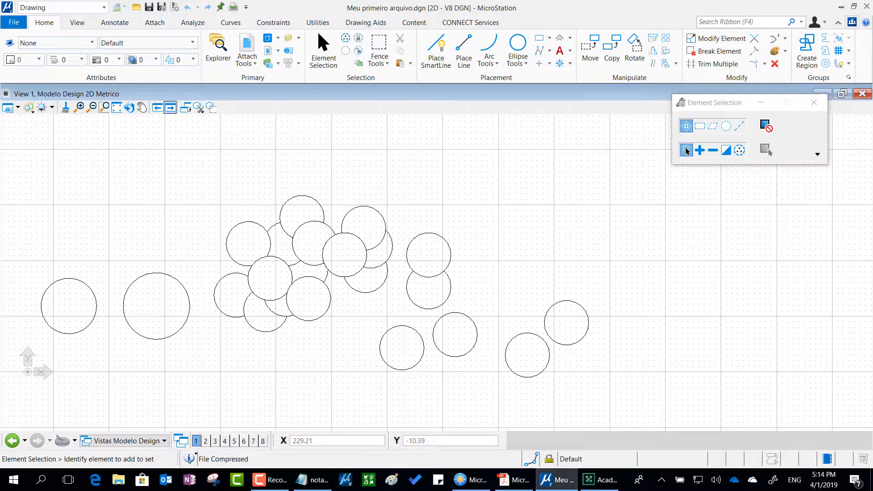
mouse_move(181, 209)
left_mouse_down()
mouse_move(187, 44)
mouse_move(169, 8)
mouse_move(167, 34)
left_mouse_up()
left_click_drag(169, 9, 205, 32)
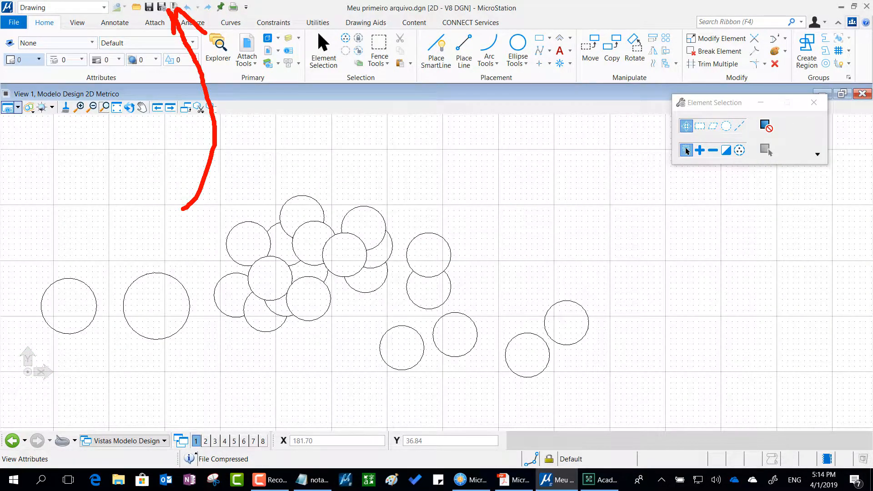
key("Escape")
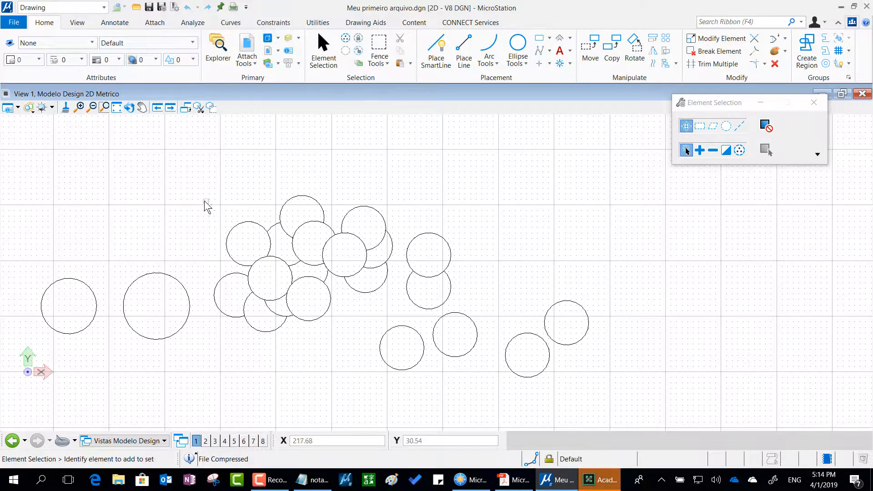
left_click(175, 10)
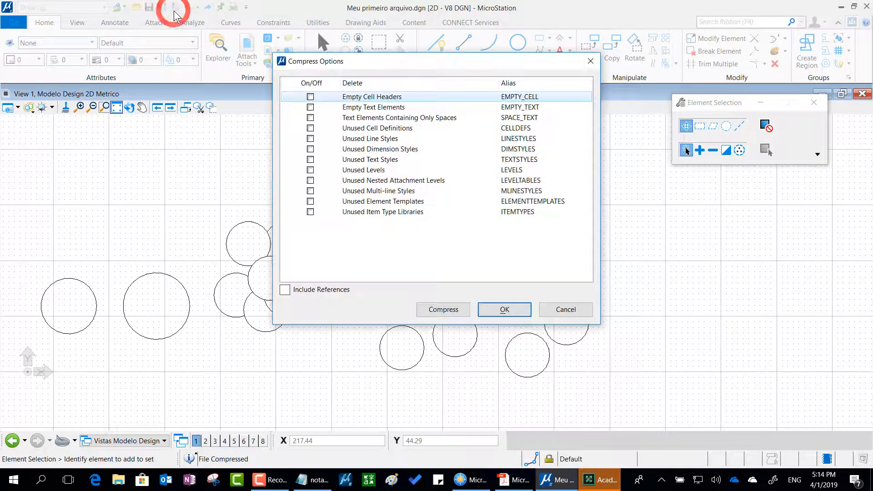
left_click(566, 309)
Reopen the Compress Options from the design file's tools page and examine the list of deletable items.
left_click(12, 22)
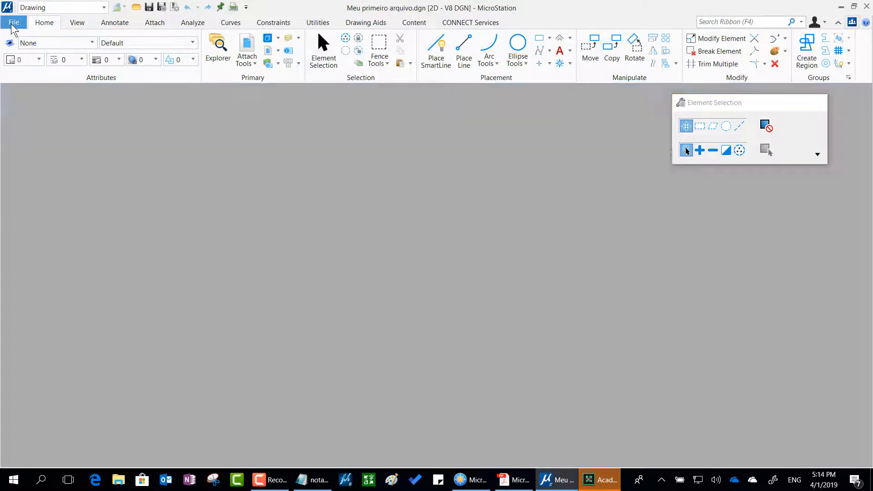
left_click(37, 218)
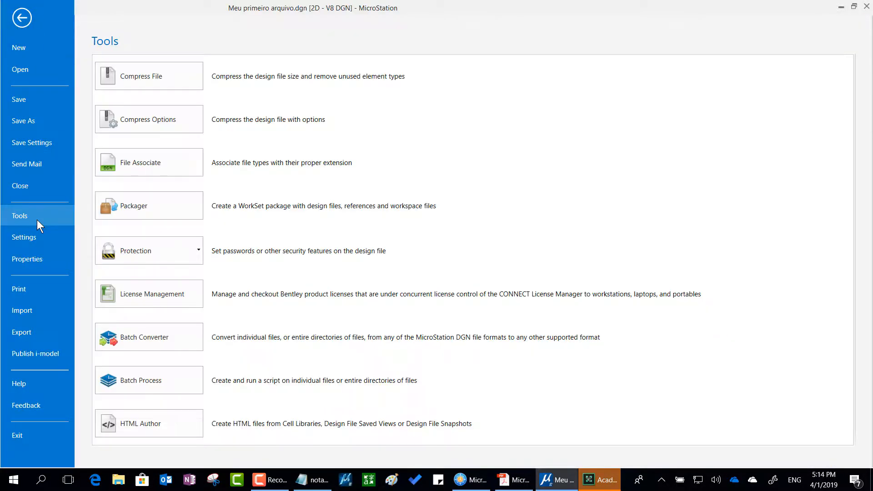
left_click(171, 122)
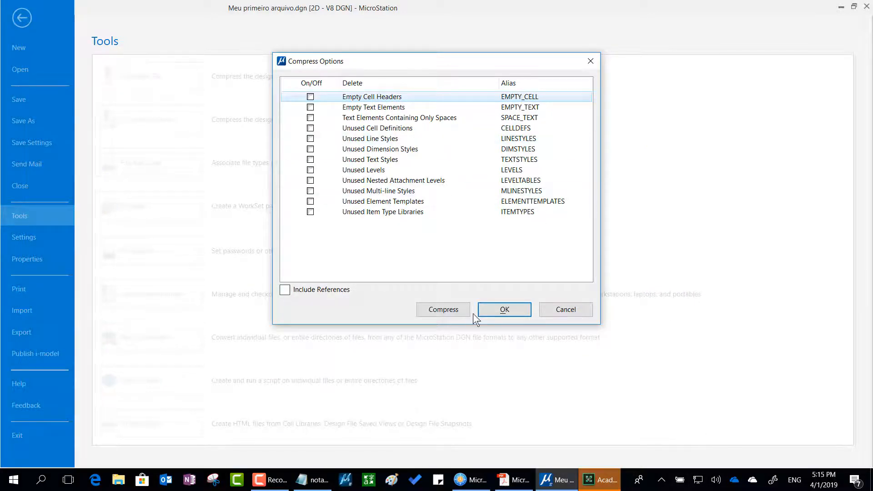
Switch to Notepad and complete the Compress Options entry with "> seguro é não marcar nada".
key("alt+Tab")
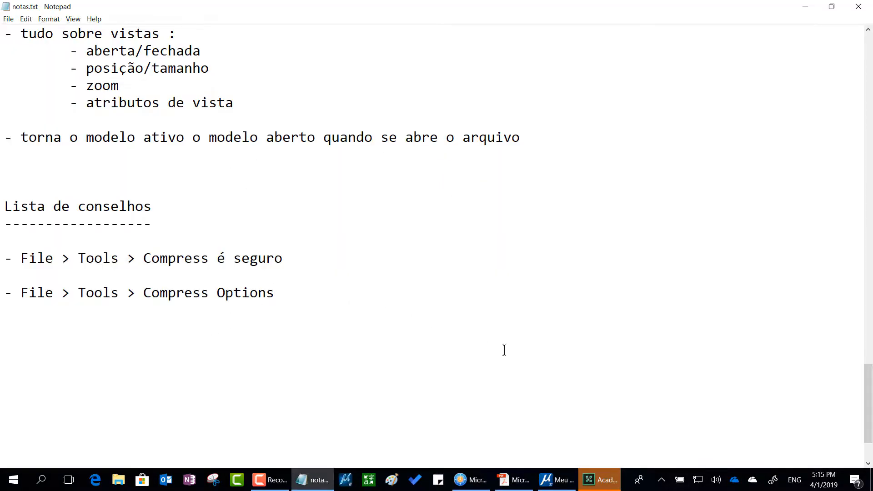
type("> seguro é n")
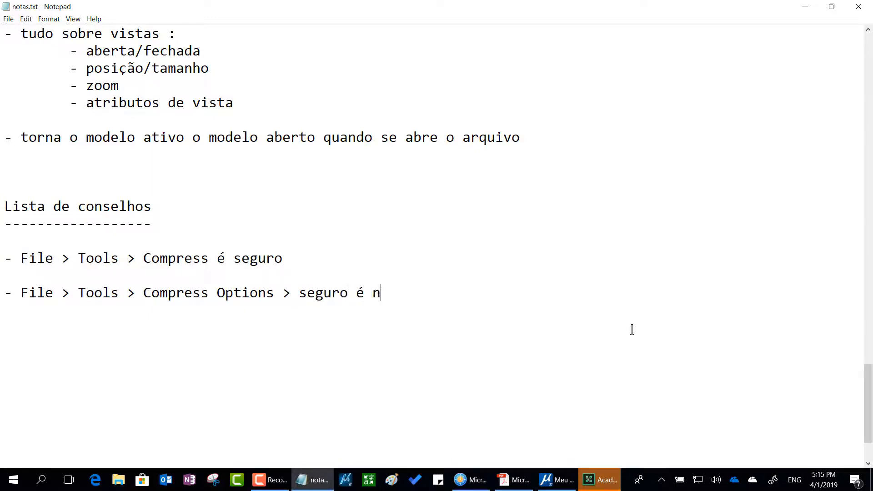
type("ão marcar nad")
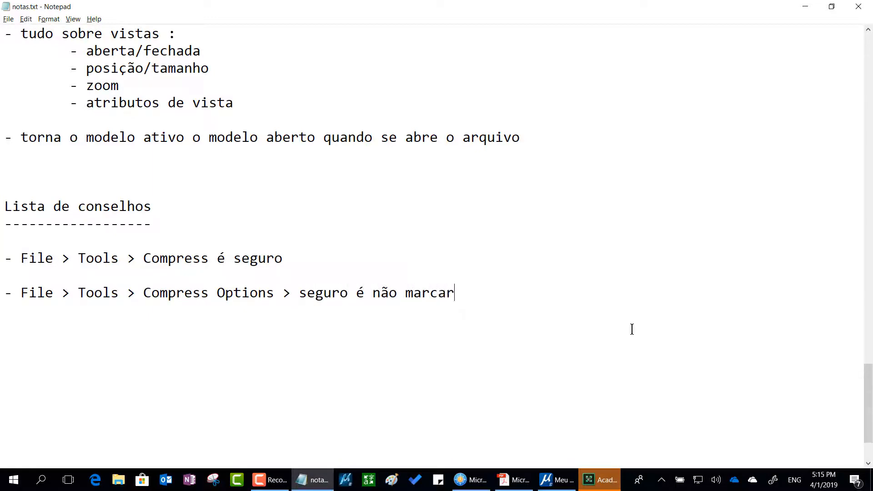
type("a")
Return to MicroStation's Compress Options, tick Unused Levels as a demonstration, clear it again and cancel the dialog.
key("alt+Tab")
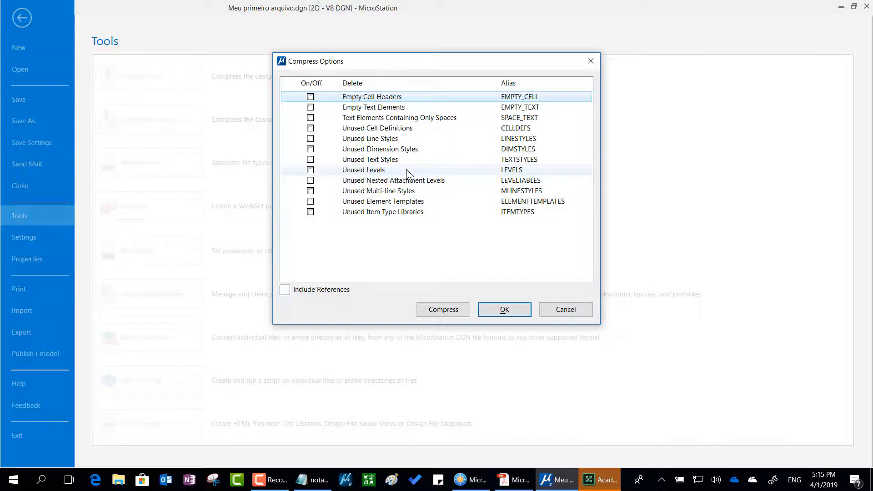
left_click(310, 170)
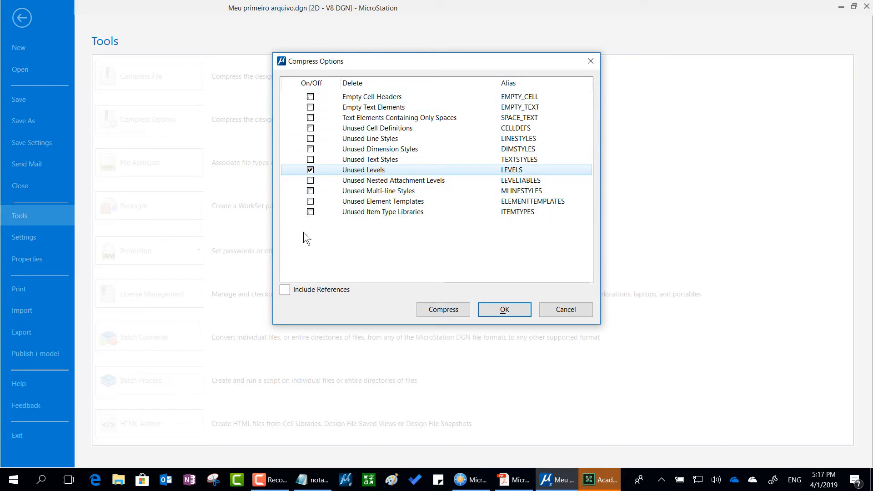
left_click(311, 172)
left_click(574, 312)
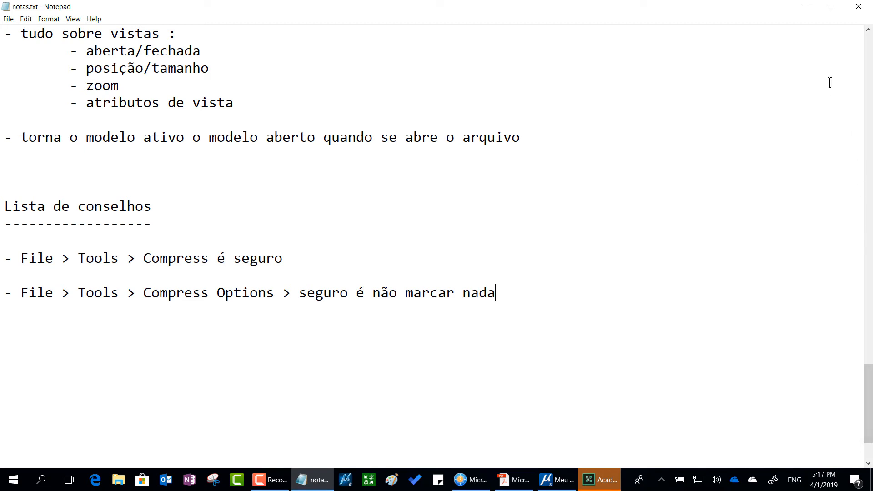
key("alt+Tab")
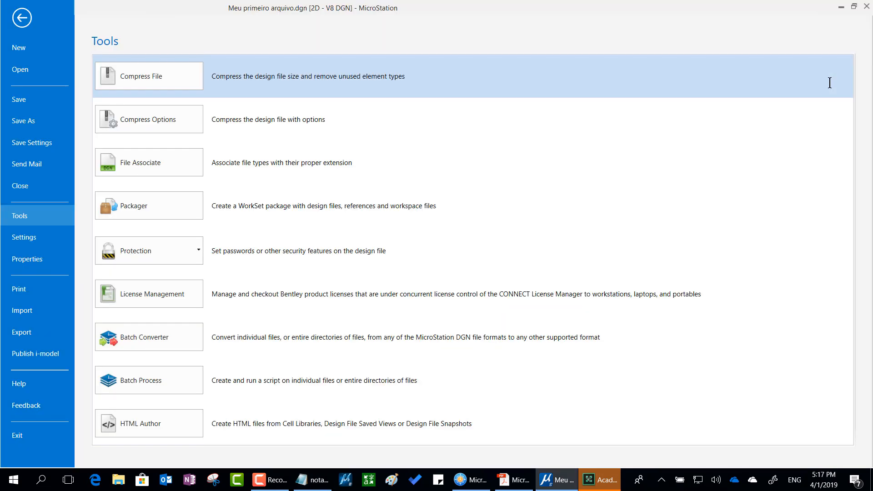